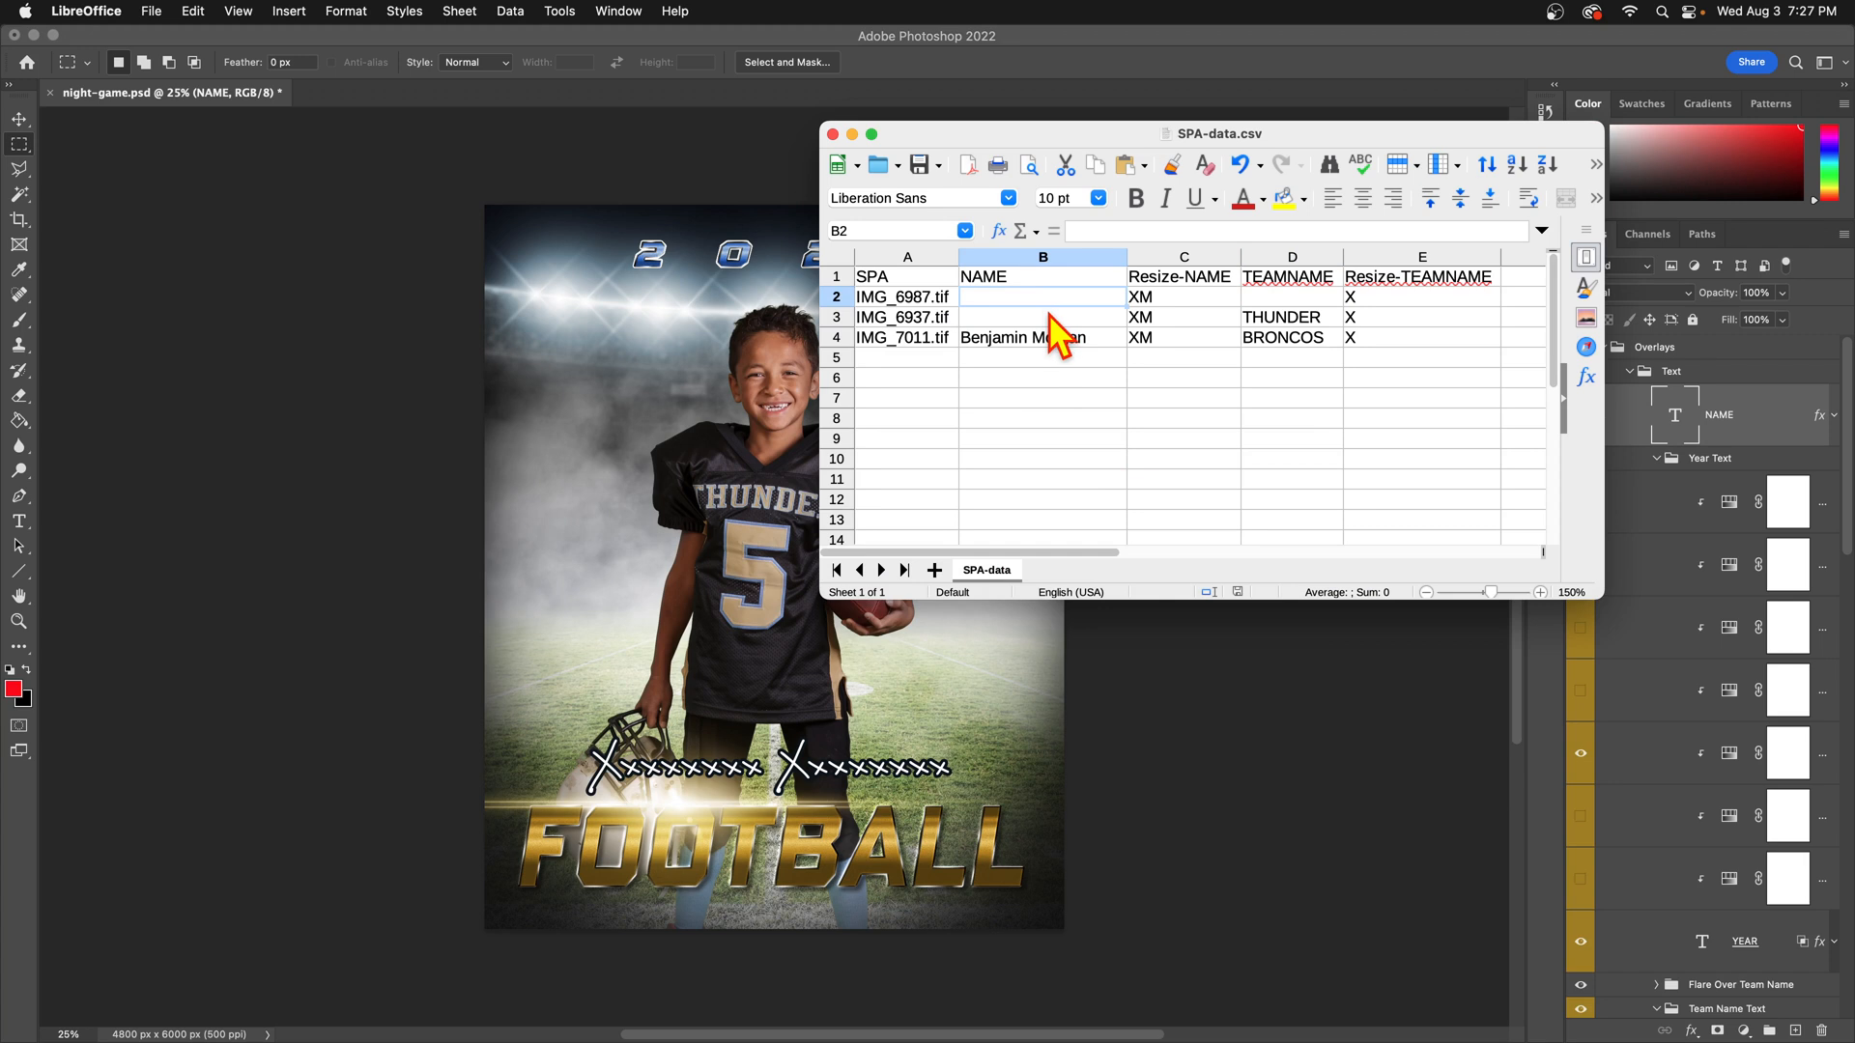
Compare the blank NAME cells for IMG_6987.tif and IMG_6937.tif in SPA-data.csv with the name text in the Photoshop template.
{"action": "left_click_drag", "start_coordinate": [1300, 134], "coordinate": [1168, 84]}
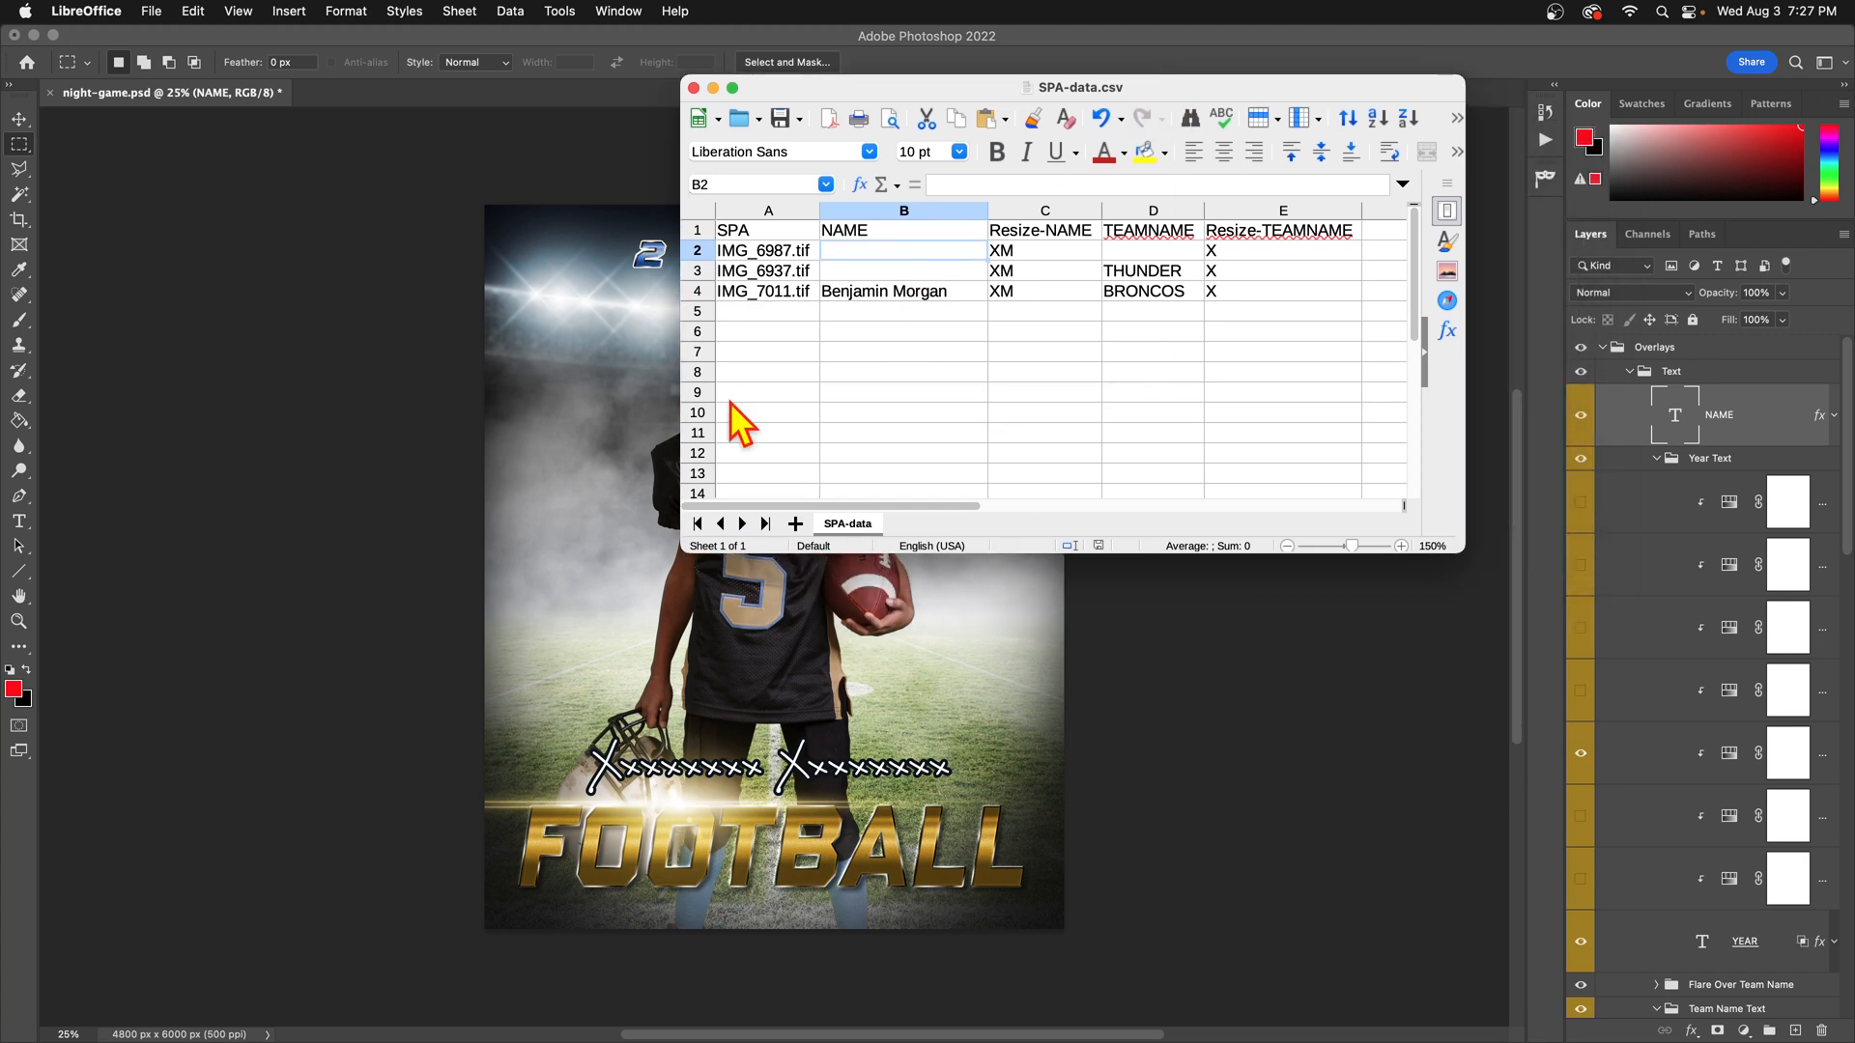
{"action": "left_click", "coordinate": [860, 274]}
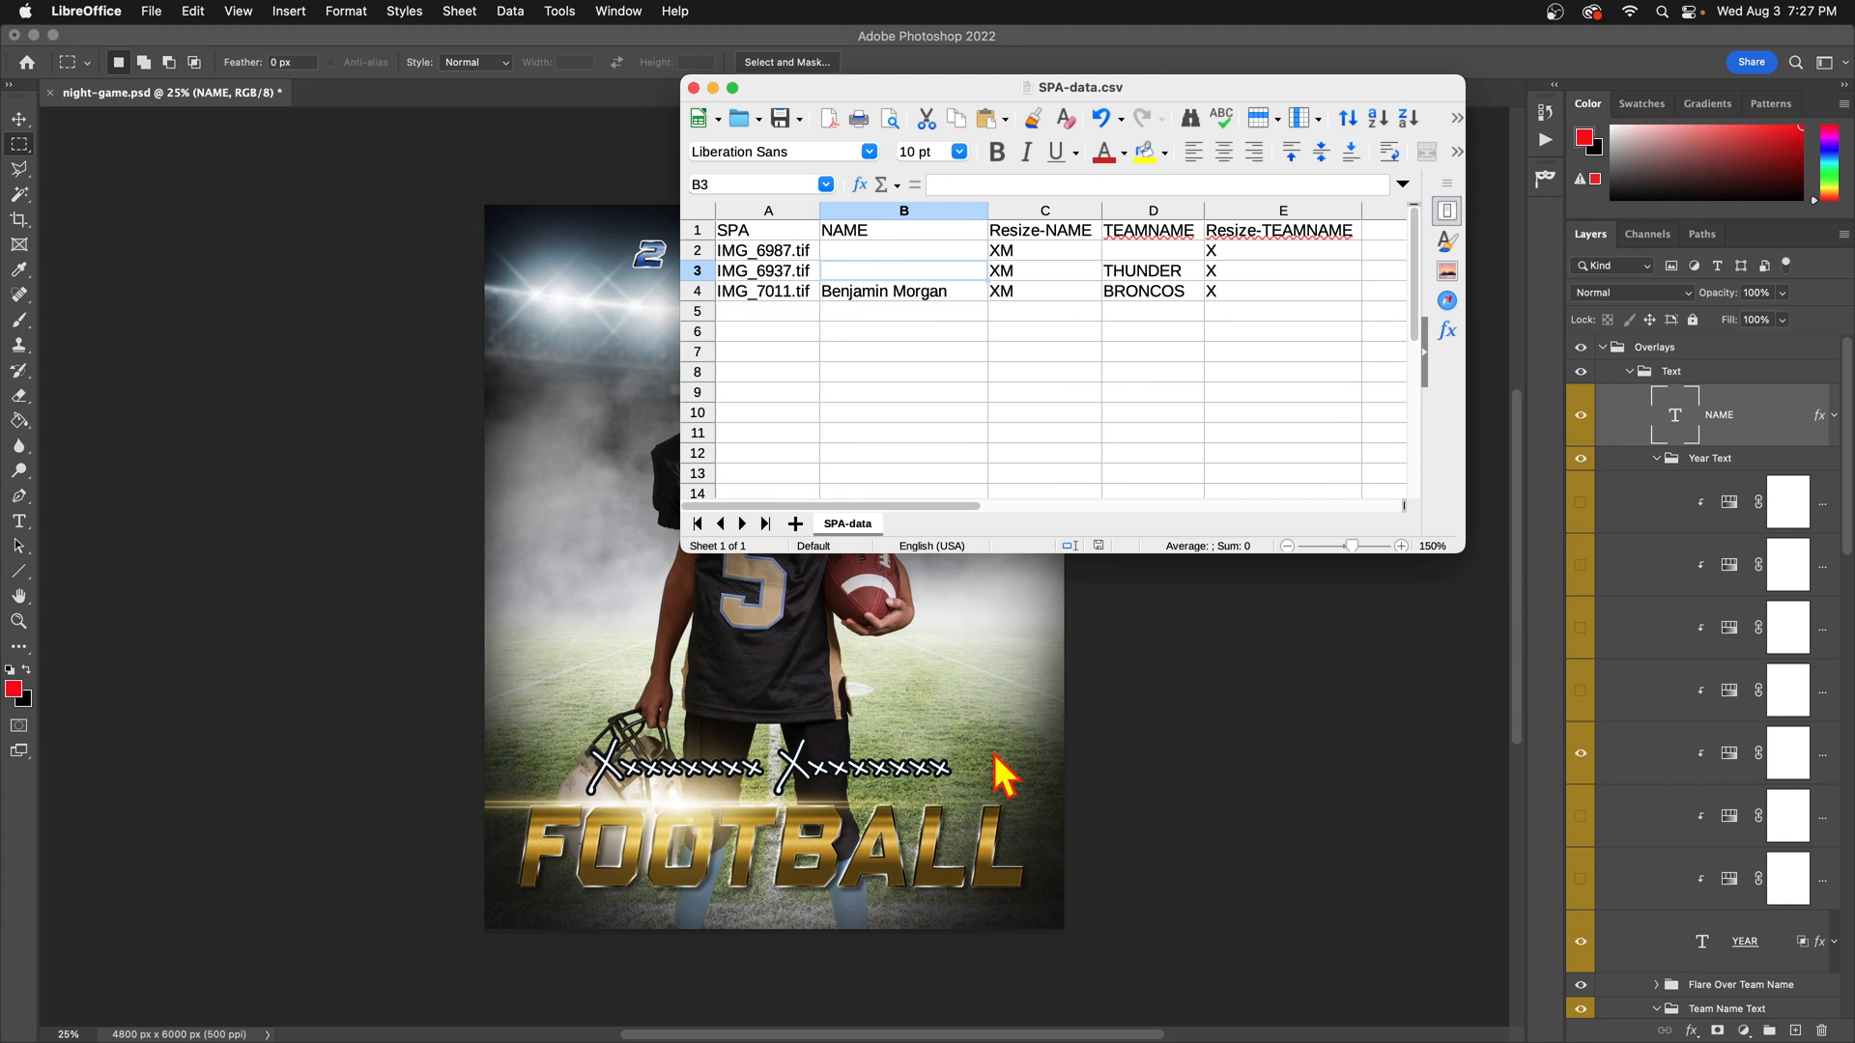
{"action": "left_click", "coordinate": [1207, 692]}
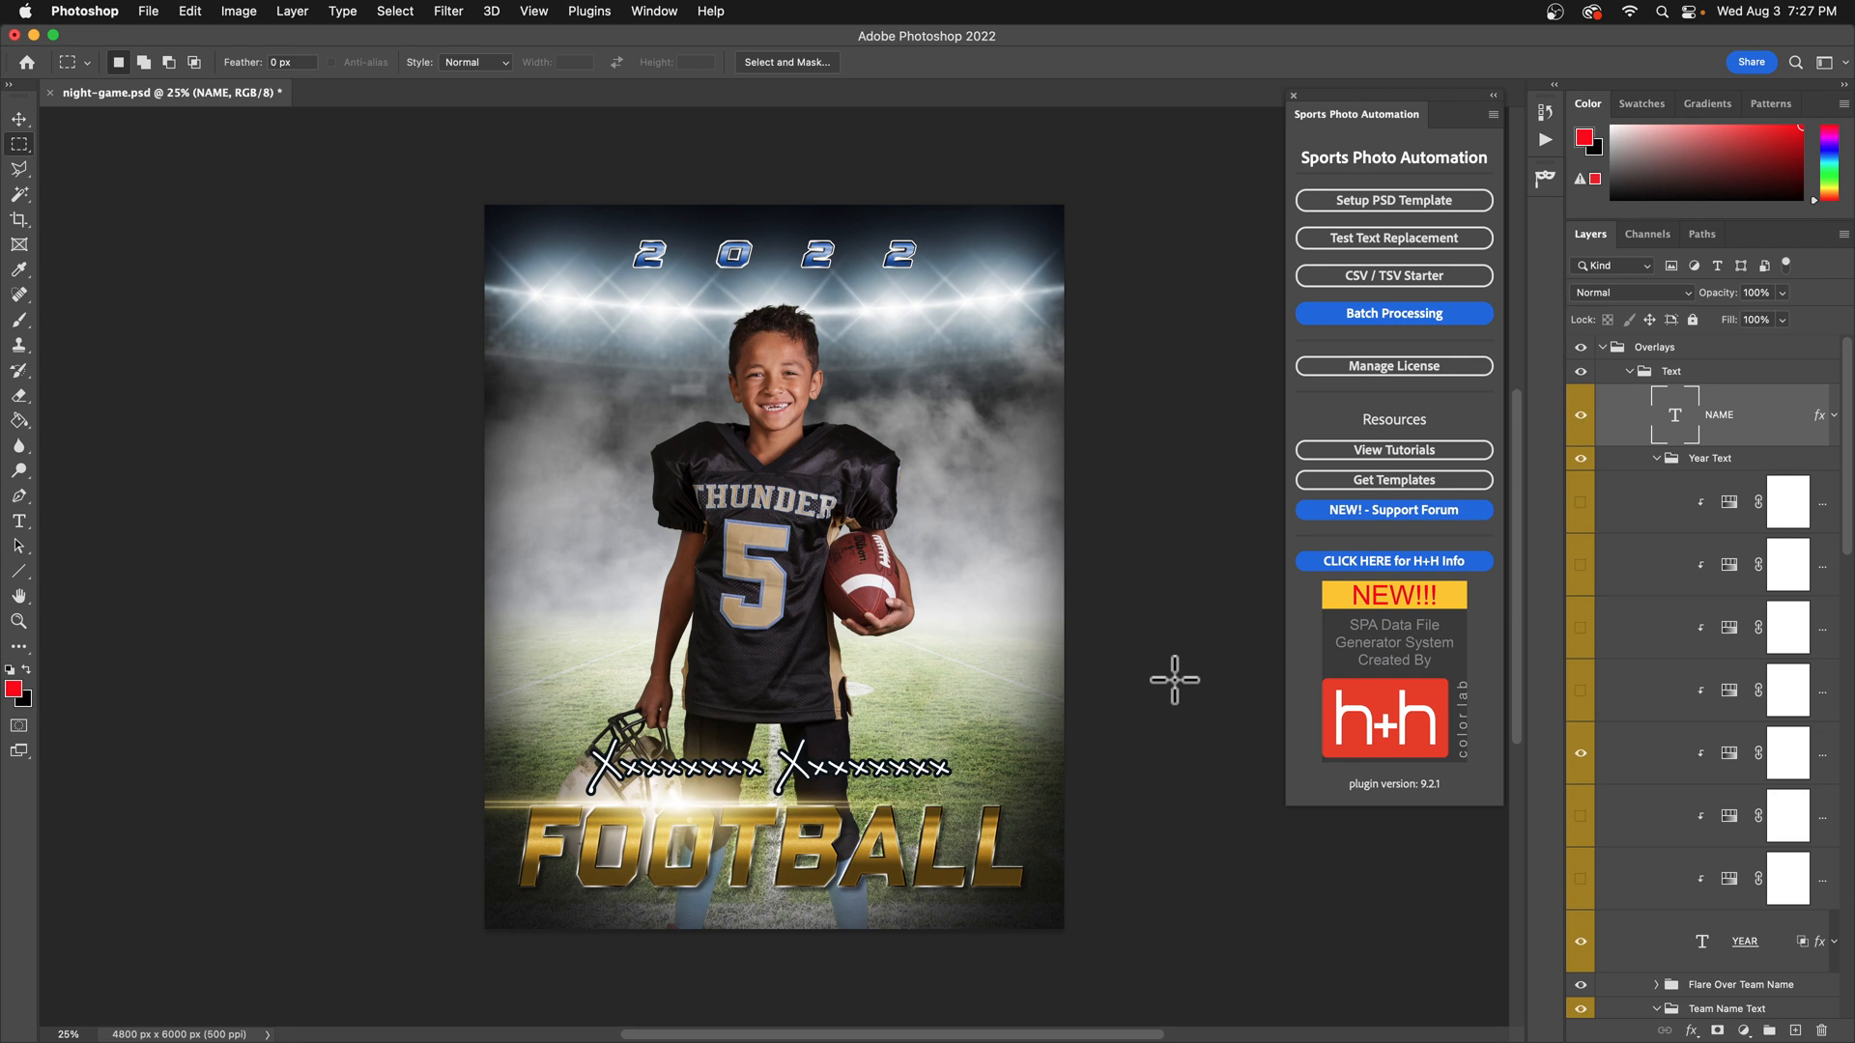
{"action": "scroll", "coordinate": [1171, 681], "scroll_direction": "up", "scroll_amount": 2}
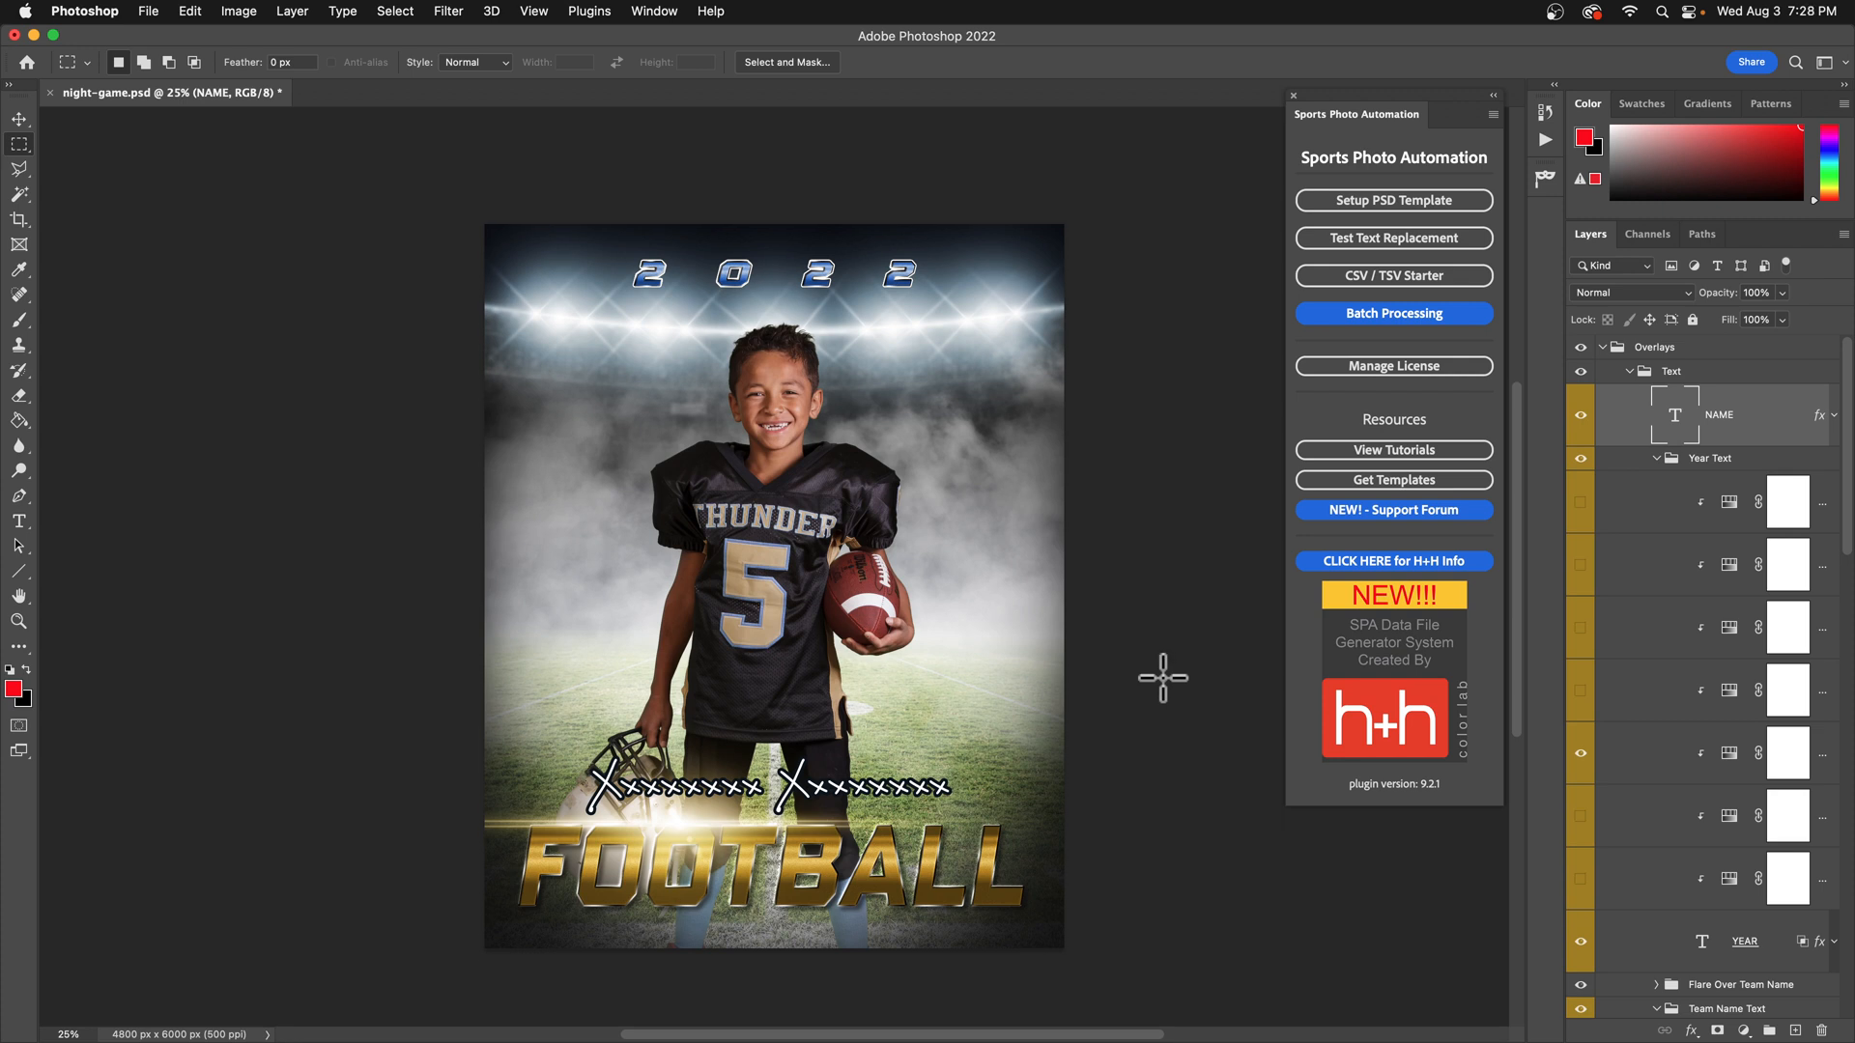
{"action": "key", "text": "super+Tab"}
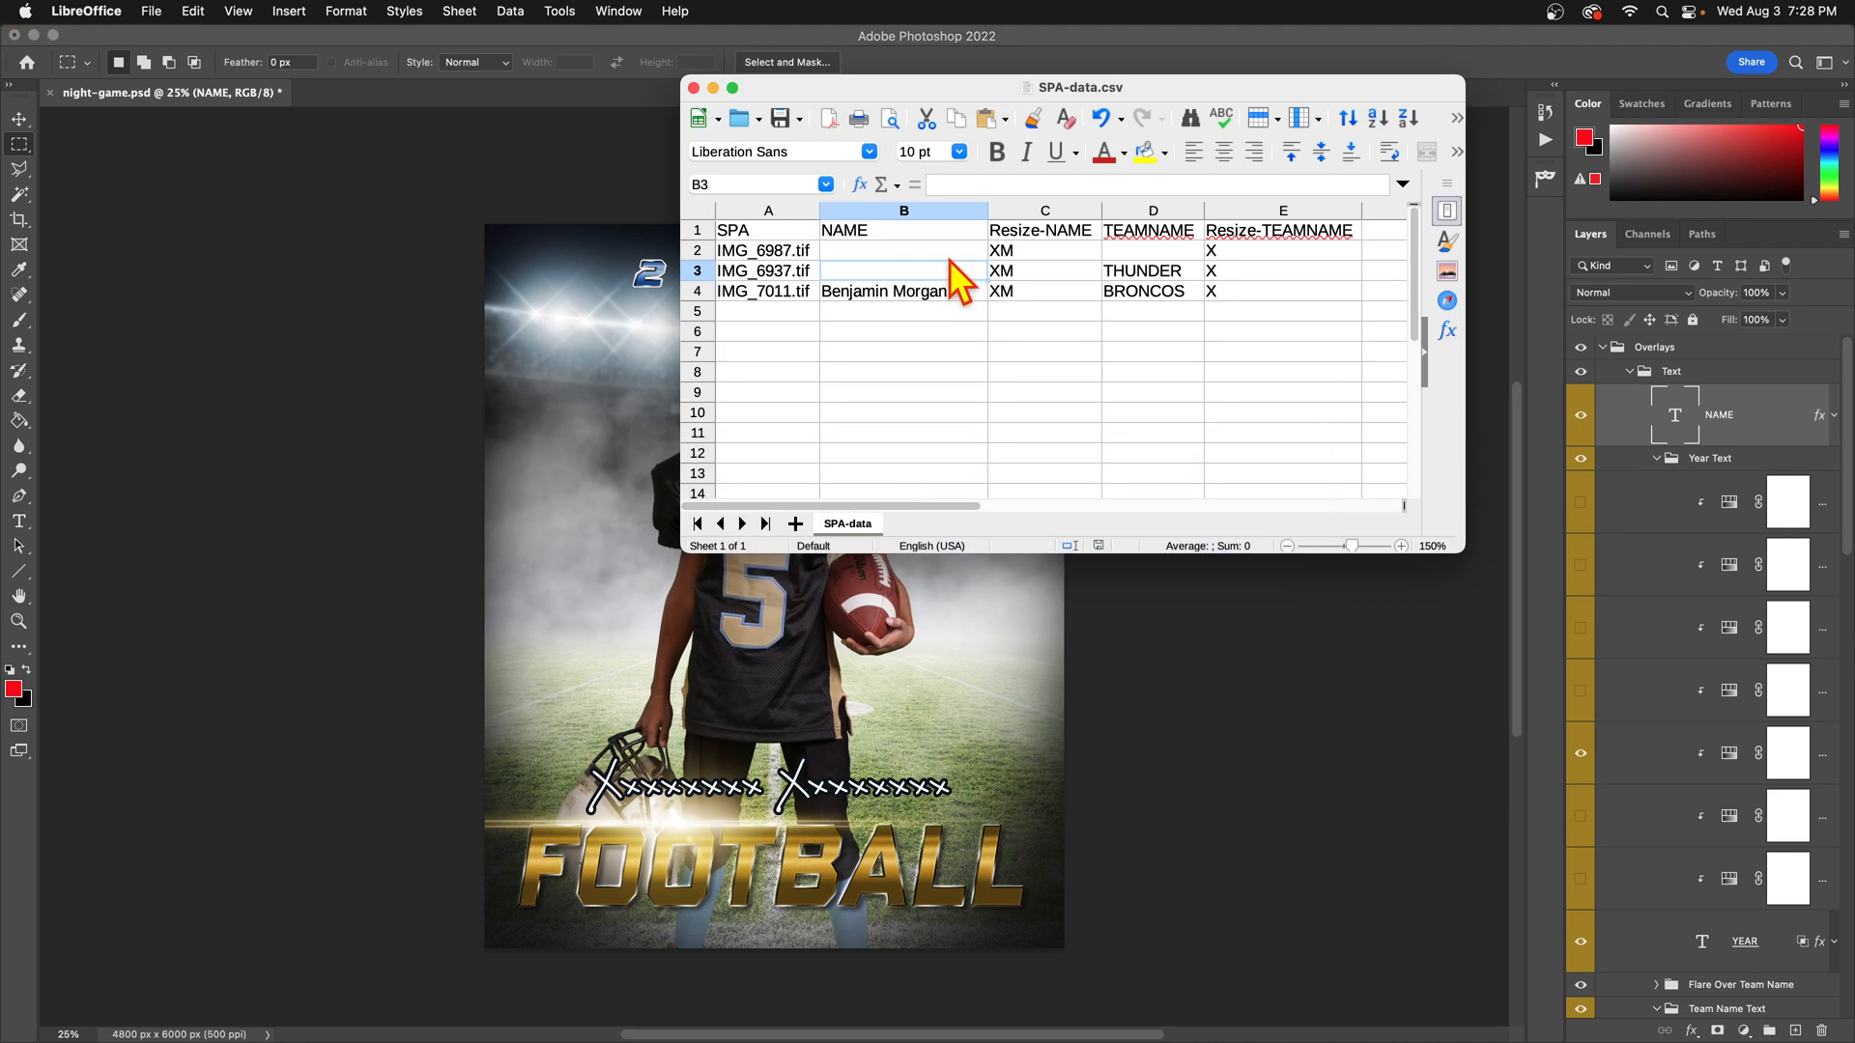
{"action": "left_click", "coordinate": [942, 253]}
{"action": "left_click", "coordinate": [948, 271]}
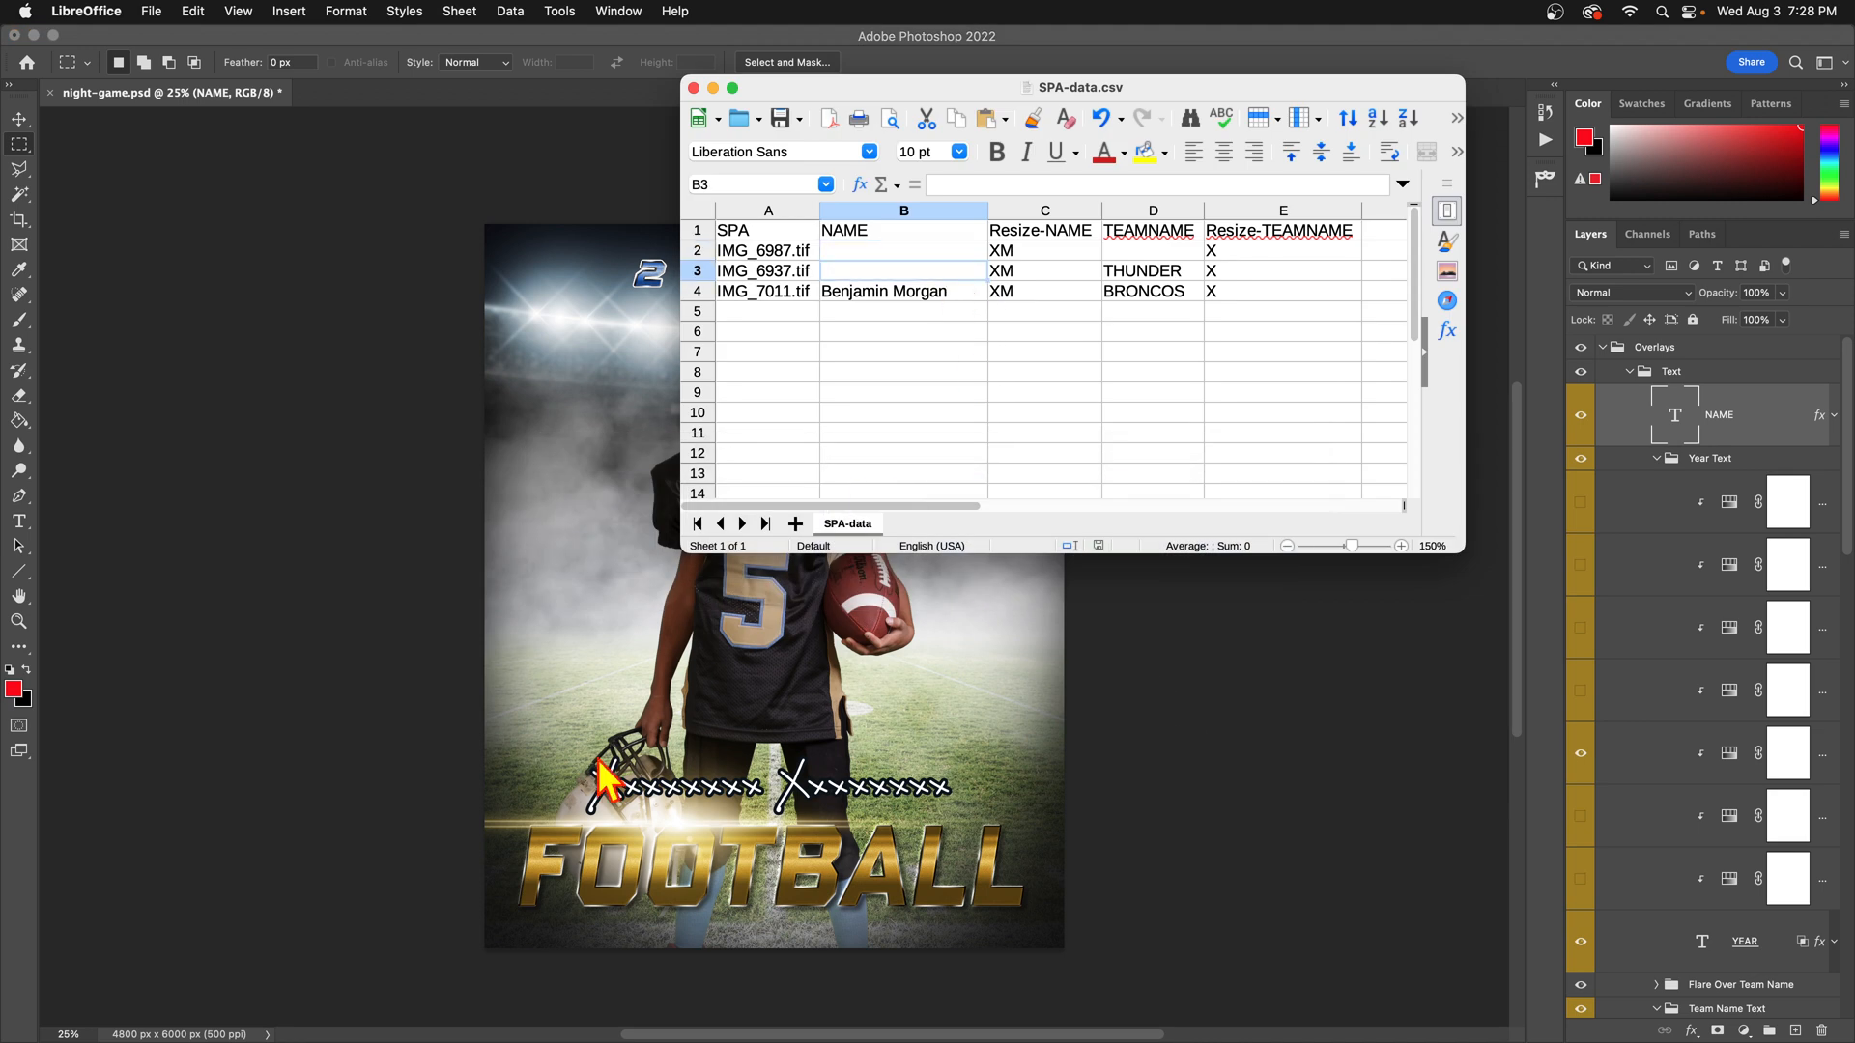
Switch to Photoshop and hide the NAME text layer in the template.
{"action": "left_click", "coordinate": [1581, 419]}
{"action": "left_click", "coordinate": [1581, 414]}
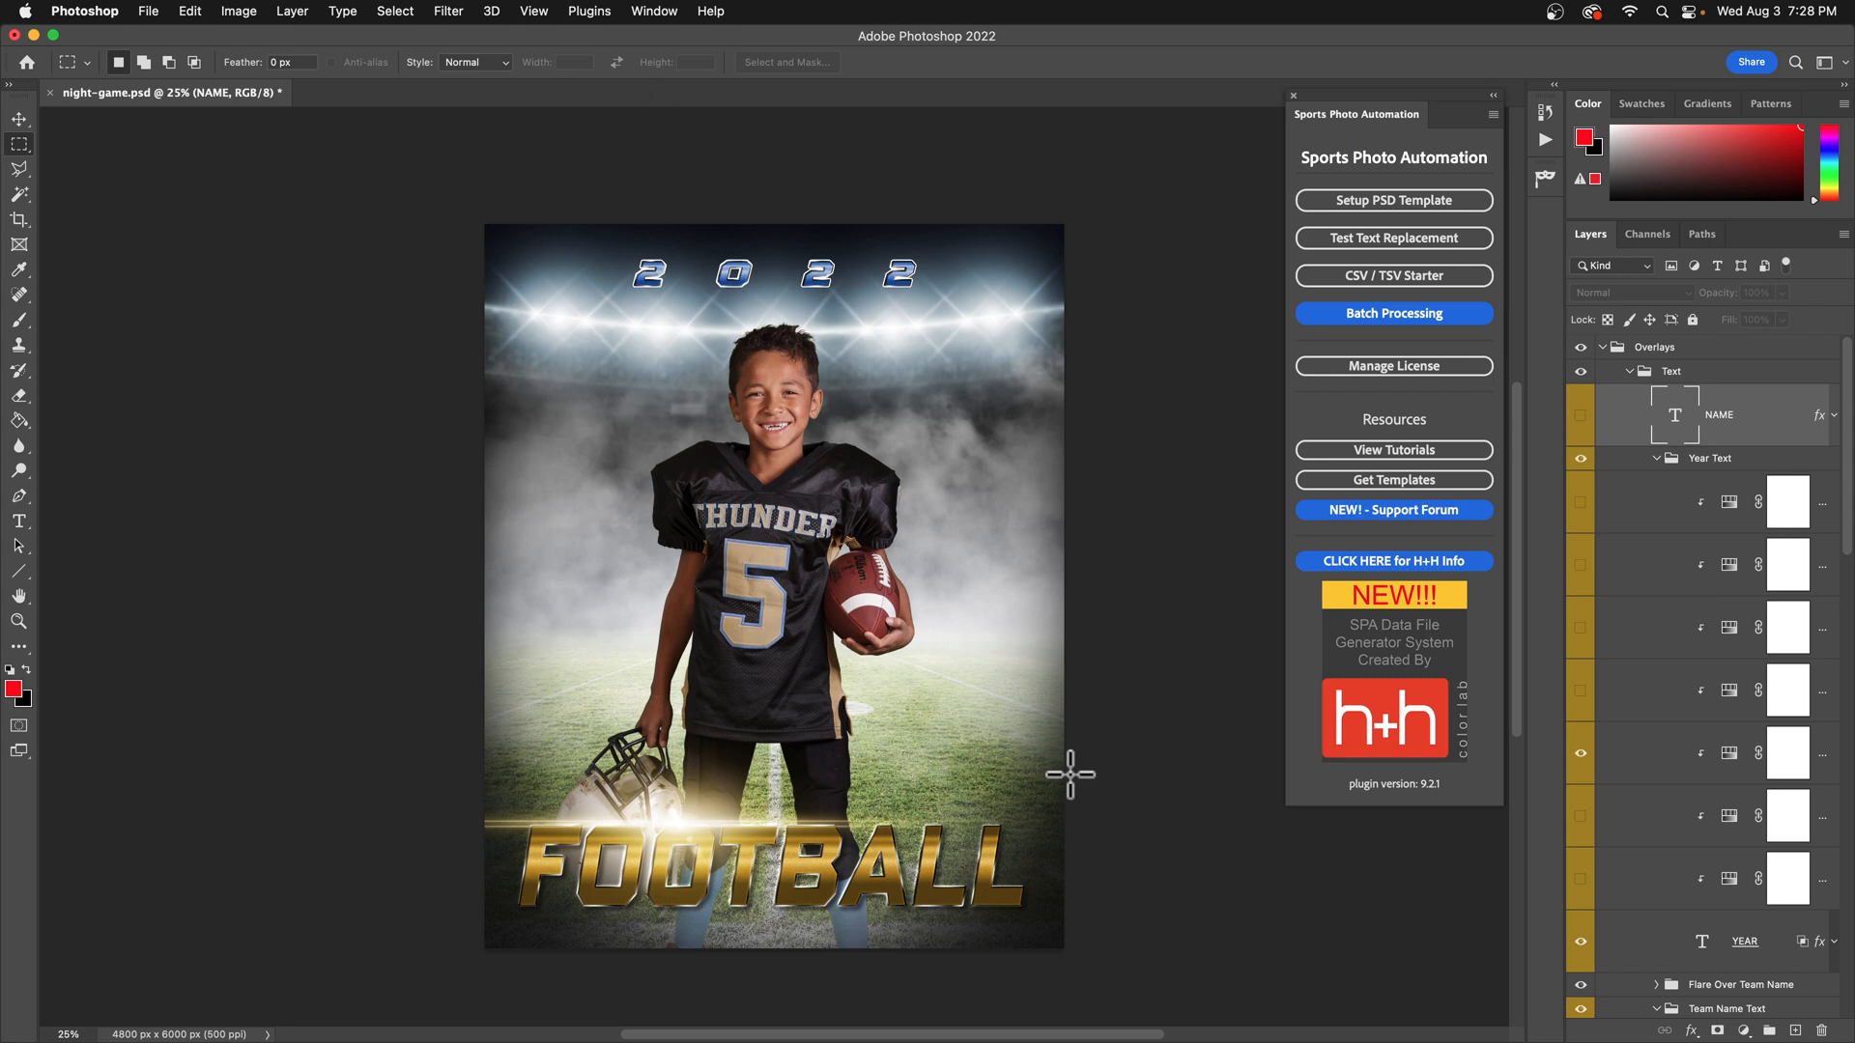
Check the TEAMNAME cells for IMG_6987.tif and IMG_6937.tif in the LibreOffice spreadsheet against the template's team name text.
{"action": "key", "text": "super+Tab"}
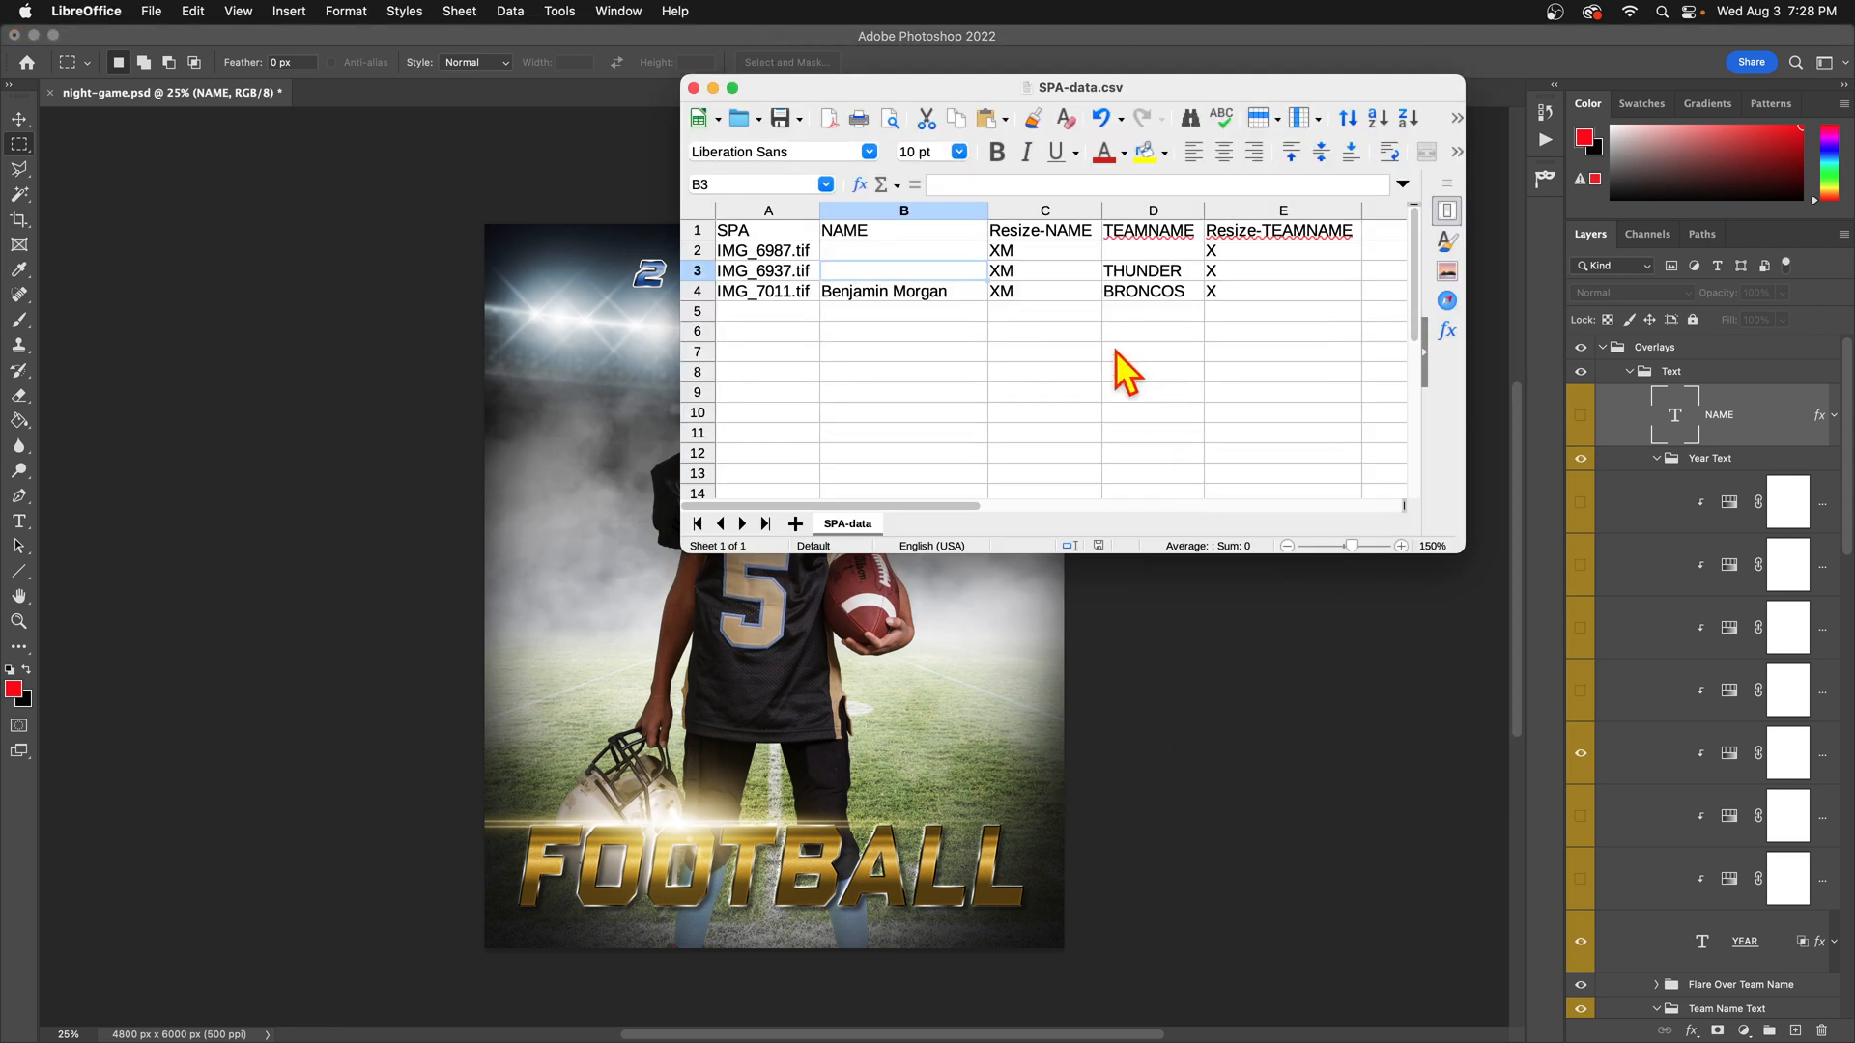
{"action": "left_click", "coordinate": [1154, 255]}
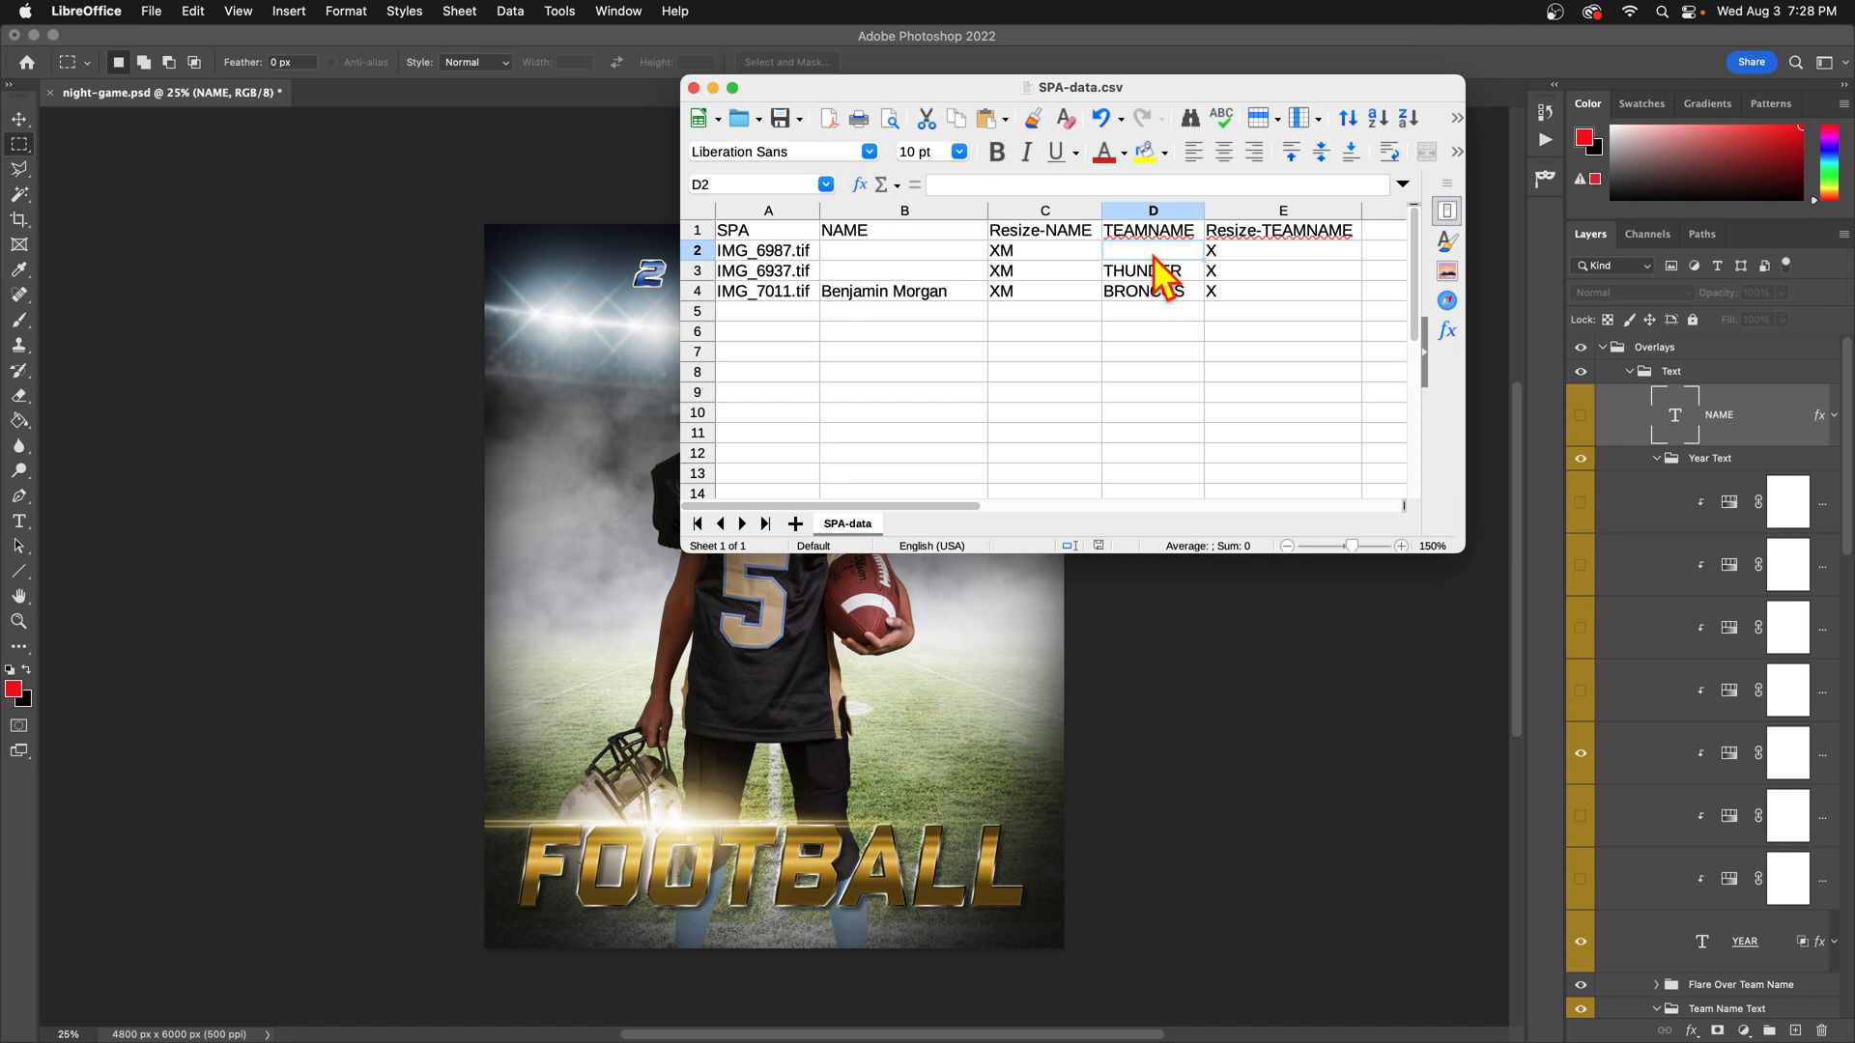
{"action": "left_click", "coordinate": [377, 544]}
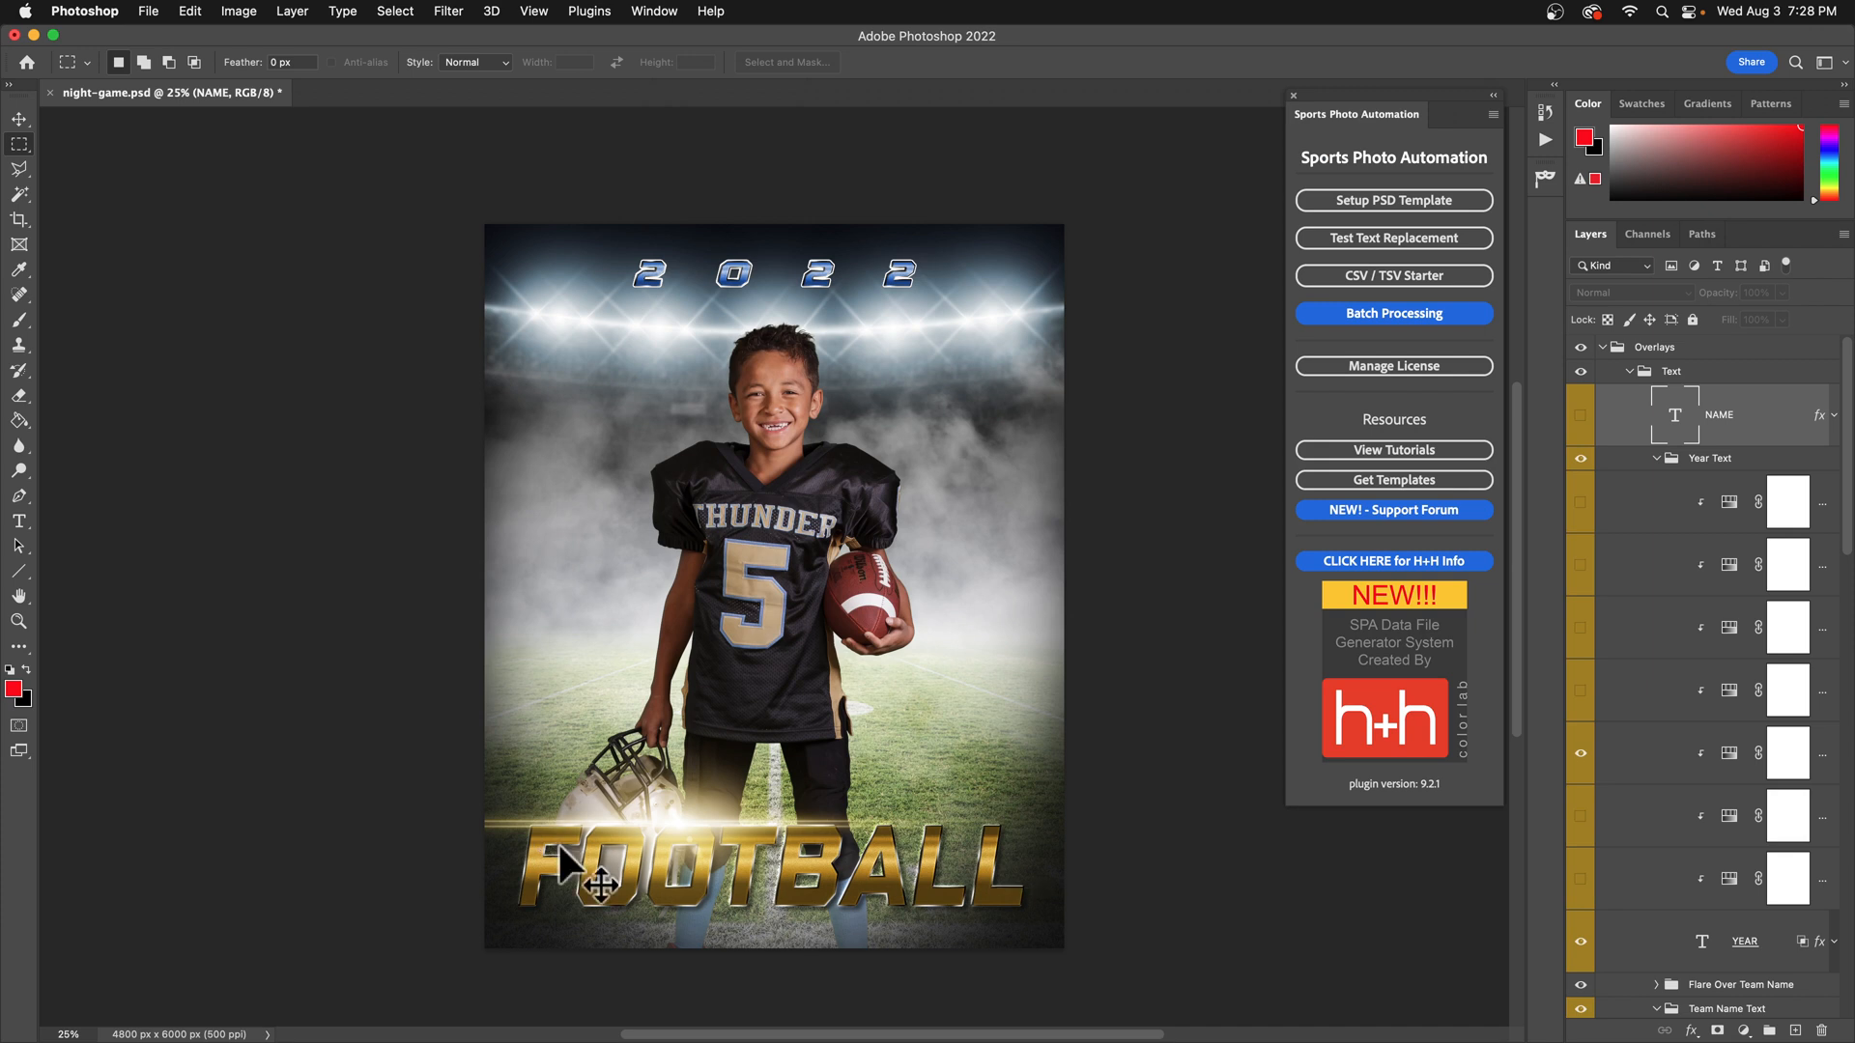
{"action": "key", "text": "super+Tab"}
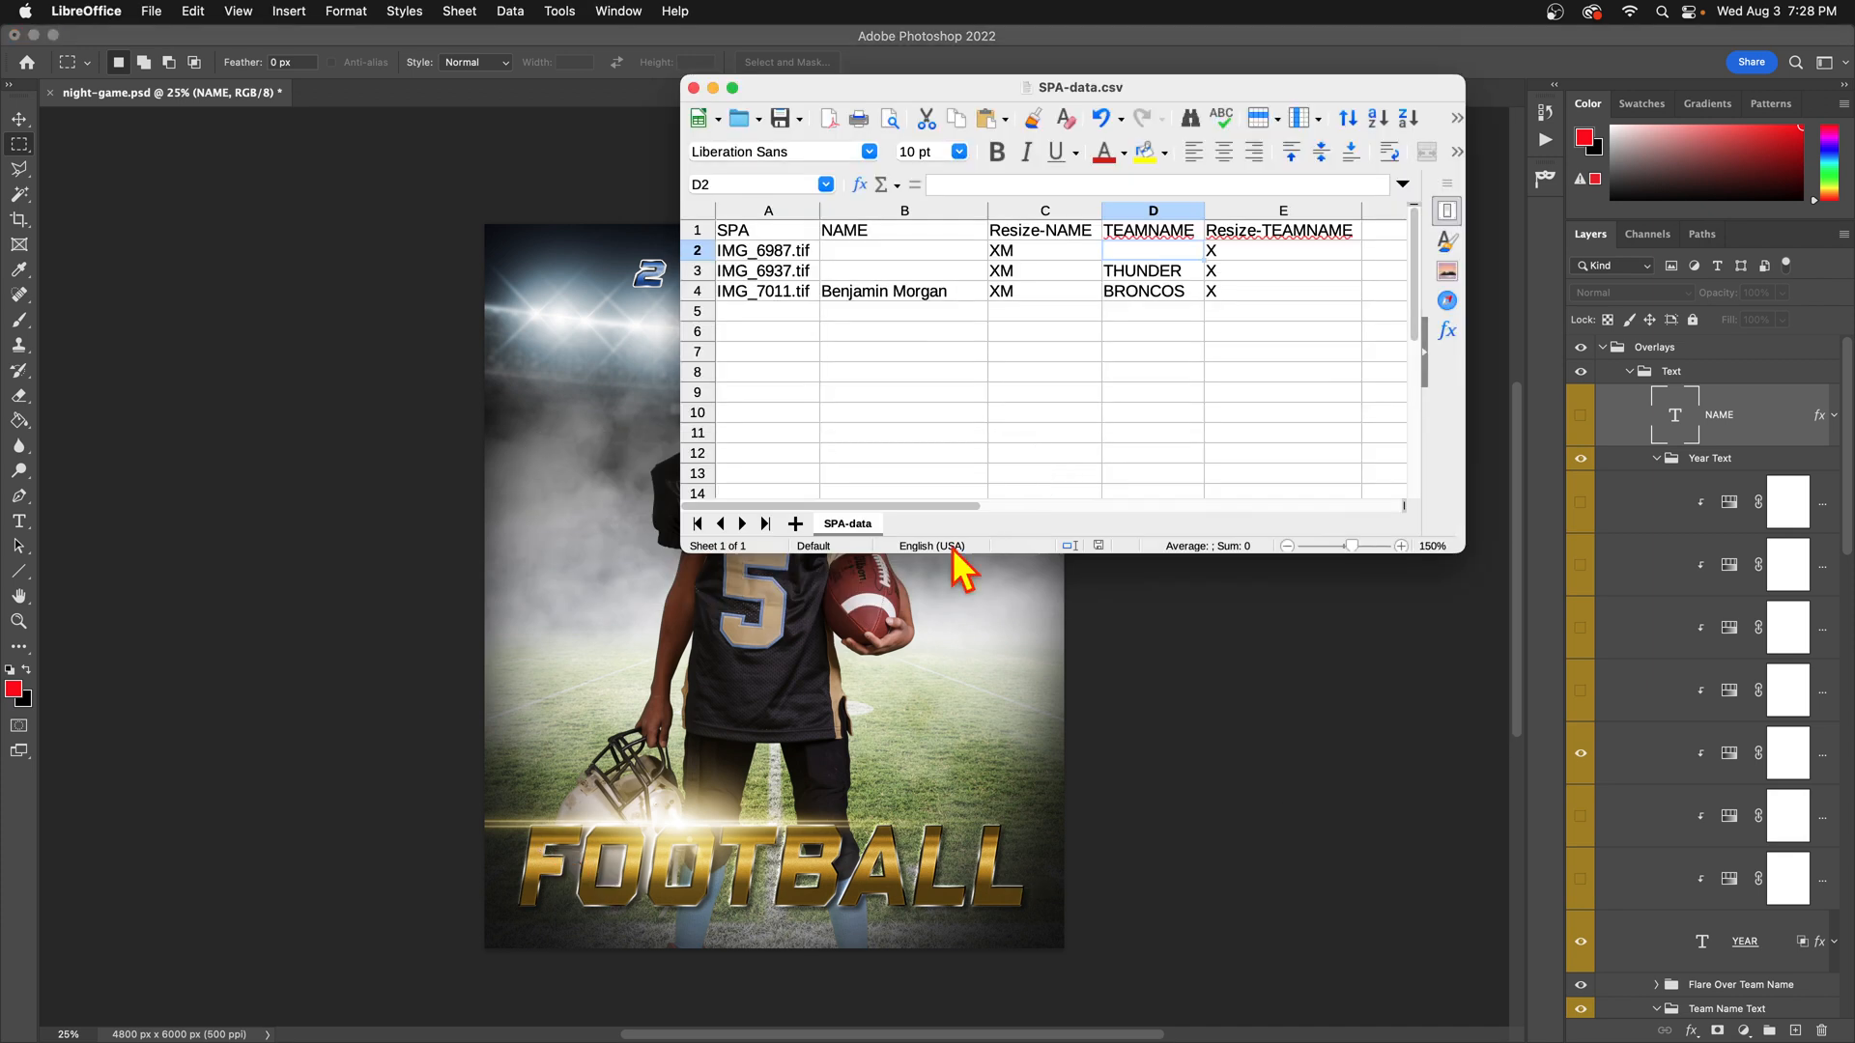
{"action": "left_click", "coordinate": [1172, 273]}
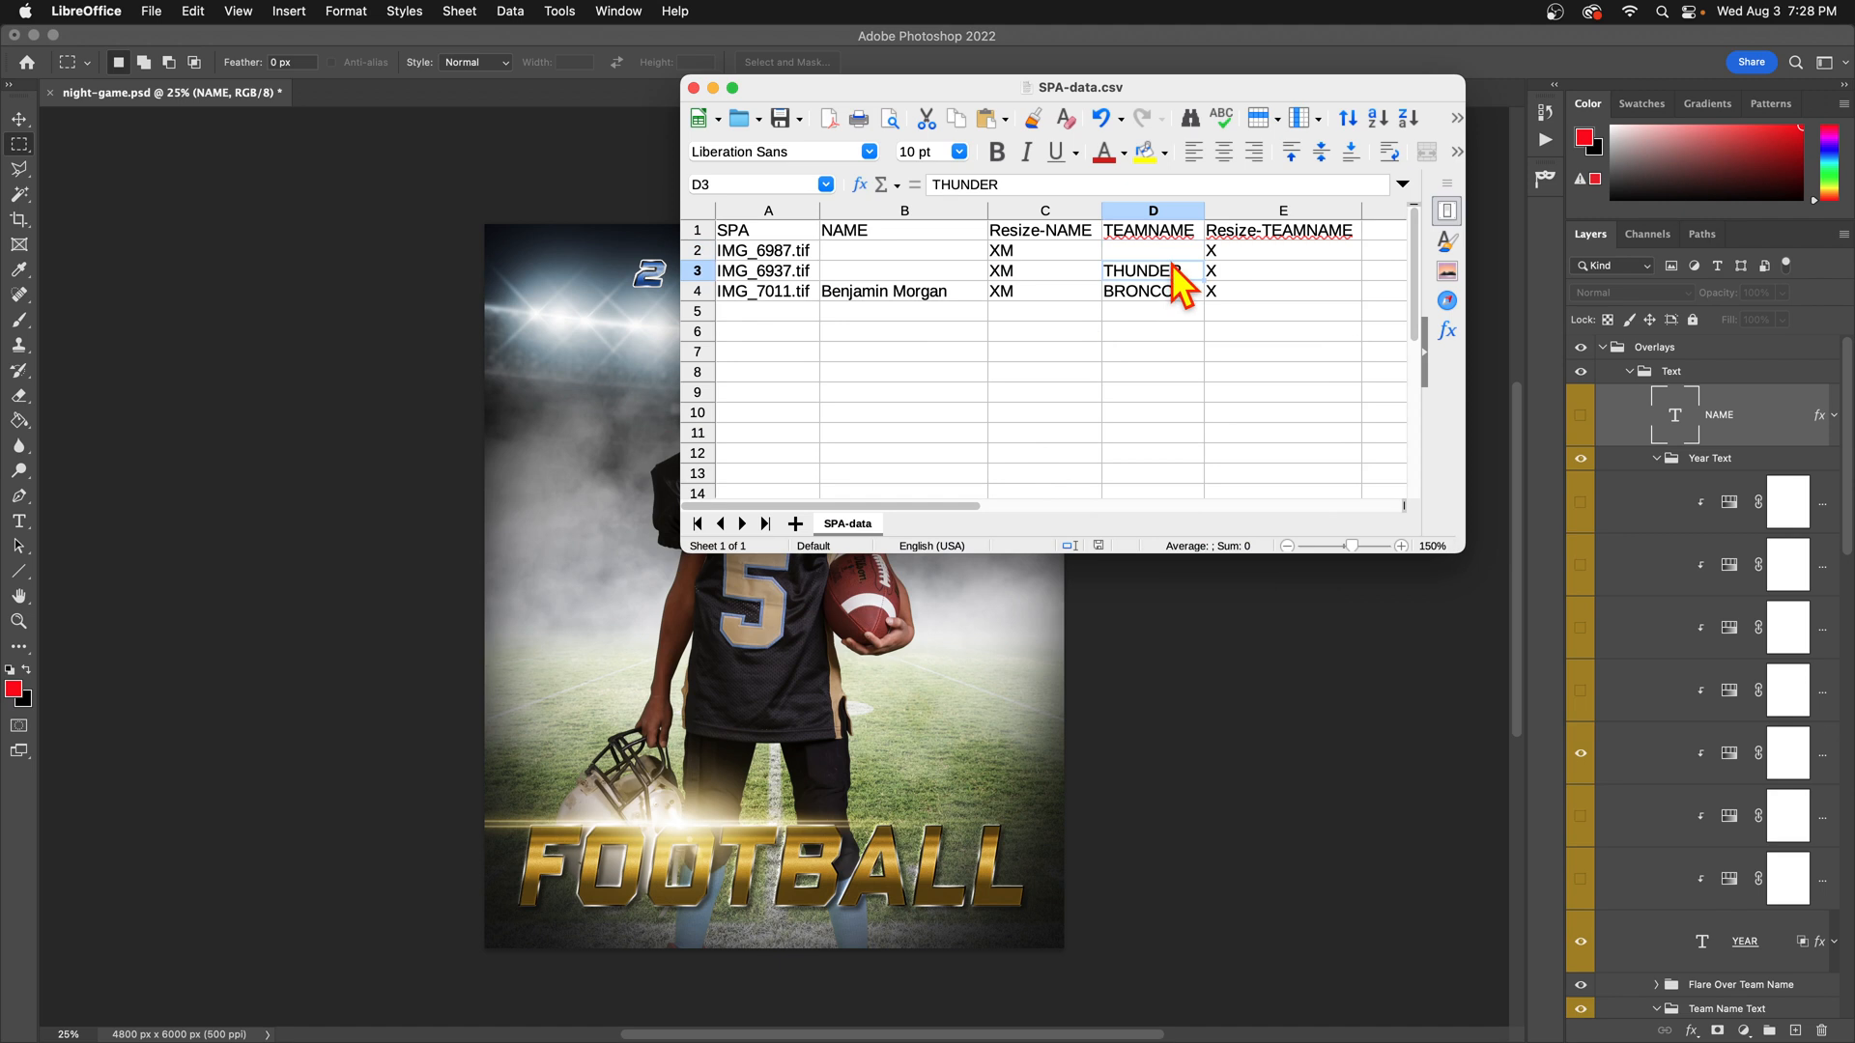
{"action": "left_click", "coordinate": [1174, 252]}
{"action": "left_click", "coordinate": [1175, 640]}
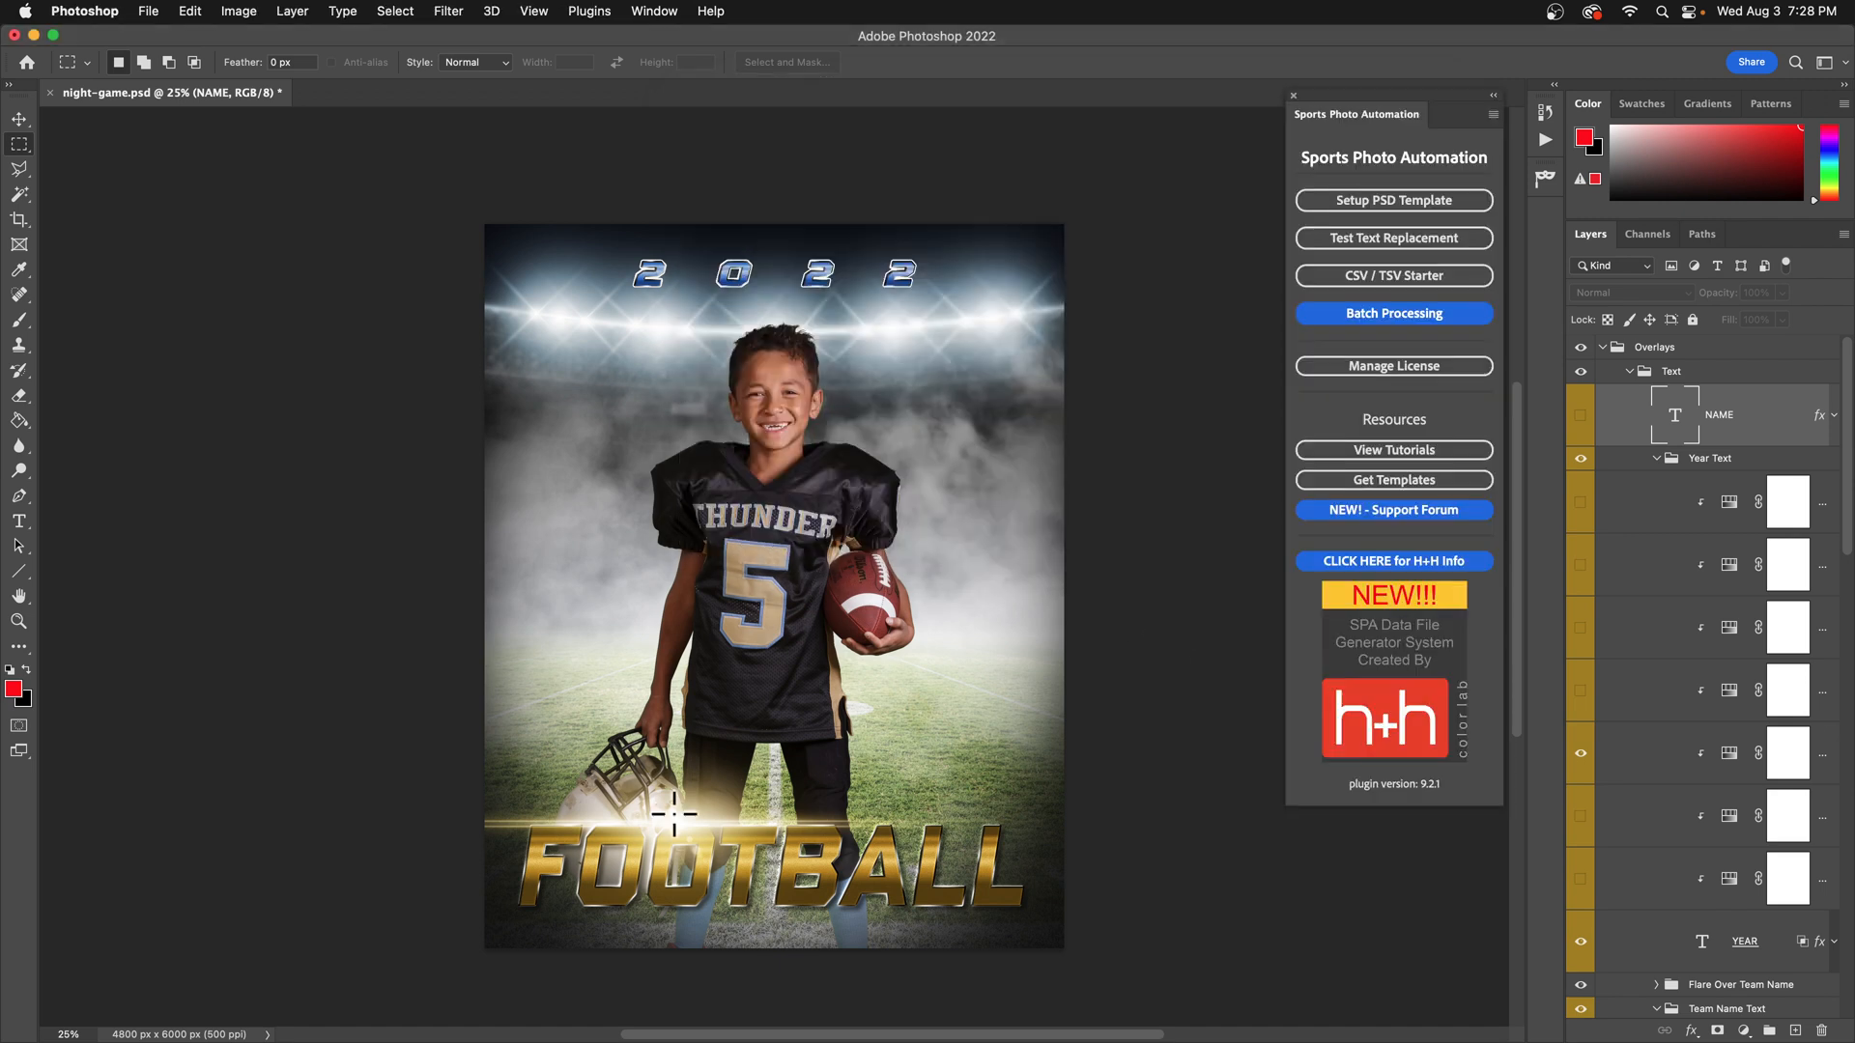
Hide the TEAMNAME text layer in the Team Name Text group.
{"action": "scroll", "coordinate": [1708, 657], "scroll_direction": "down", "scroll_amount": 5}
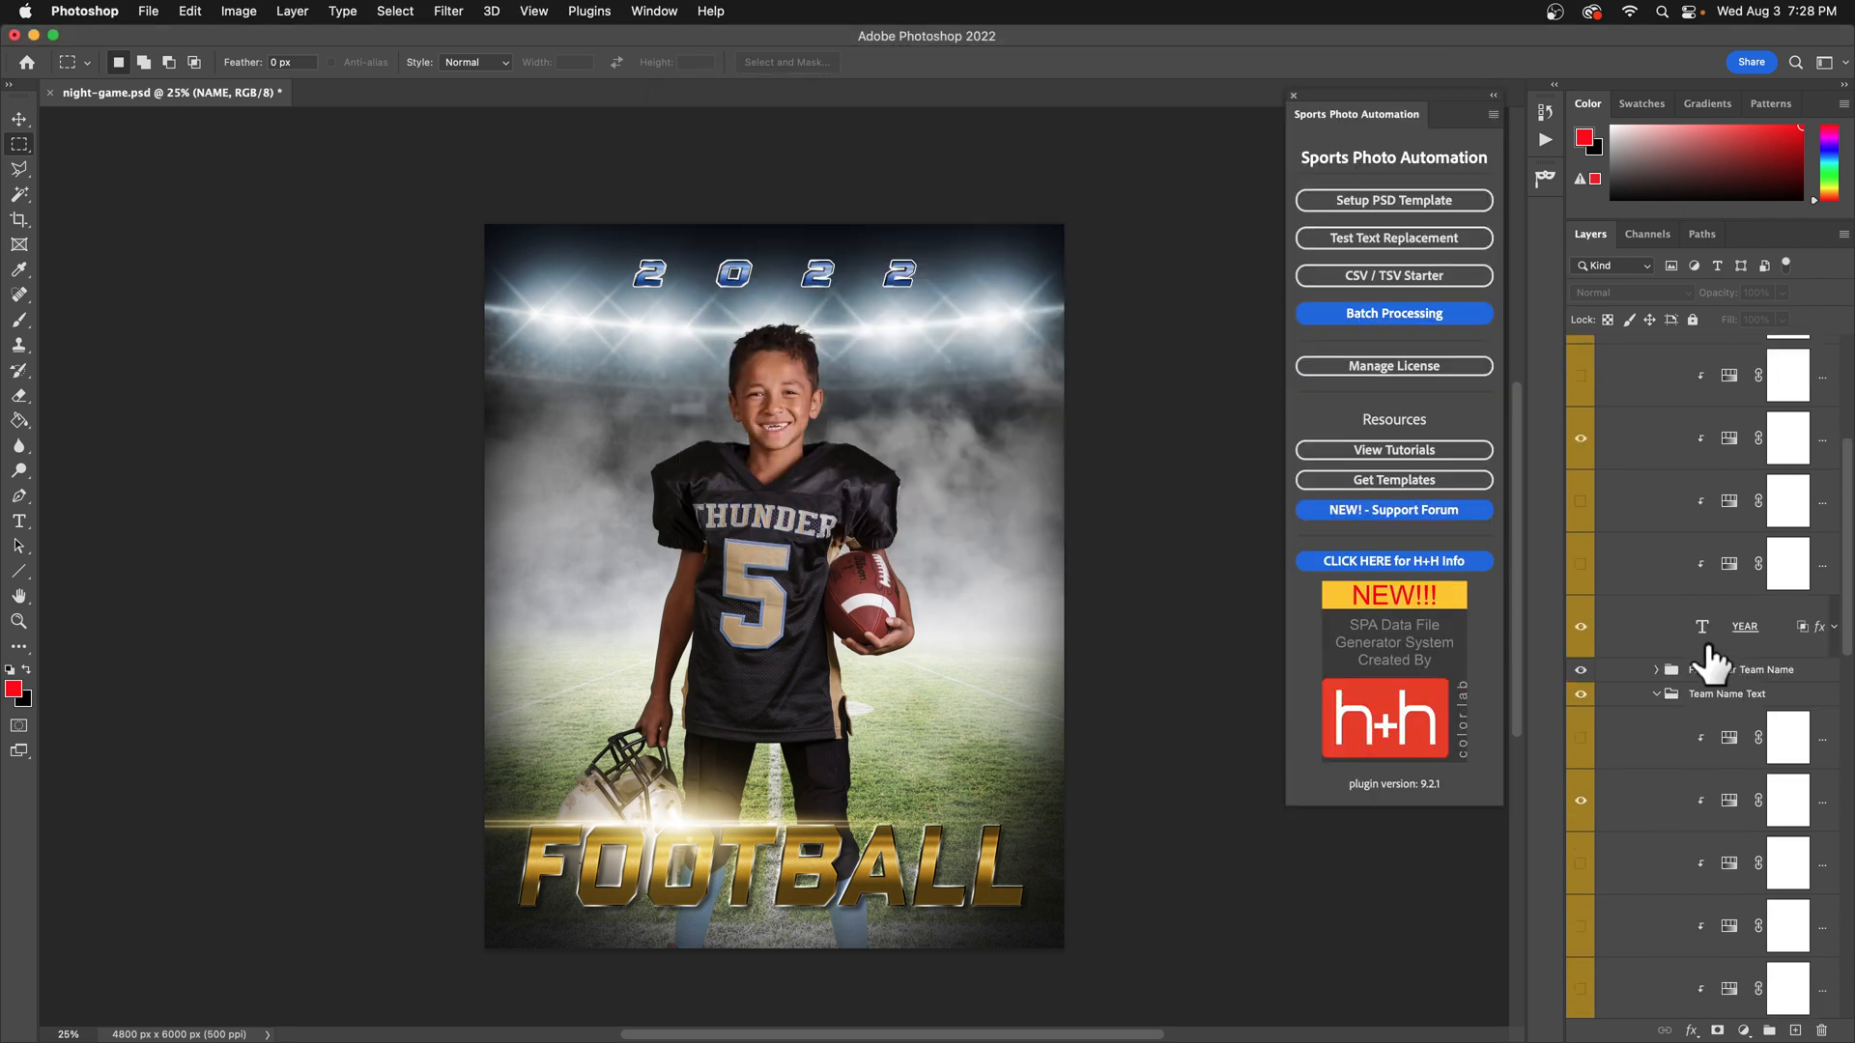
{"action": "scroll", "coordinate": [1665, 663], "scroll_direction": "down", "scroll_amount": 6}
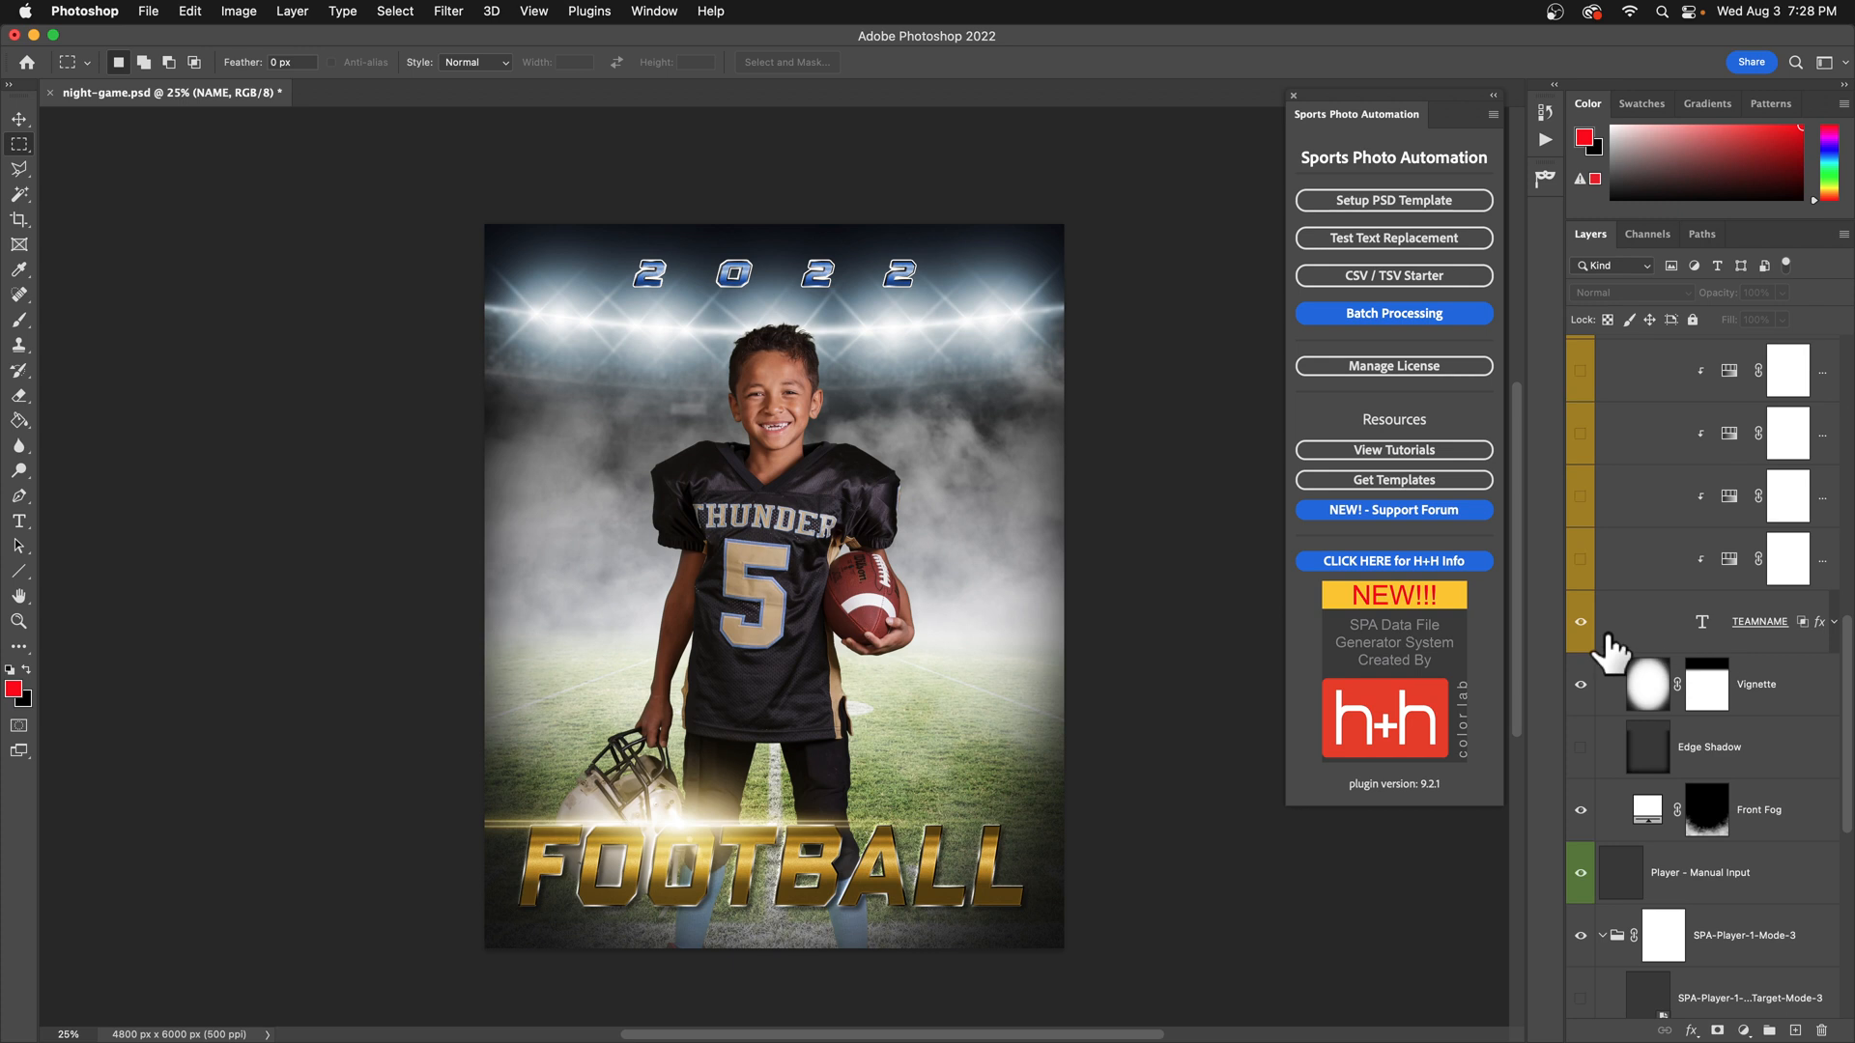
{"action": "left_click", "coordinate": [1580, 623]}
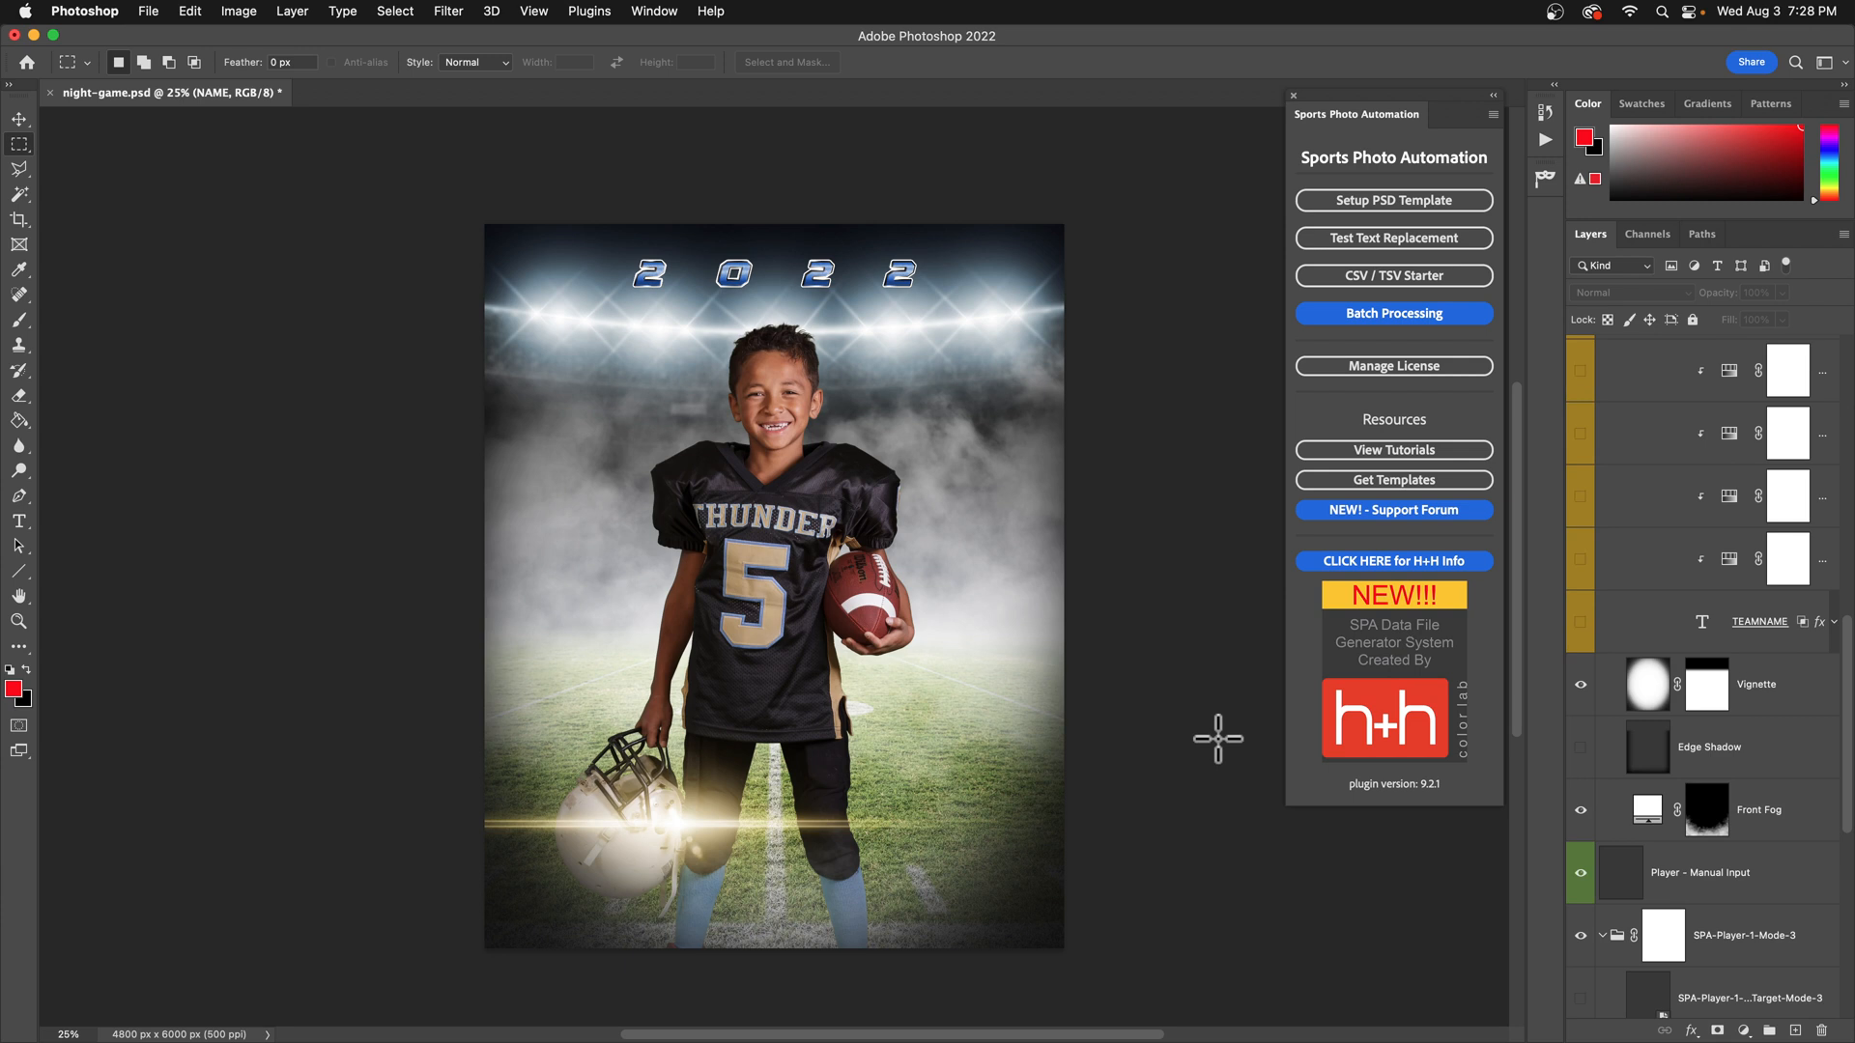
Review SPA-data.csv in LibreOffice, return to Photoshop and make the TEAMNAME and NAME text layers visible again.
{"action": "key", "text": "super+Tab"}
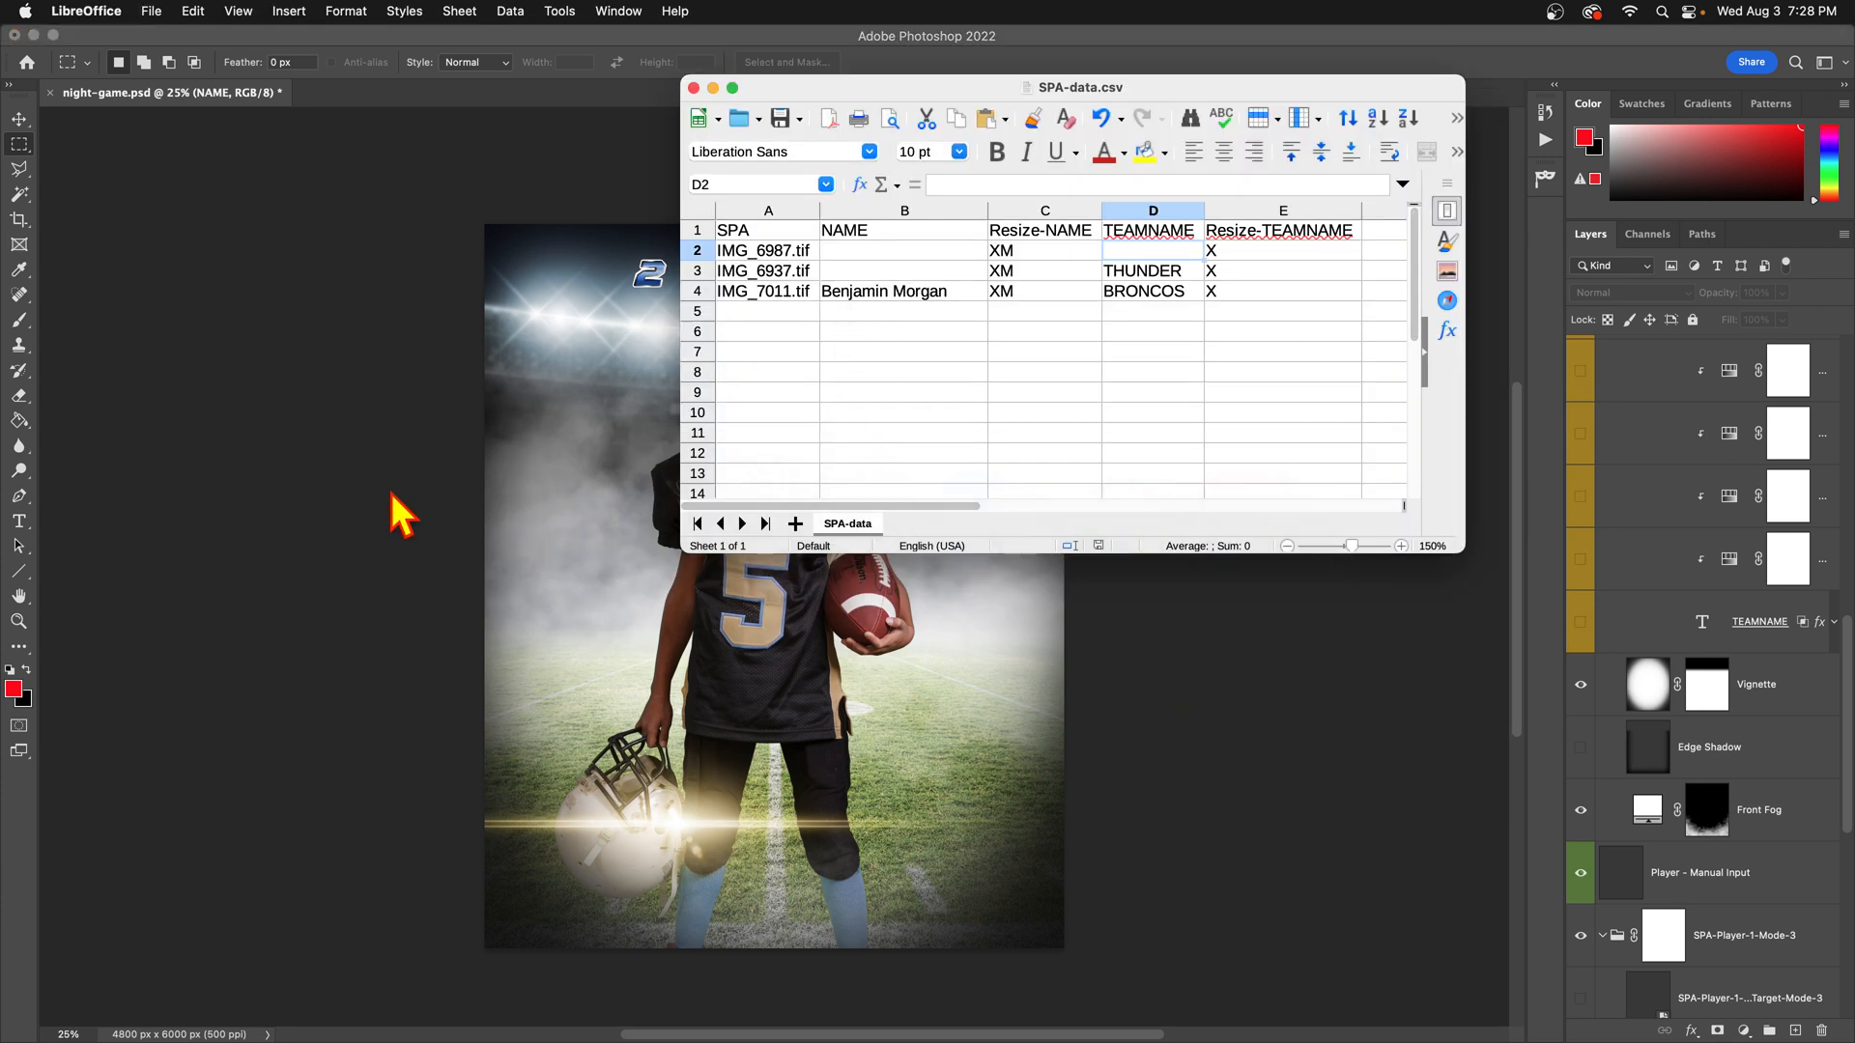
{"action": "left_click", "coordinate": [1040, 591]}
{"action": "left_click", "coordinate": [1578, 624]}
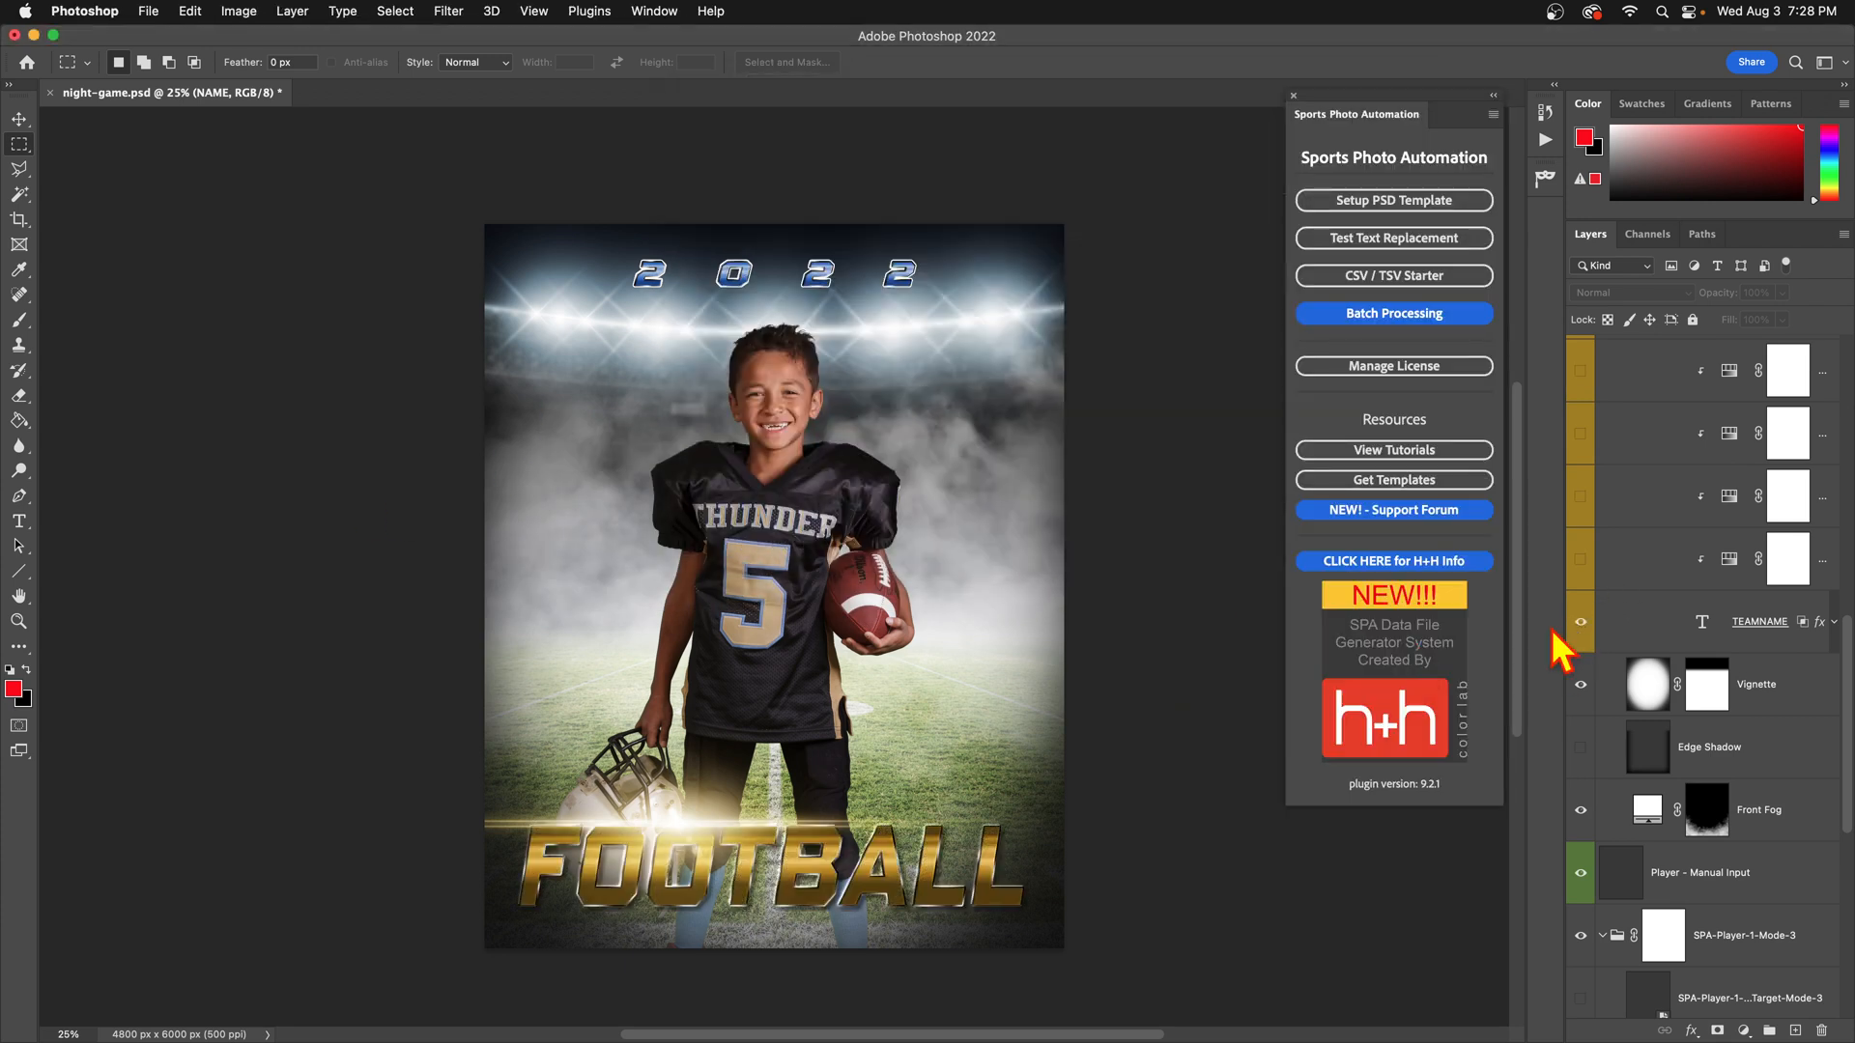
{"action": "scroll", "coordinate": [1681, 628], "scroll_direction": "up", "scroll_amount": 3}
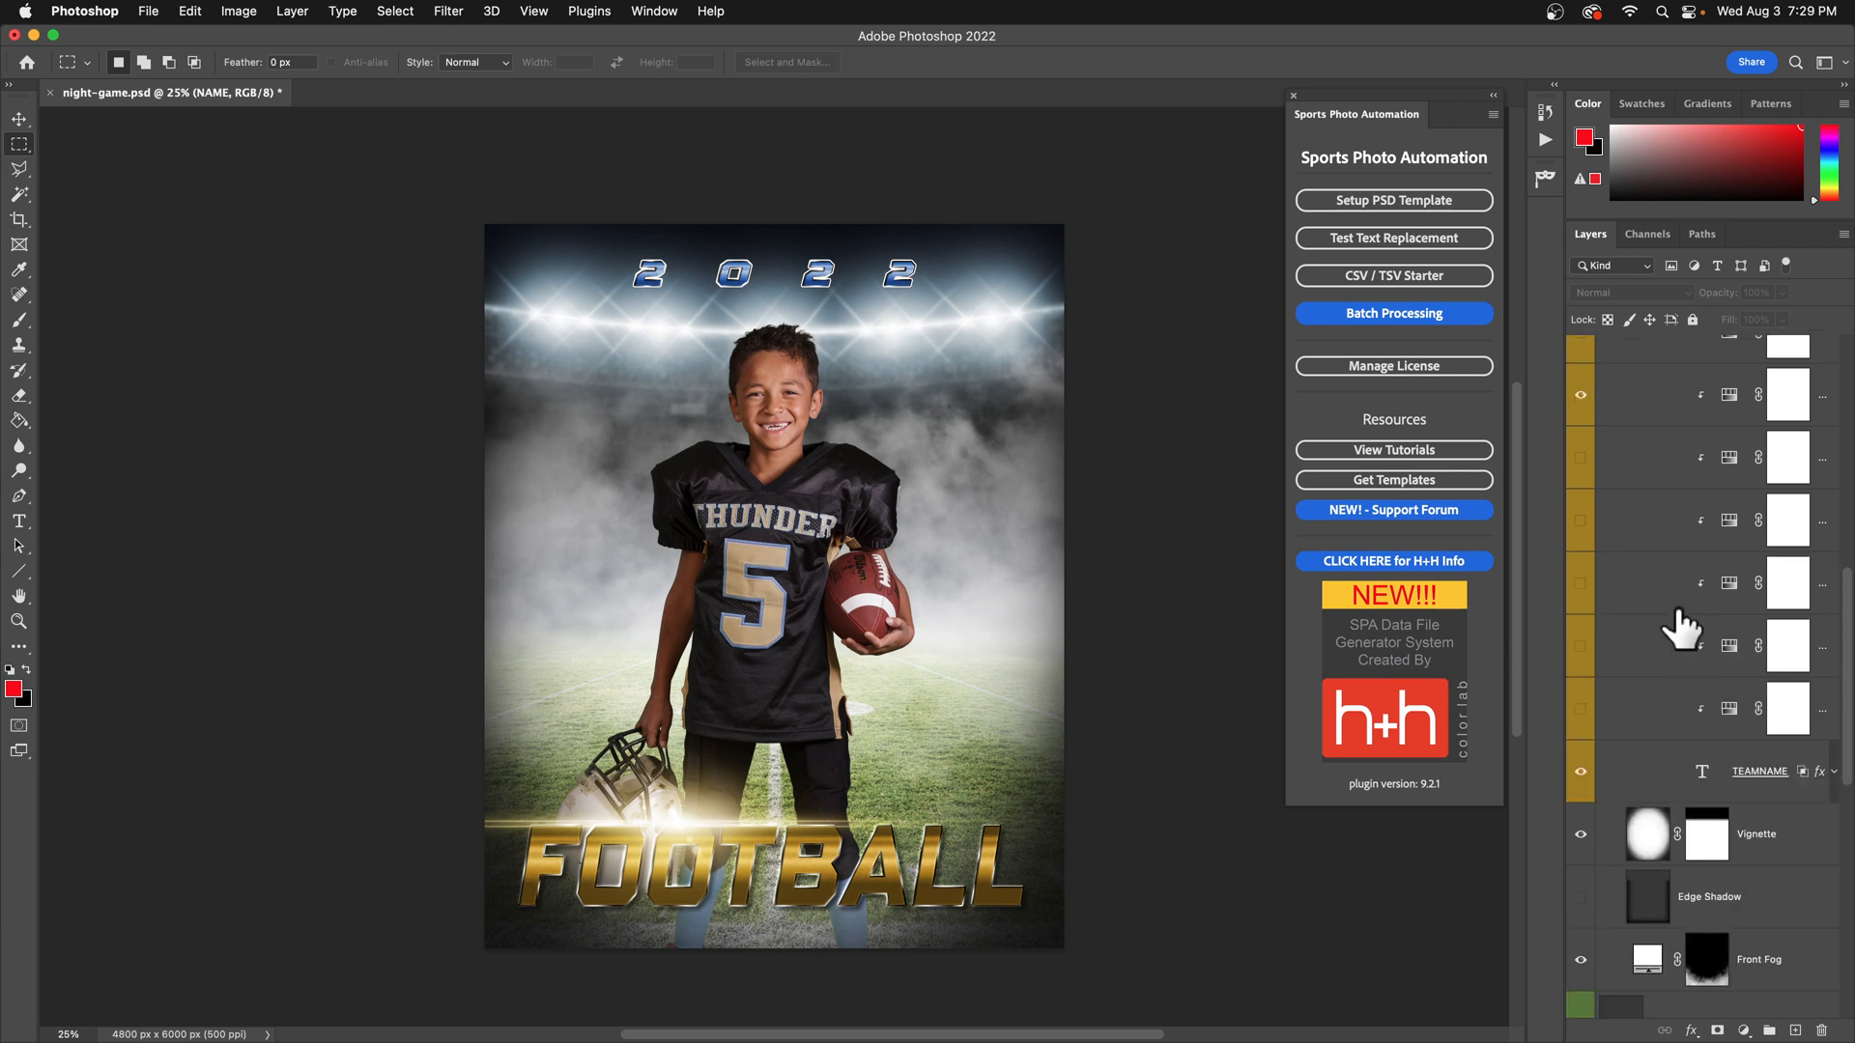
{"action": "scroll", "coordinate": [1679, 619], "scroll_direction": "up", "scroll_amount": 6}
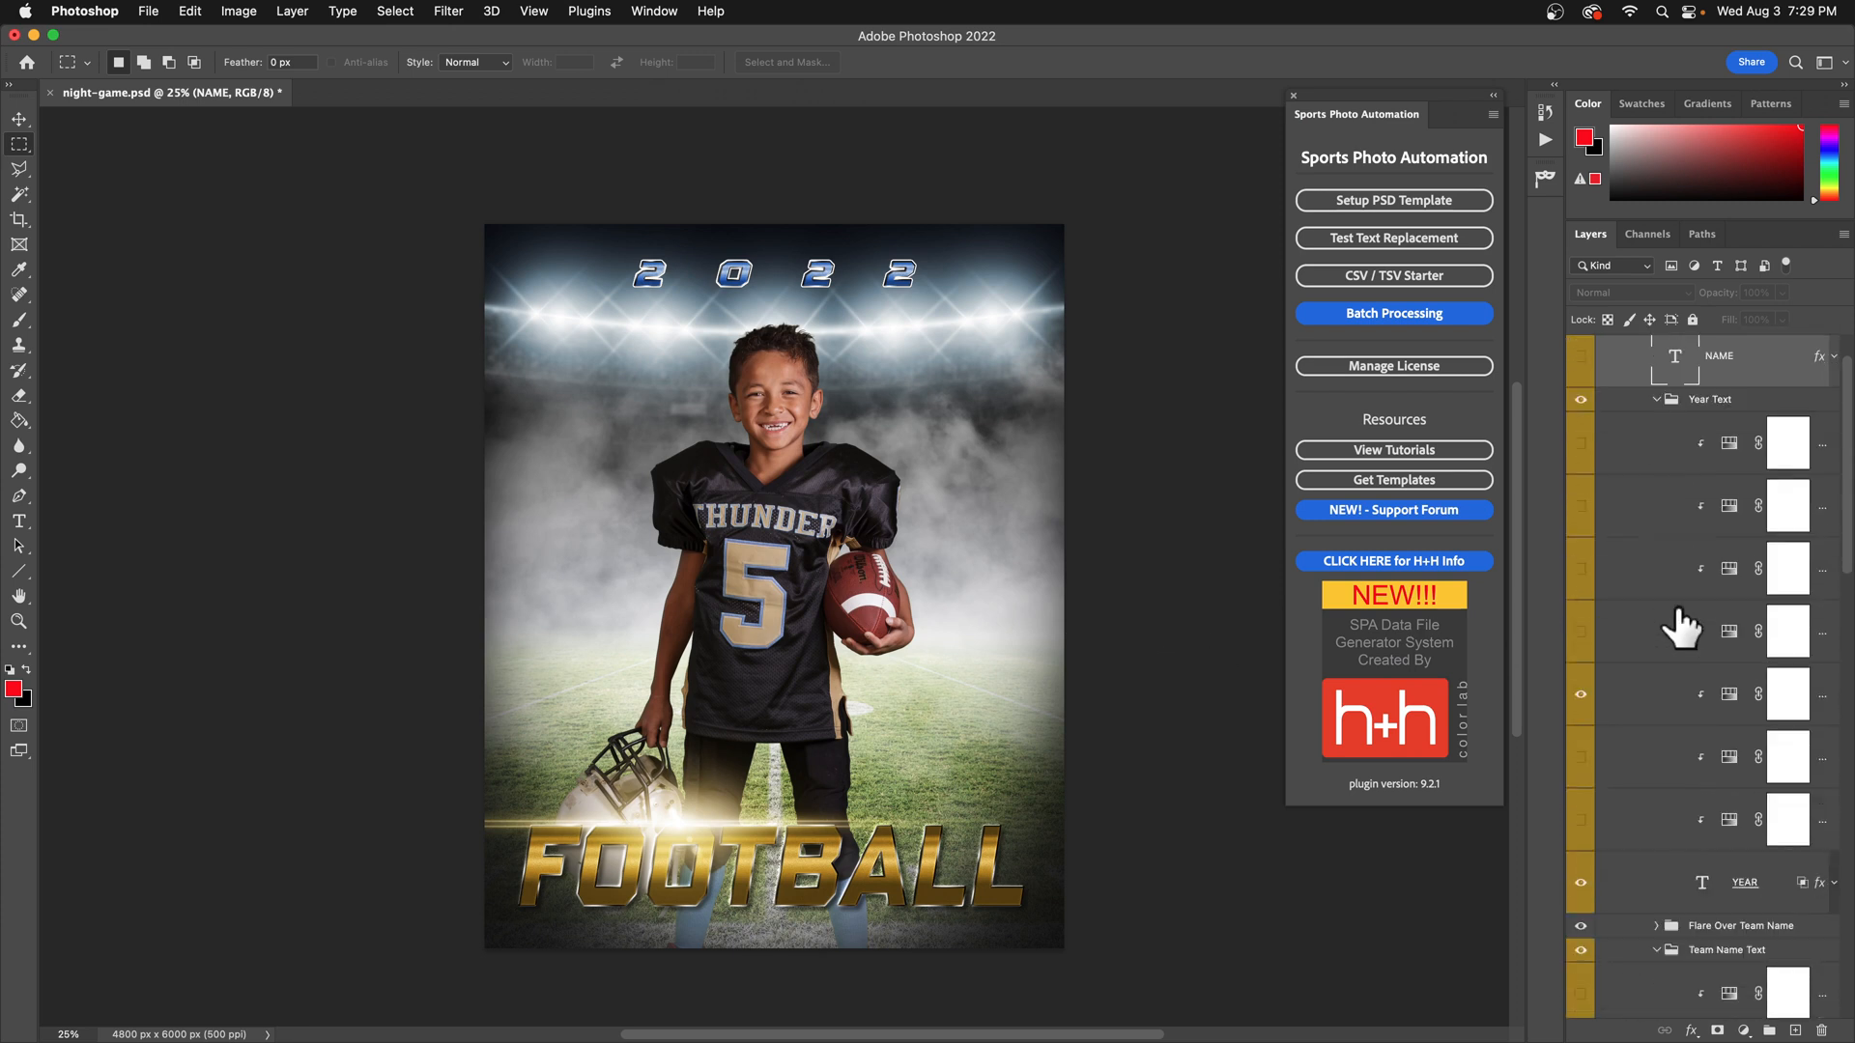
{"action": "left_click", "coordinate": [1581, 414]}
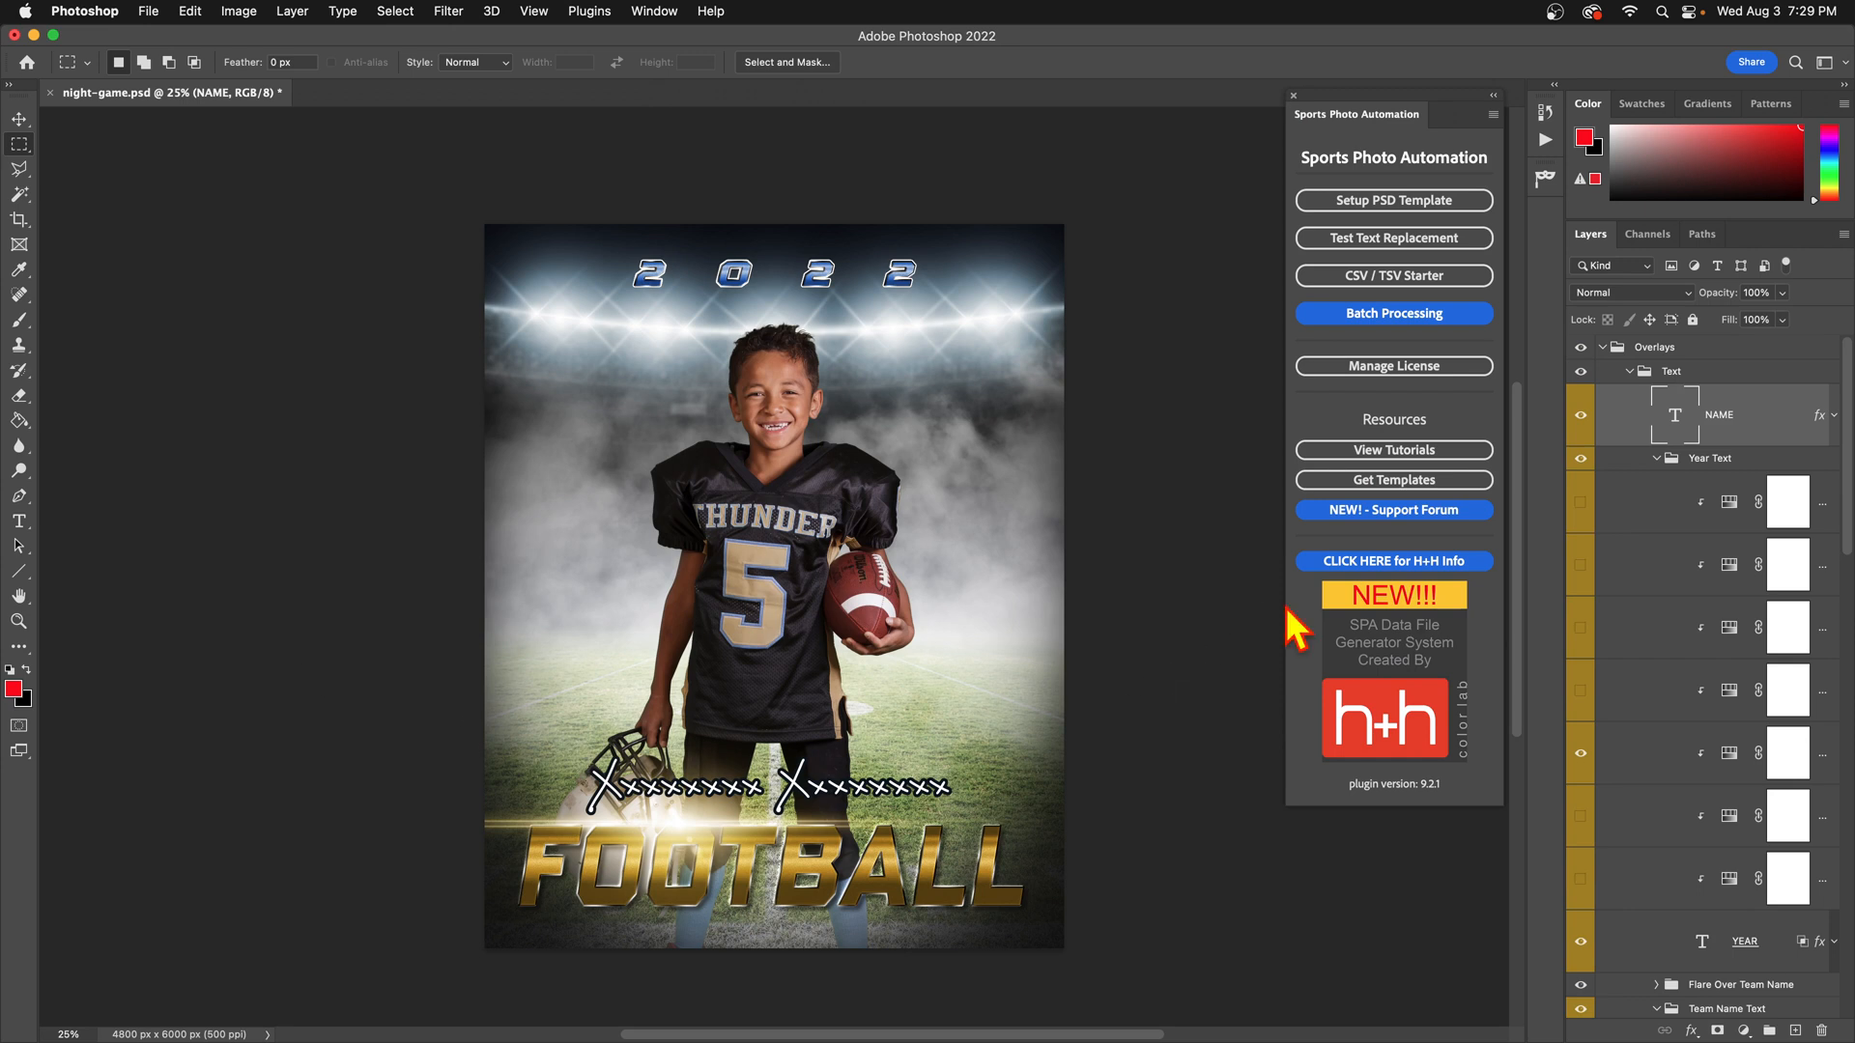
Delete all text from the NAME layer and check the NAME cell for IMG_7011.tif in the LibreOffice spreadsheet.
{"action": "double_click", "coordinate": [1675, 425]}
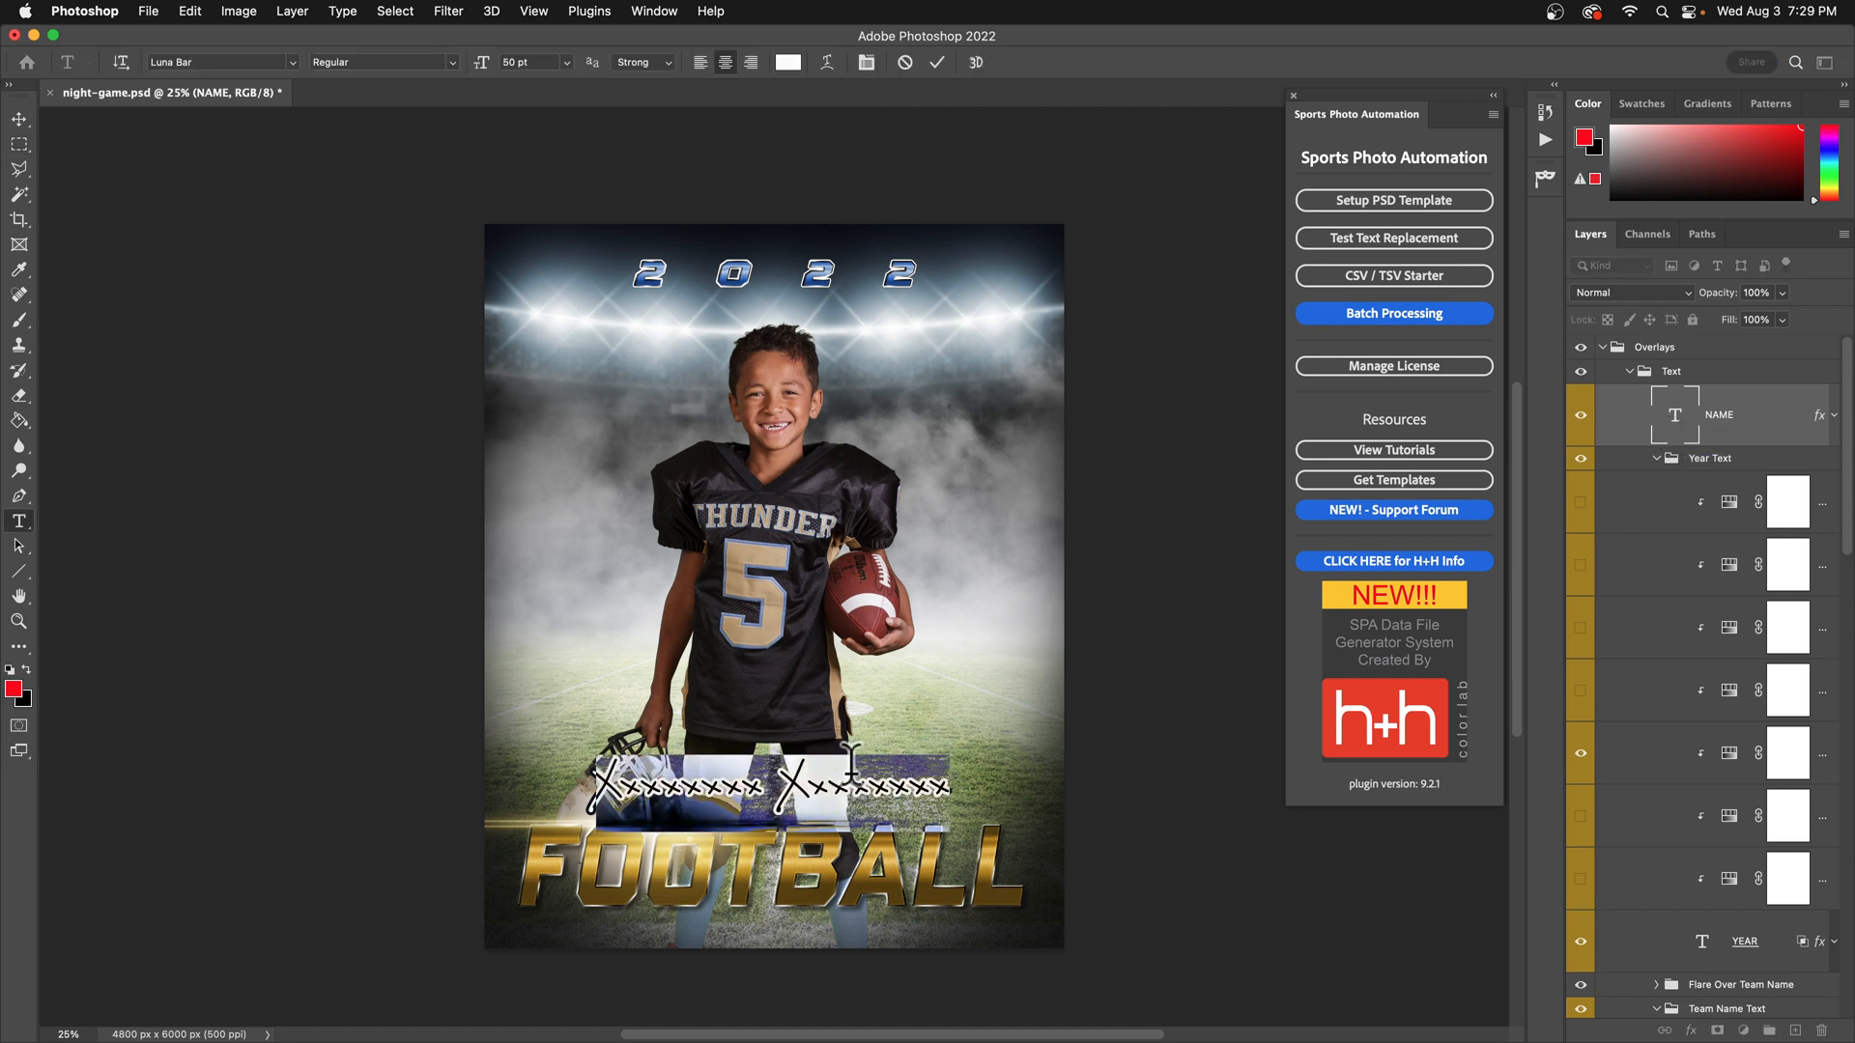
{"action": "left_click", "coordinate": [847, 770]}
{"action": "left_click_drag", "start_coordinate": [599, 784], "coordinate": [1131, 786]}
{"action": "key", "text": "BackSpace"}
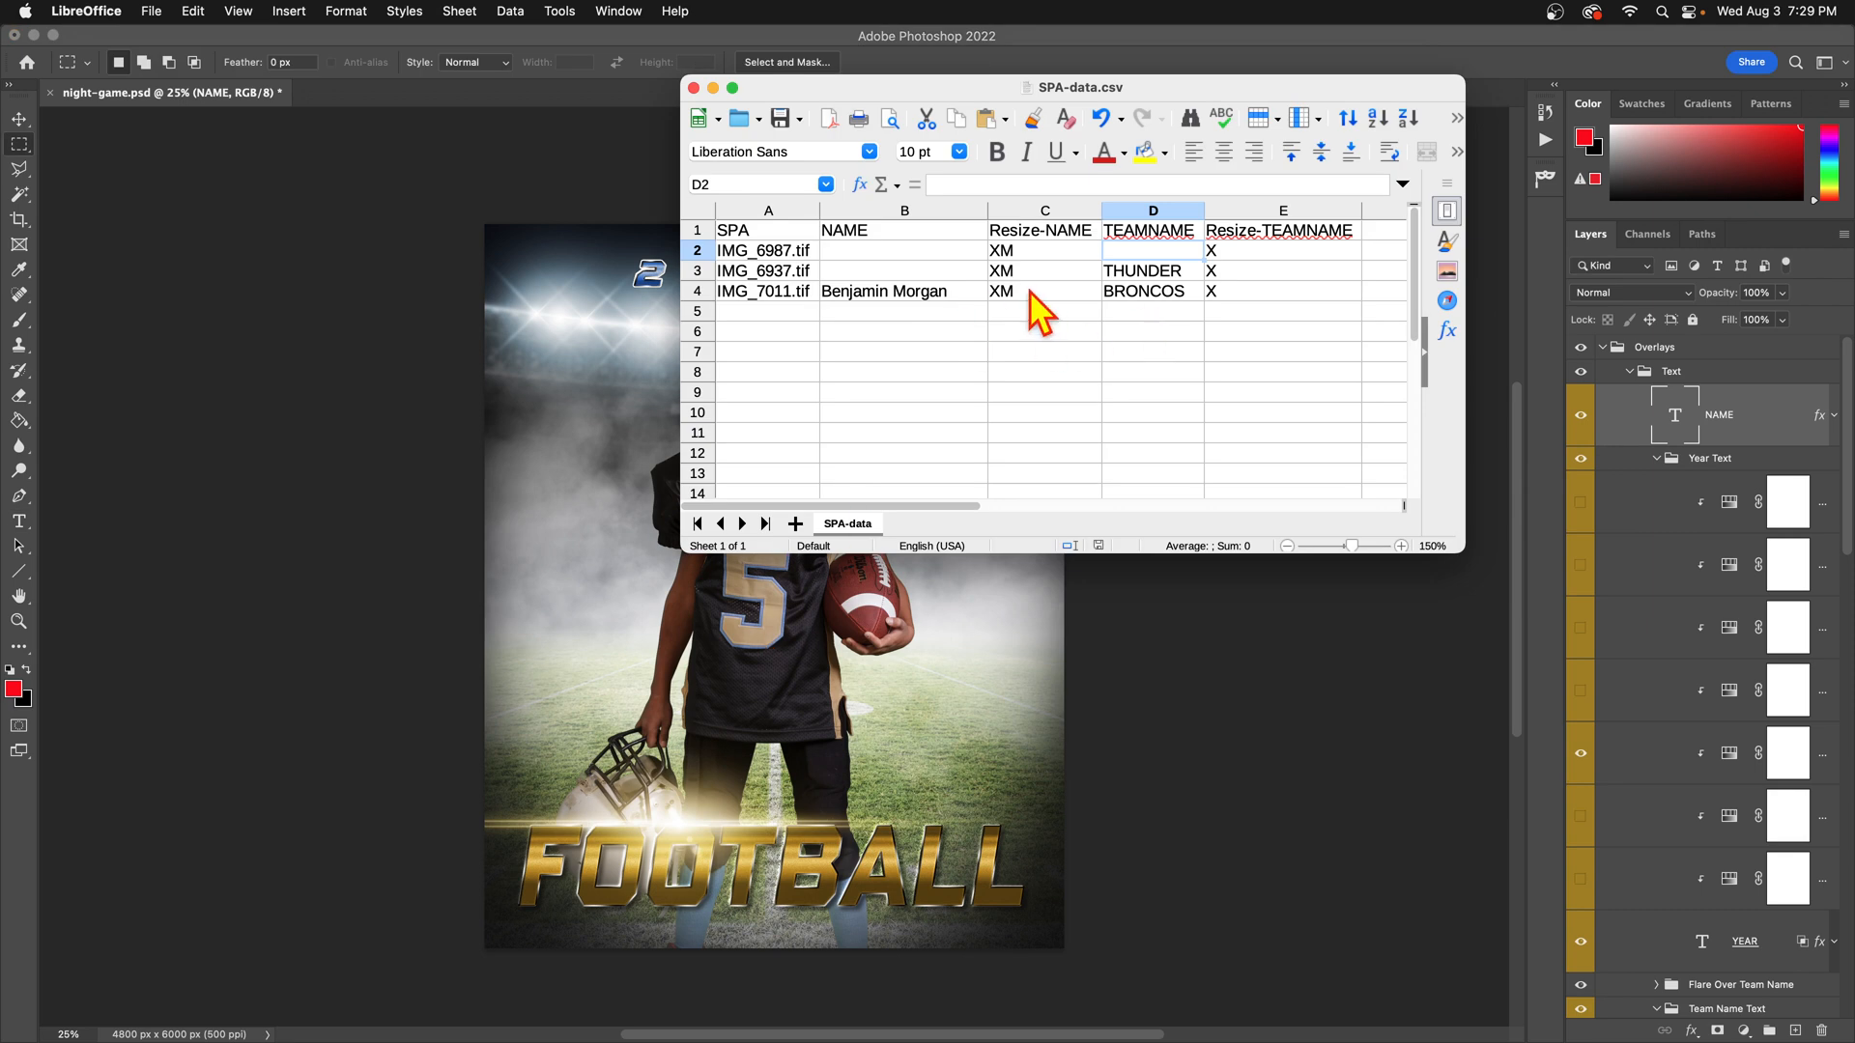
{"action": "left_click", "coordinate": [903, 293]}
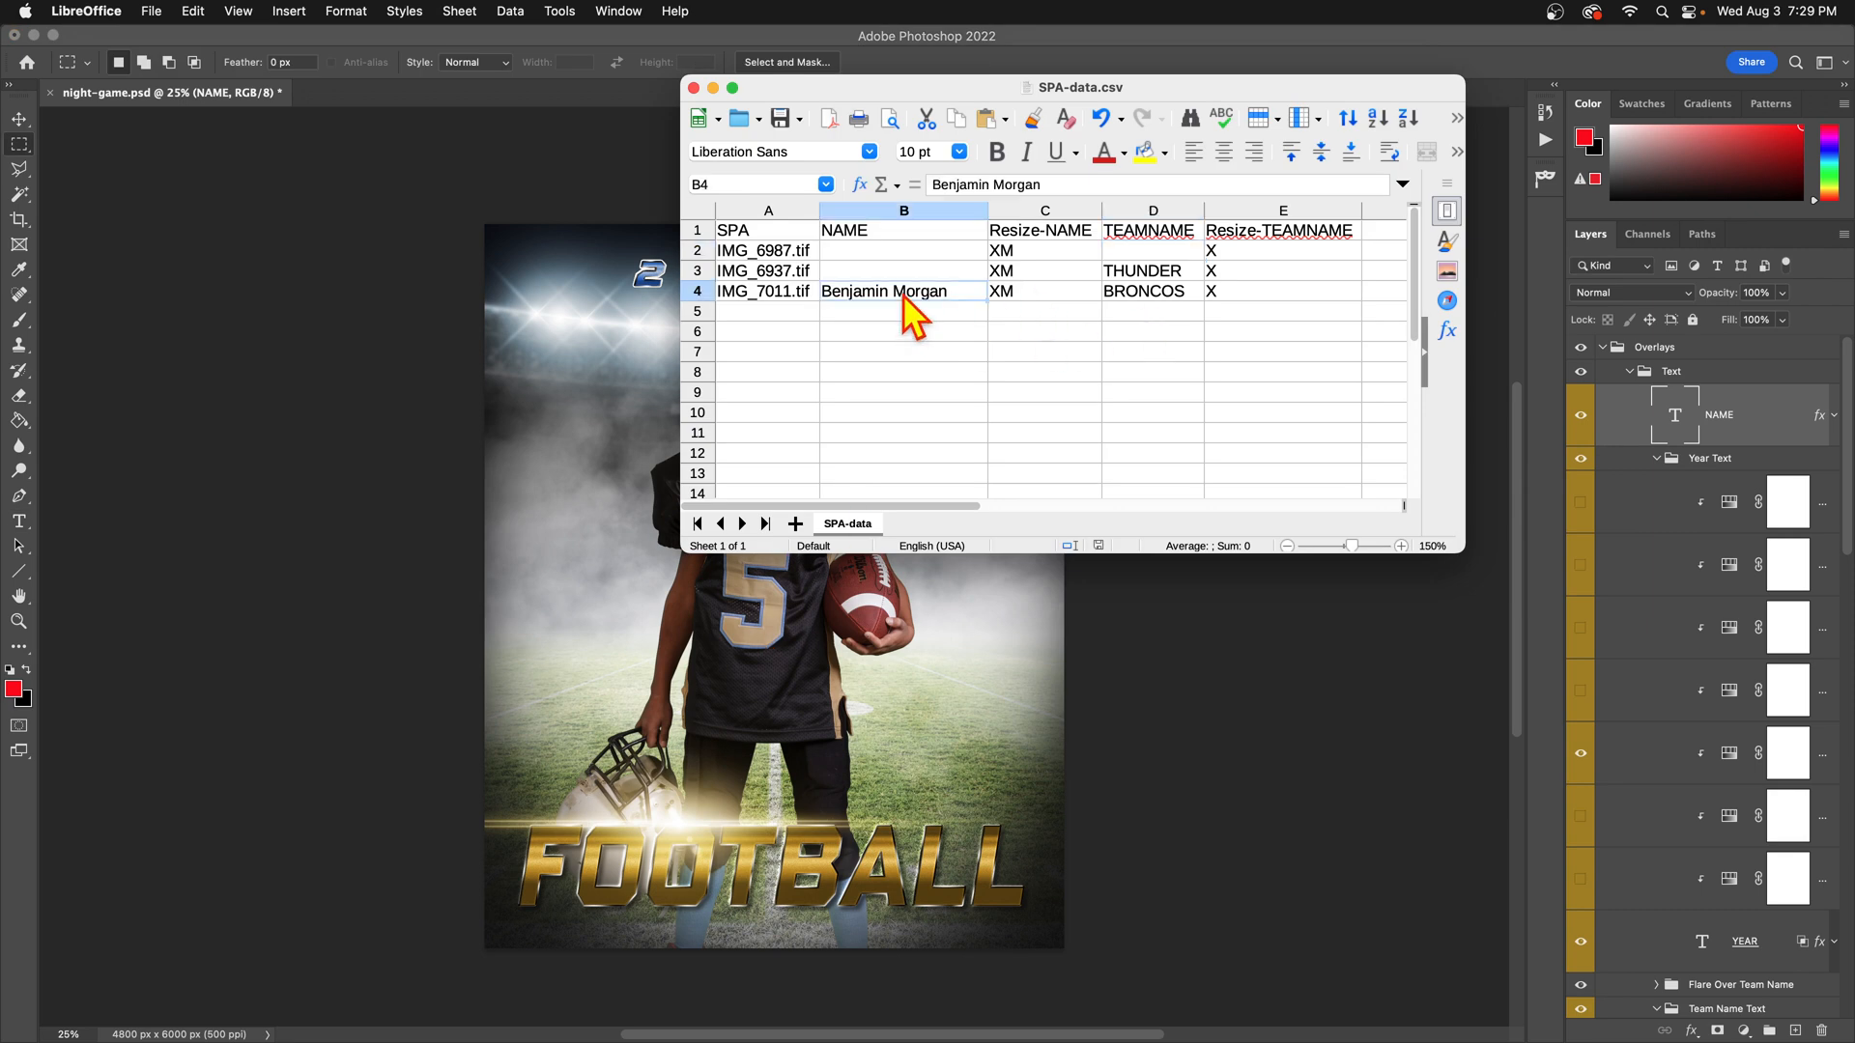
{"action": "left_click", "coordinate": [540, 188]}
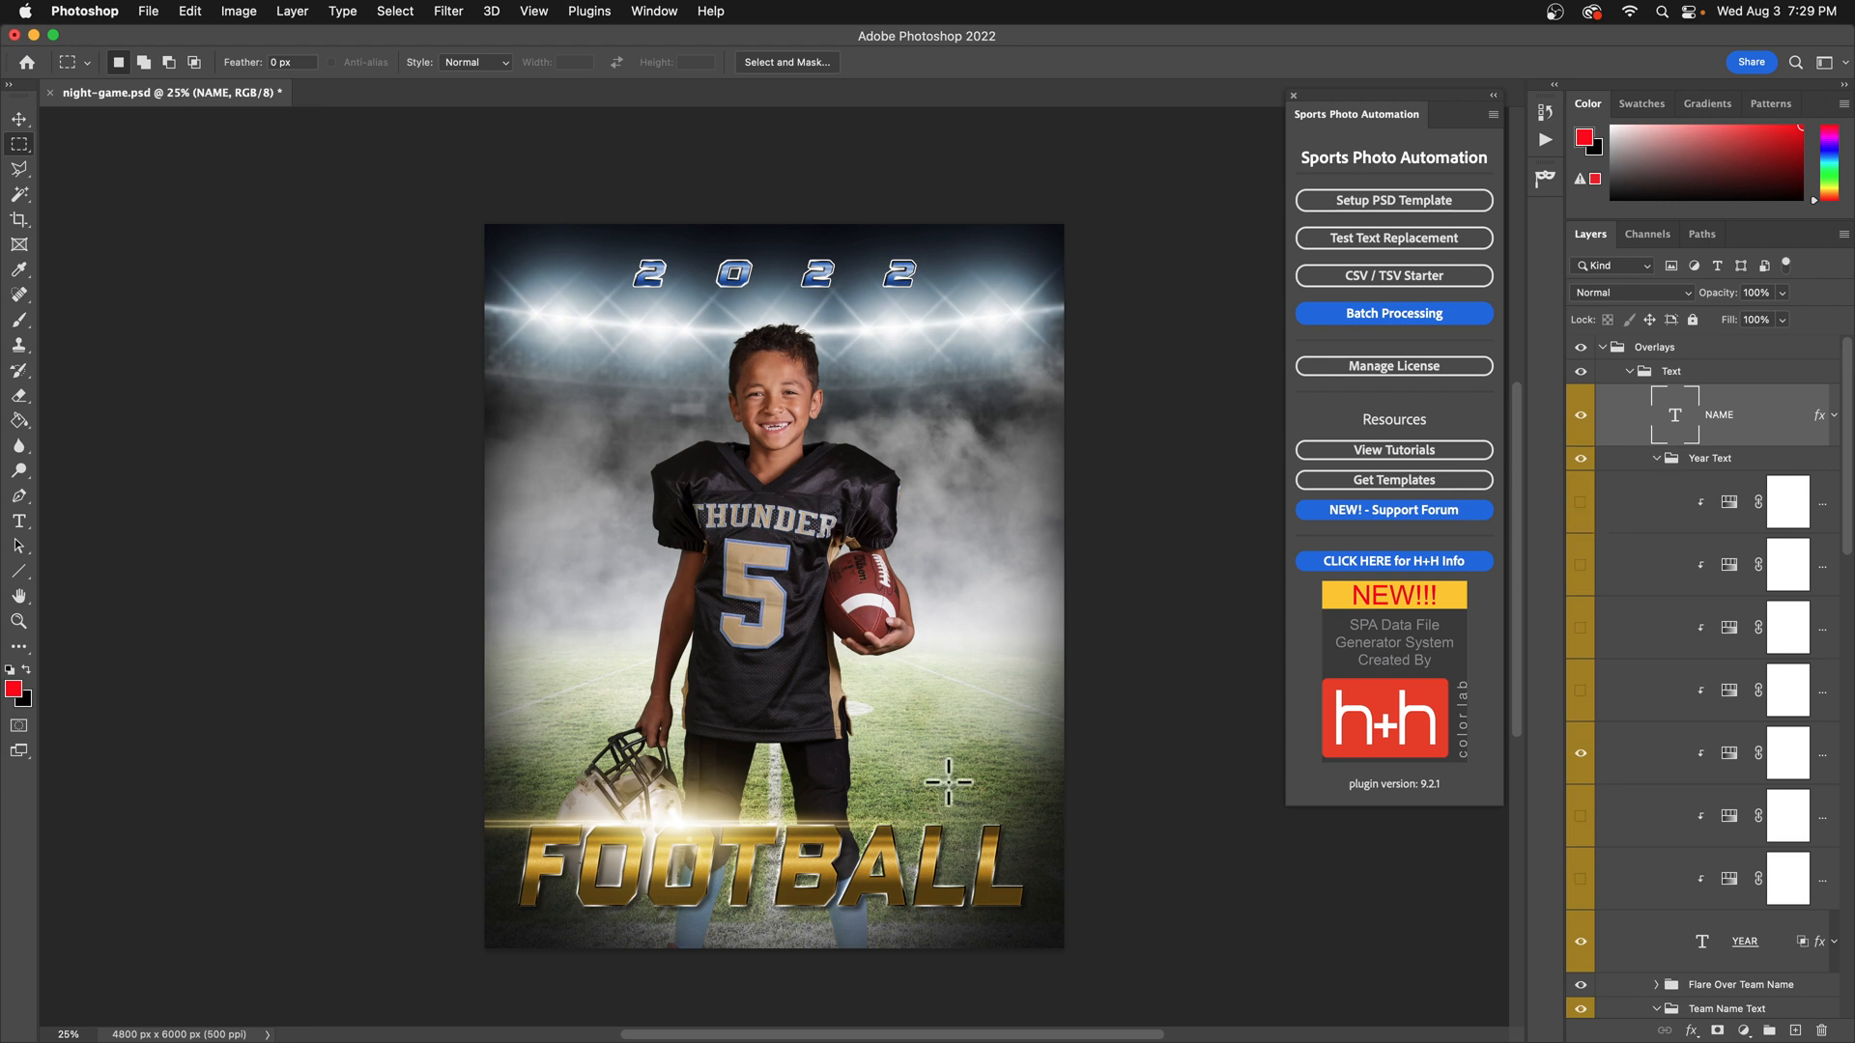
Undo the deletion of the NAME layer's text and close night-game.psd without saving.
{"action": "key", "text": "super+z"}
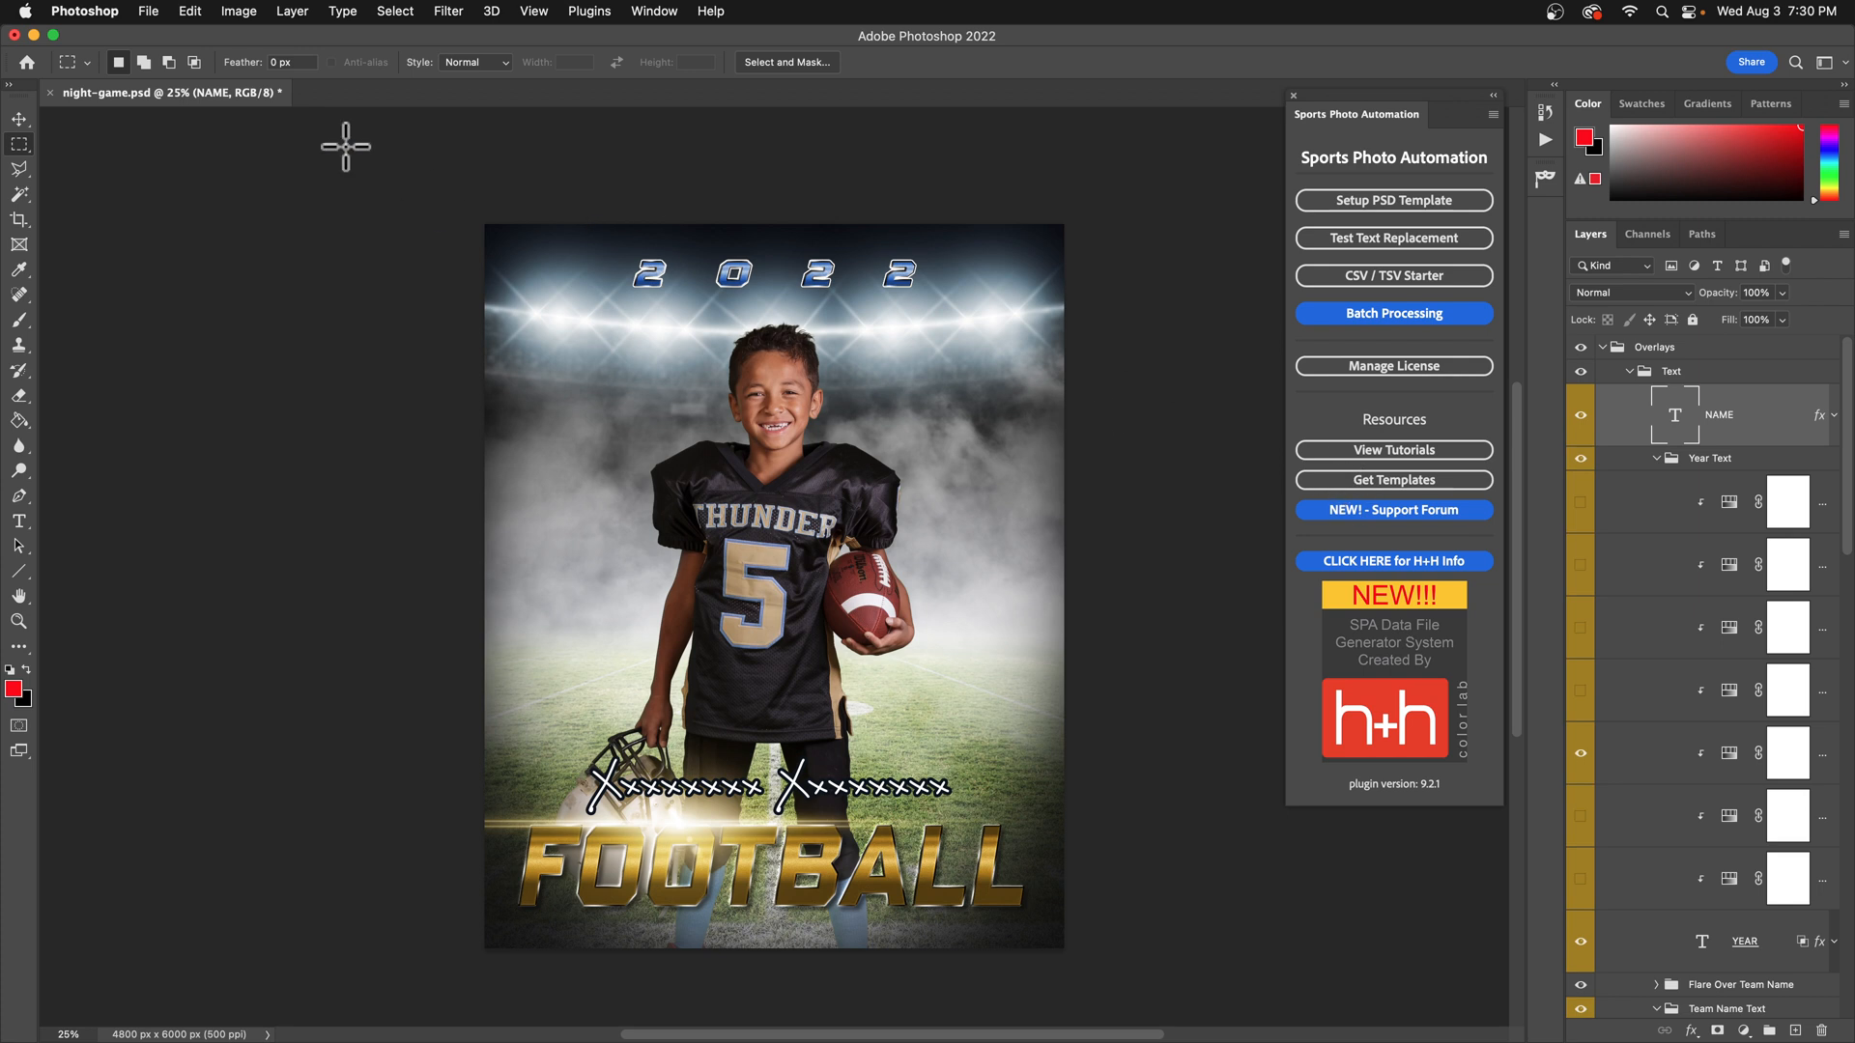
{"action": "left_click", "coordinate": [49, 92]}
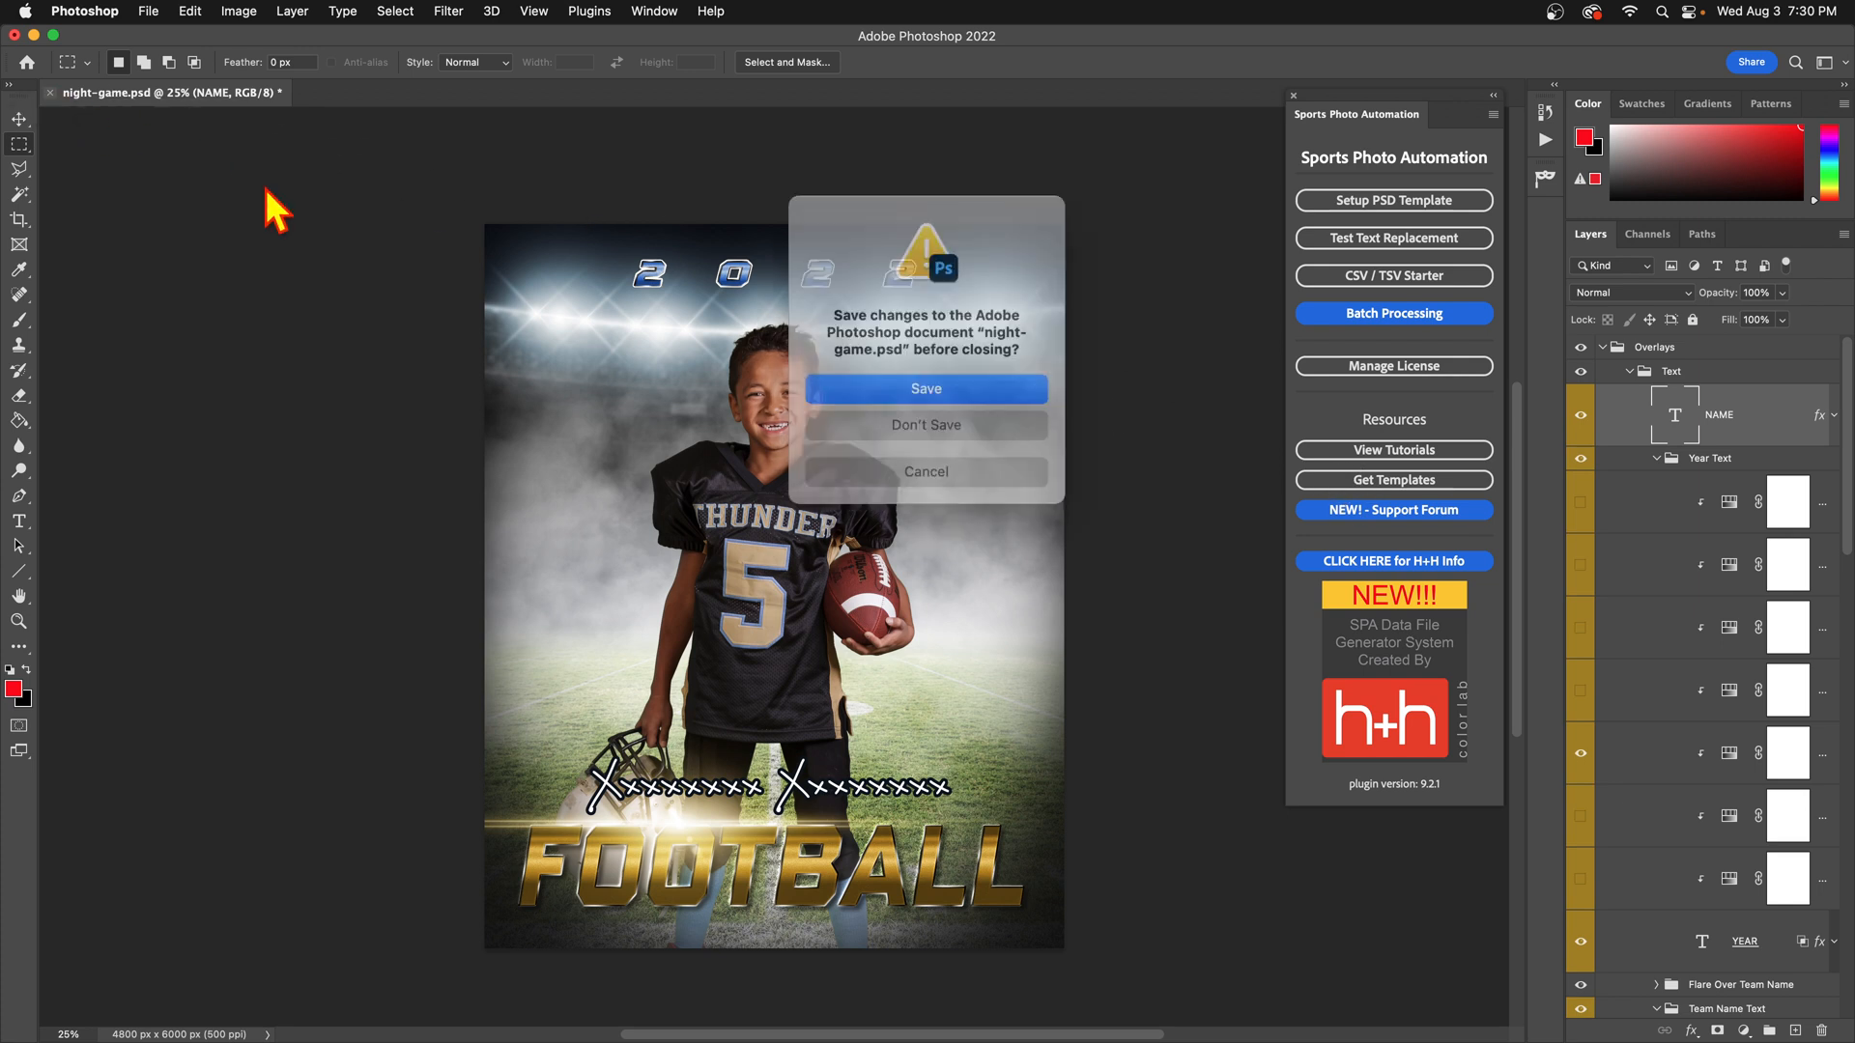
{"action": "left_click", "coordinate": [944, 425]}
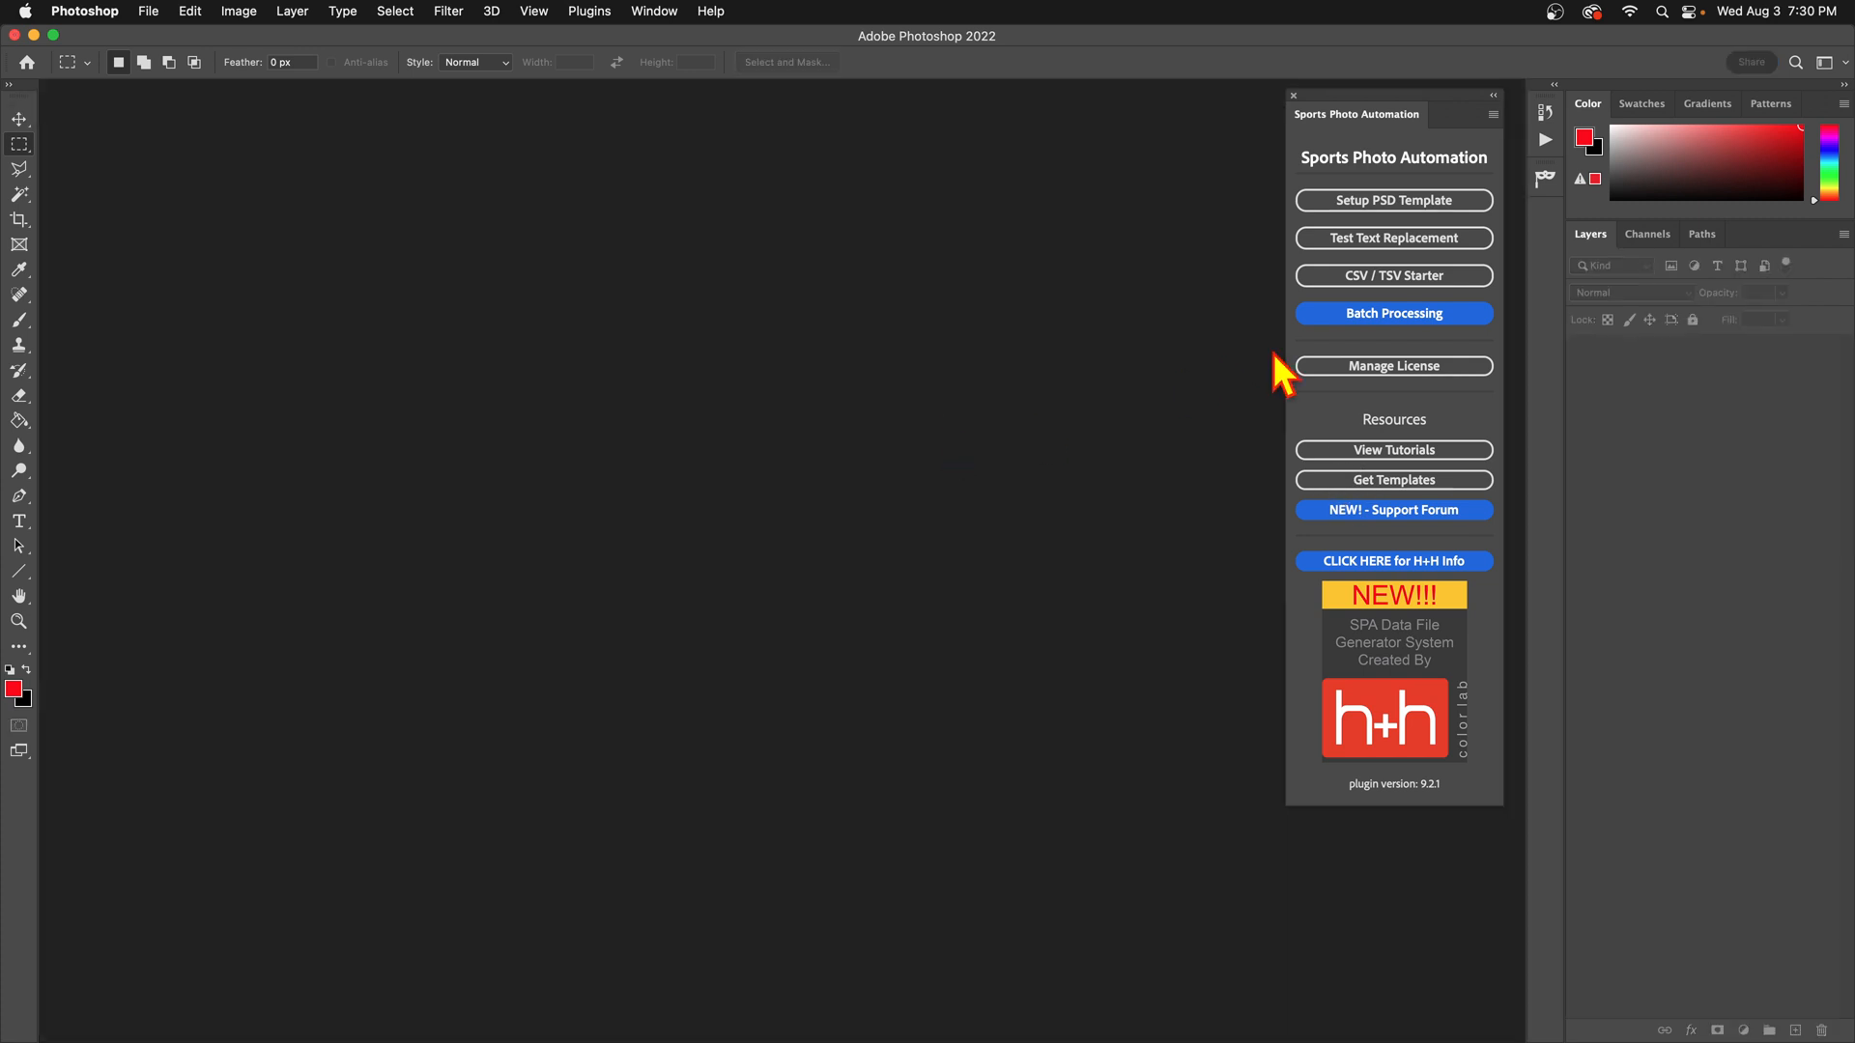
Enable Pause On Finished Image in the Sports Photo Automation batch settings and run the batch.
{"action": "left_click", "coordinate": [1352, 315]}
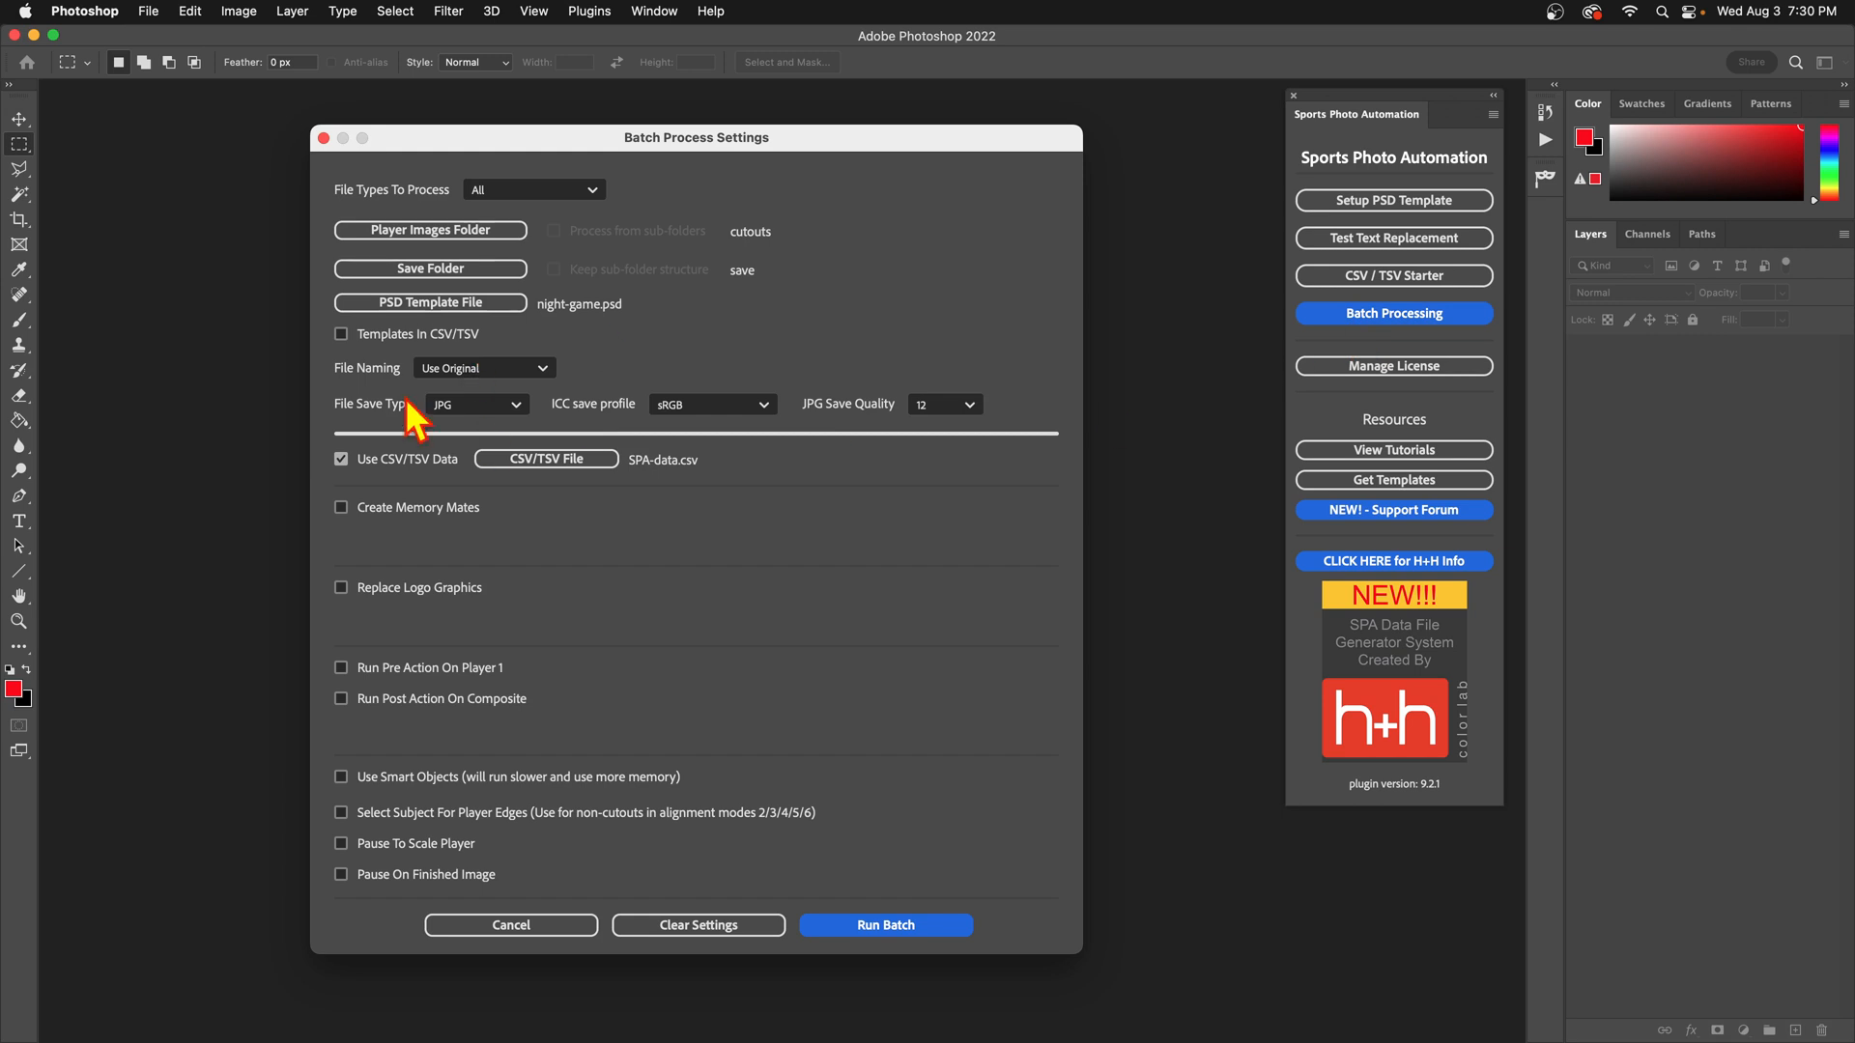
{"action": "left_click", "coordinate": [341, 874]}
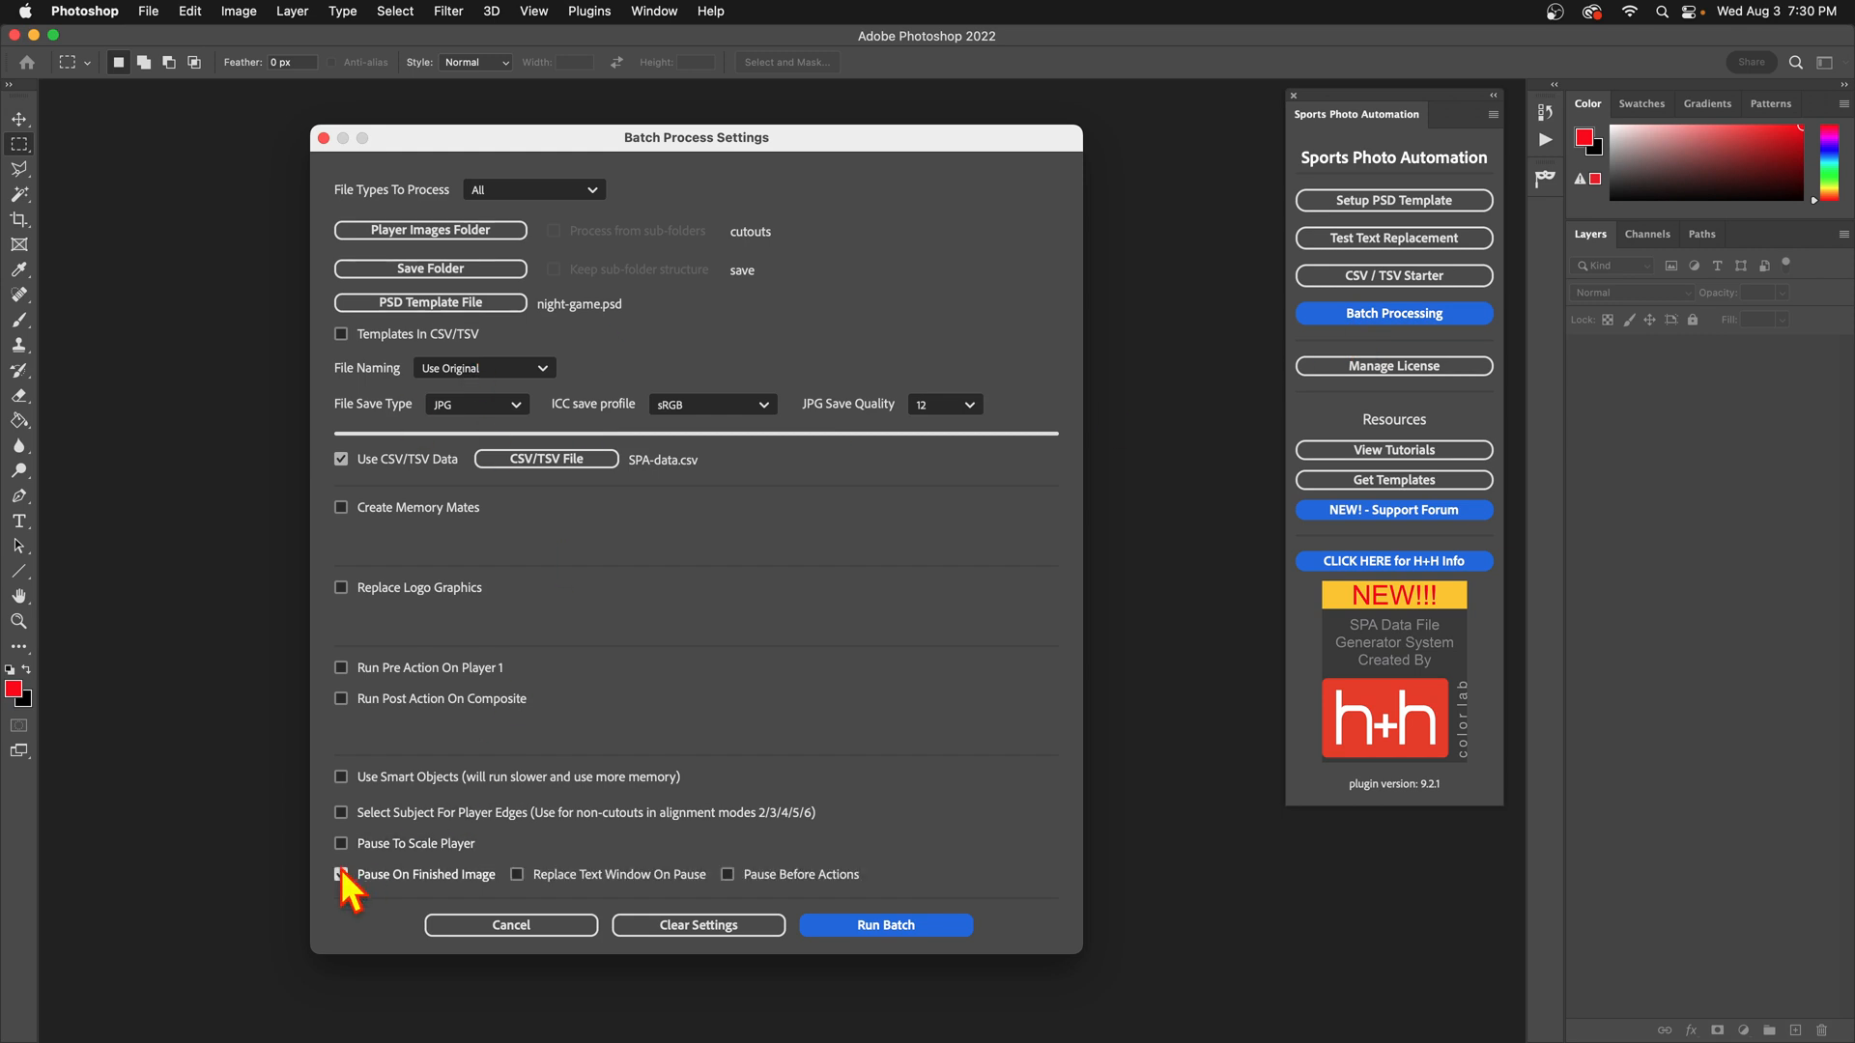
{"action": "left_click", "coordinate": [842, 930]}
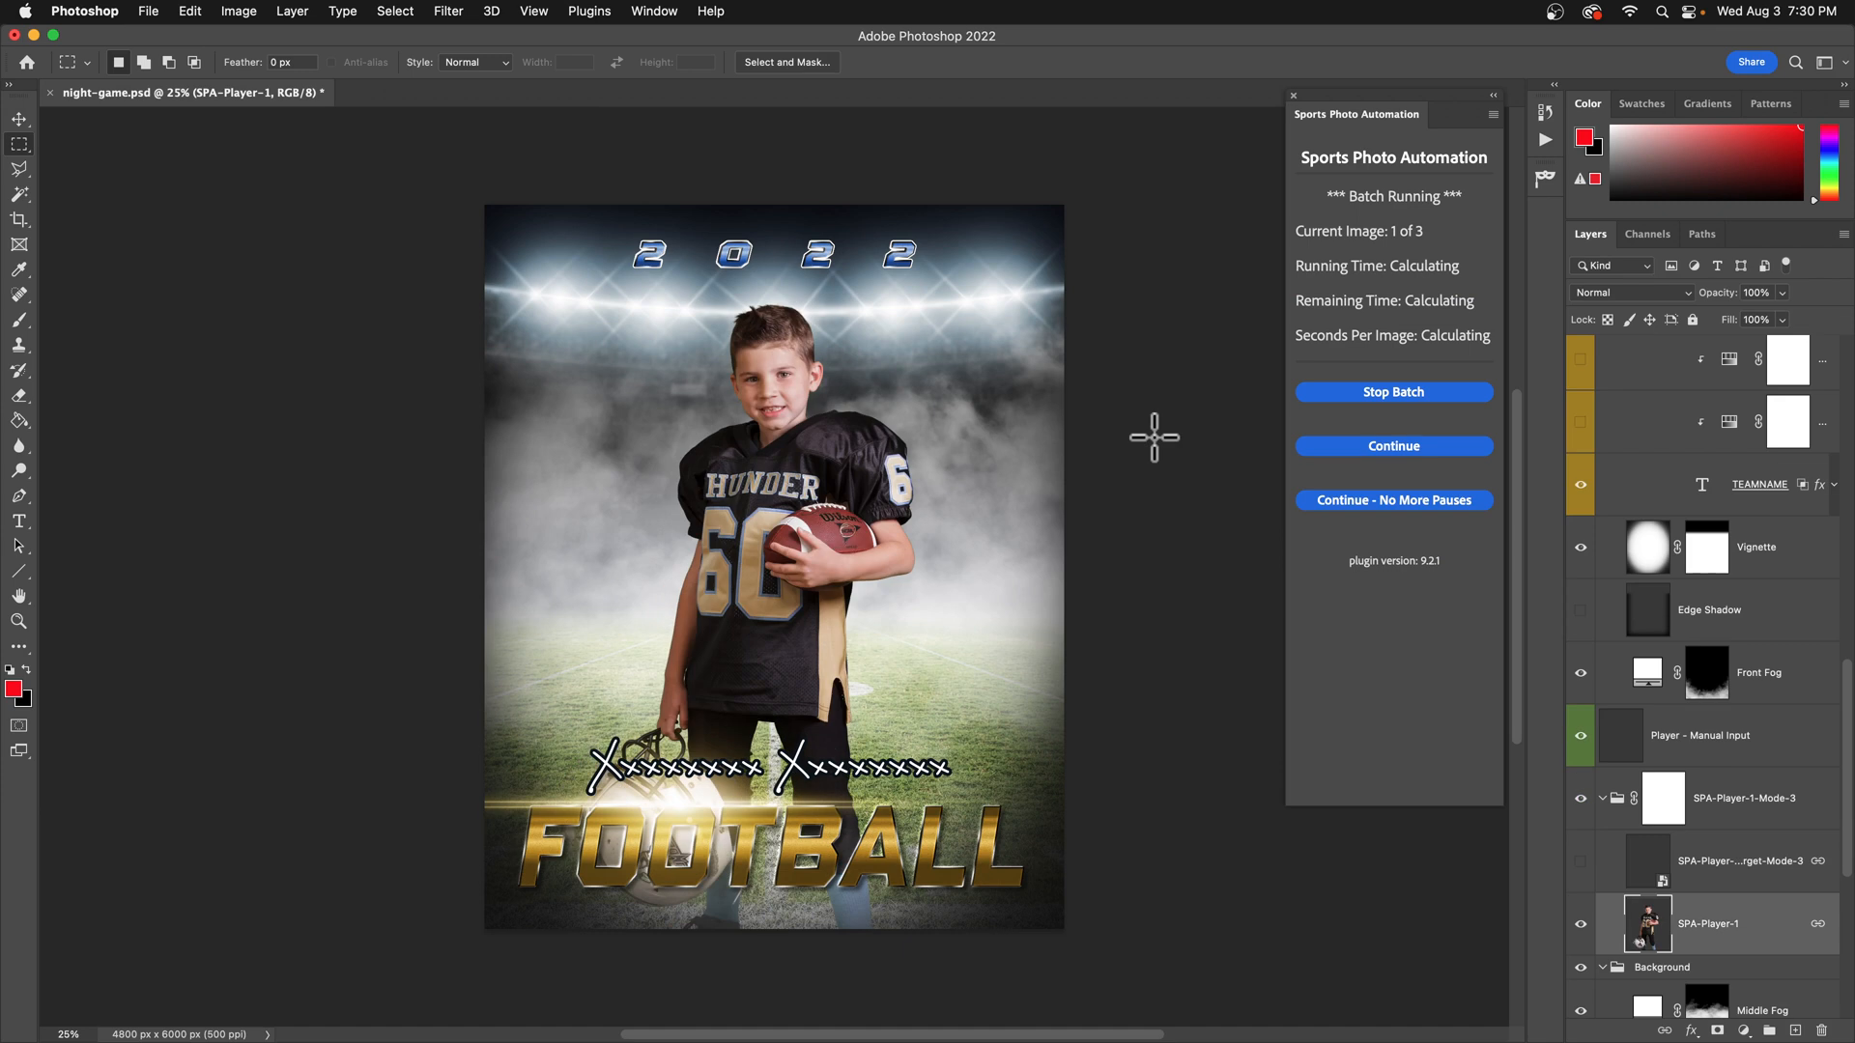
Compare the blank NAME and TEAMNAME cells for IMG_6987.tif in the LibreOffice spreadsheet with the first batch composite in Photoshop.
{"action": "key", "text": "super+Tab"}
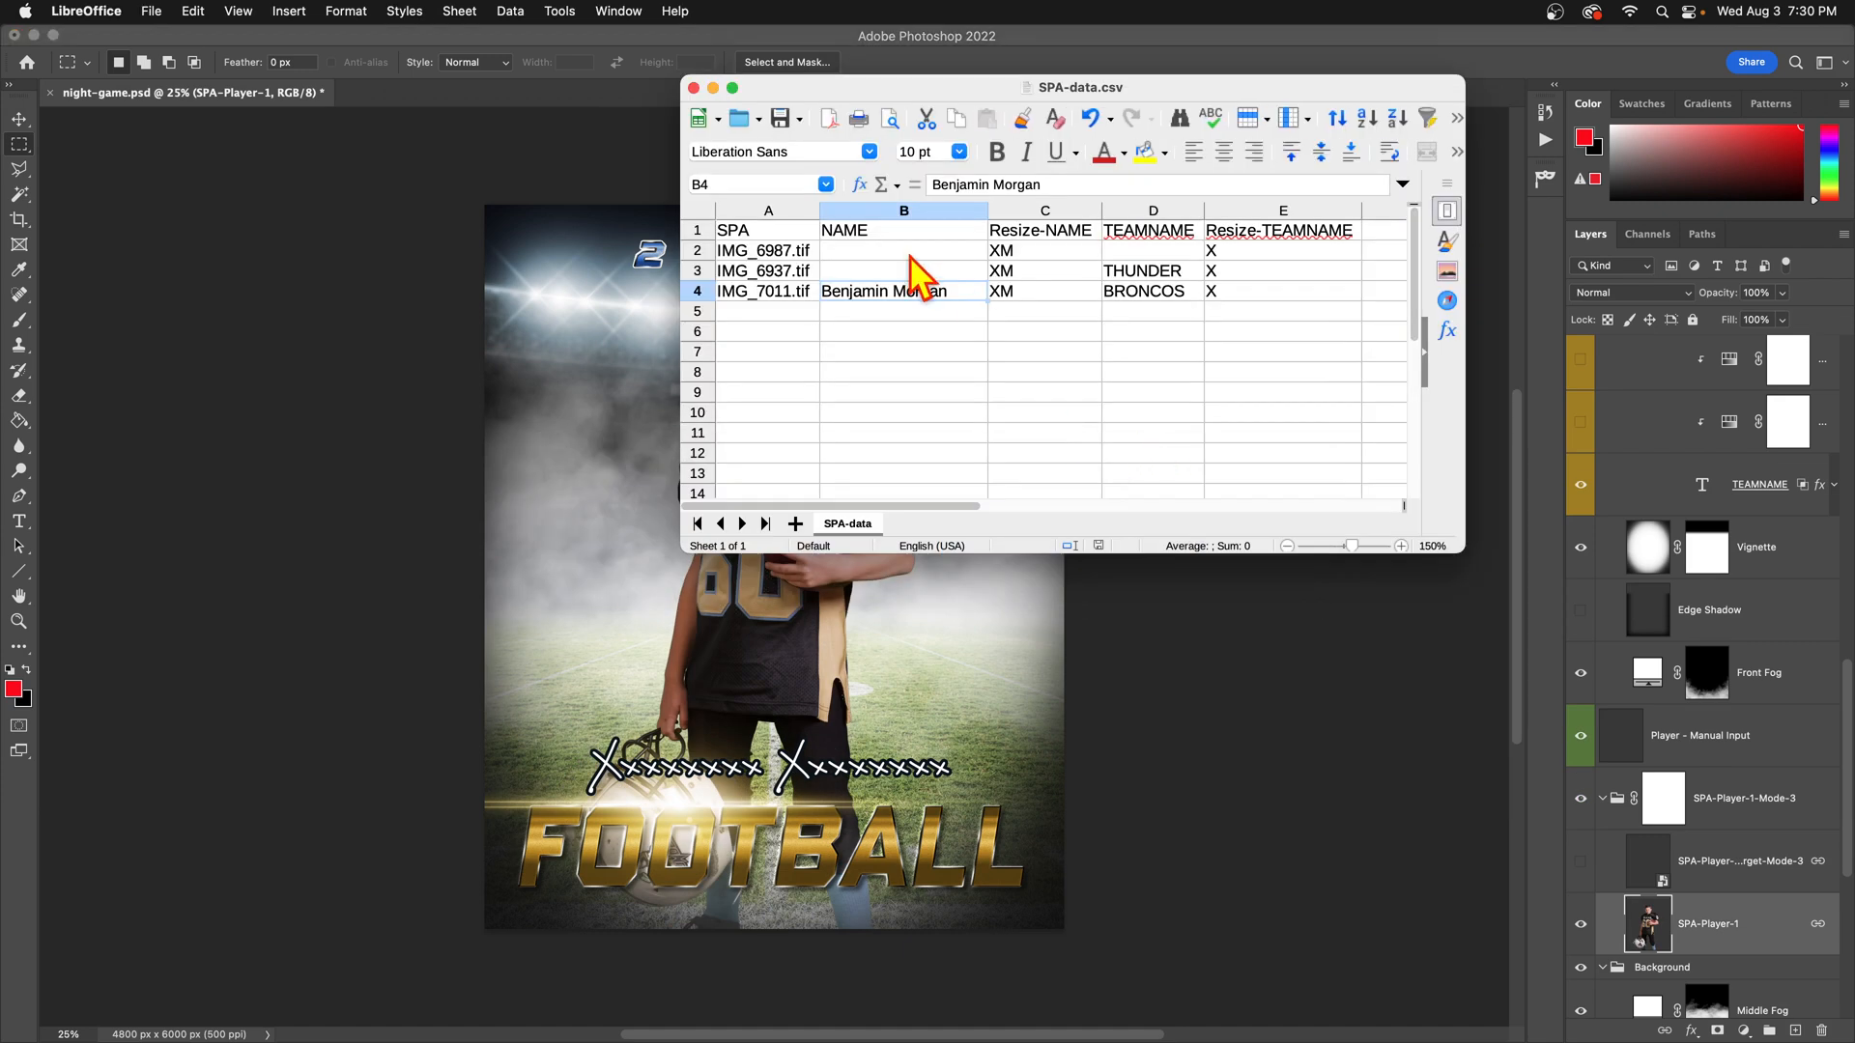
{"action": "left_click", "coordinate": [1148, 253]}
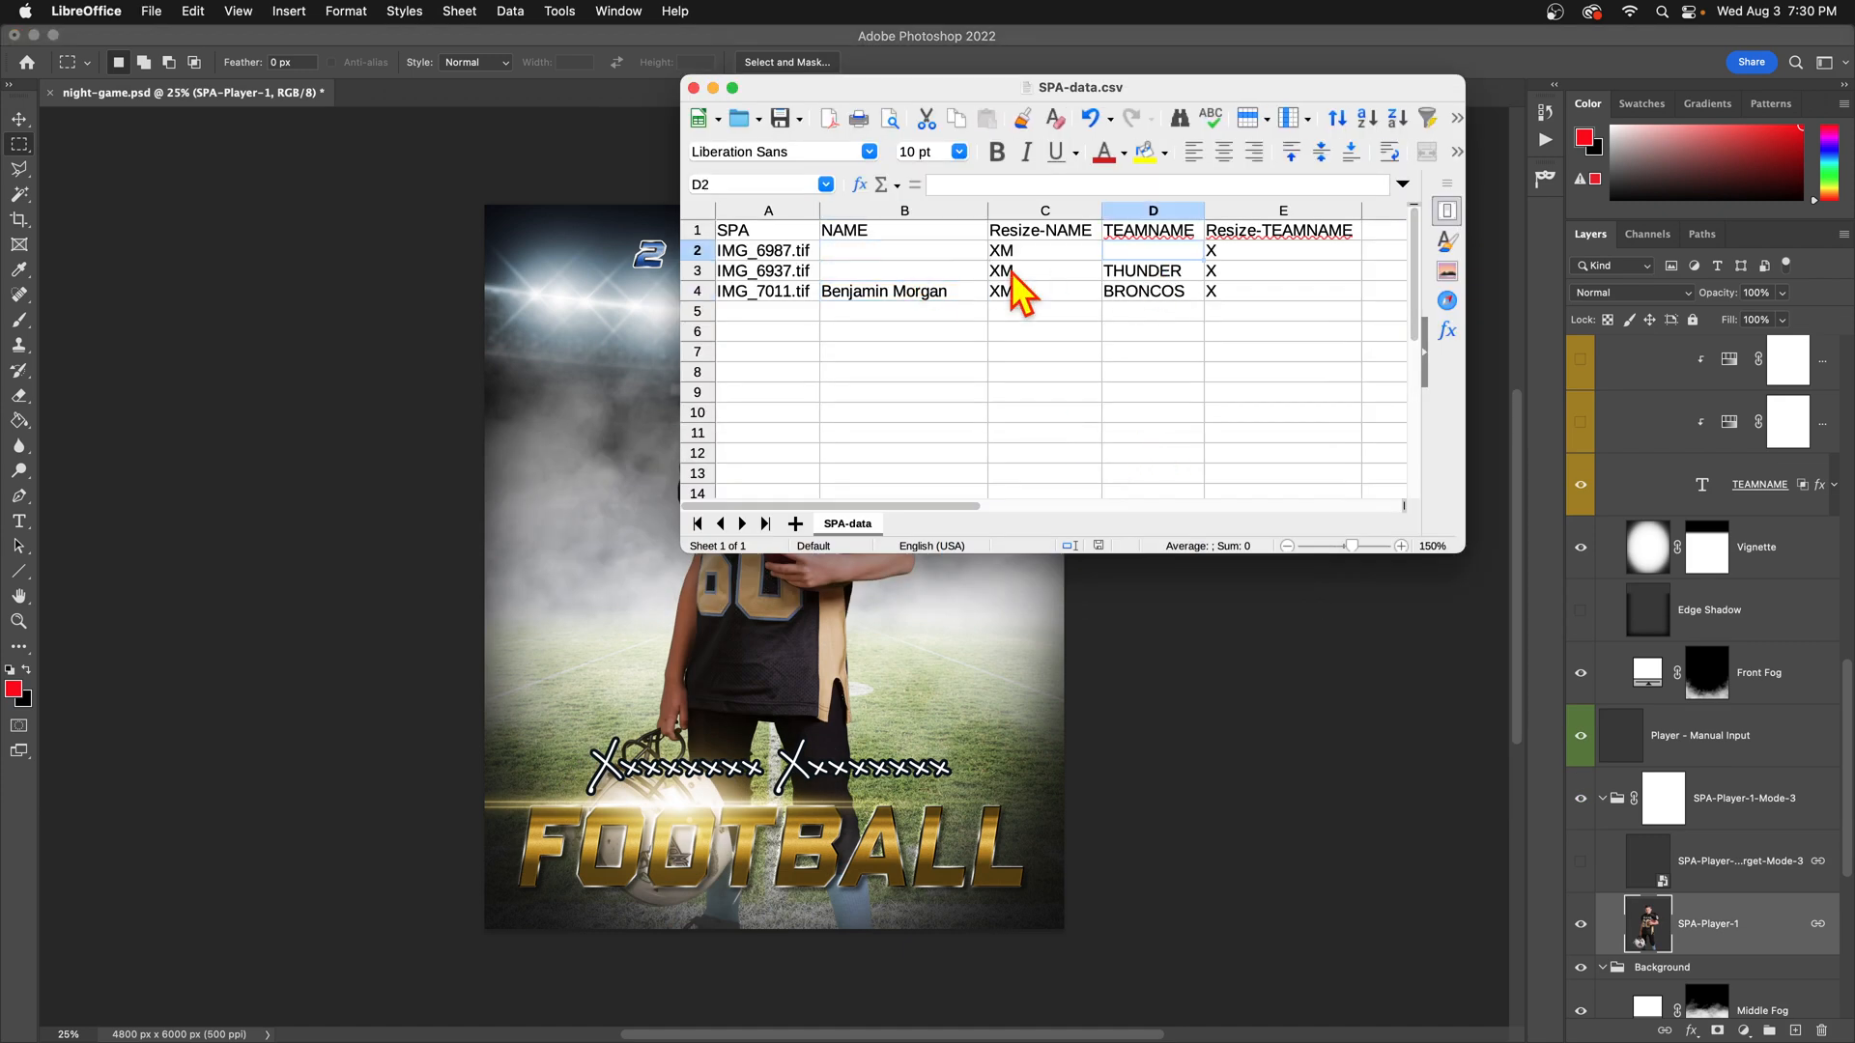
{"action": "left_click", "coordinate": [939, 253]}
{"action": "left_click_drag", "start_coordinate": [1132, 88], "coordinate": [1232, 47]}
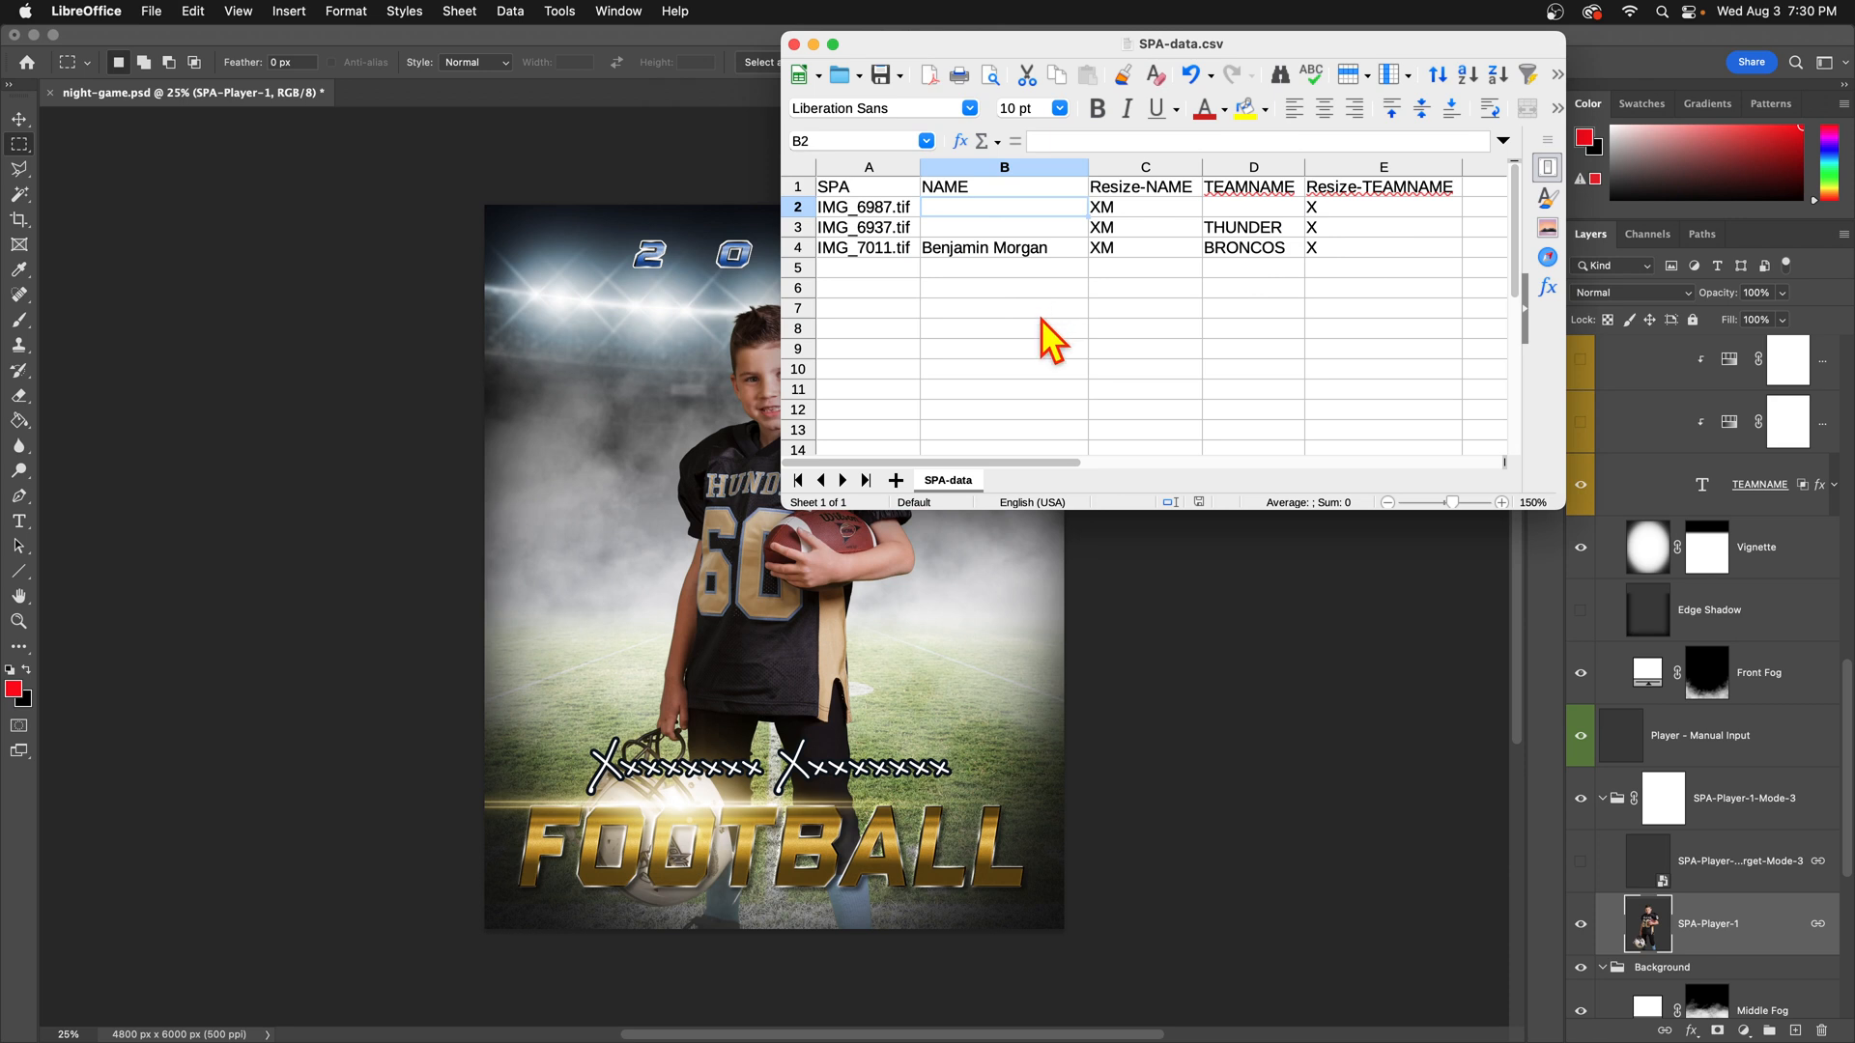
{"action": "left_click", "coordinate": [1209, 579]}
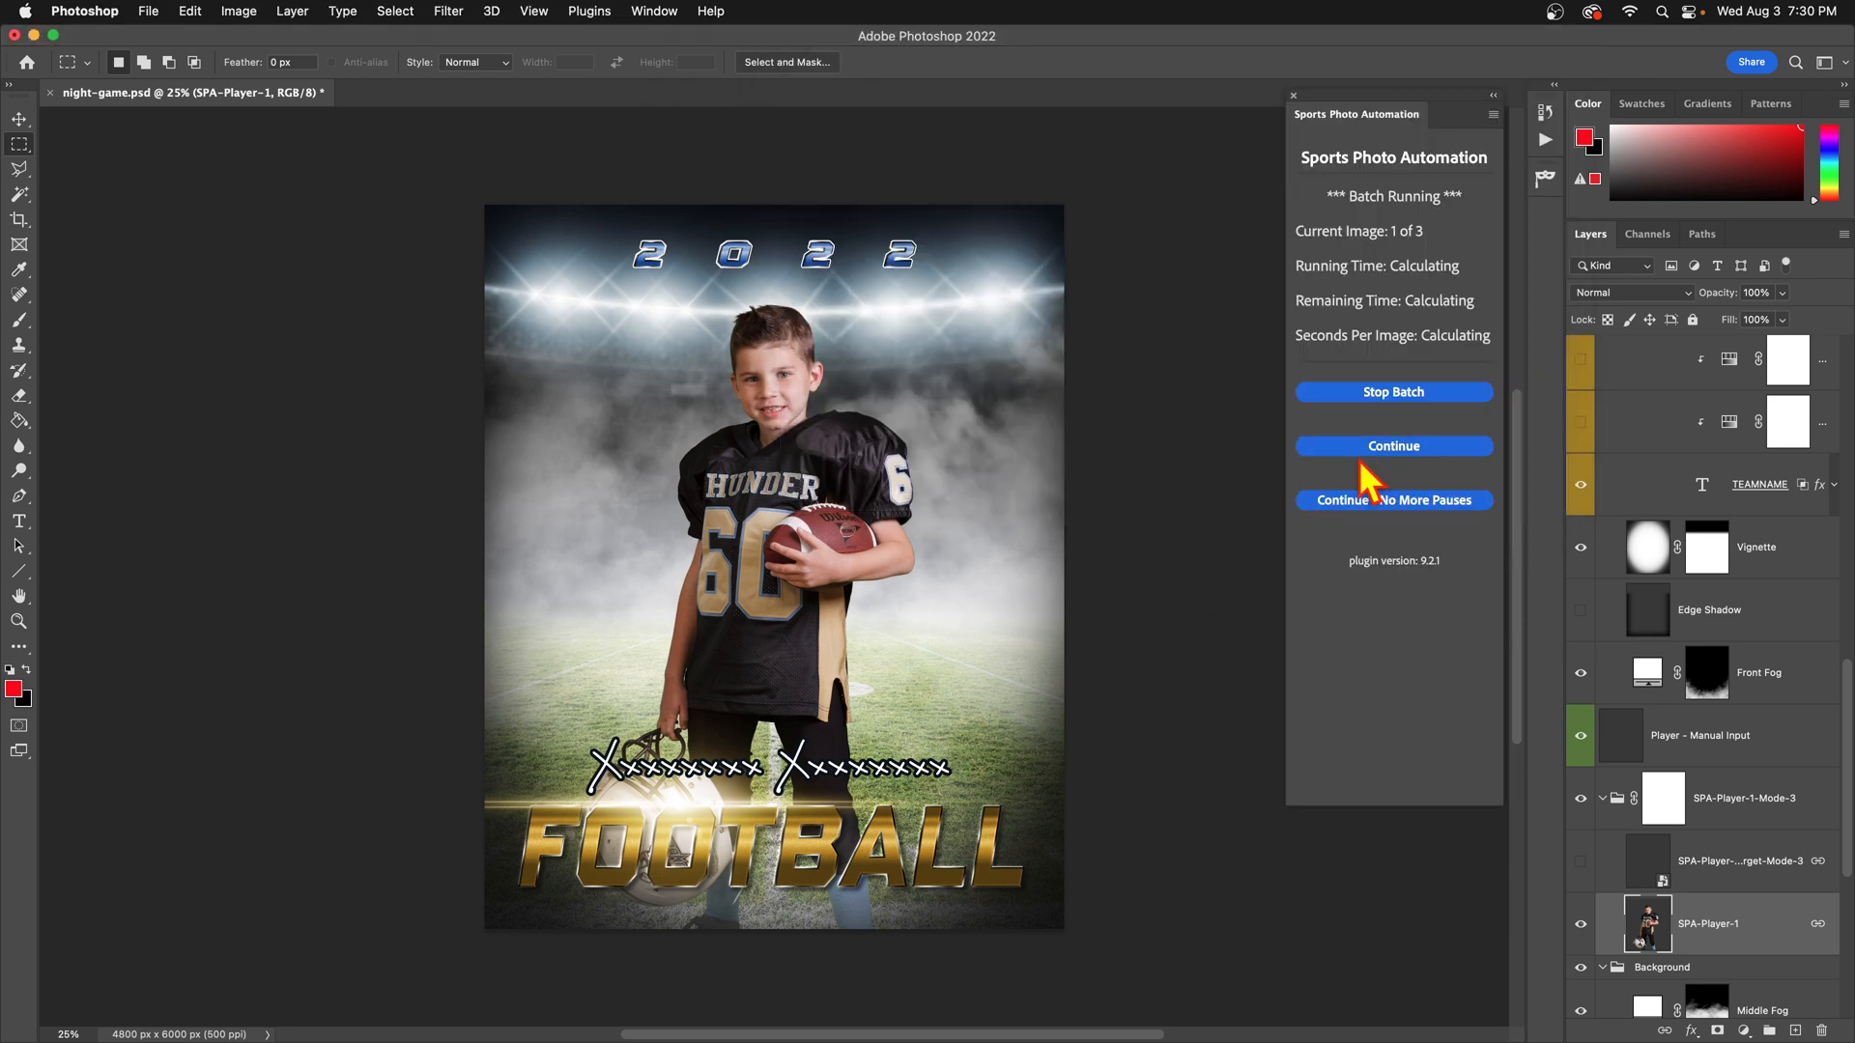
Continue the batch to the second image and compare its composite with the NAME and TEAMNAME cells for IMG_6937.tif in LibreOffice.
{"action": "left_click", "coordinate": [1383, 447]}
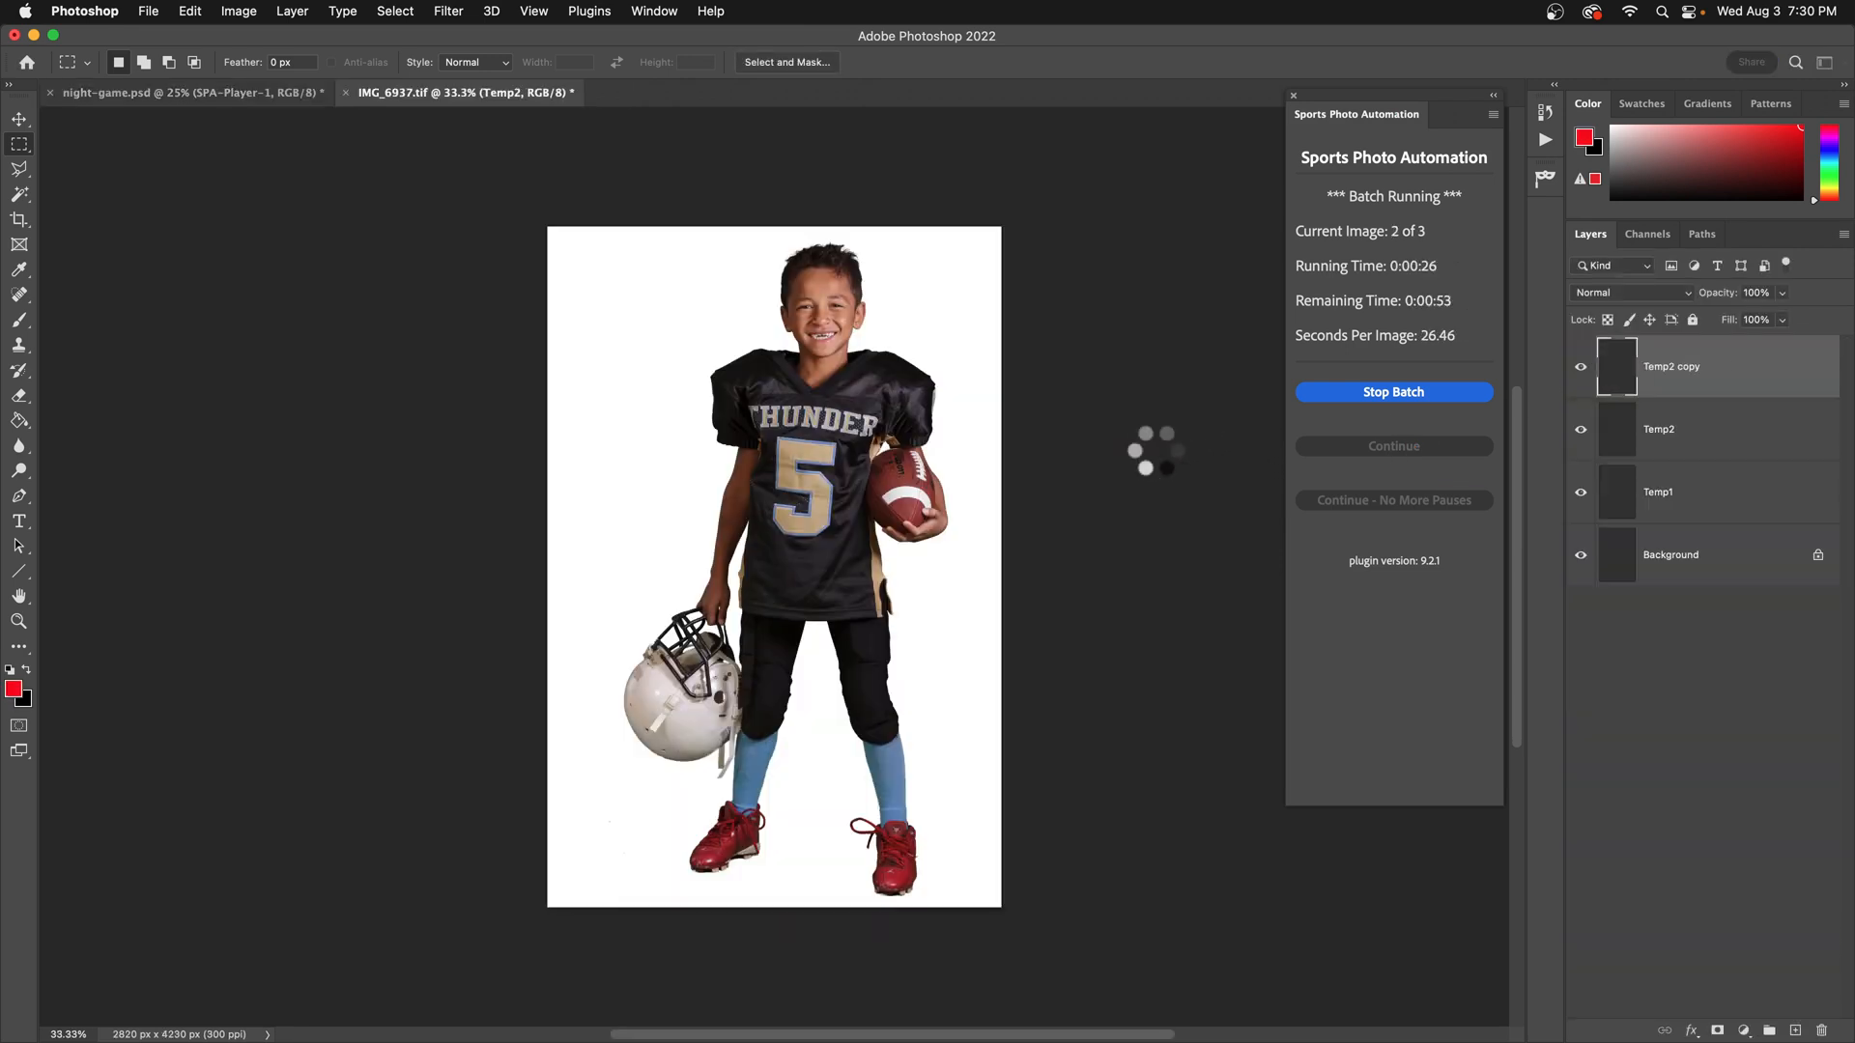
{"action": "key", "text": "super+Tab"}
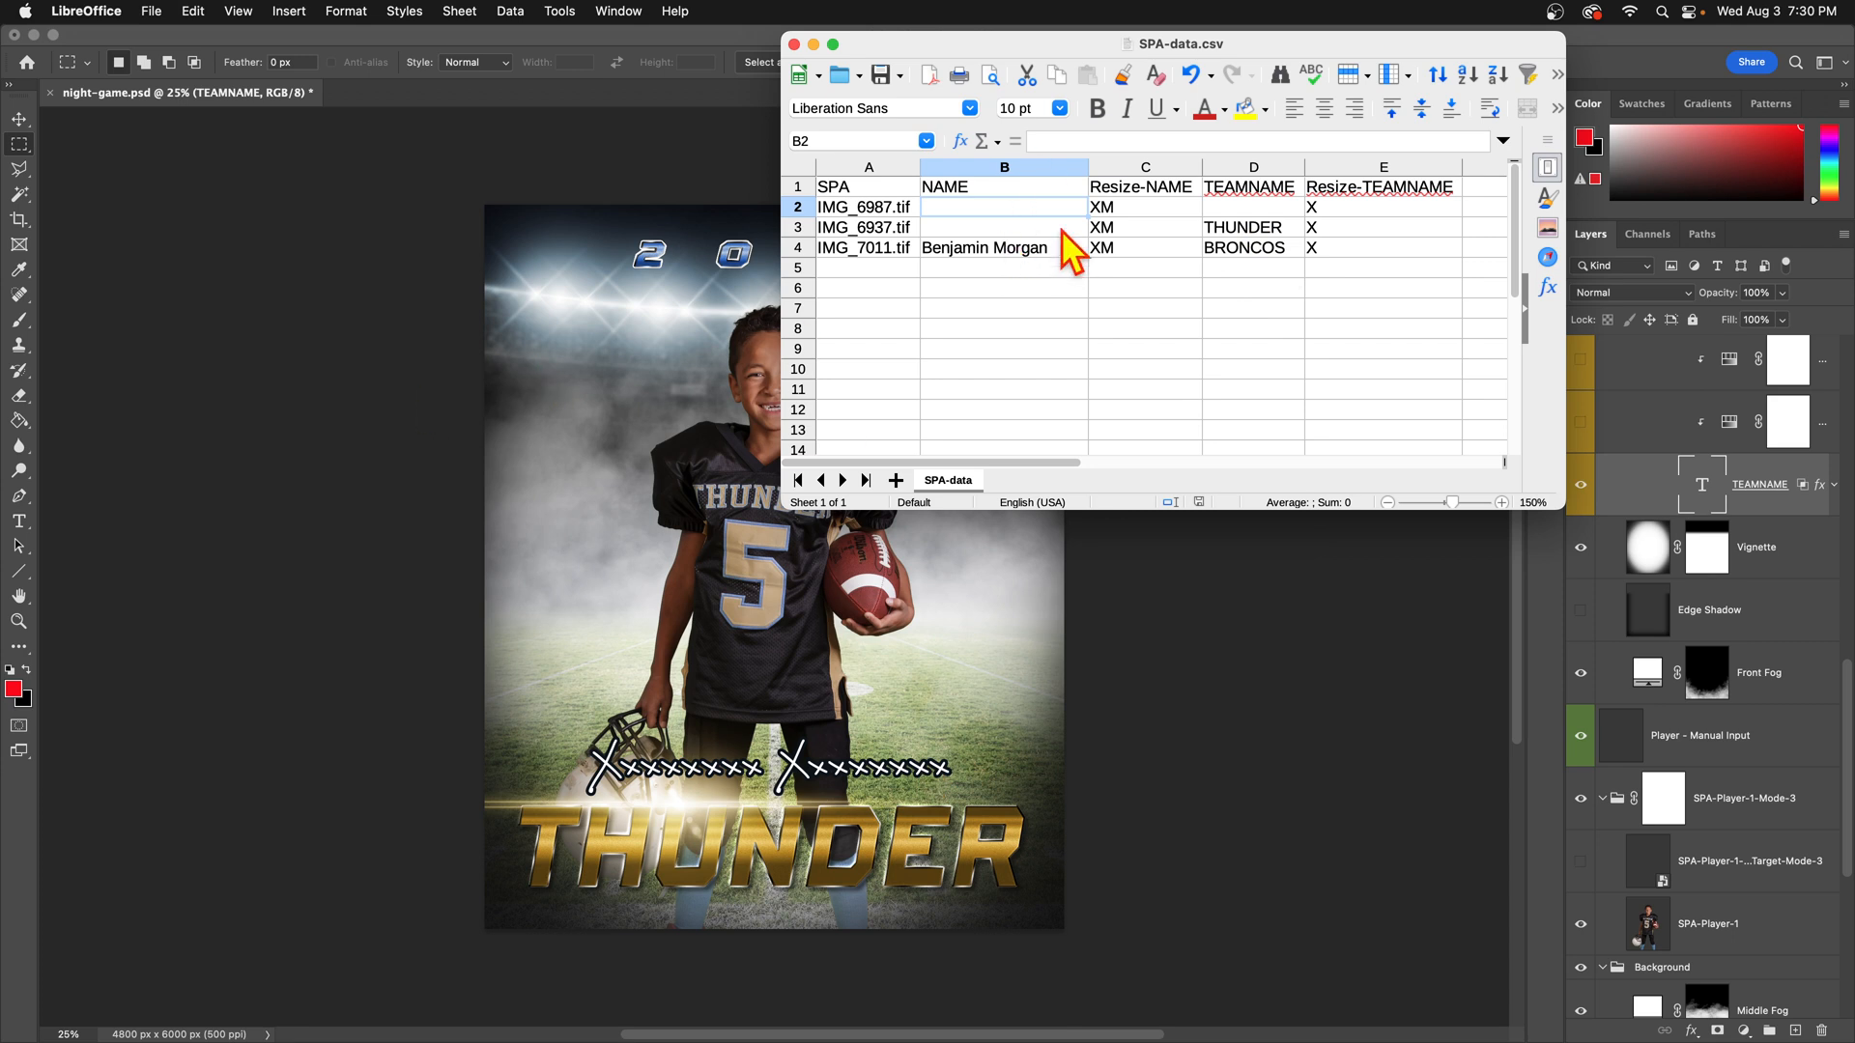
{"action": "left_click", "coordinate": [386, 387]}
Return to Photoshop, continue the batch through the third image and dismiss the completion message.
{"action": "left_click", "coordinate": [1414, 460]}
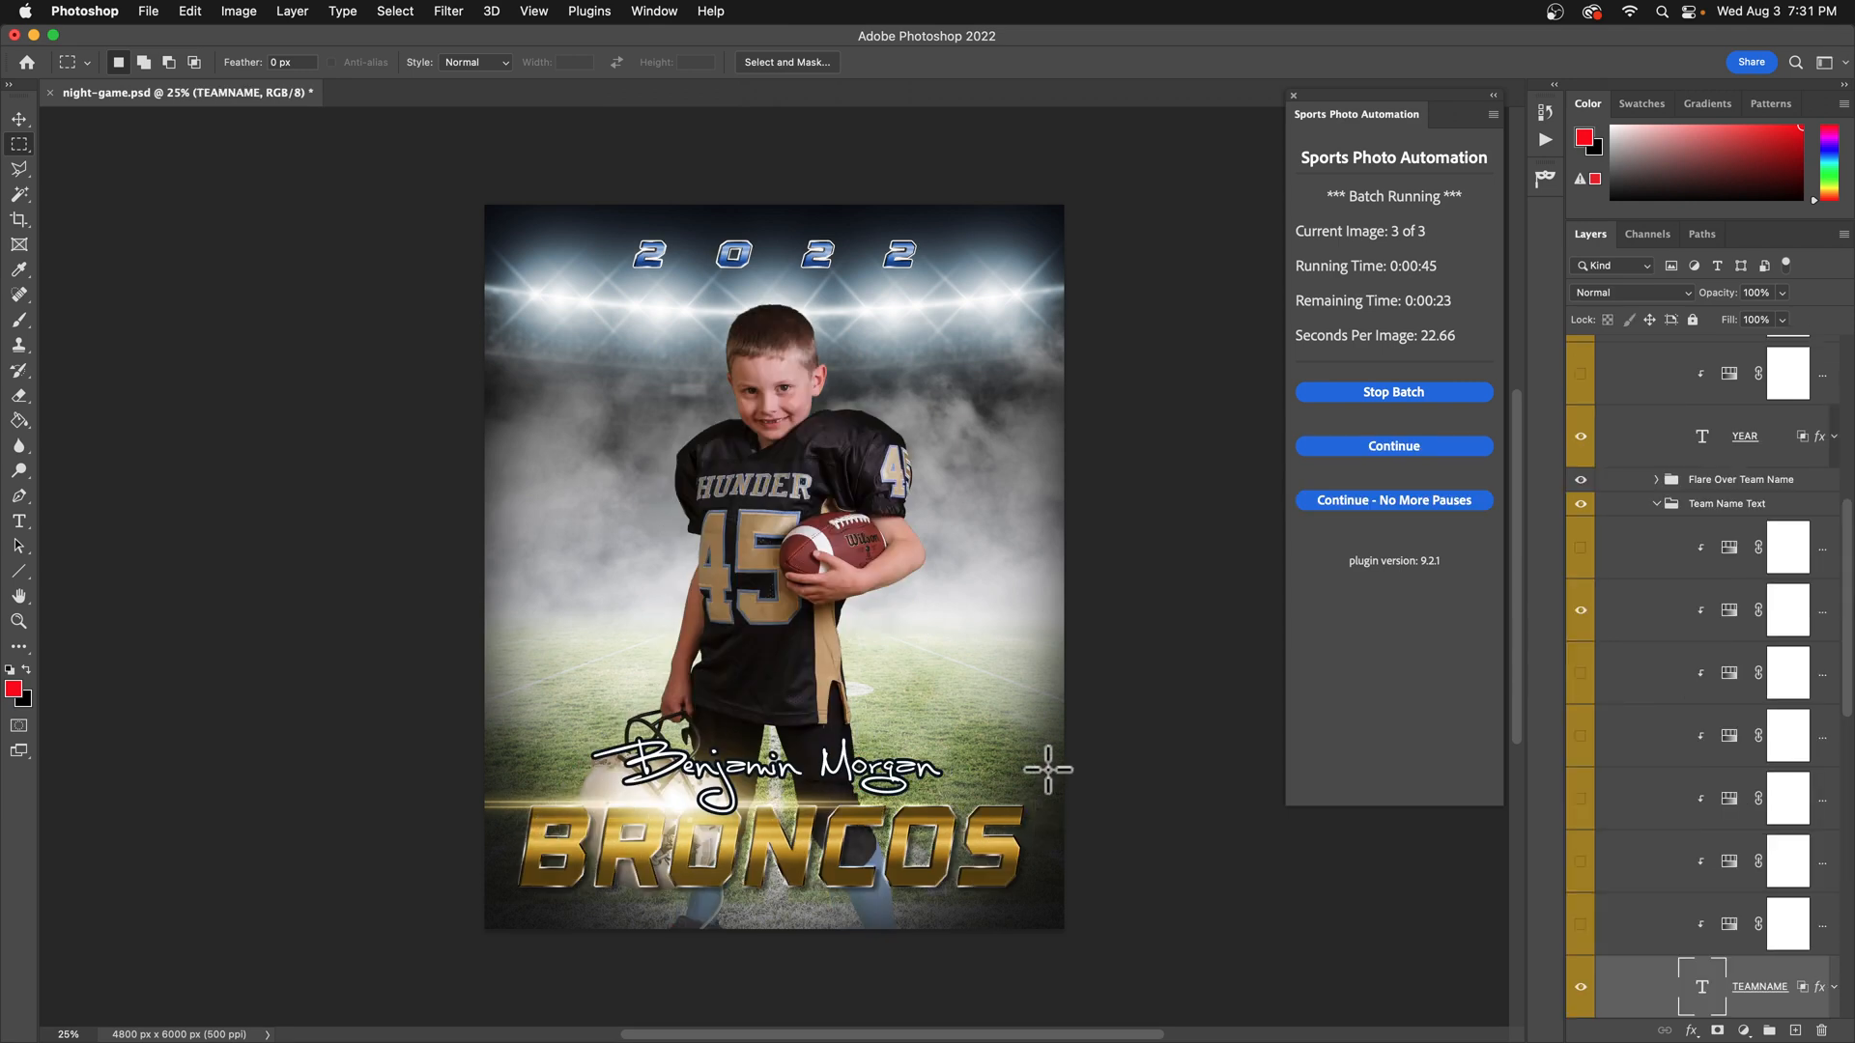
{"action": "left_click", "coordinate": [1378, 446]}
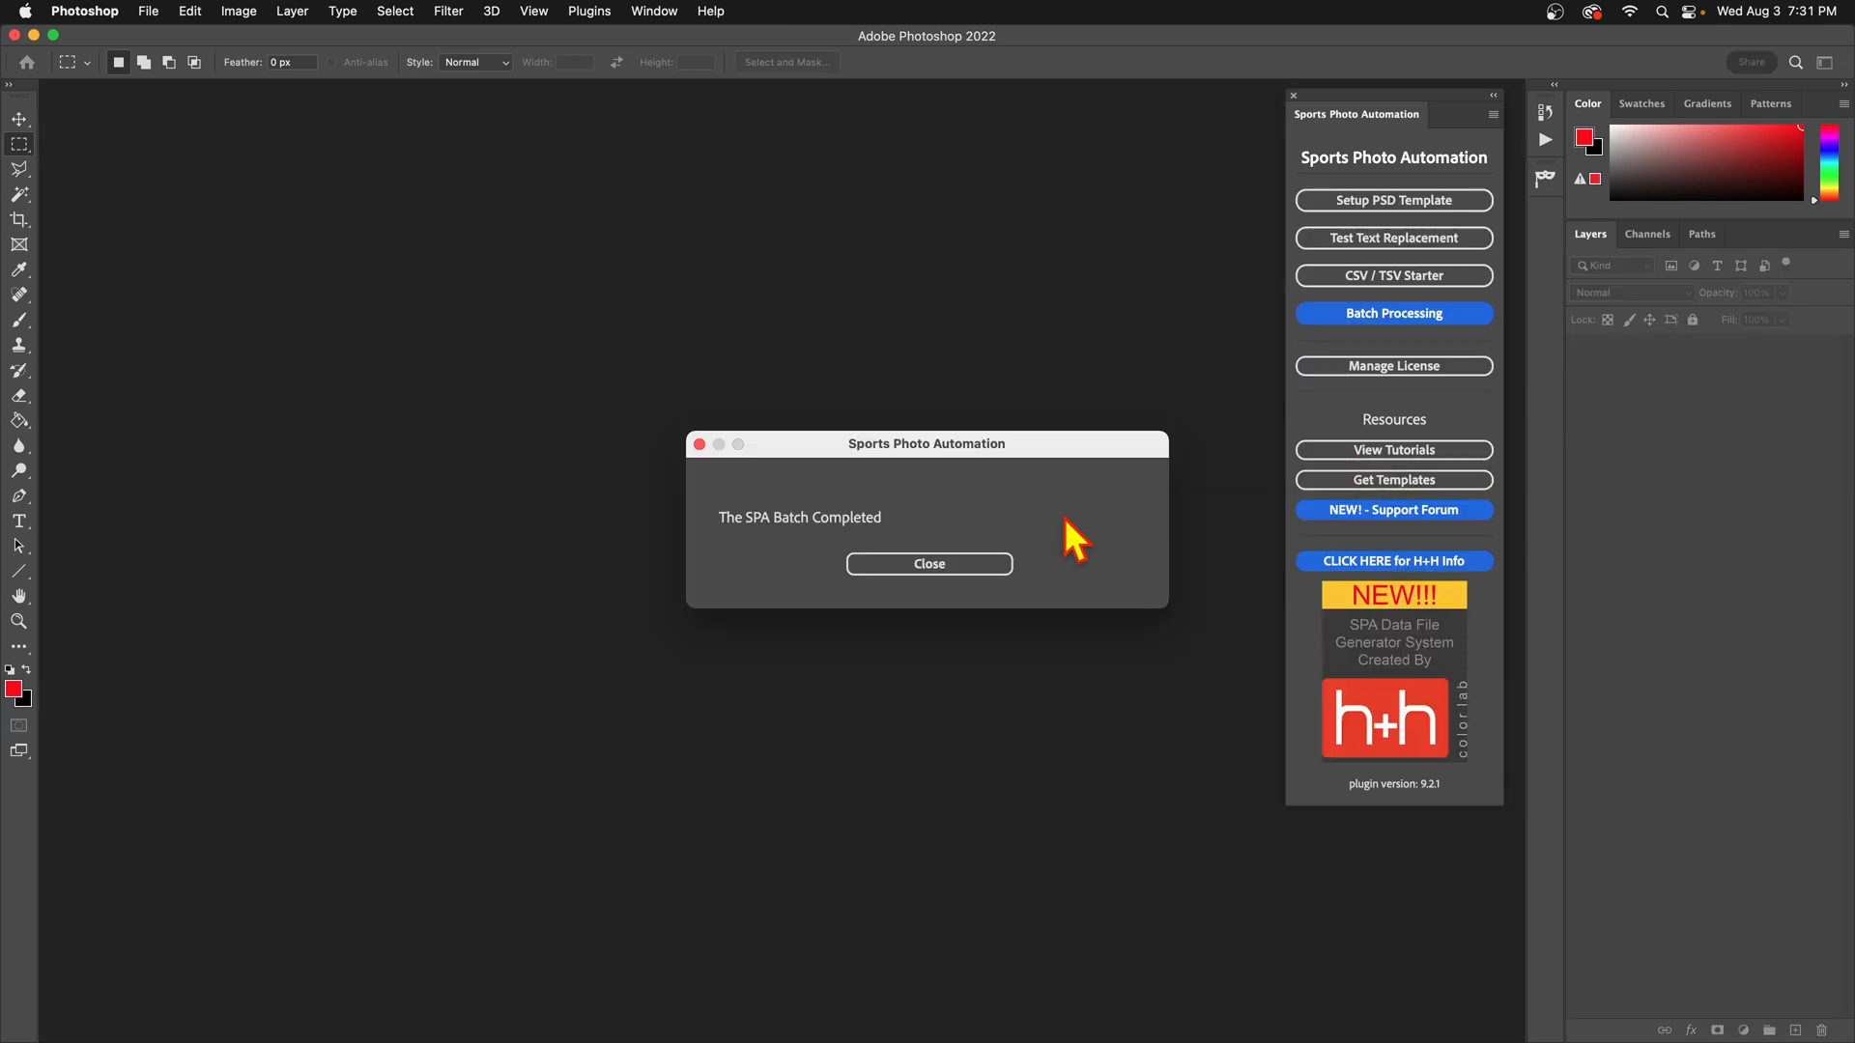
{"action": "left_click", "coordinate": [986, 568]}
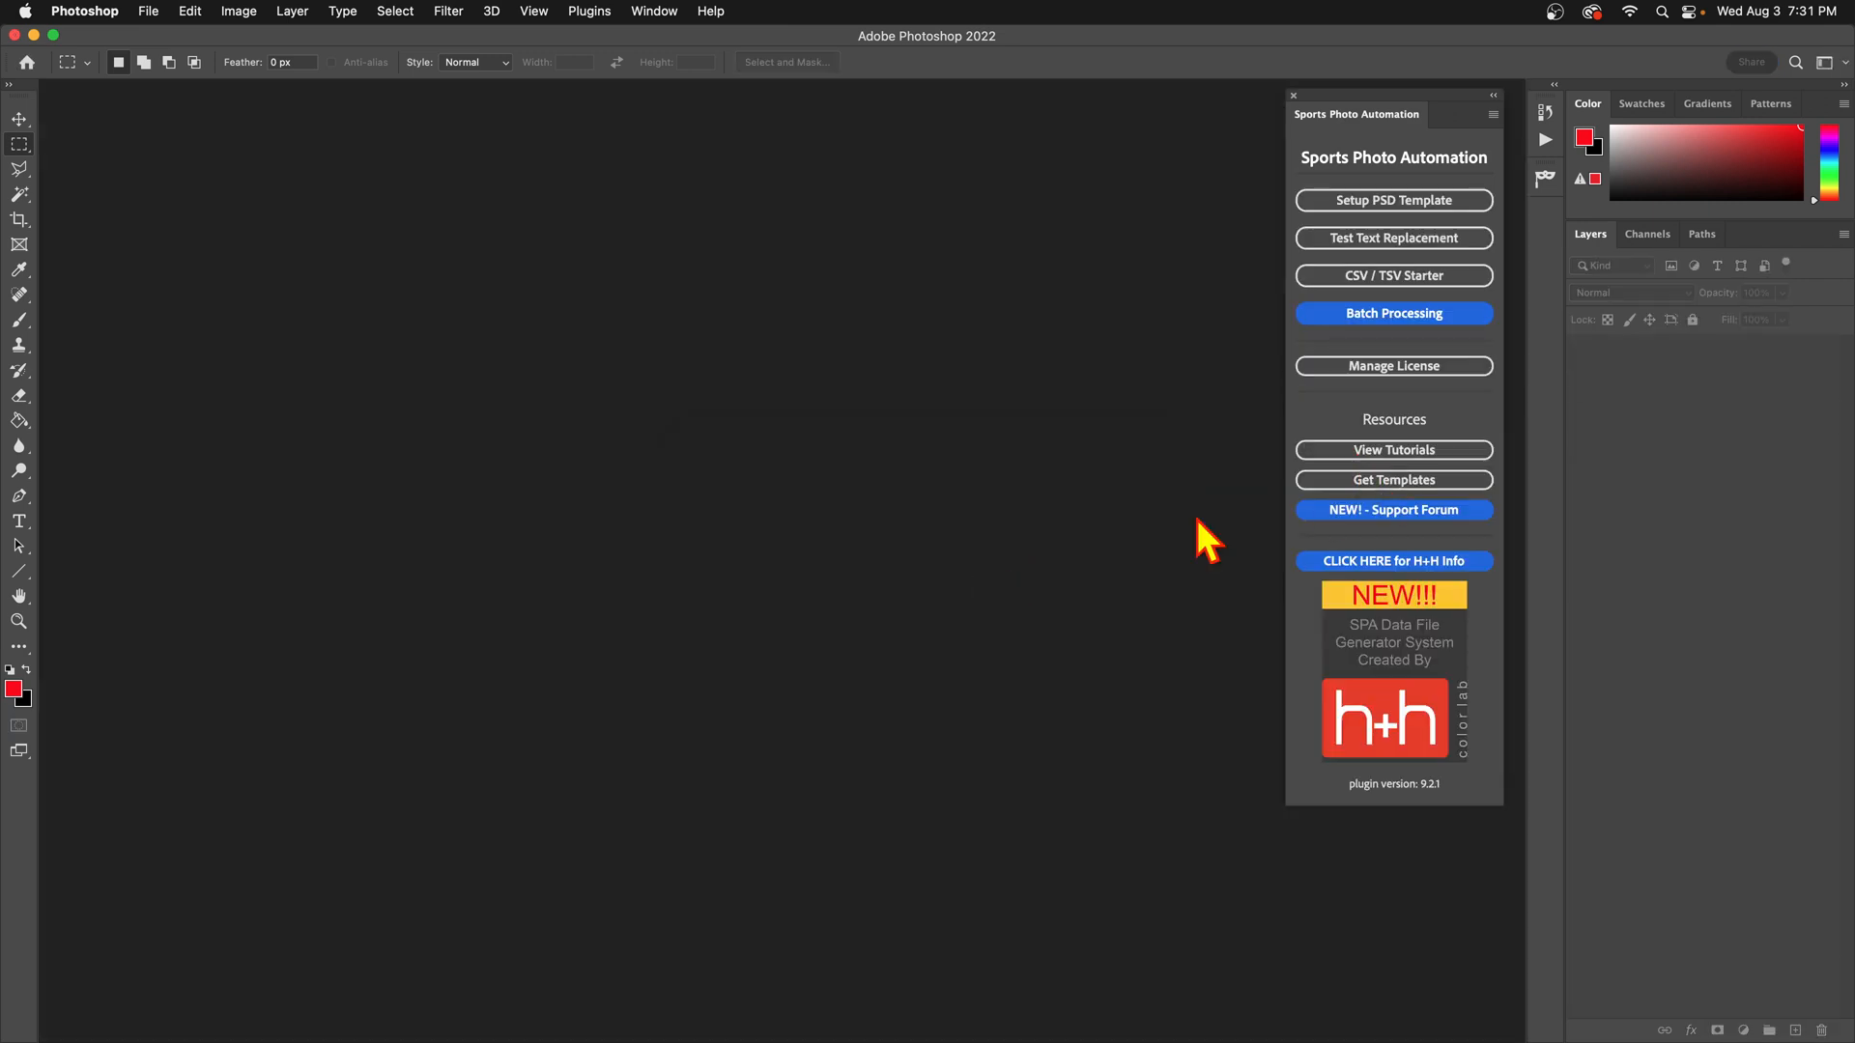
Reopen the recent template night-game.psd and hide its NAME text layer.
{"action": "left_click", "coordinate": [145, 10]}
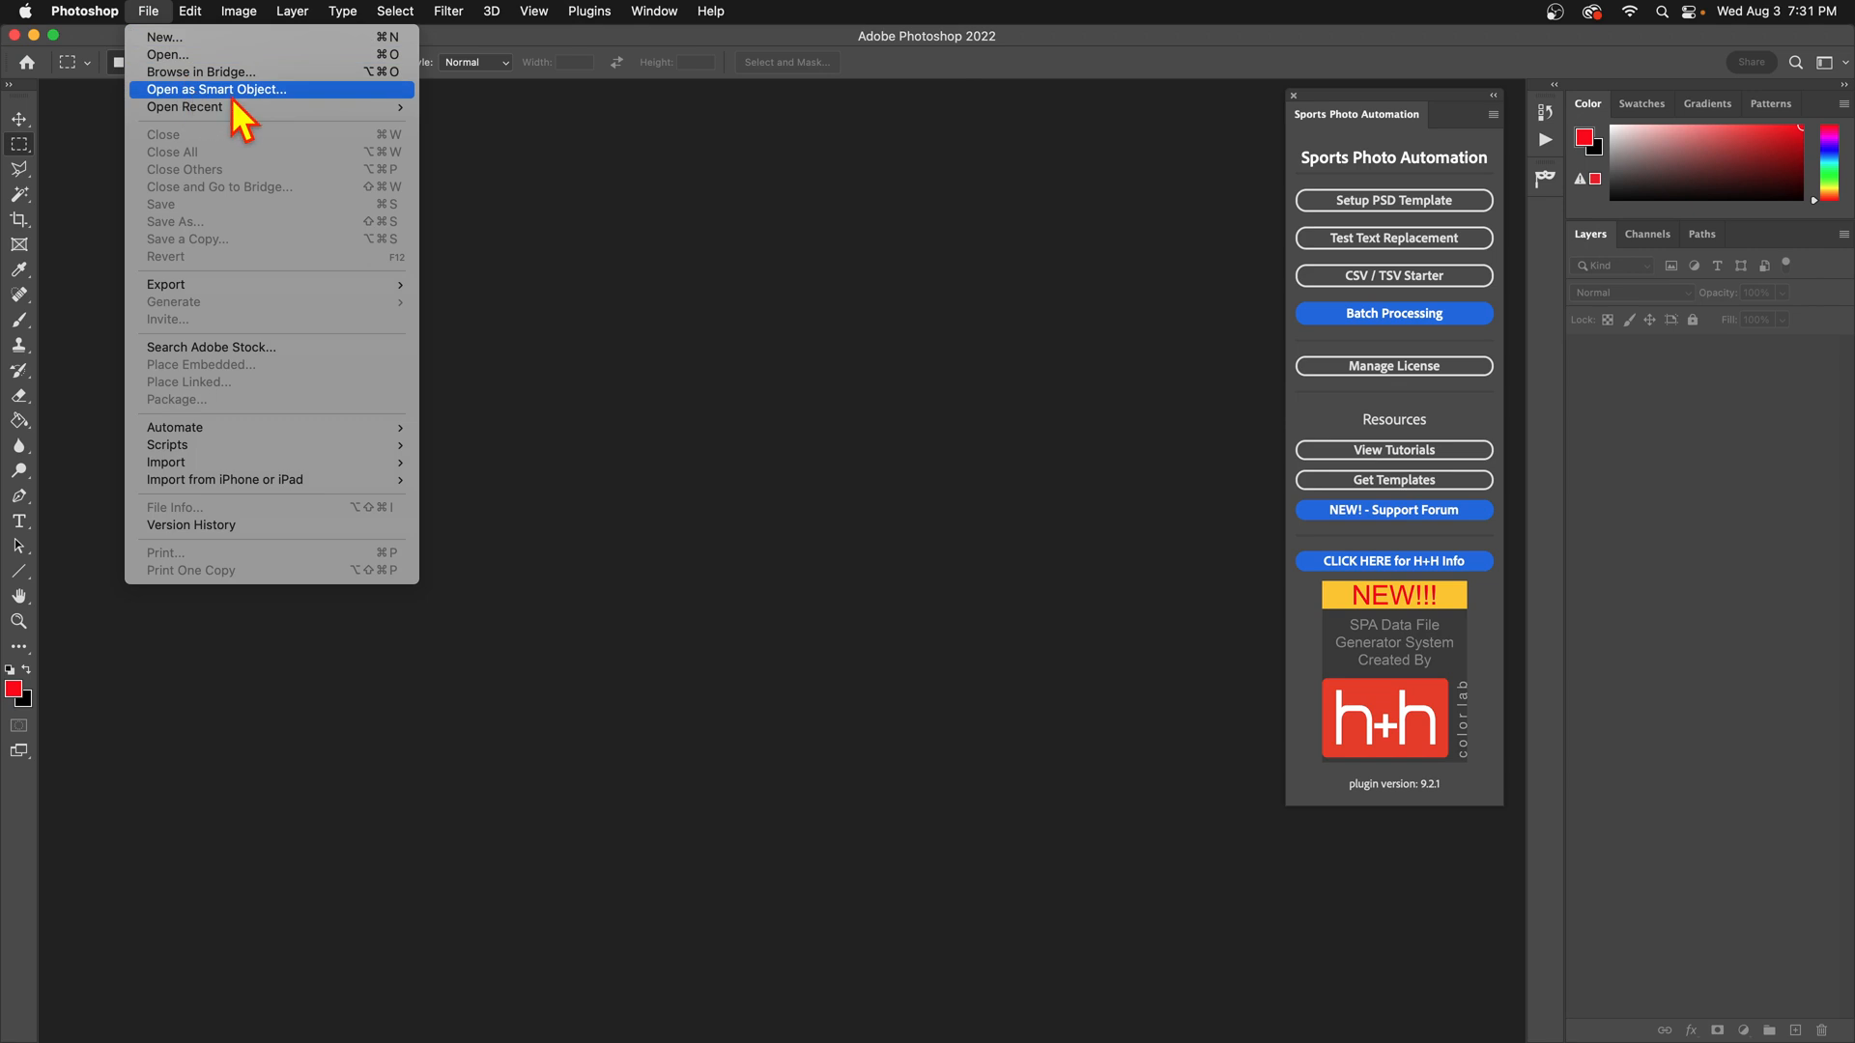
{"action": "mouse_move", "coordinate": [232, 109]}
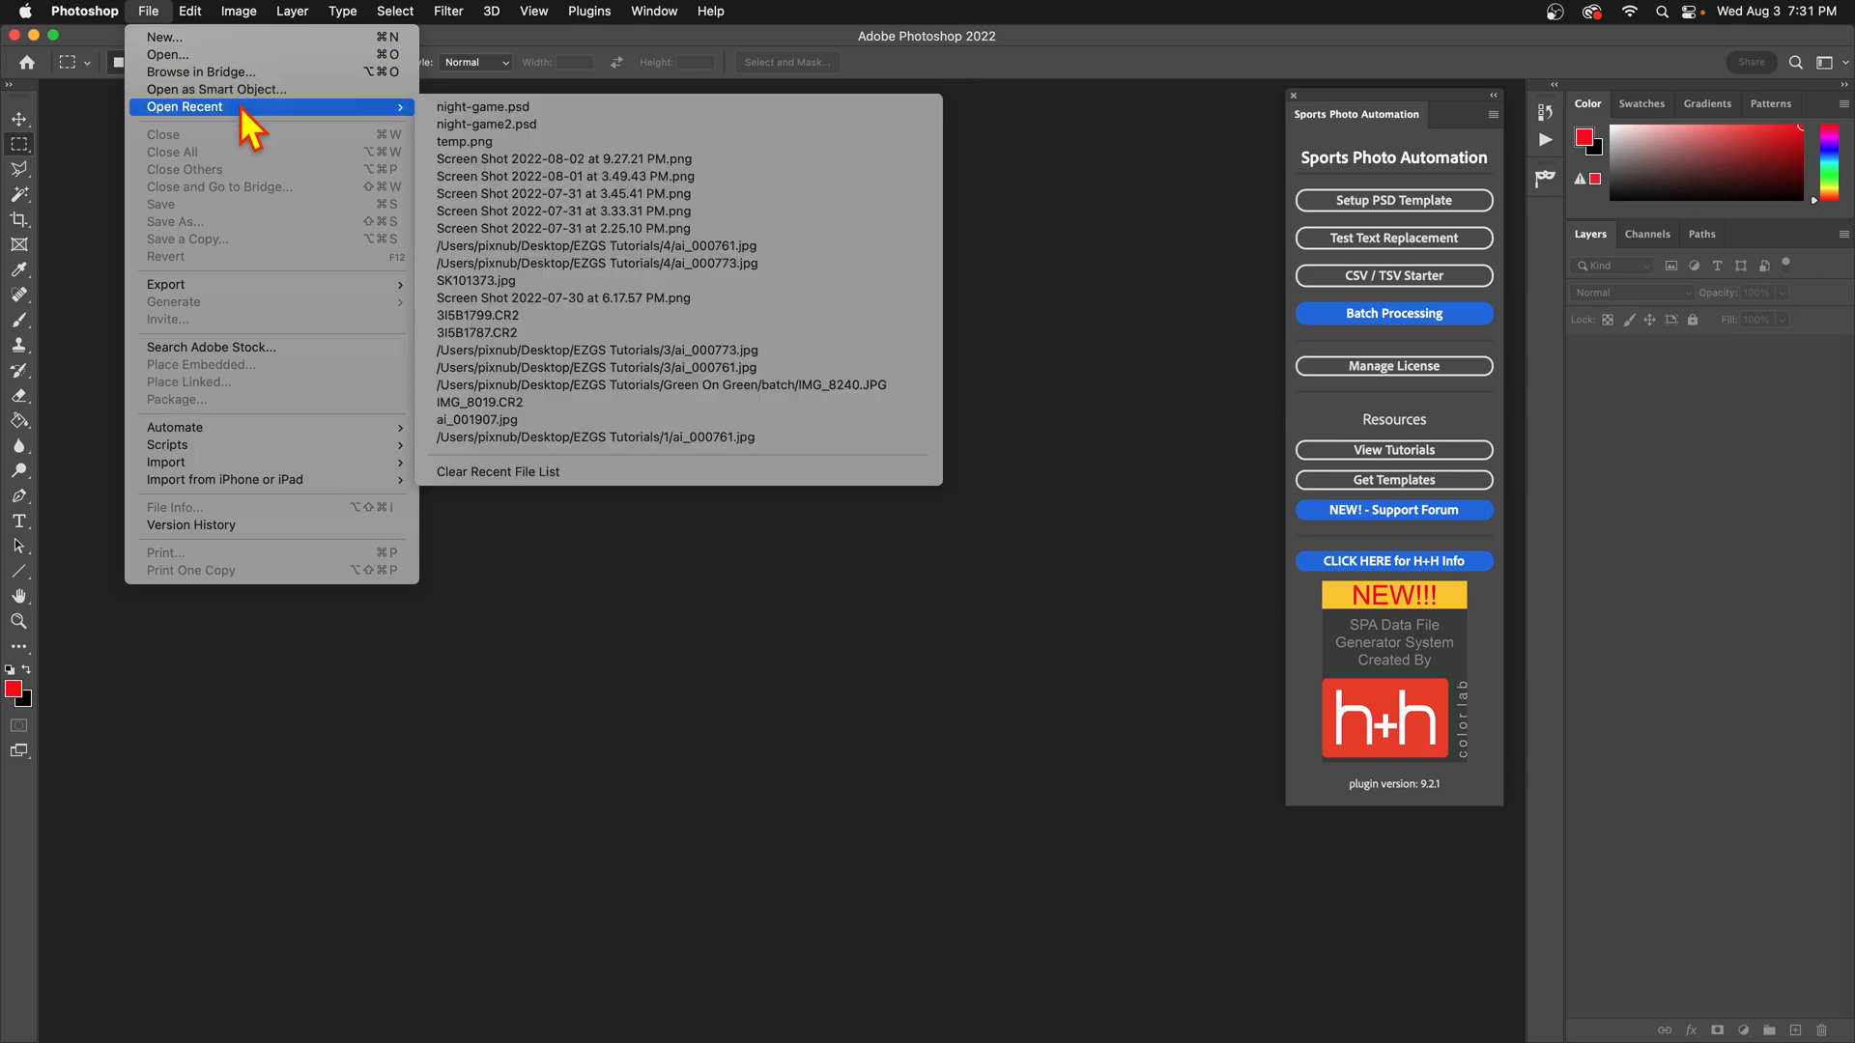
{"action": "left_click", "coordinate": [516, 108]}
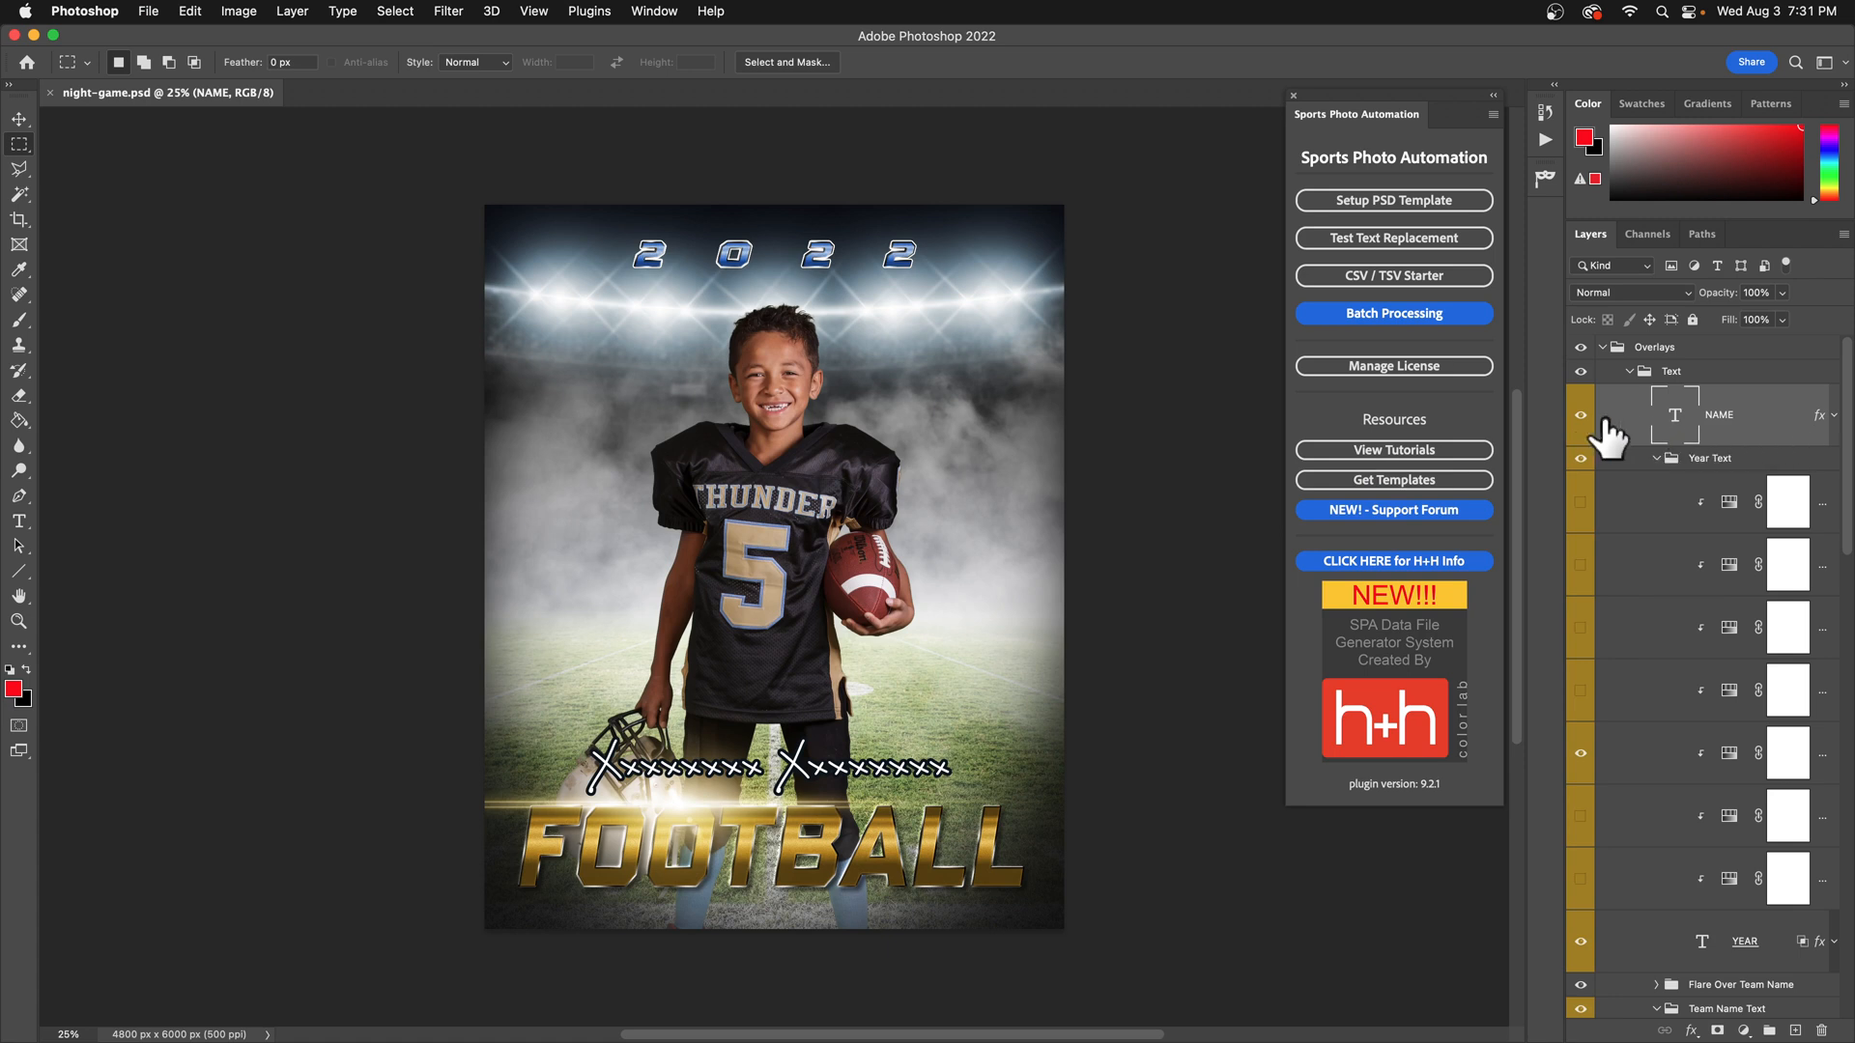
{"action": "left_click", "coordinate": [1581, 416]}
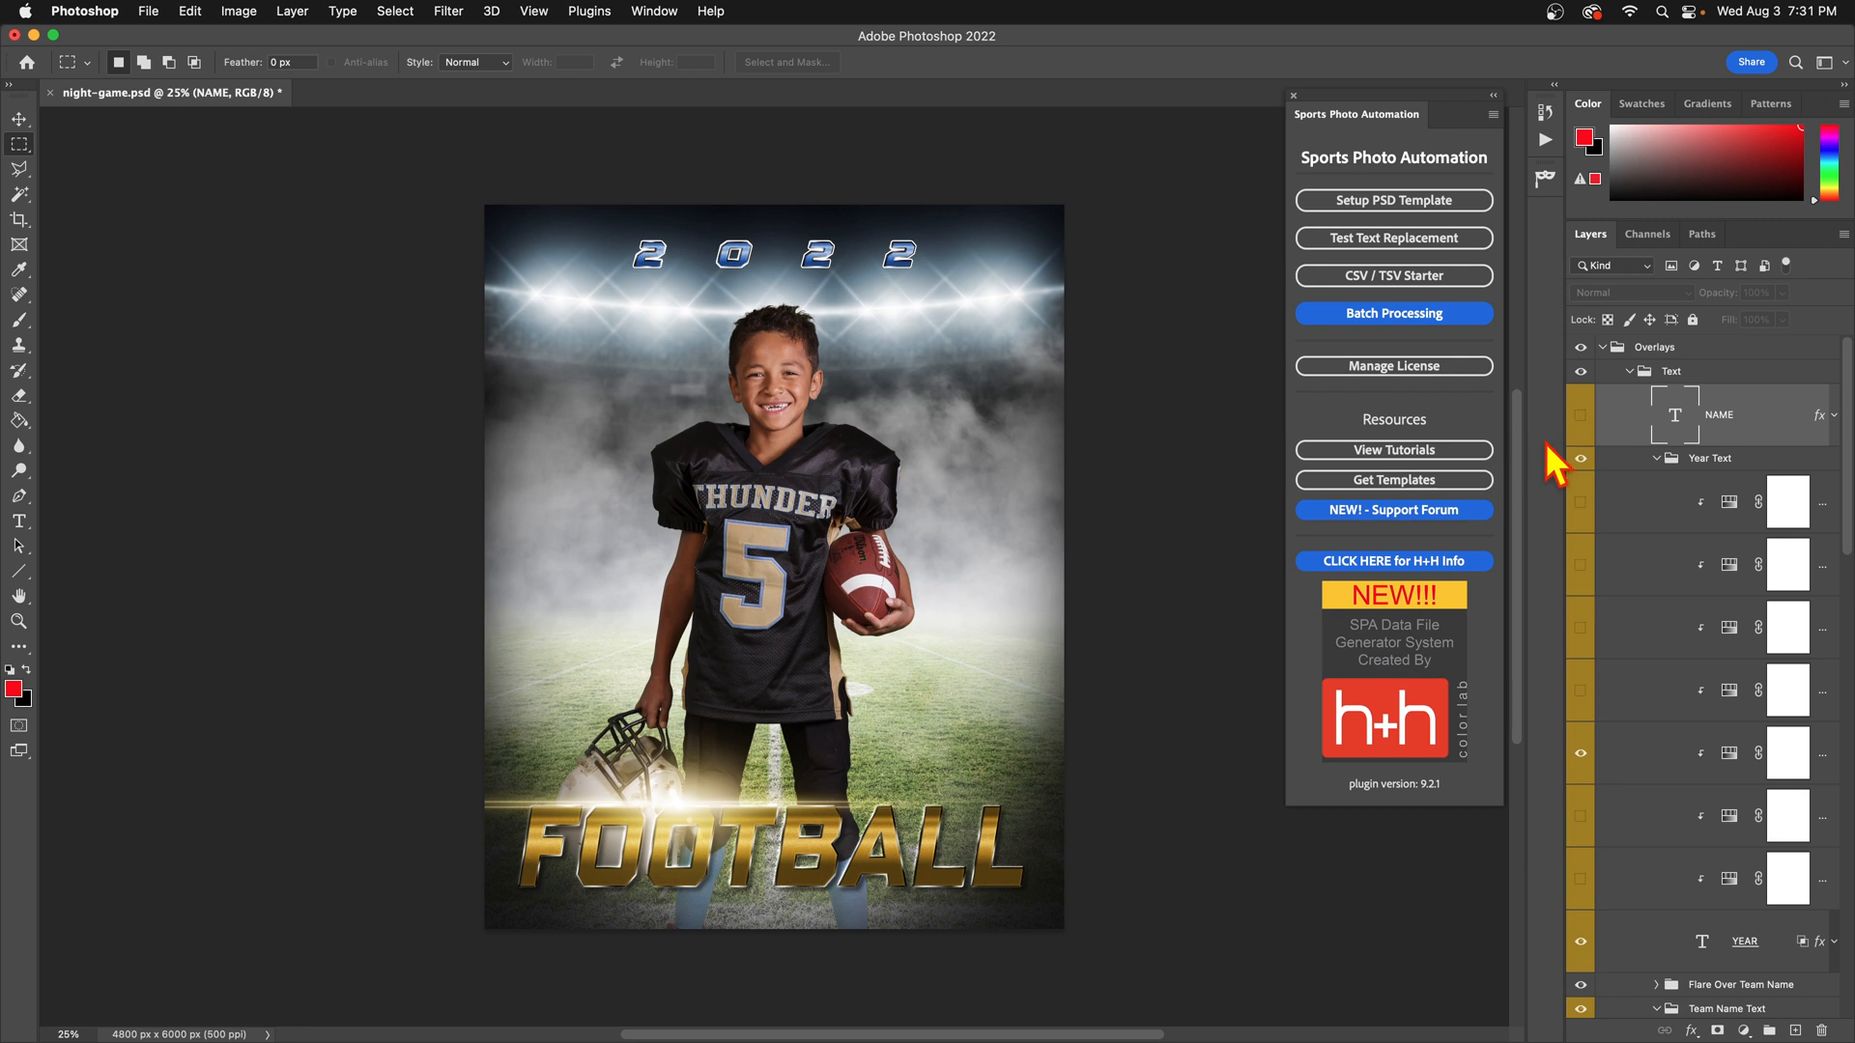
{"action": "left_click", "coordinate": [1581, 414]}
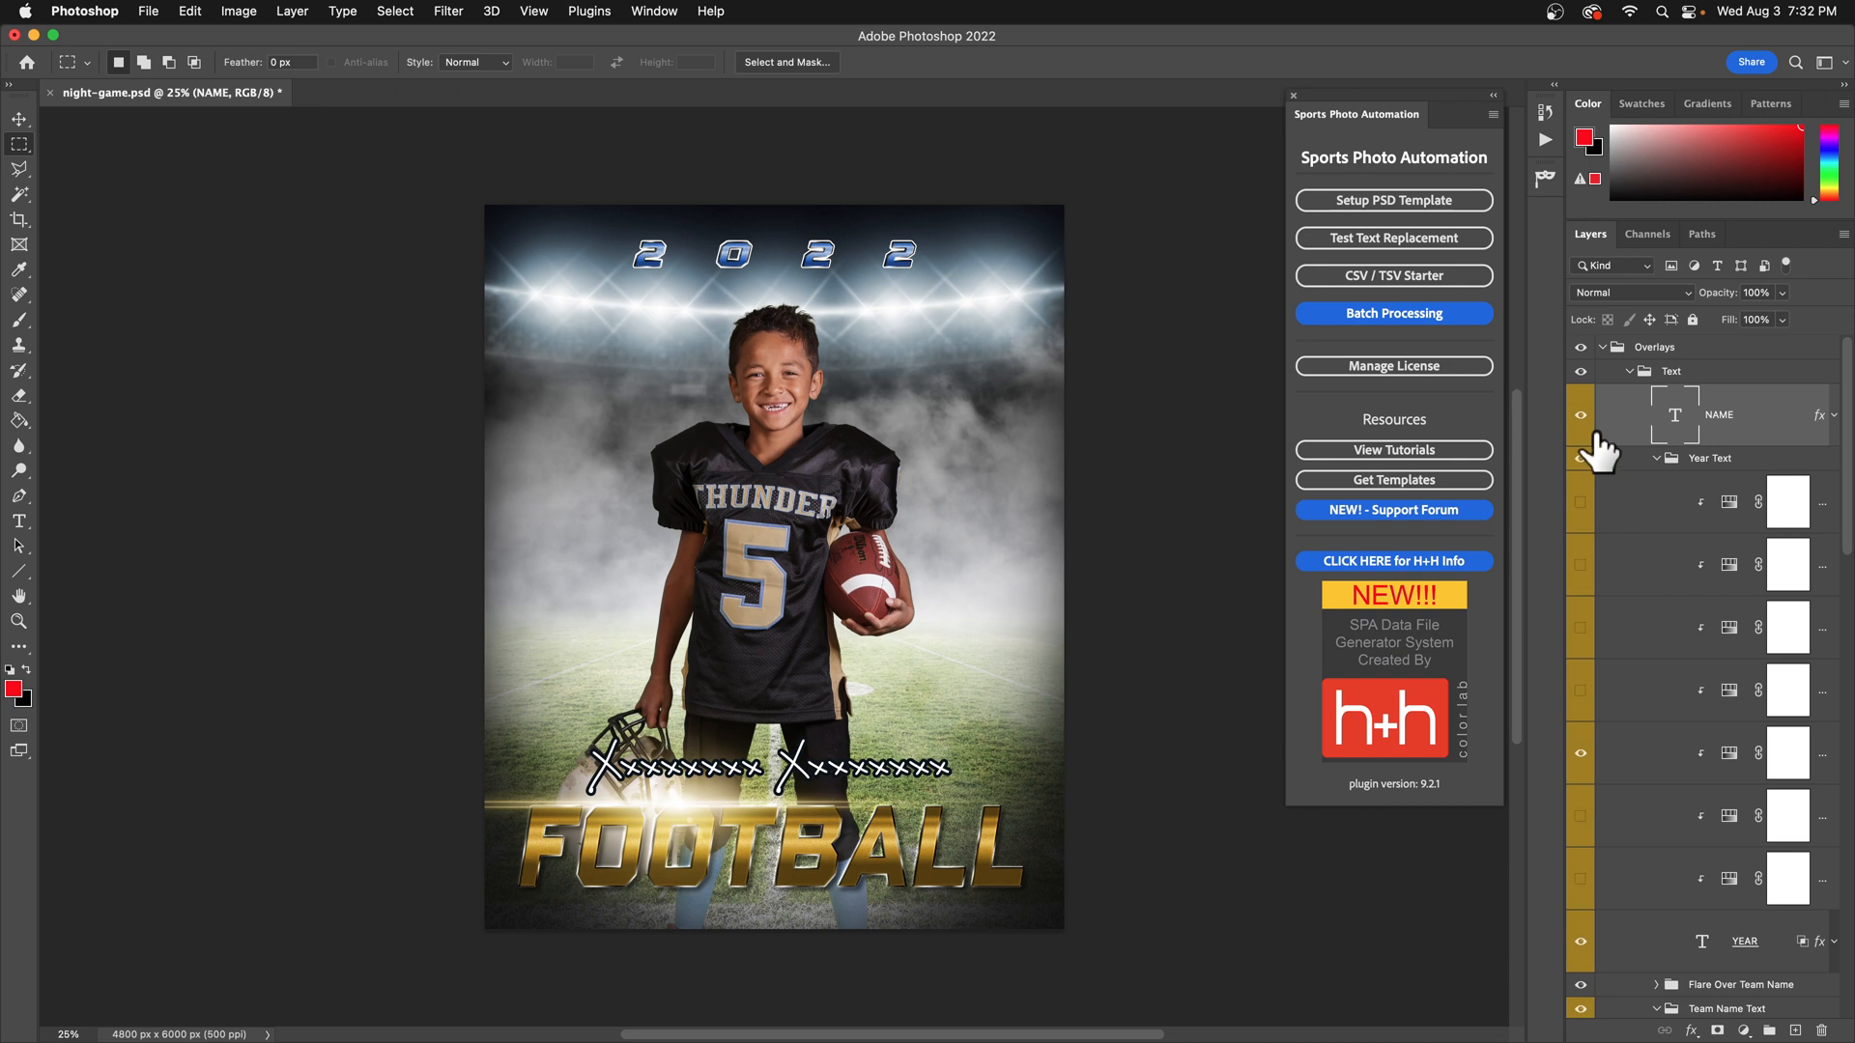
{"action": "left_click", "coordinate": [1580, 416]}
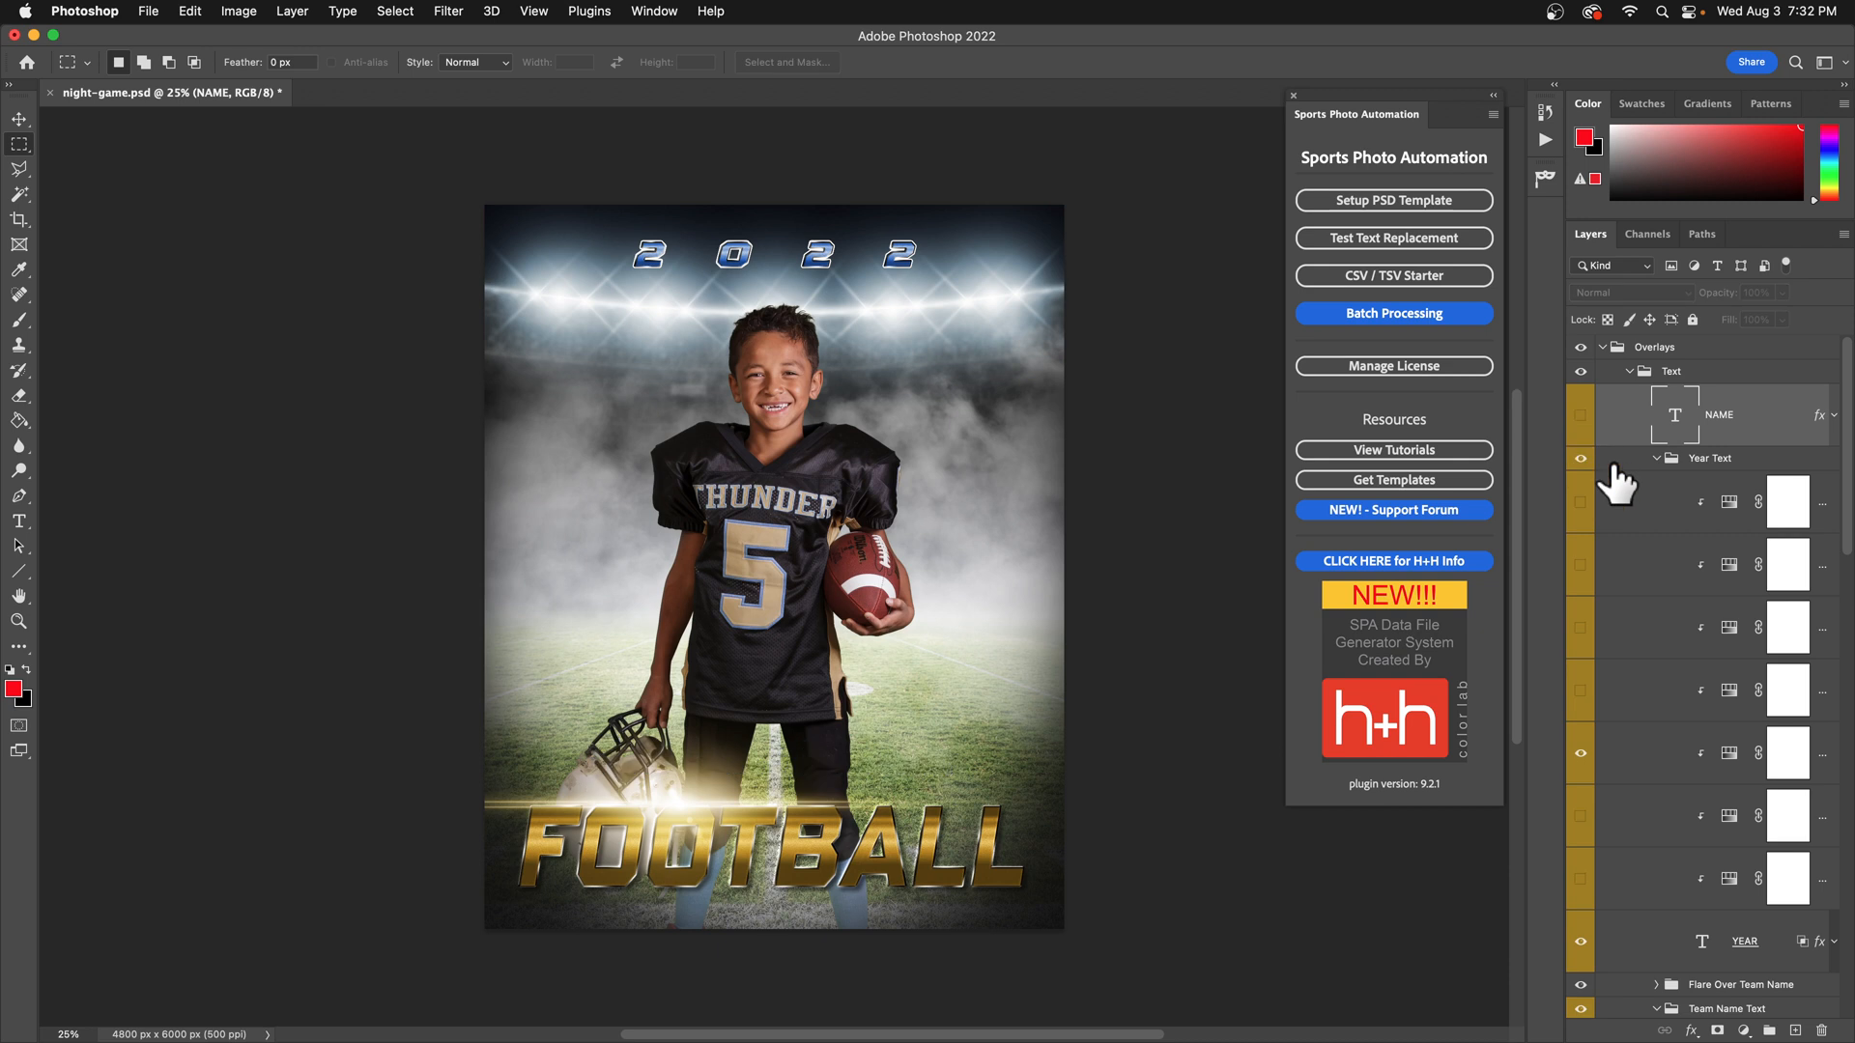
Save the template as night-game-name-hidden.psd in the night-game-psd-template folder with Maximize Compatibility enabled, and close it.
{"action": "left_click", "coordinate": [147, 13]}
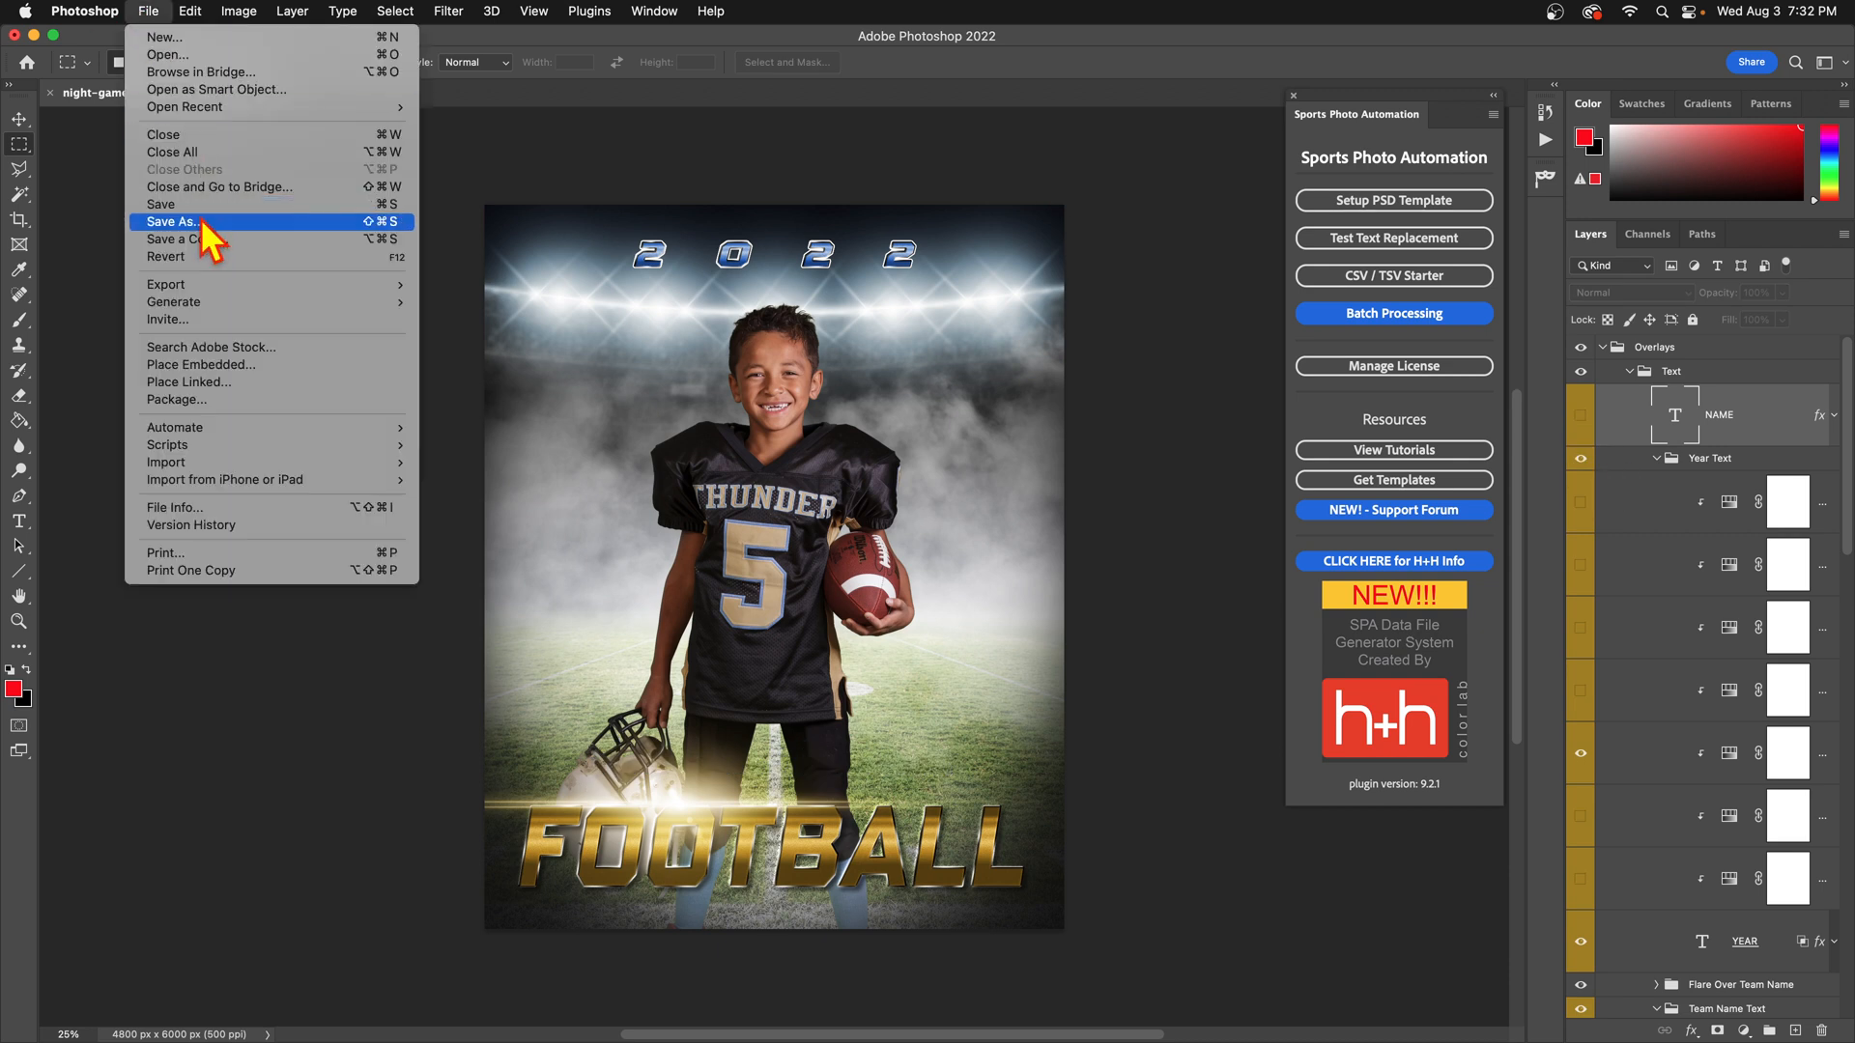
{"action": "left_click", "coordinate": [169, 221]}
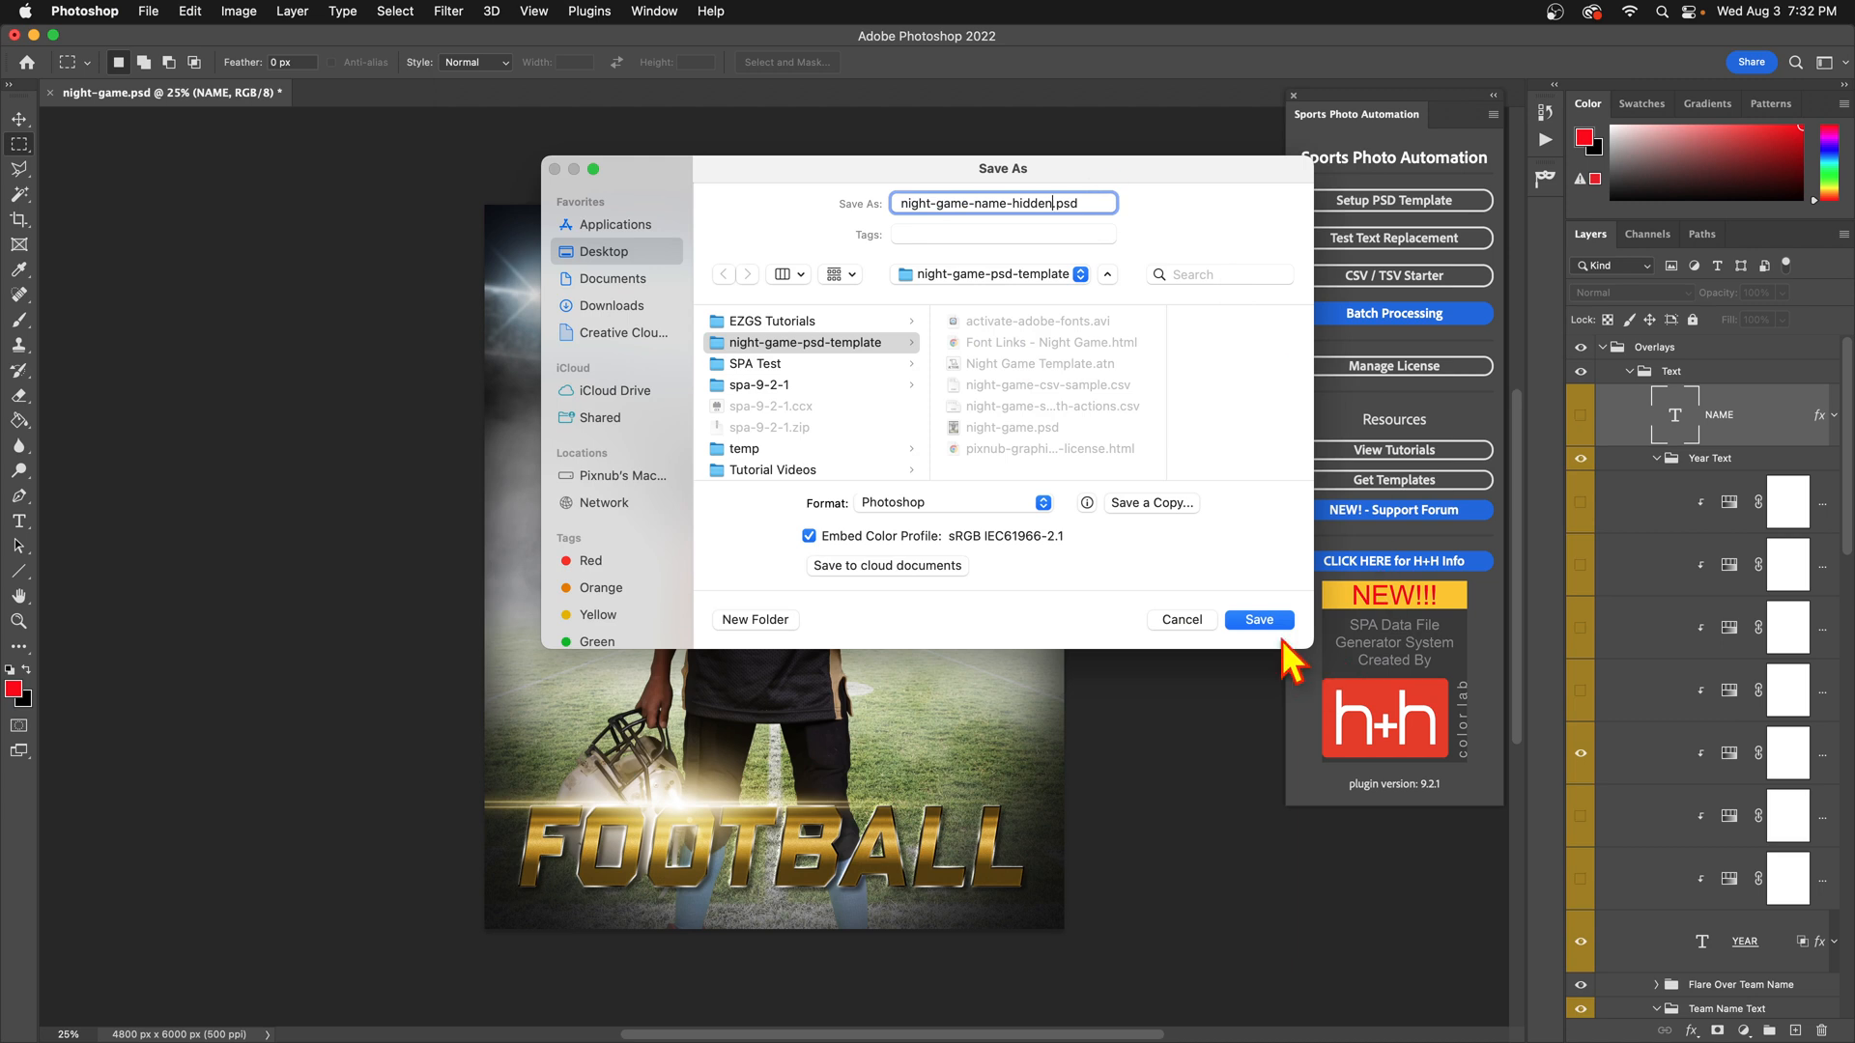
{"action": "left_click", "coordinate": [1259, 620]}
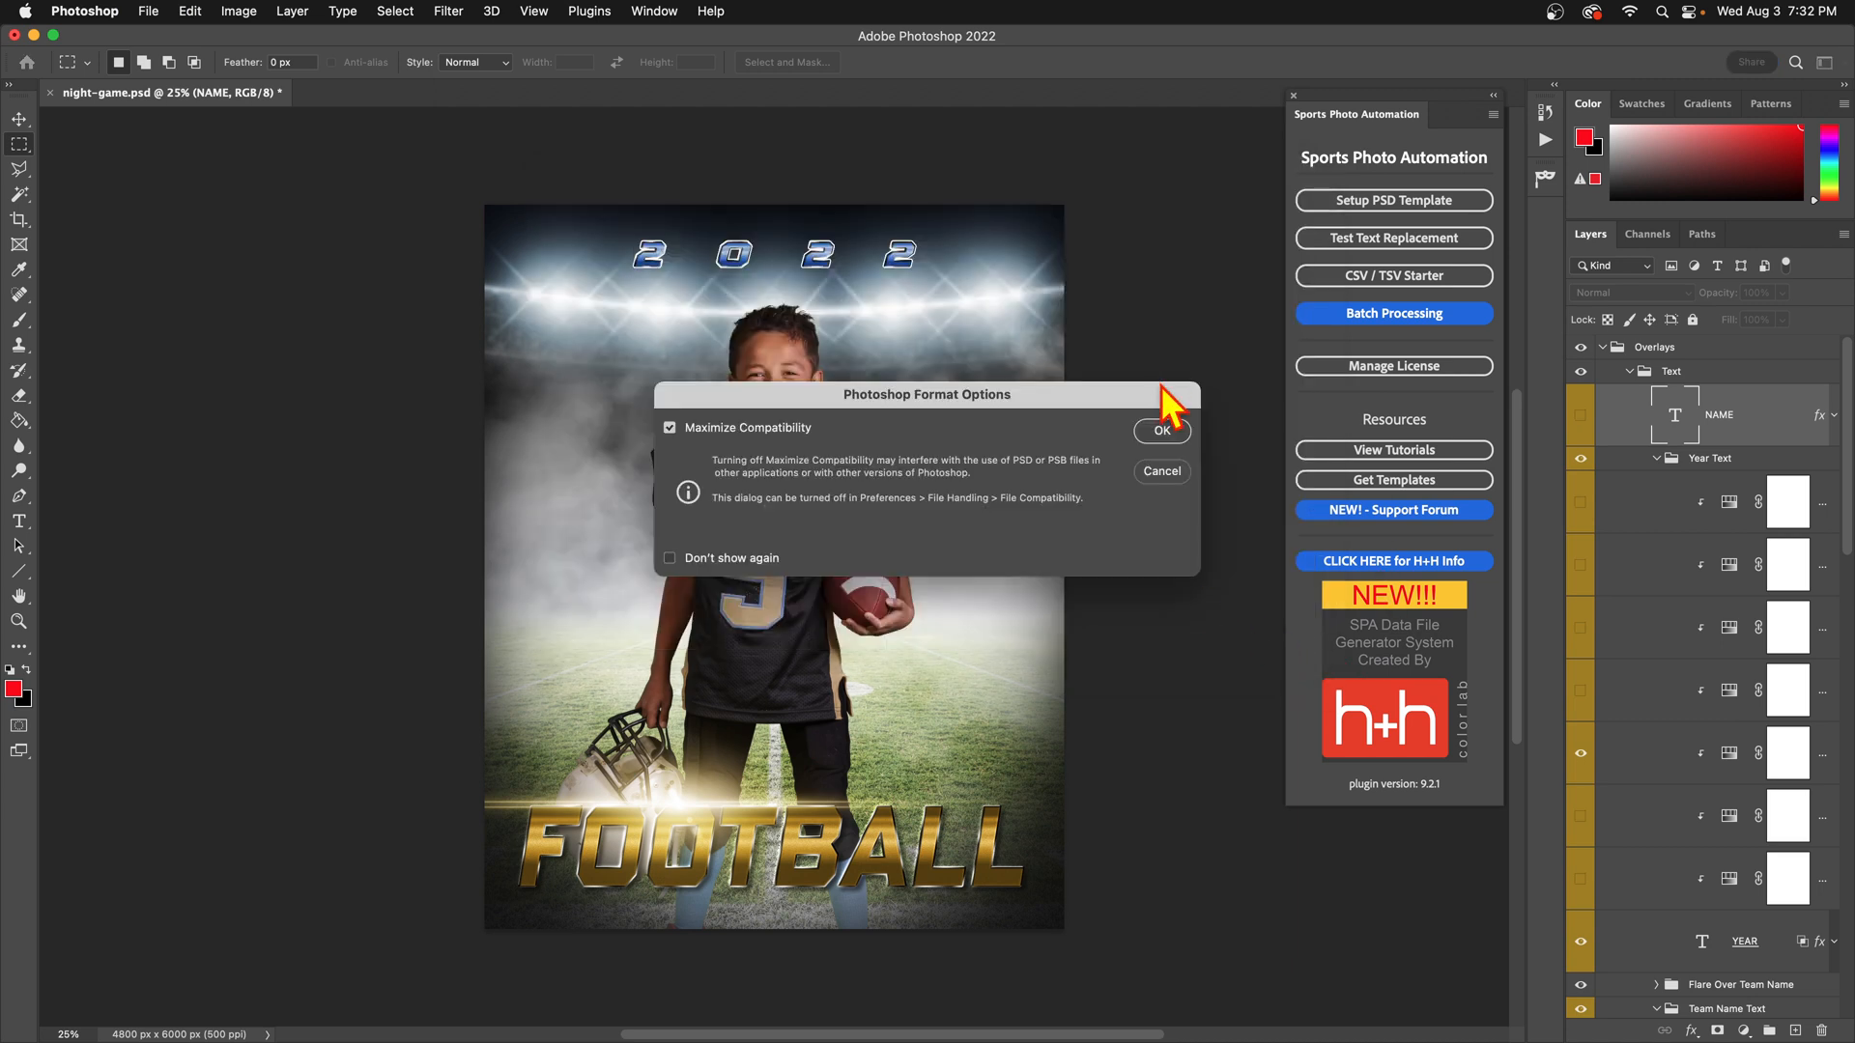
{"action": "left_click", "coordinate": [1162, 432]}
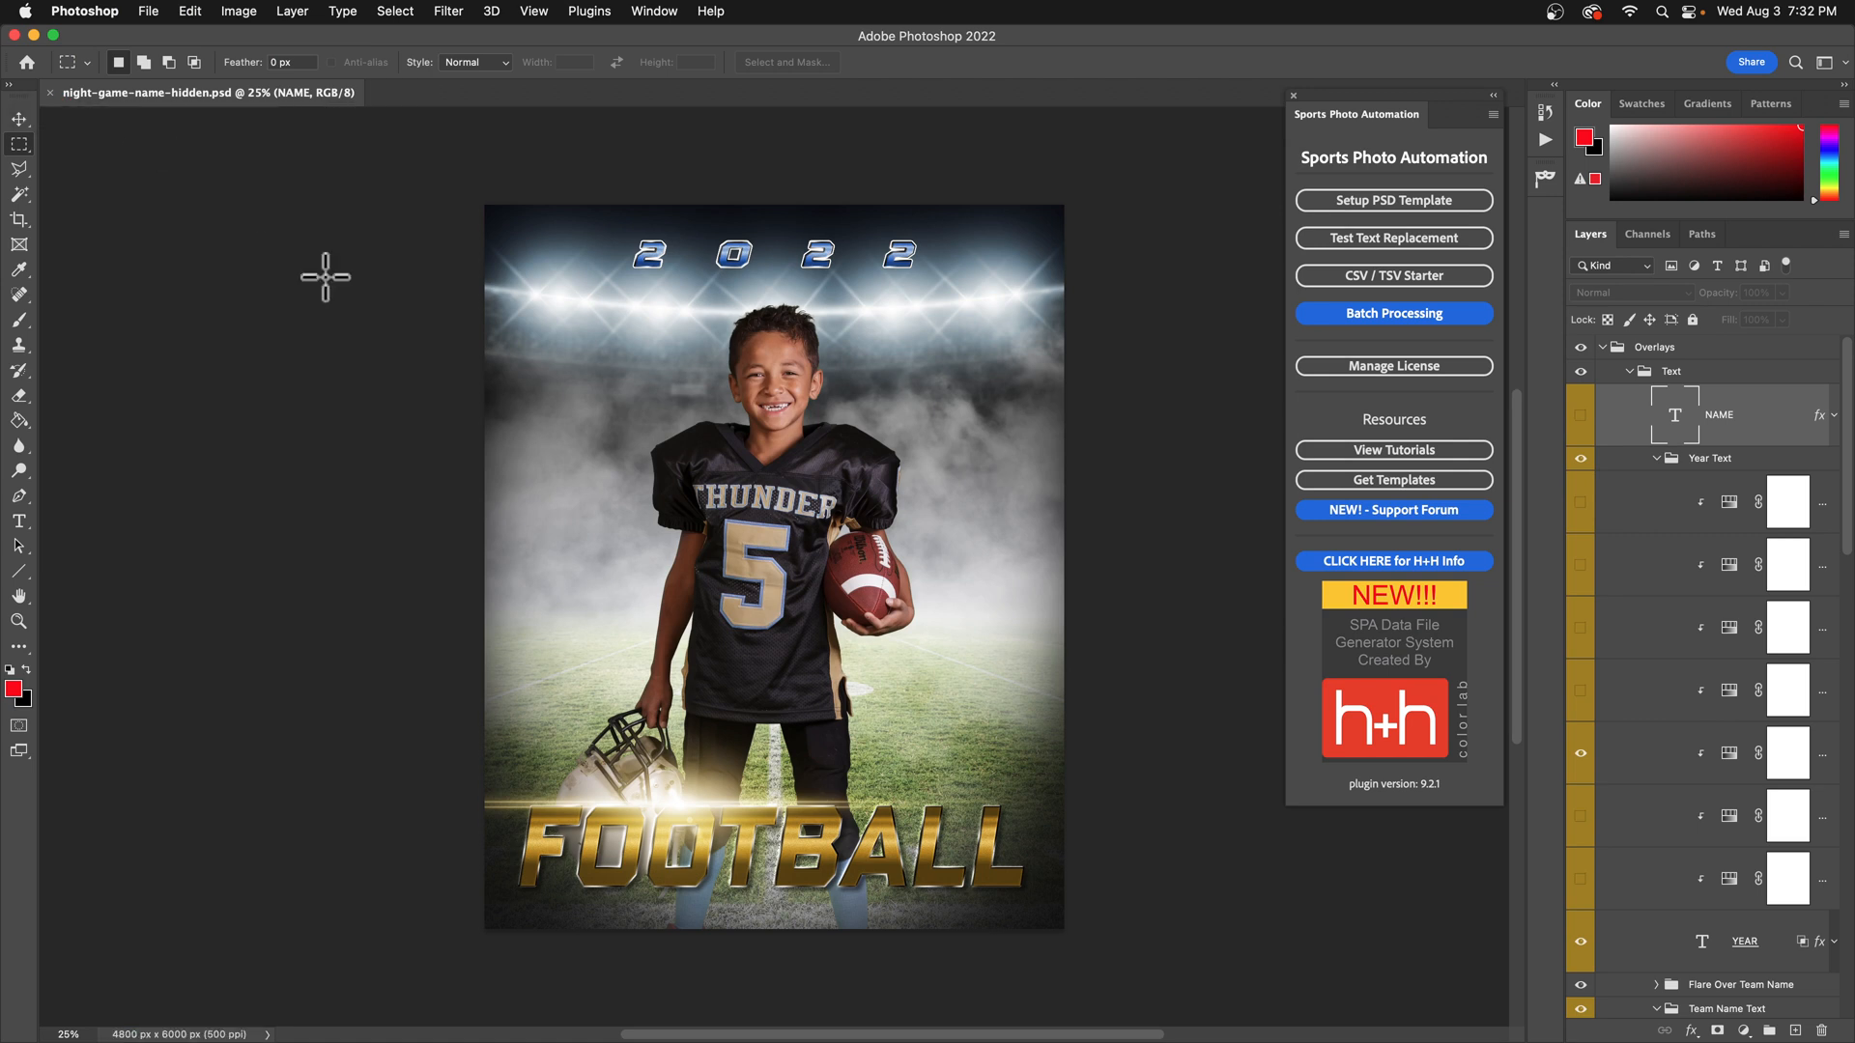
{"action": "left_click", "coordinate": [49, 93]}
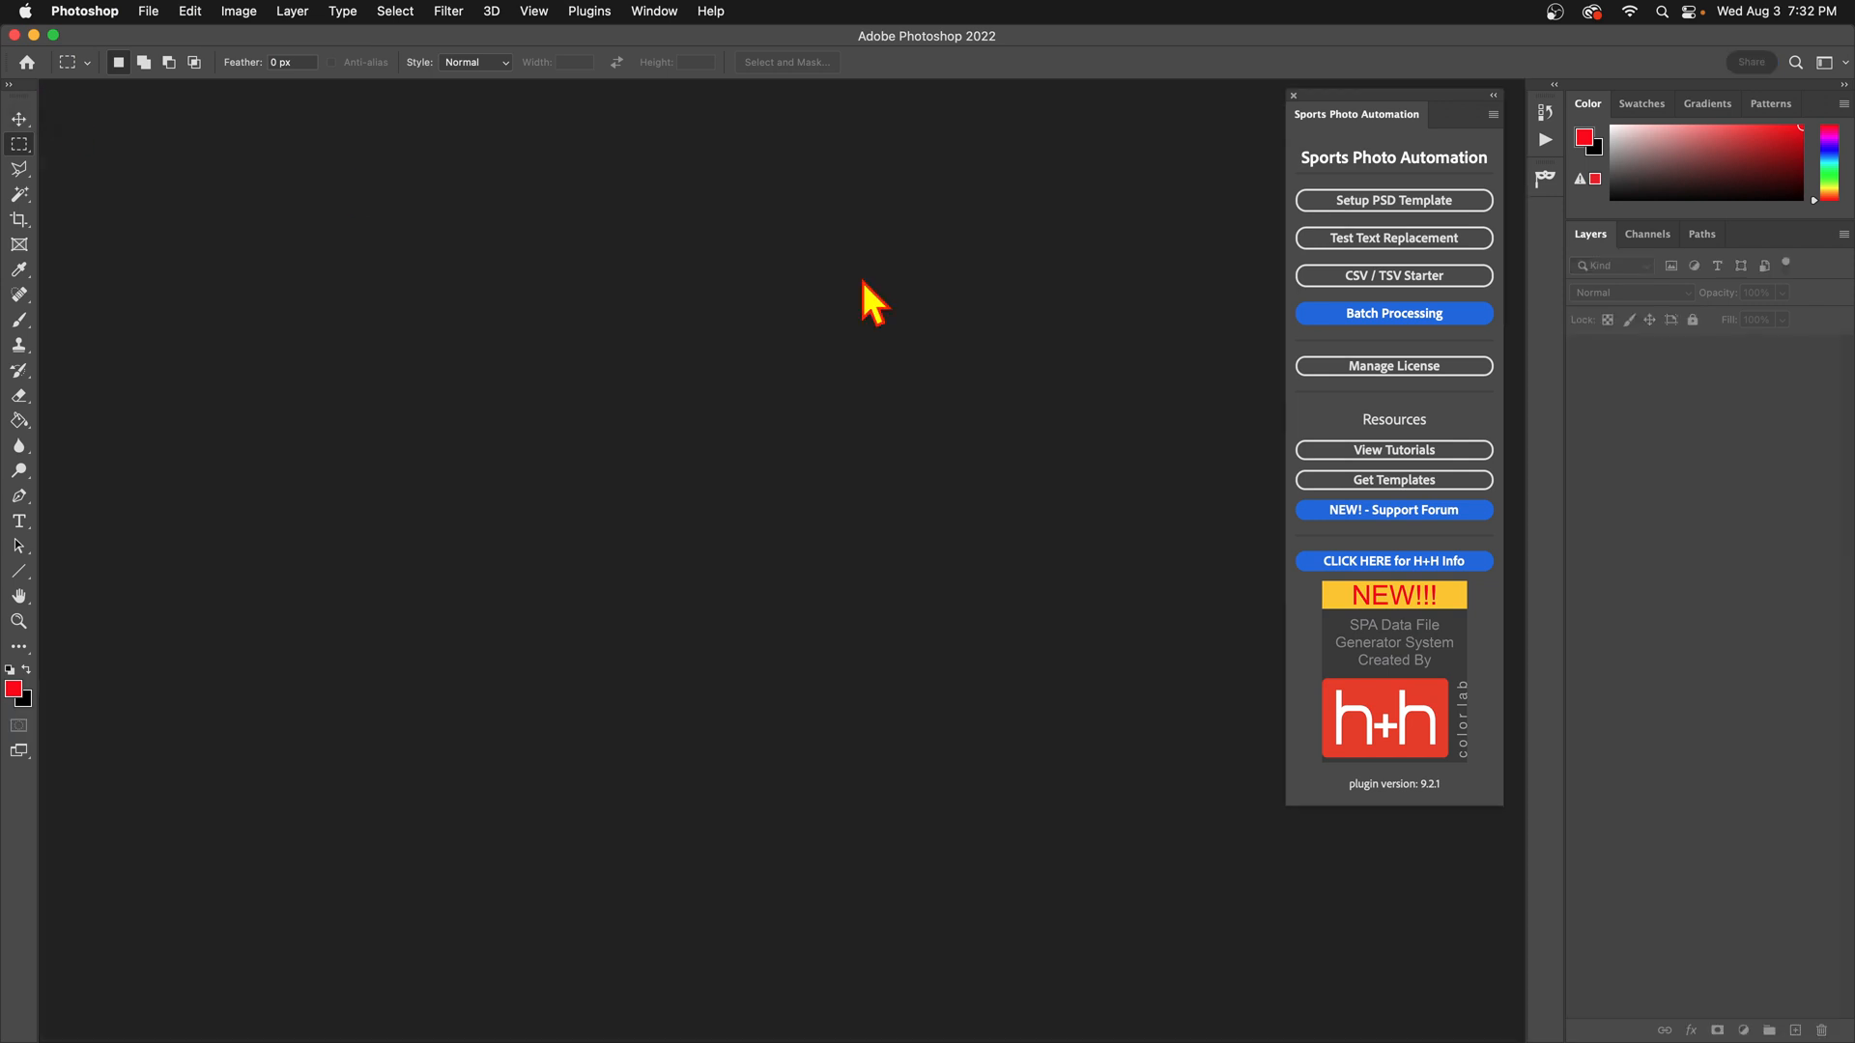
Reload SPA-data.csv from the SPA Test cutouts folder on the Desktop as the batch's CSV data file.
{"action": "left_click", "coordinate": [1381, 313]}
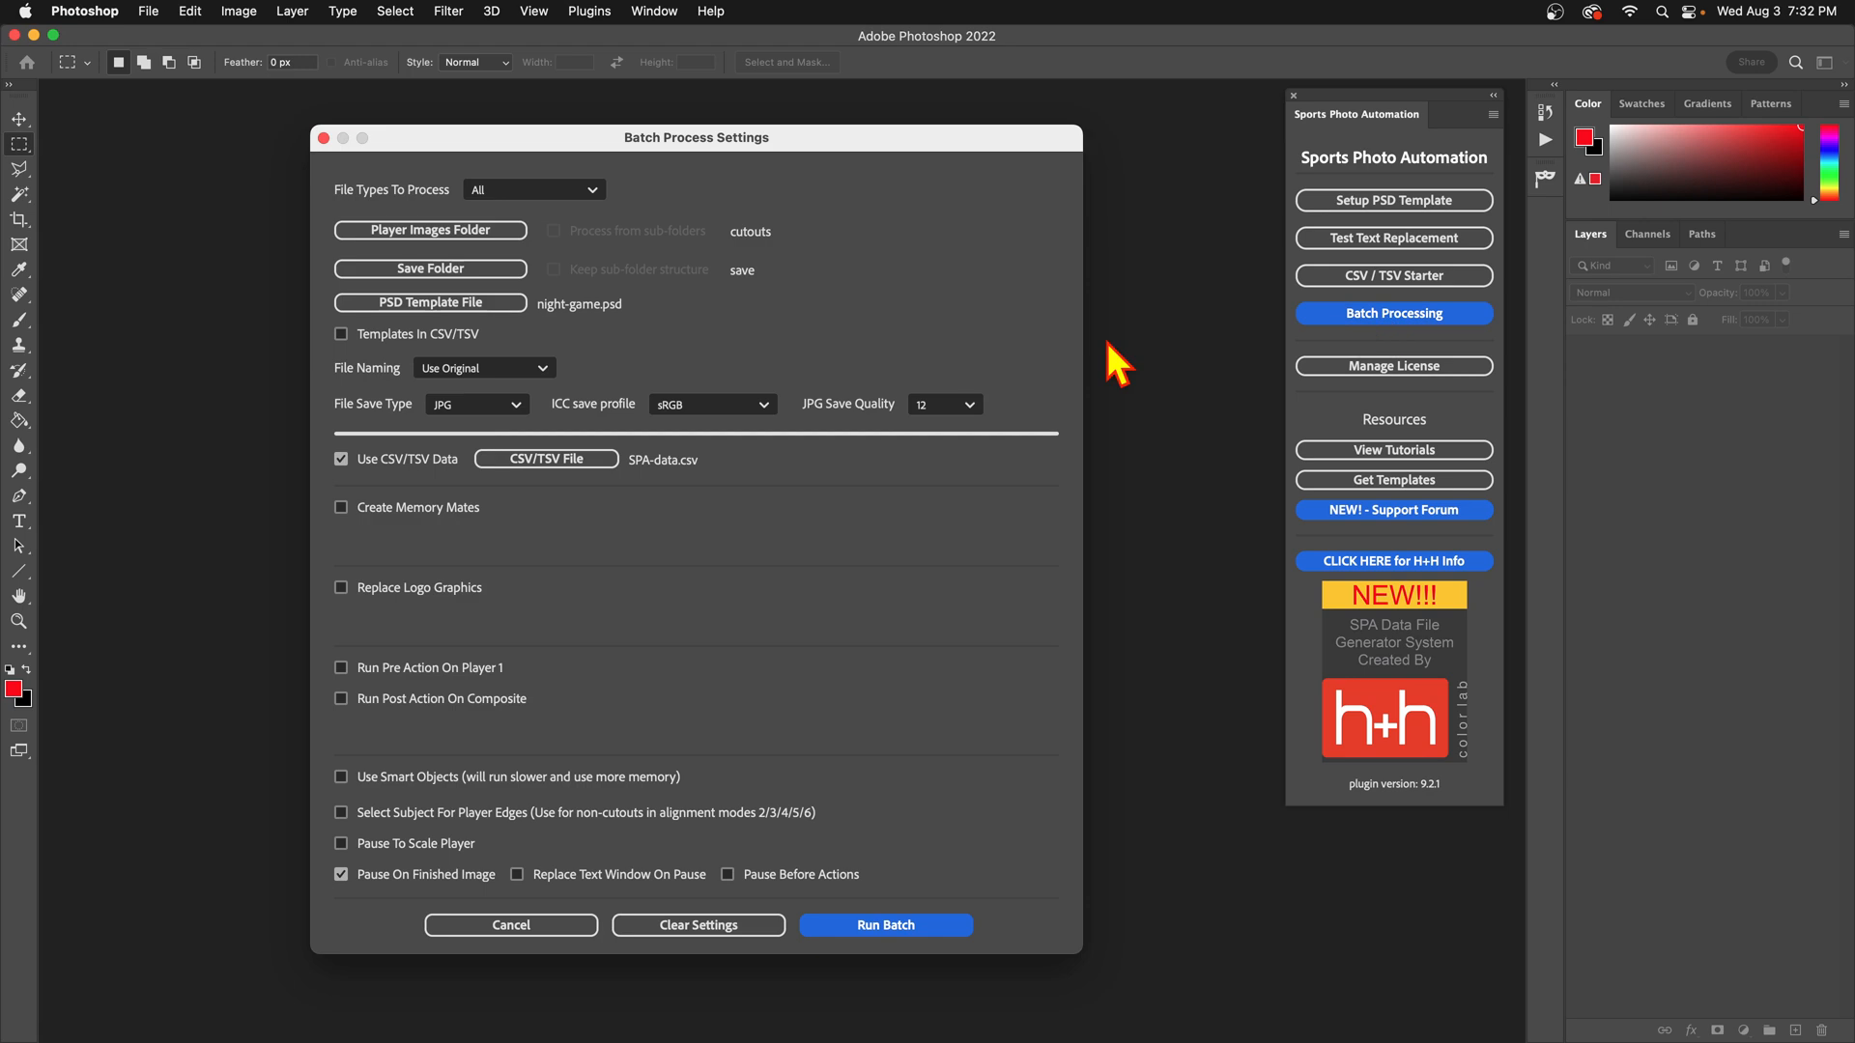
{"action": "left_click", "coordinate": [507, 462]}
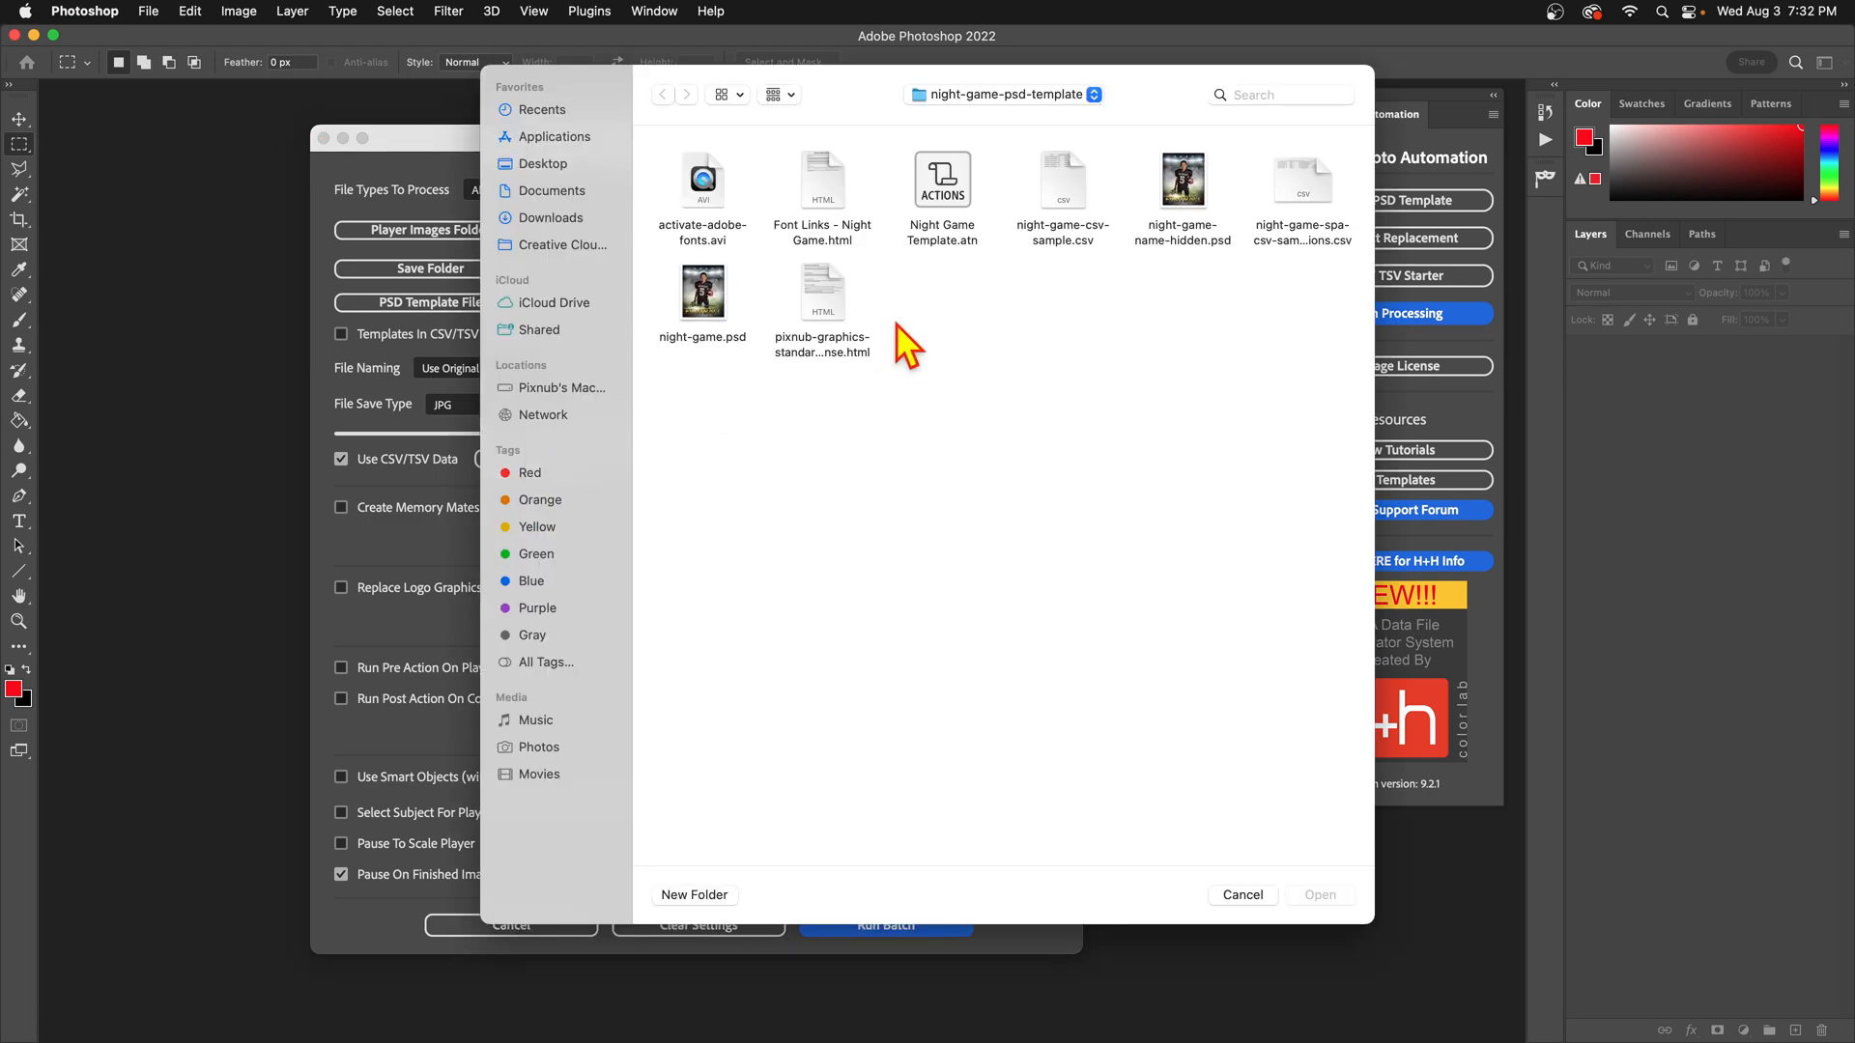
{"action": "left_click", "coordinate": [541, 164]}
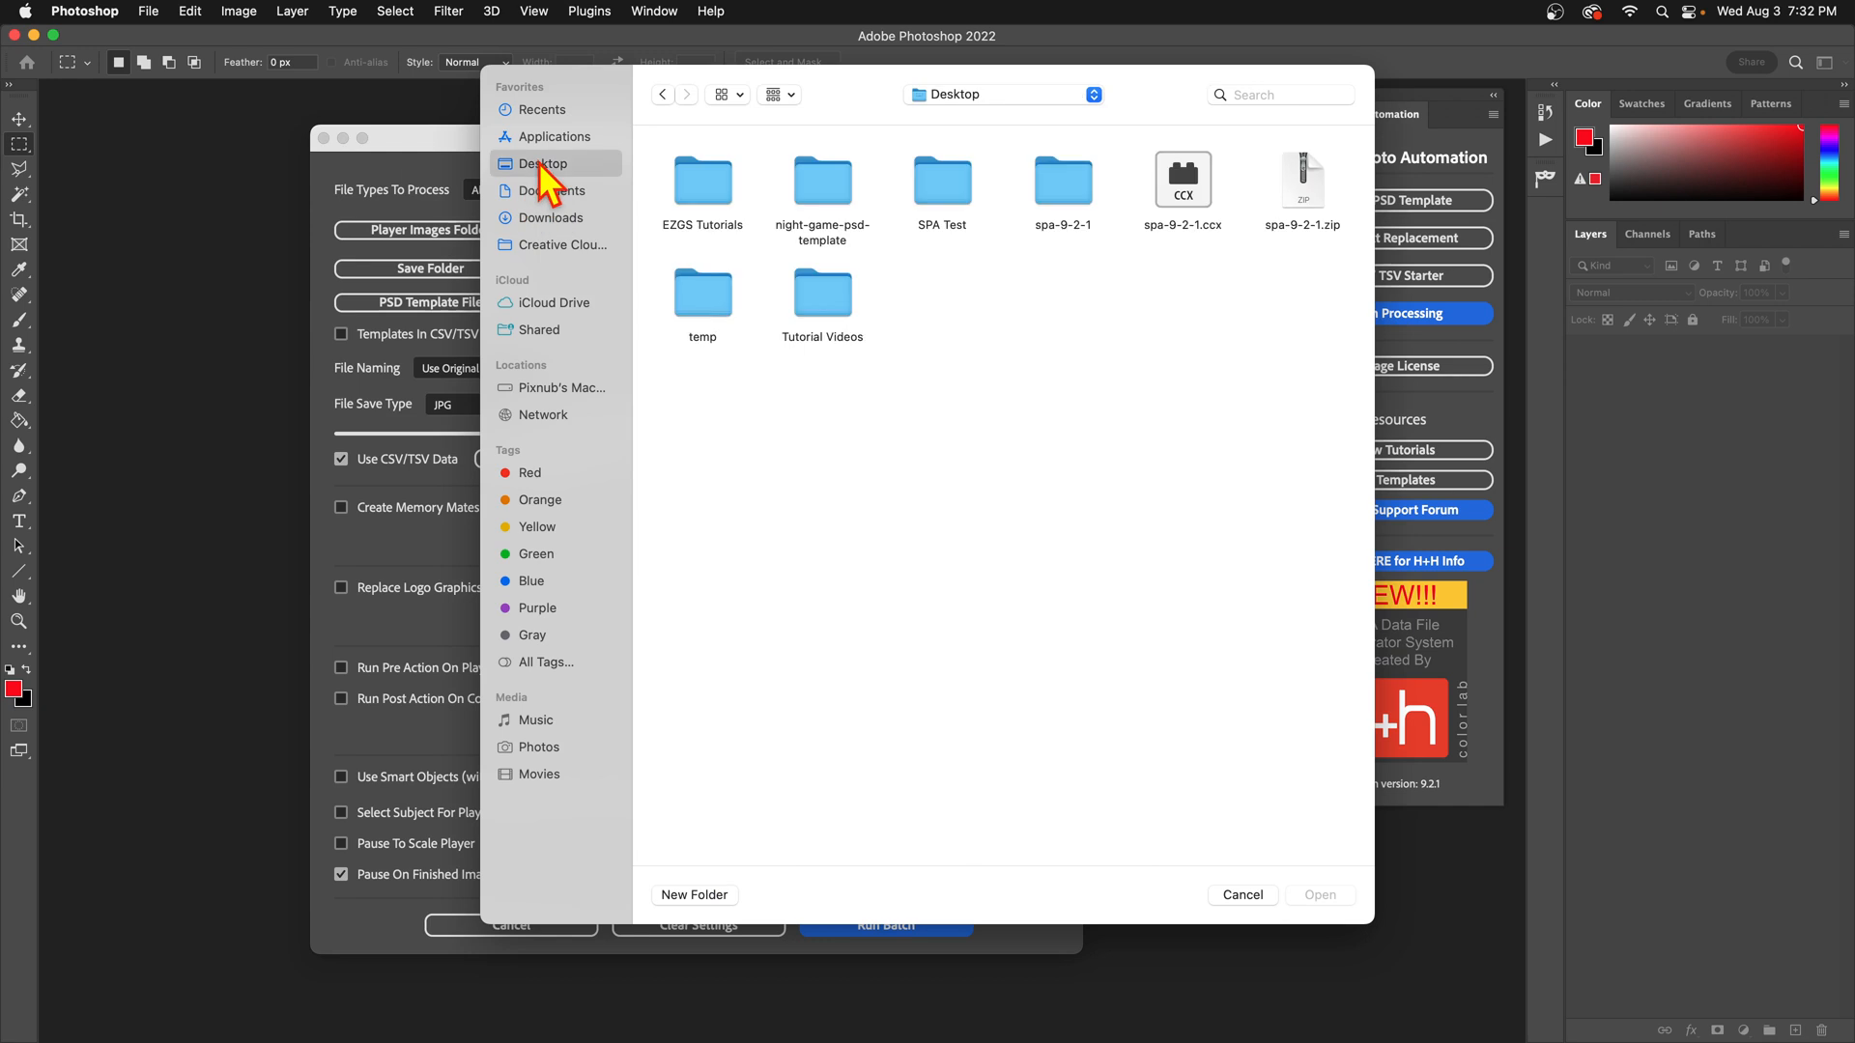
{"action": "double_click", "coordinate": [943, 188]}
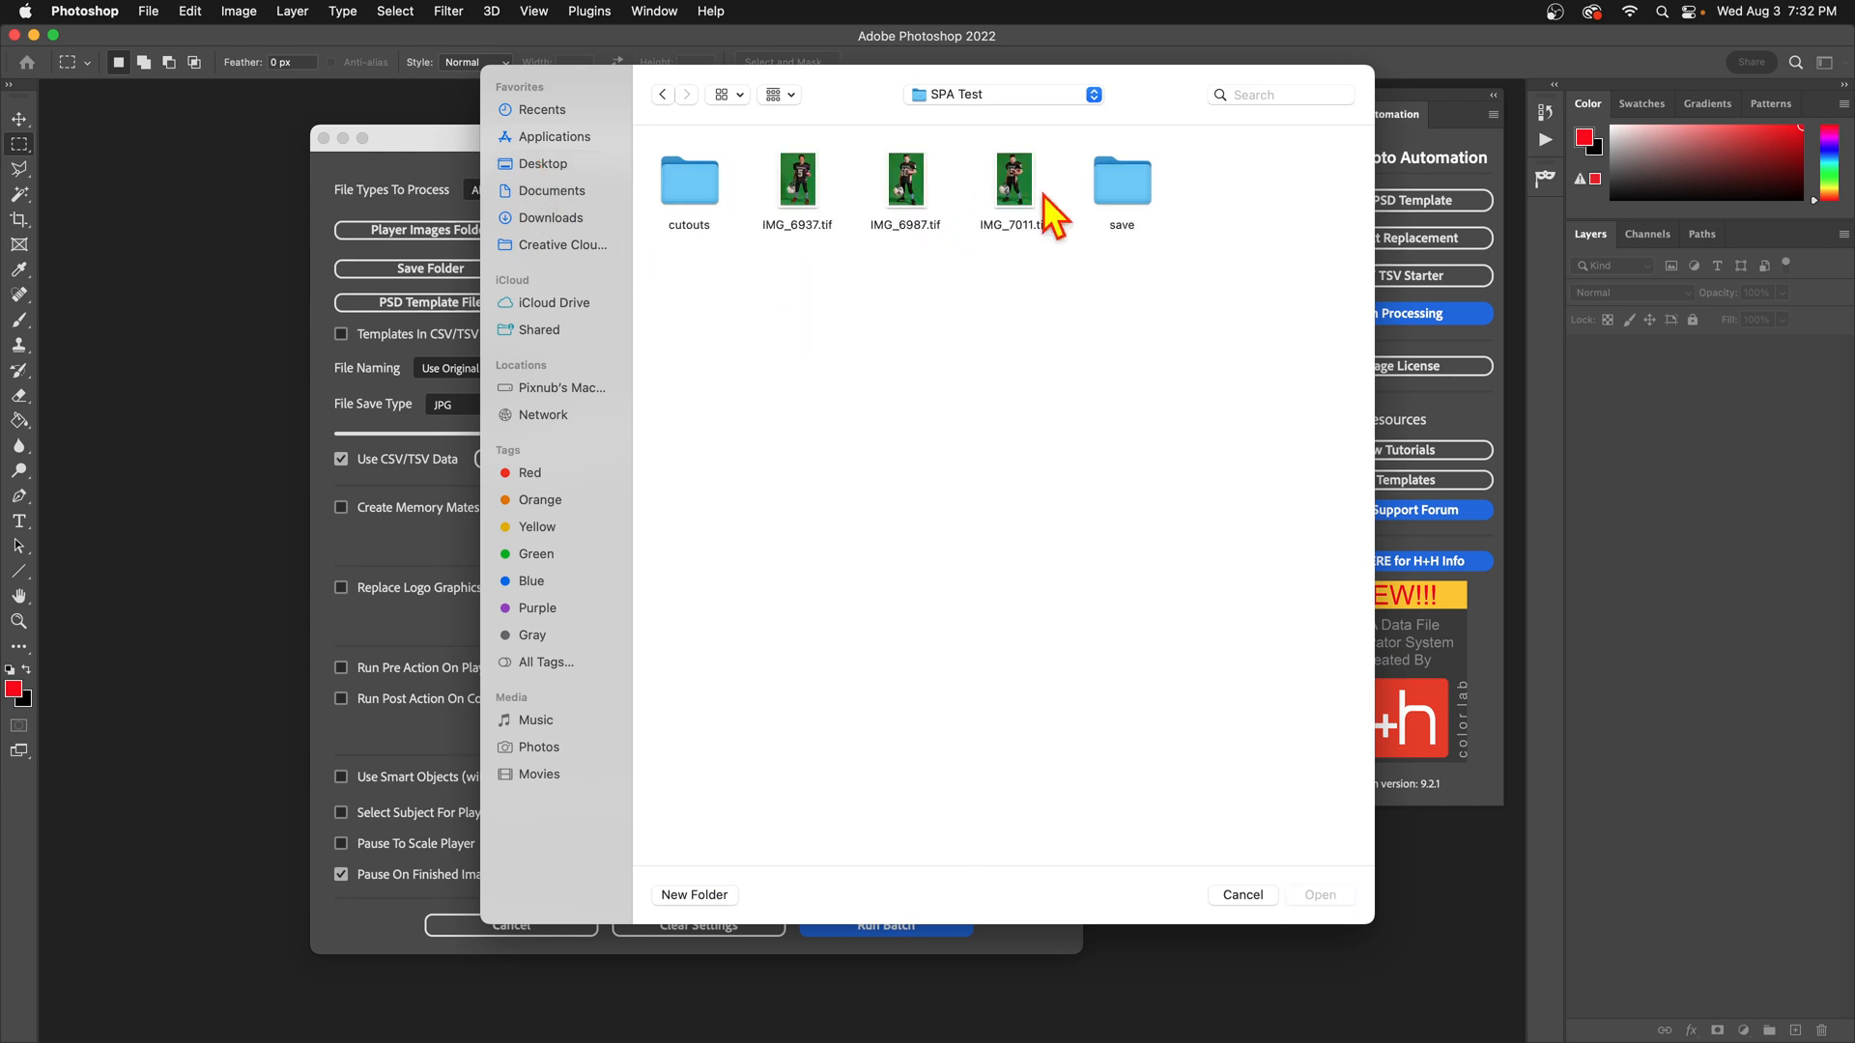
{"action": "double_click", "coordinate": [686, 181]}
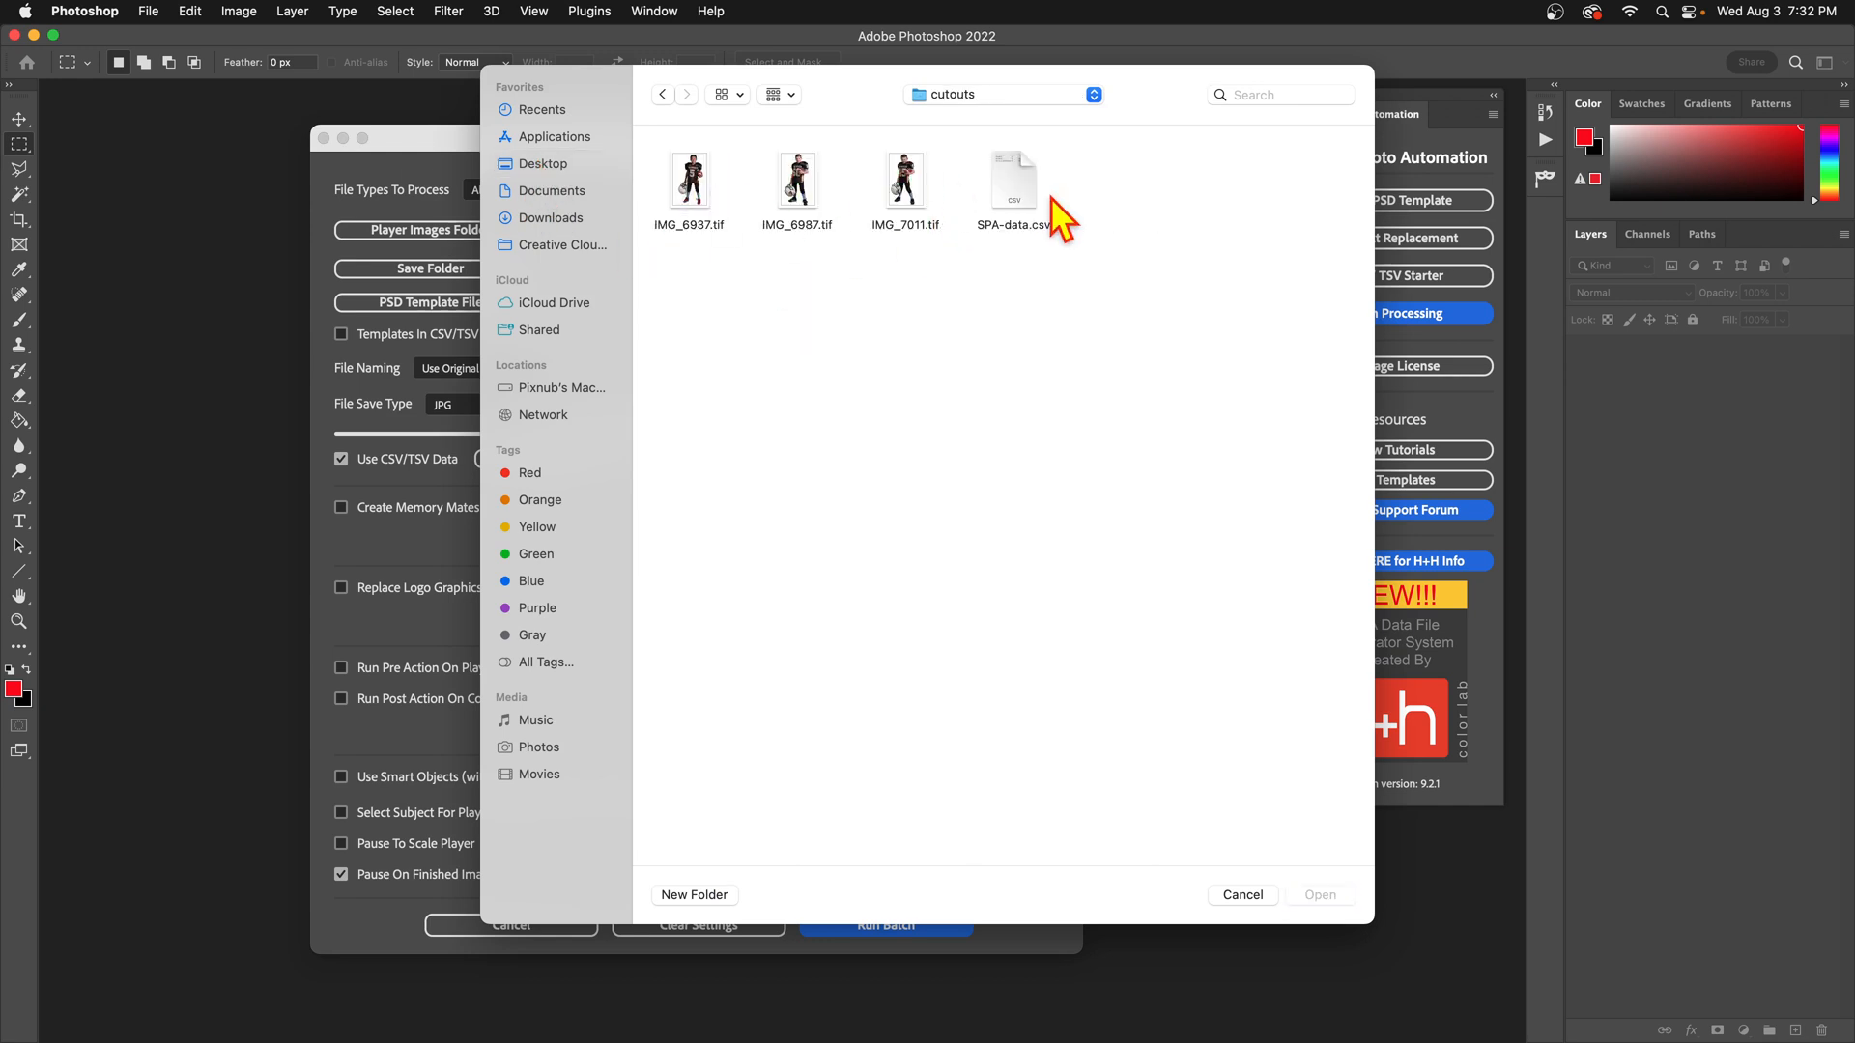
{"action": "left_click", "coordinate": [1017, 198]}
{"action": "double_click", "coordinate": [1017, 198]}
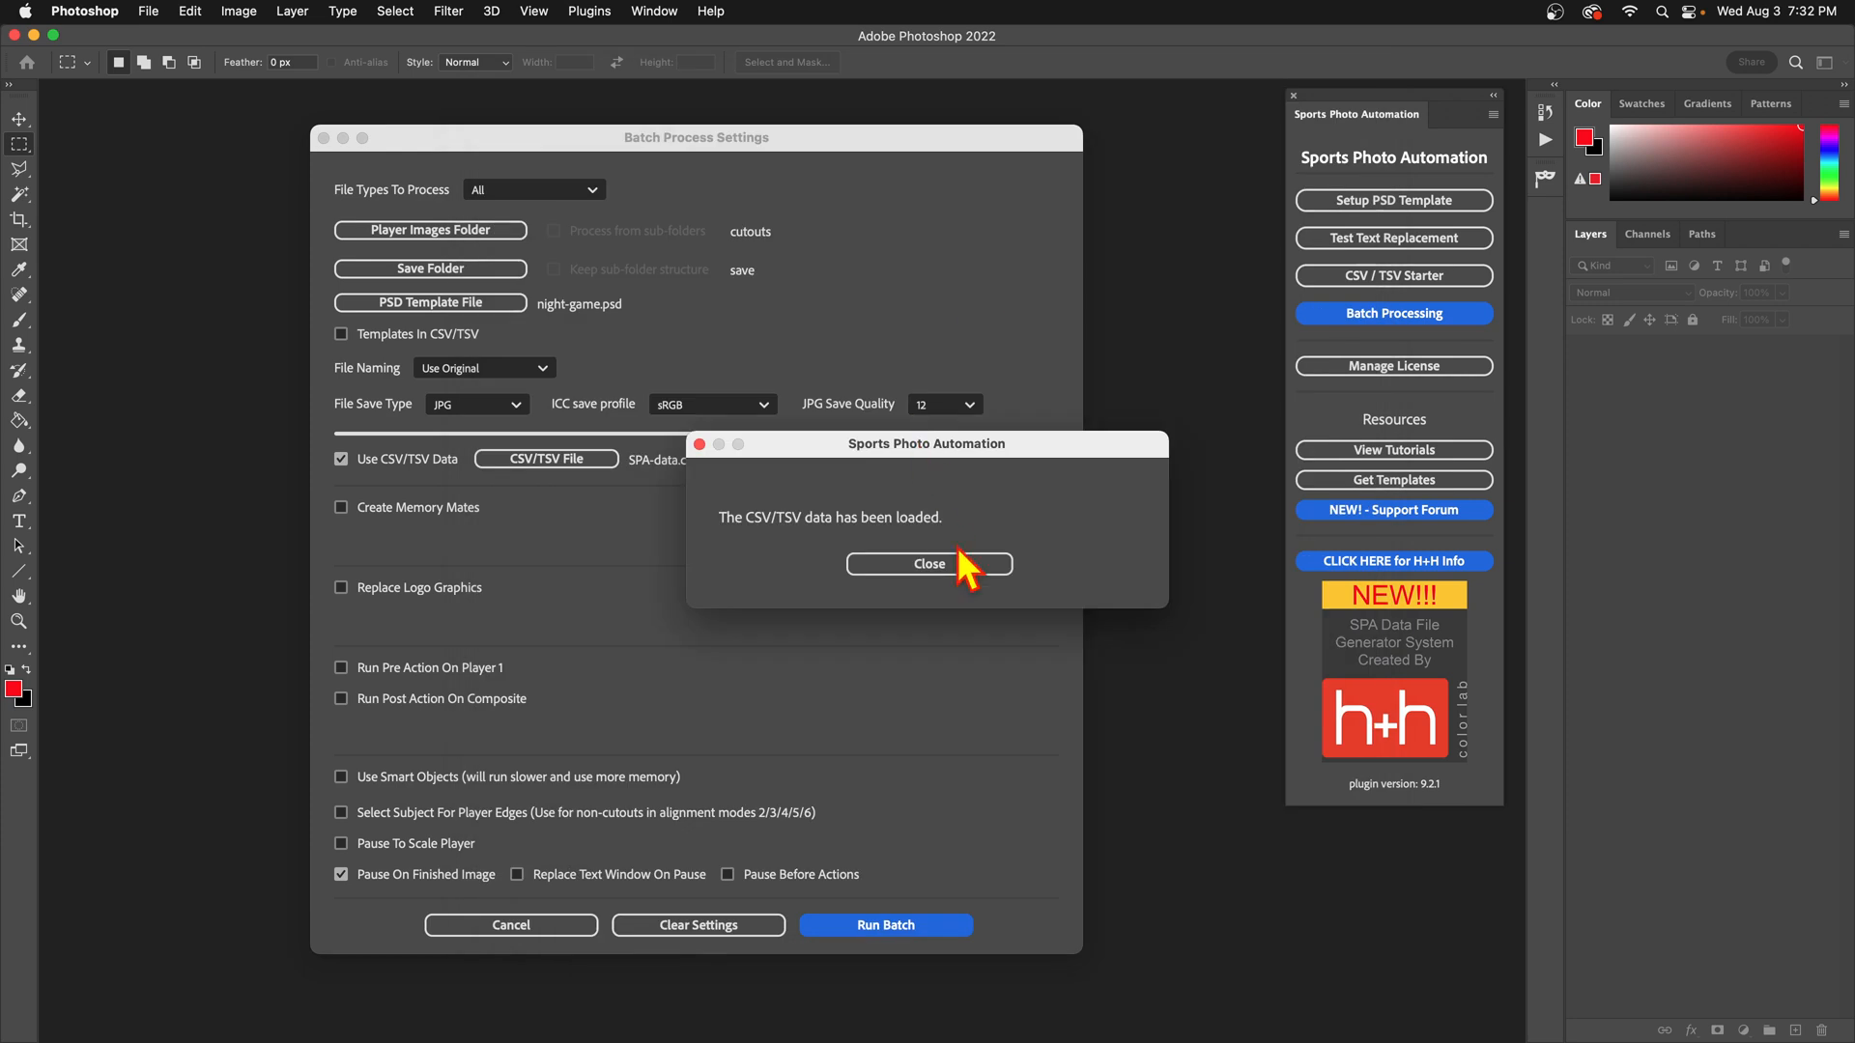
{"action": "left_click", "coordinate": [959, 566]}
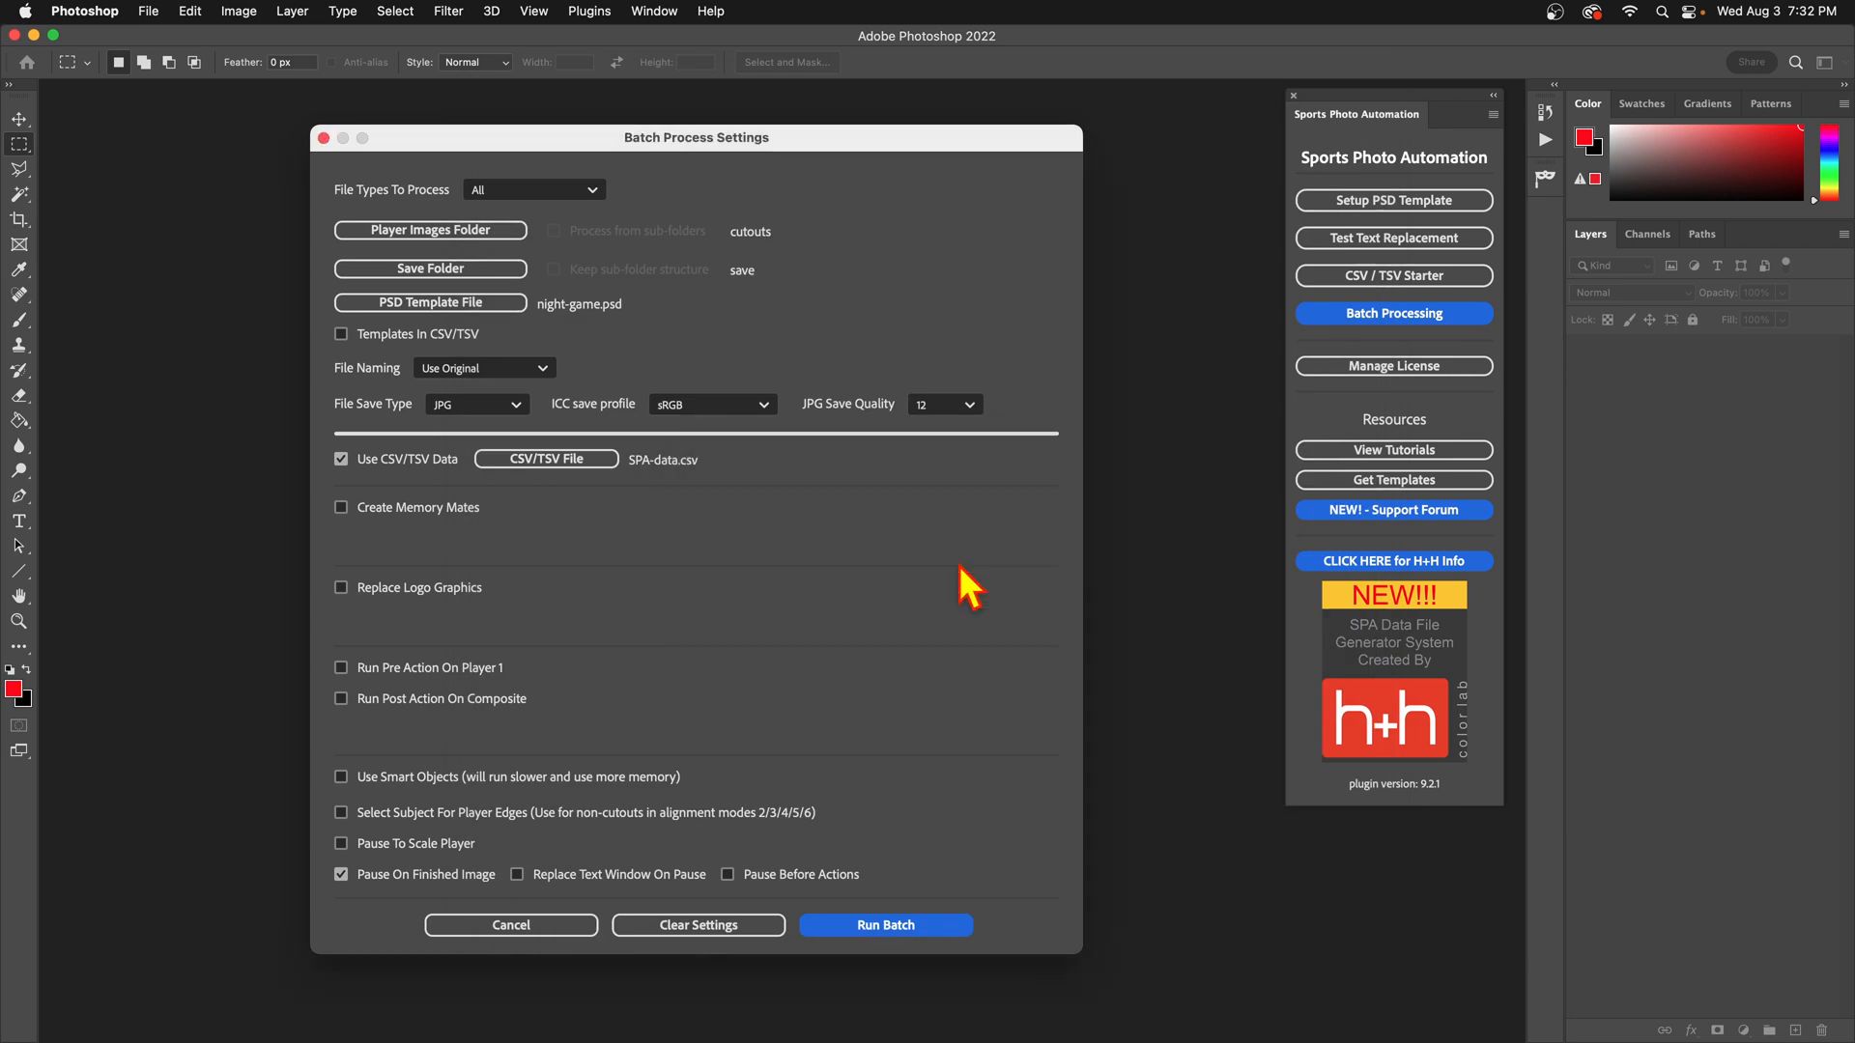
Set the batch's PSD template to night-game-name-hidden.psd from the night-game-psd-template folder and run the batch.
{"action": "left_click", "coordinate": [495, 305]}
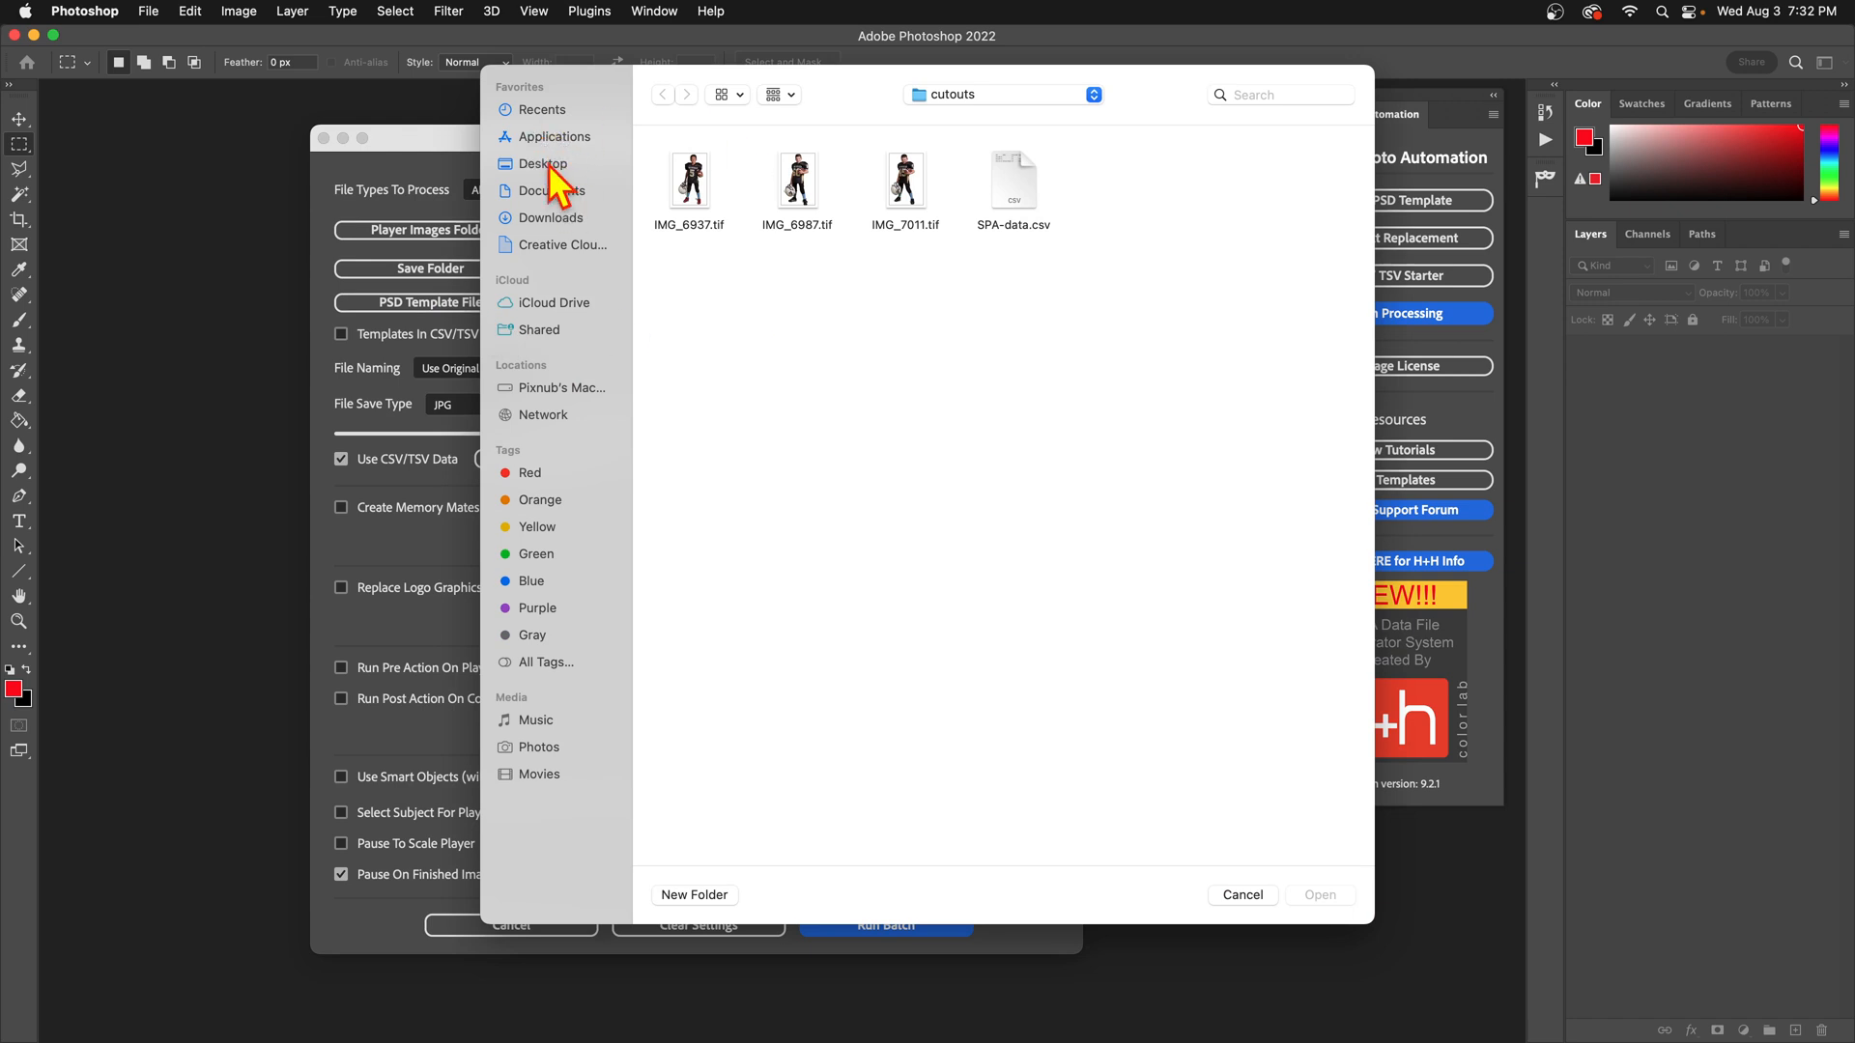
{"action": "left_click", "coordinate": [549, 167]}
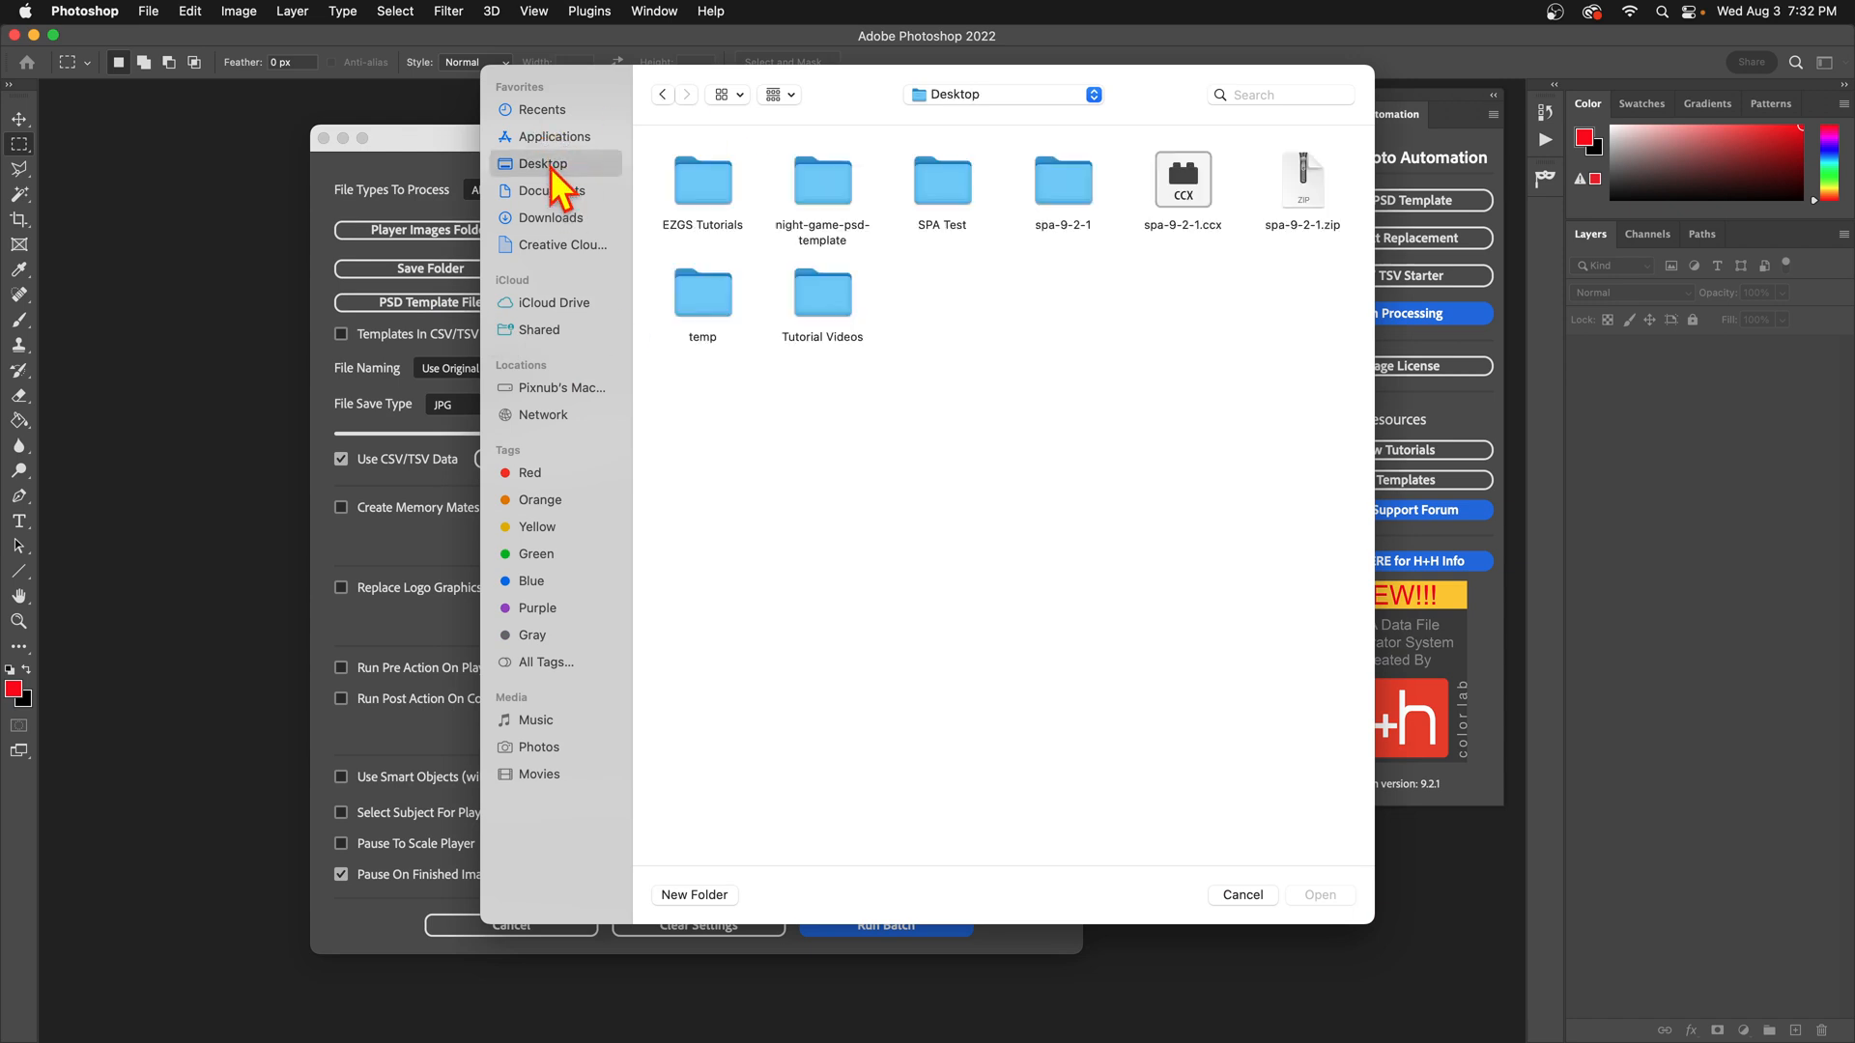
{"action": "double_click", "coordinate": [825, 182]}
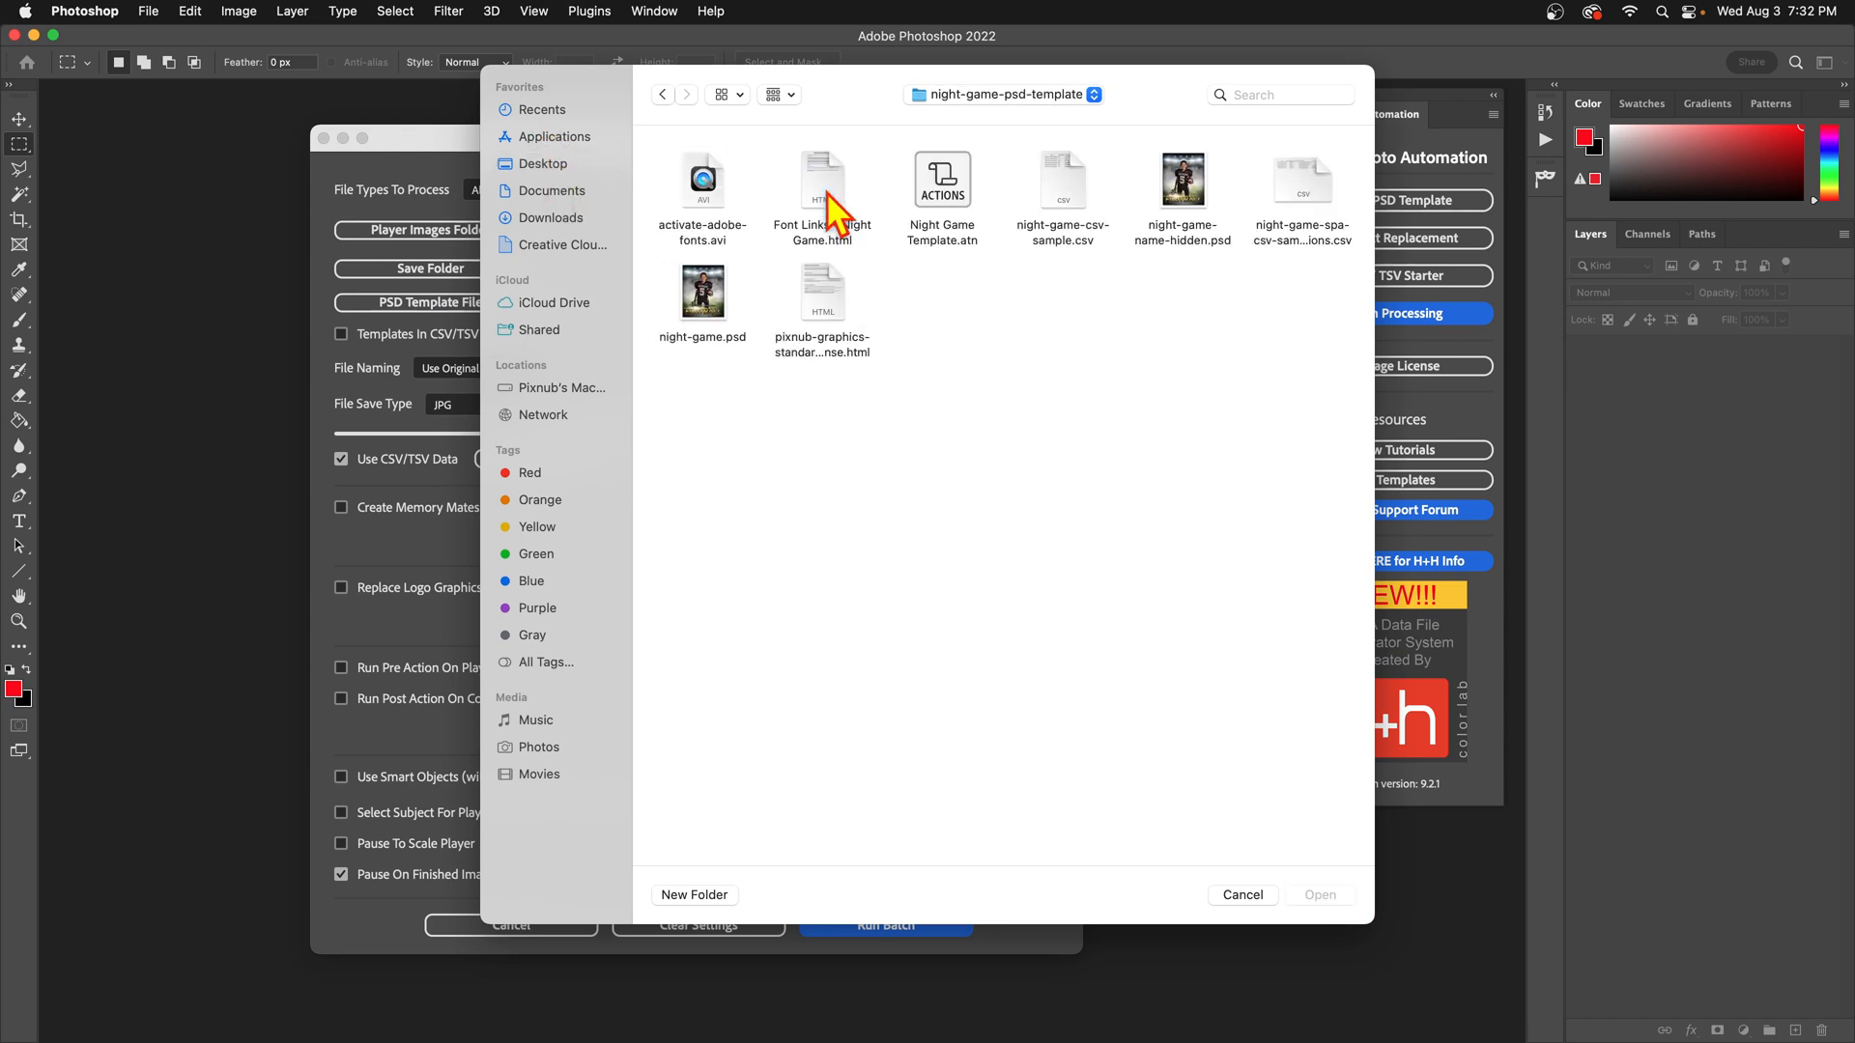
{"action": "left_click", "coordinate": [1175, 196]}
{"action": "double_click", "coordinate": [1173, 193]}
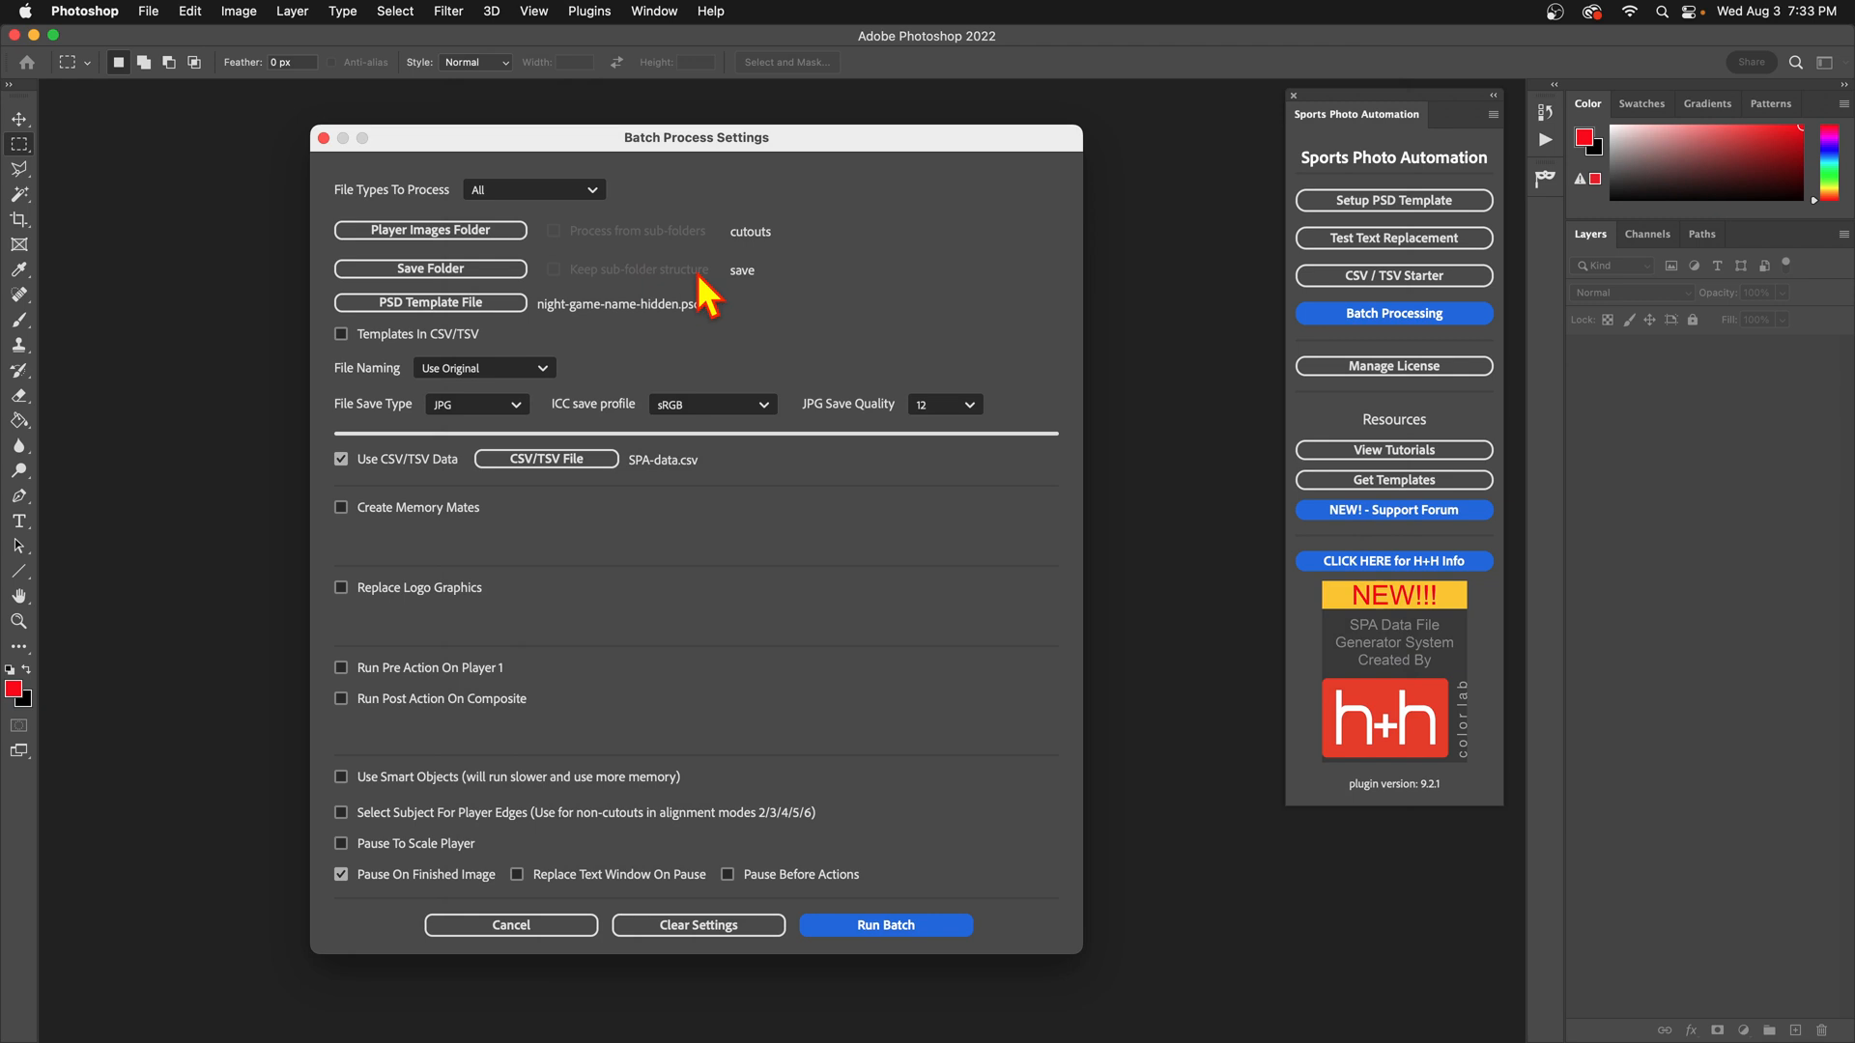
{"action": "left_click", "coordinate": [874, 928]}
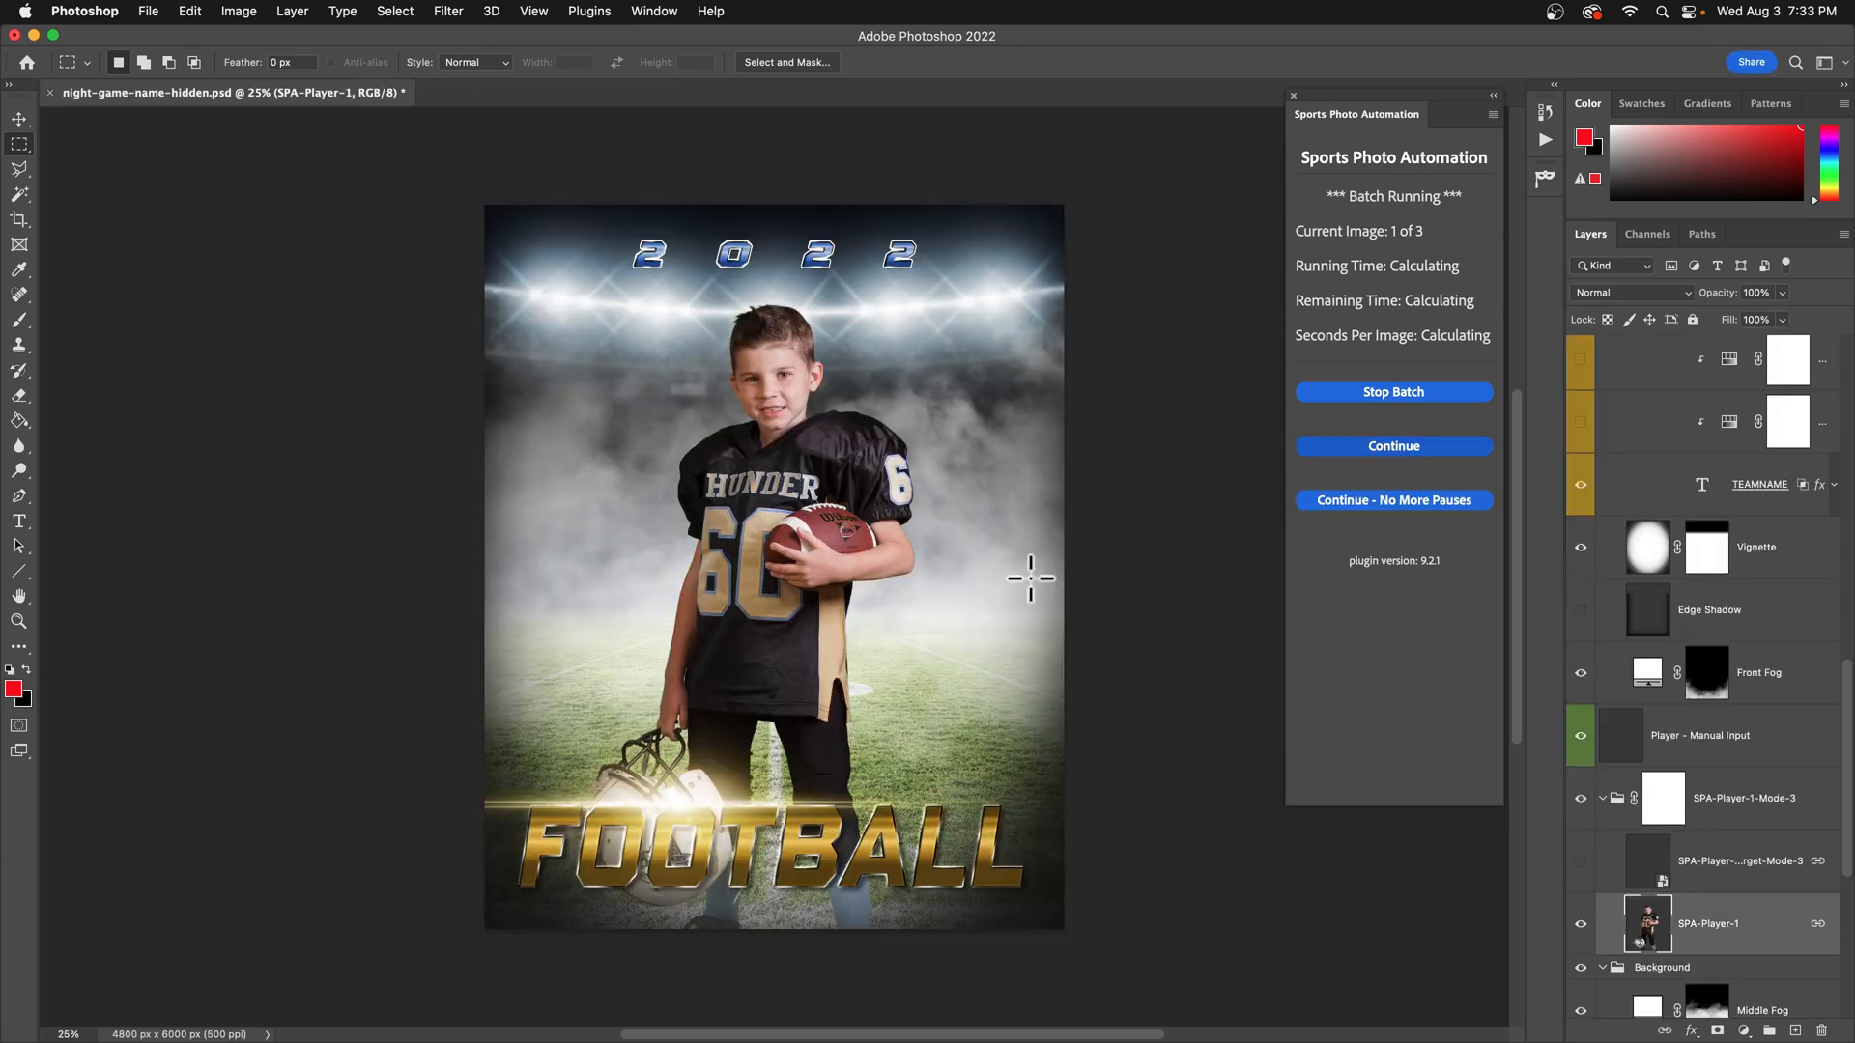
Compare the NAME and TEAMNAME cells for IMG_6987.tif in the LibreOffice spreadsheet with the first hidden-name composite.
{"action": "key", "text": "super+Tab"}
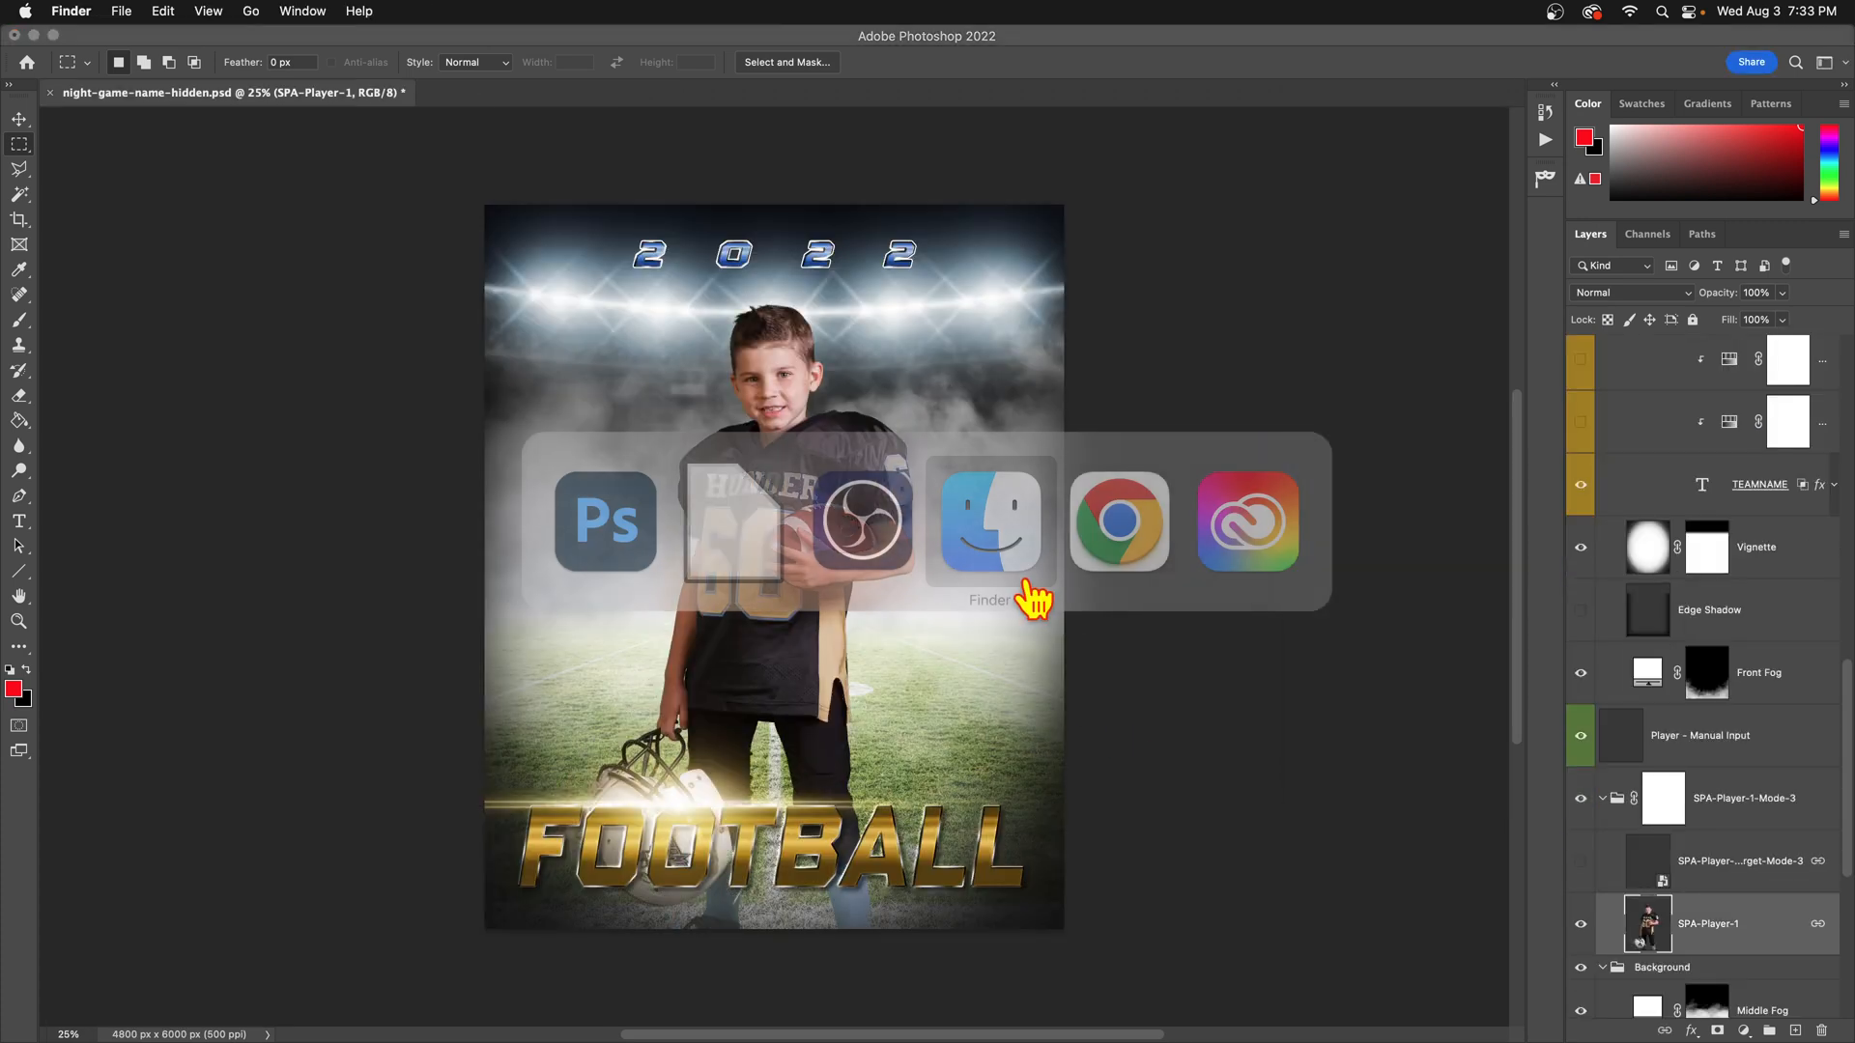
{"action": "key", "text": "super+Tab"}
{"action": "left_click", "coordinate": [858, 510]}
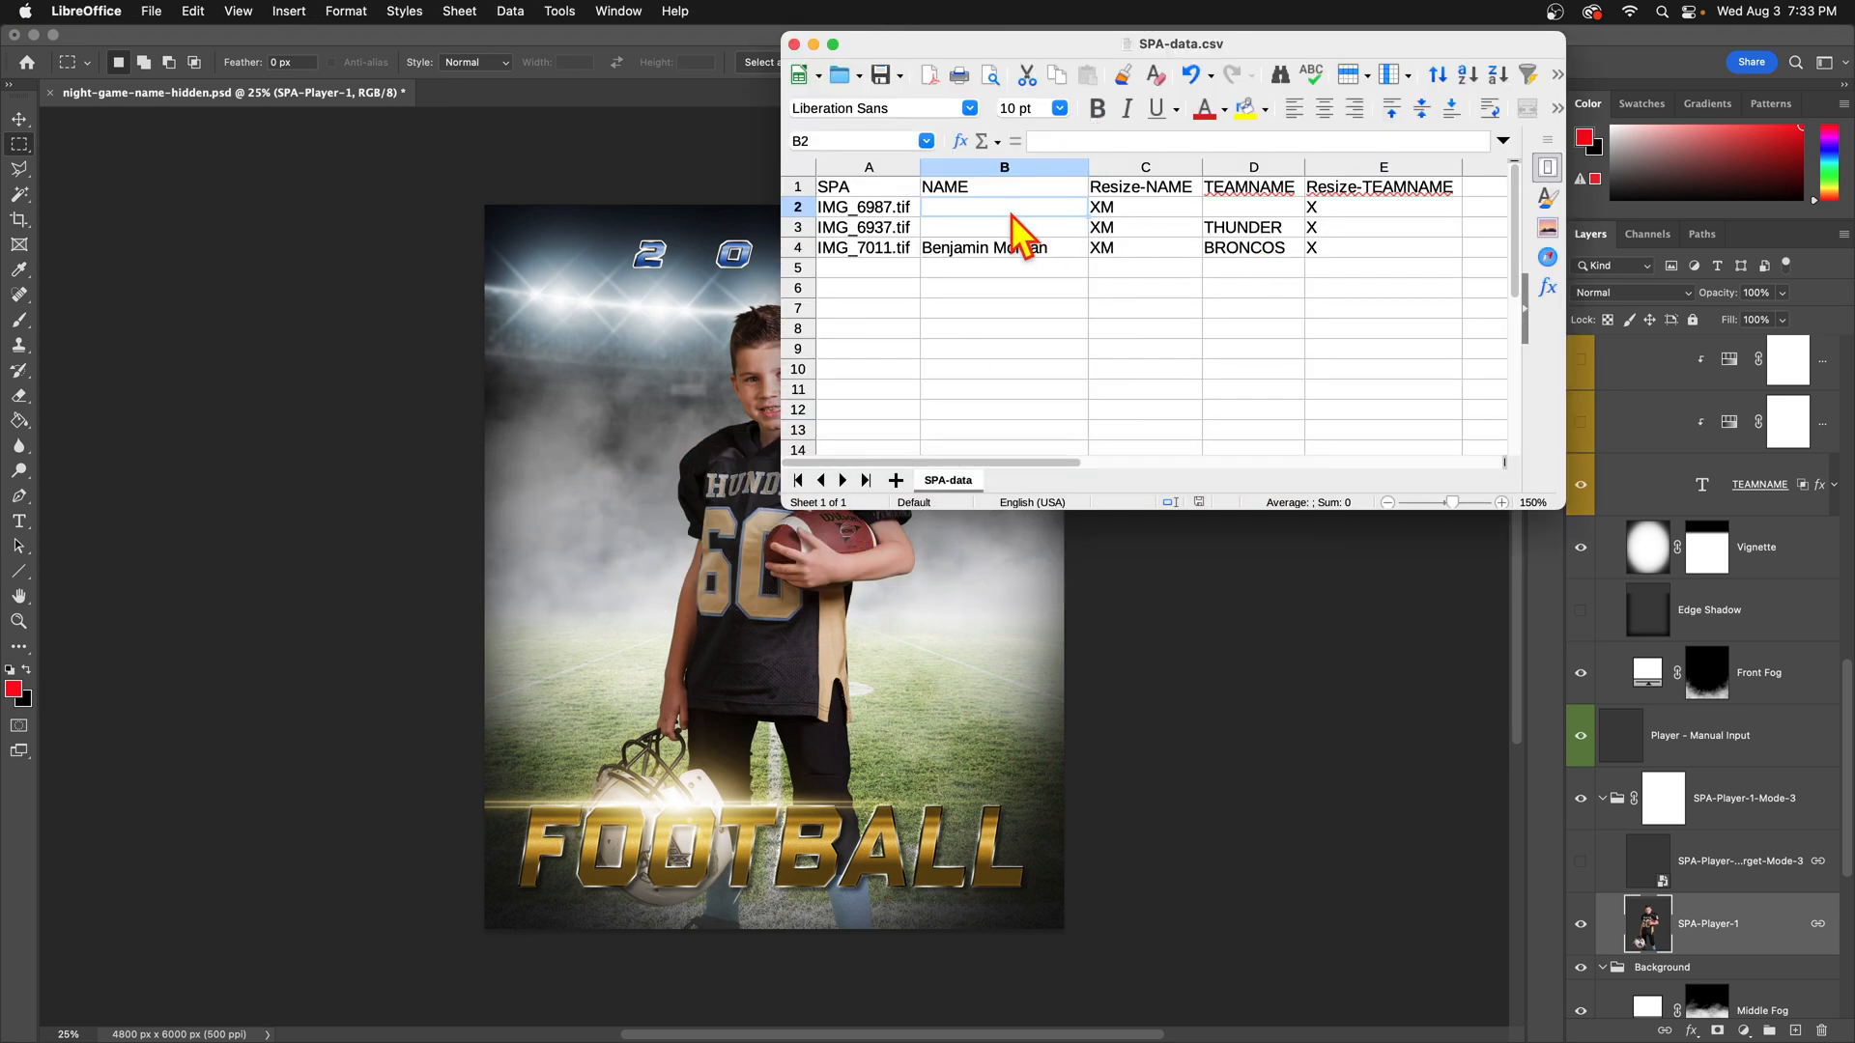
{"action": "left_click", "coordinate": [1257, 209]}
{"action": "left_click", "coordinate": [1053, 211]}
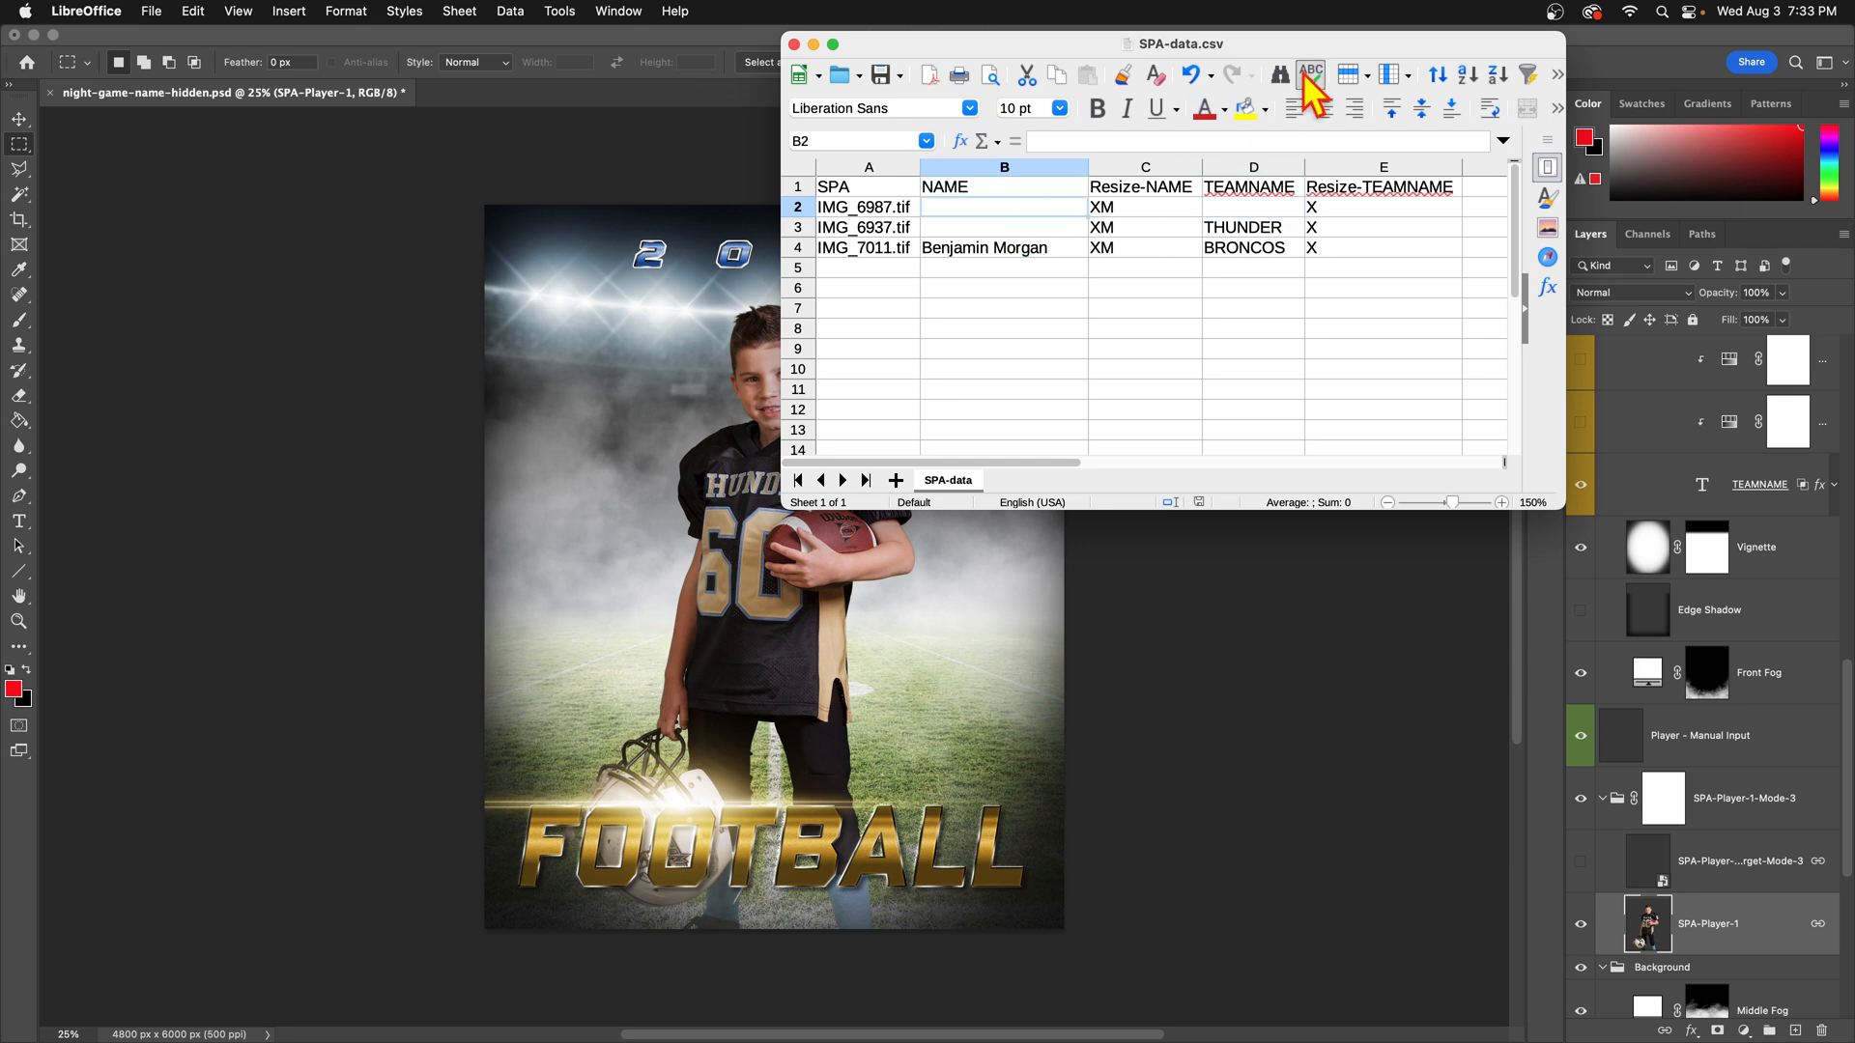
{"action": "left_click_drag", "start_coordinate": [1311, 50], "coordinate": [1199, 113]}
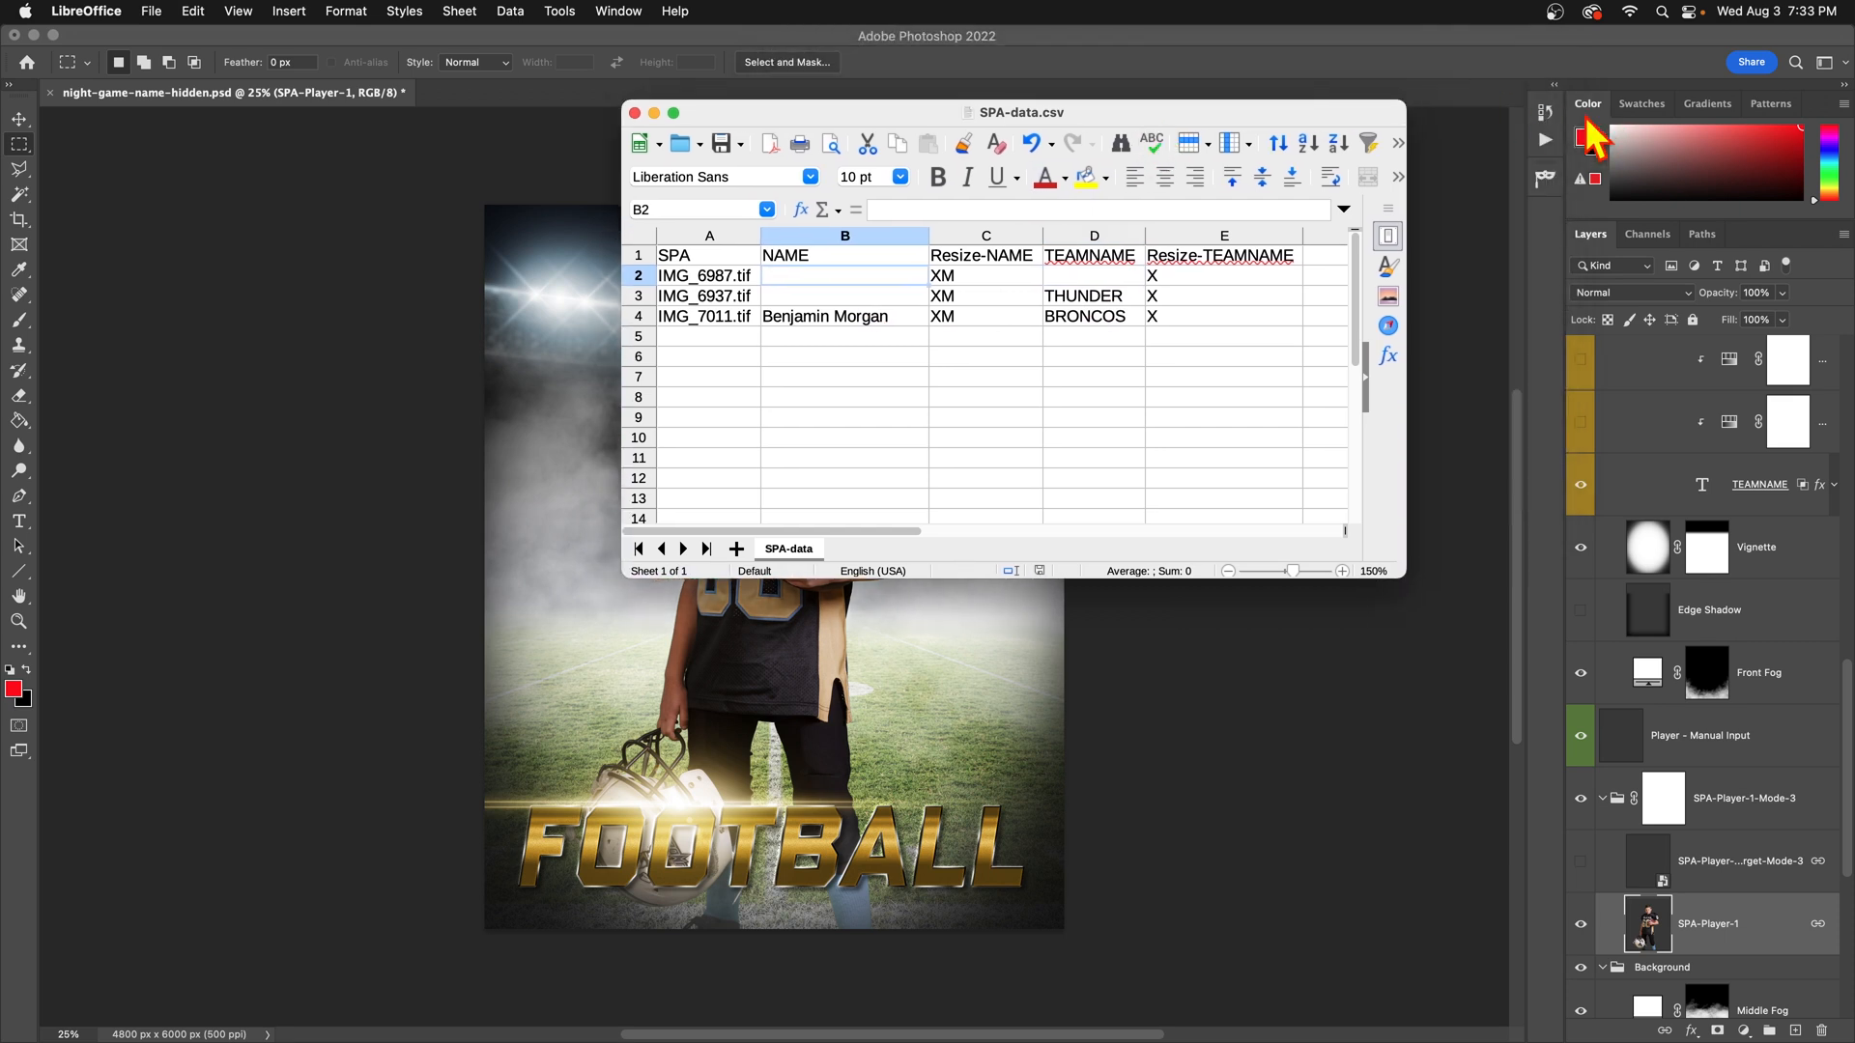
In Photoshop, revert to the night-game-name-hidden.psd opening snapshot in History and inspect the visibility of the NAME and TEAMNAME layers.
{"action": "left_click", "coordinate": [1565, 135]}
{"action": "left_click", "coordinate": [1544, 114]}
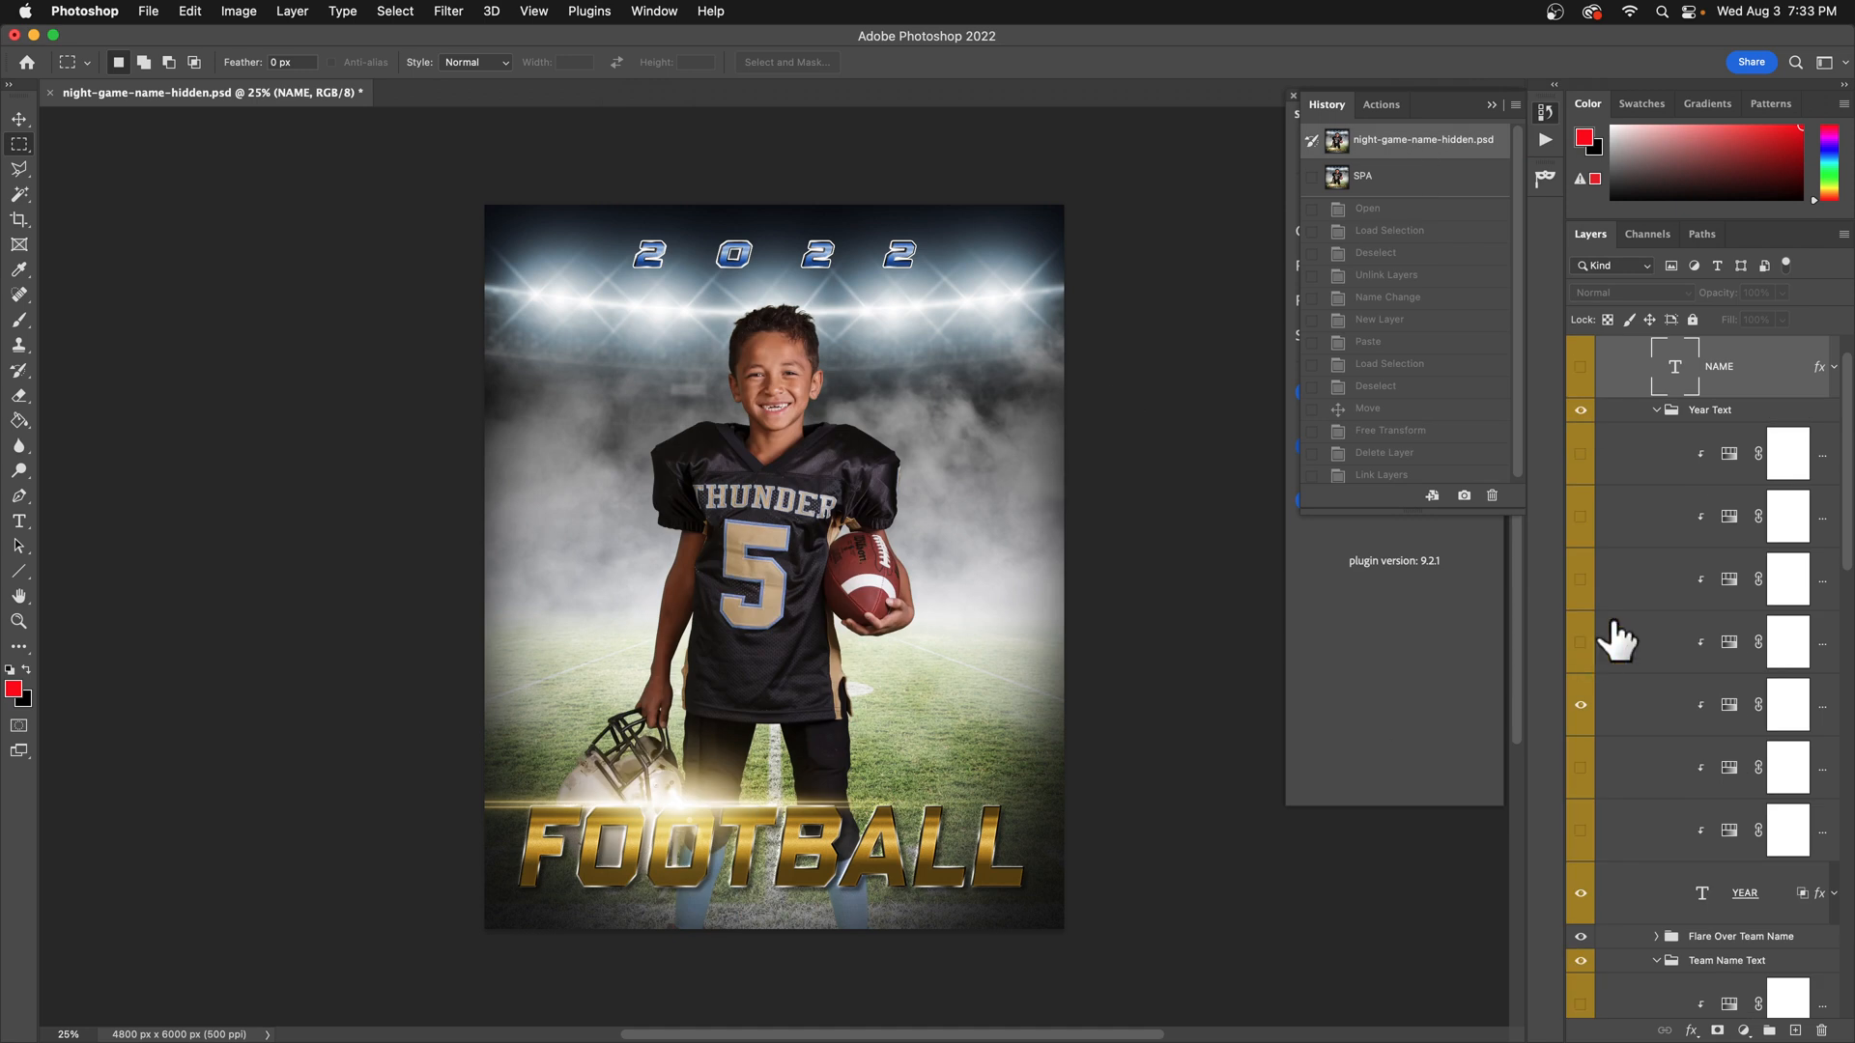
{"action": "scroll", "coordinate": [1698, 609], "scroll_direction": "down", "scroll_amount": 2}
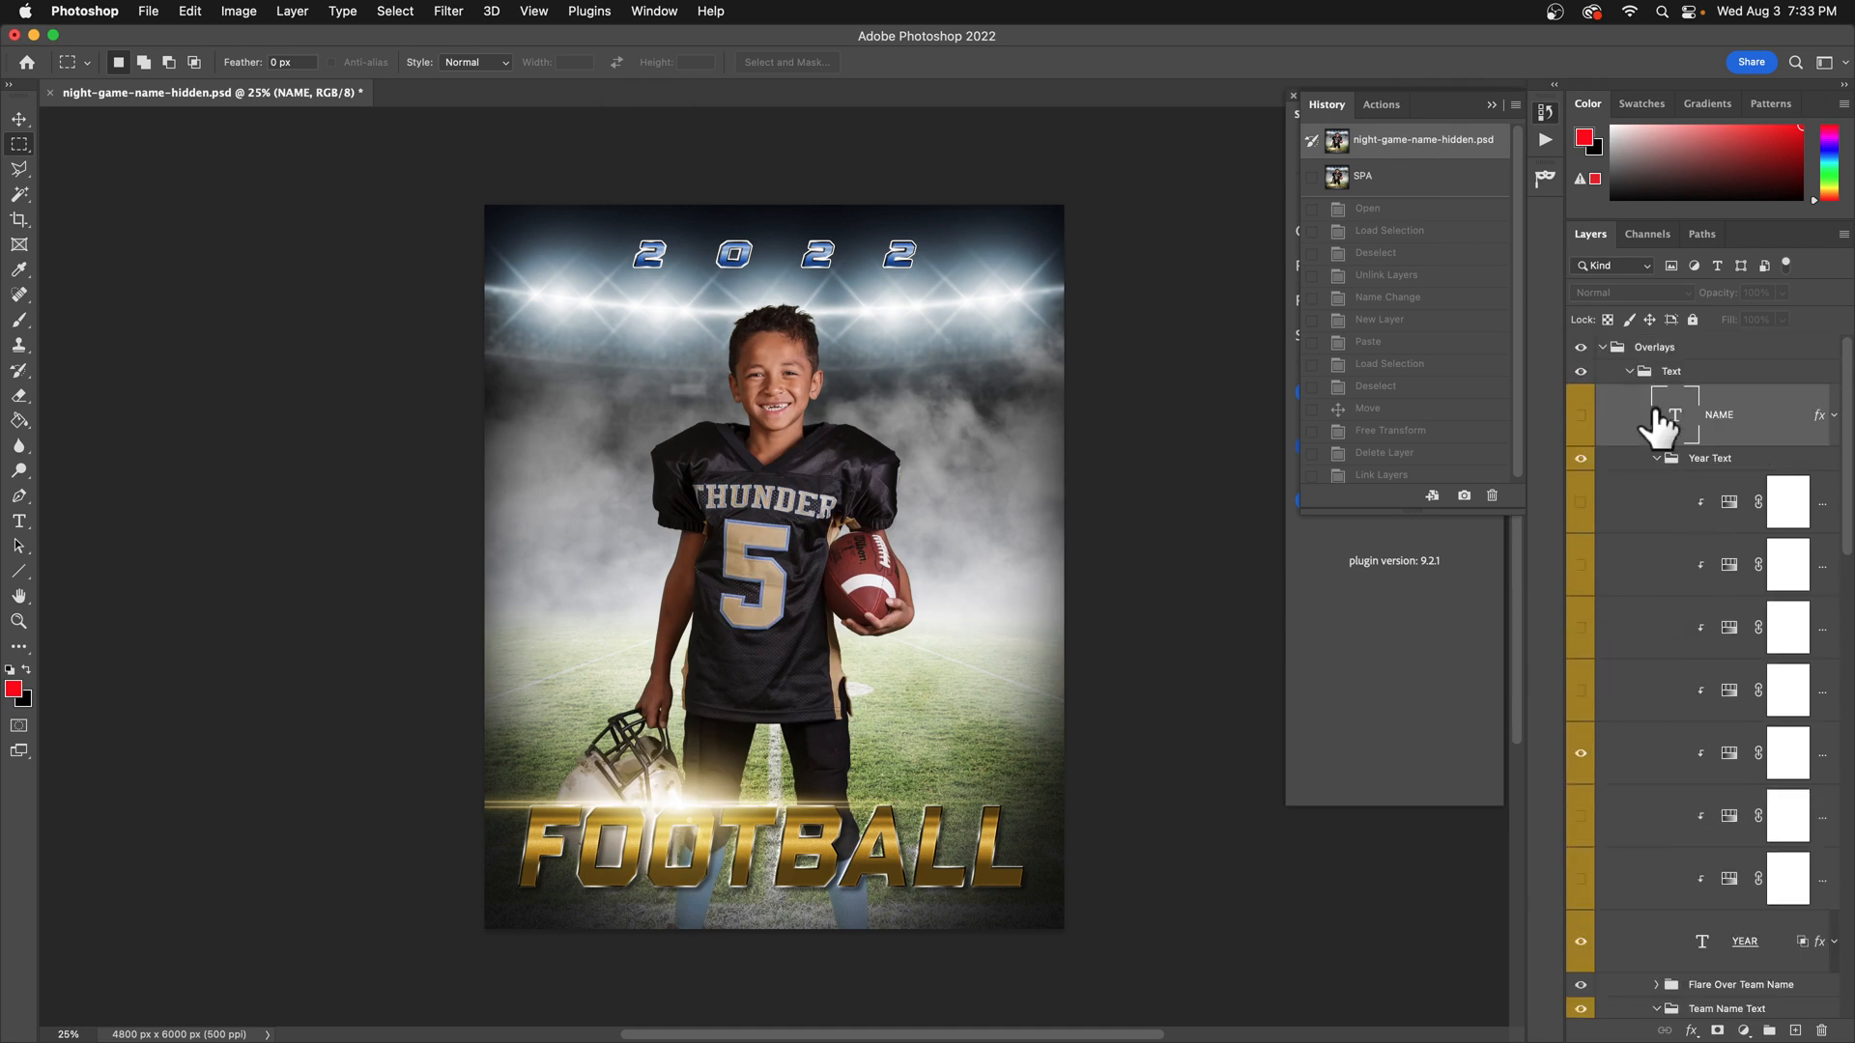
{"action": "scroll", "coordinate": [1700, 580], "scroll_direction": "down", "scroll_amount": 3}
{"action": "scroll", "coordinate": [1720, 657], "scroll_direction": "down", "scroll_amount": 8}
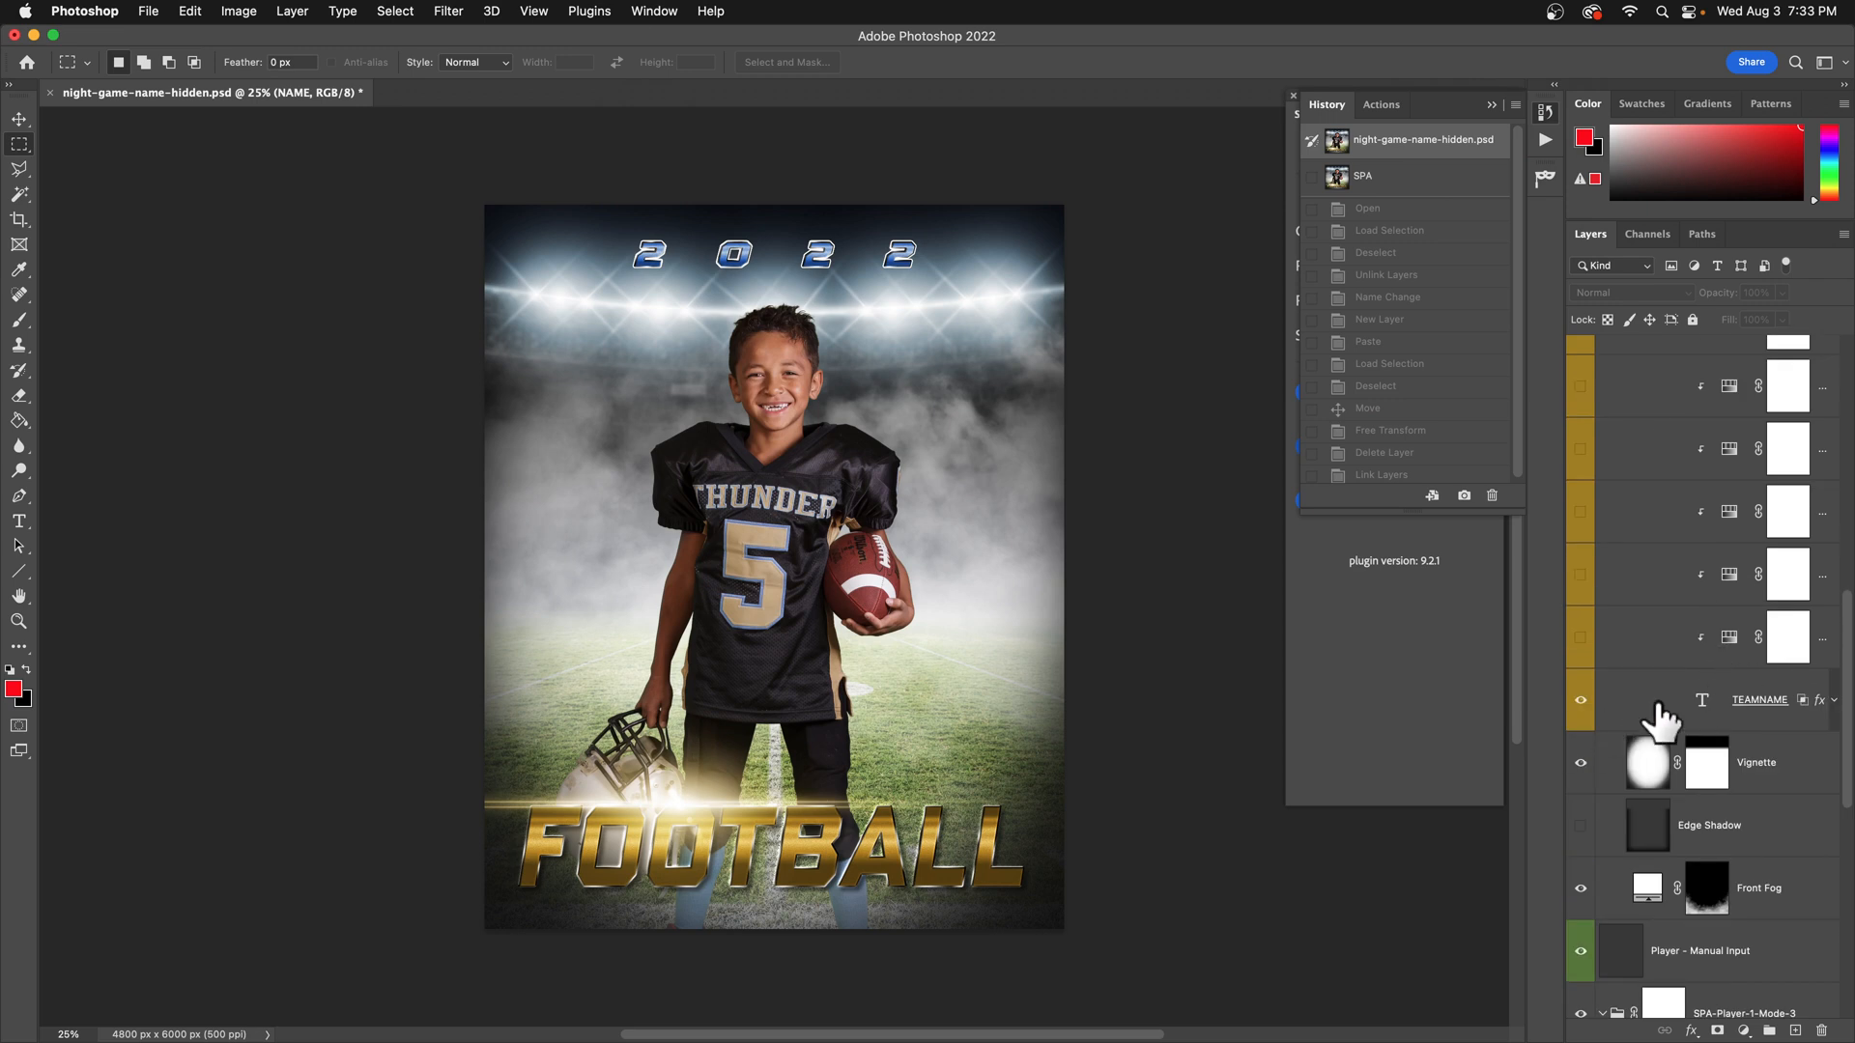
Return the composite to its final Link Layers state in History.
{"action": "scroll", "coordinate": [1454, 348], "scroll_direction": "down", "scroll_amount": 1}
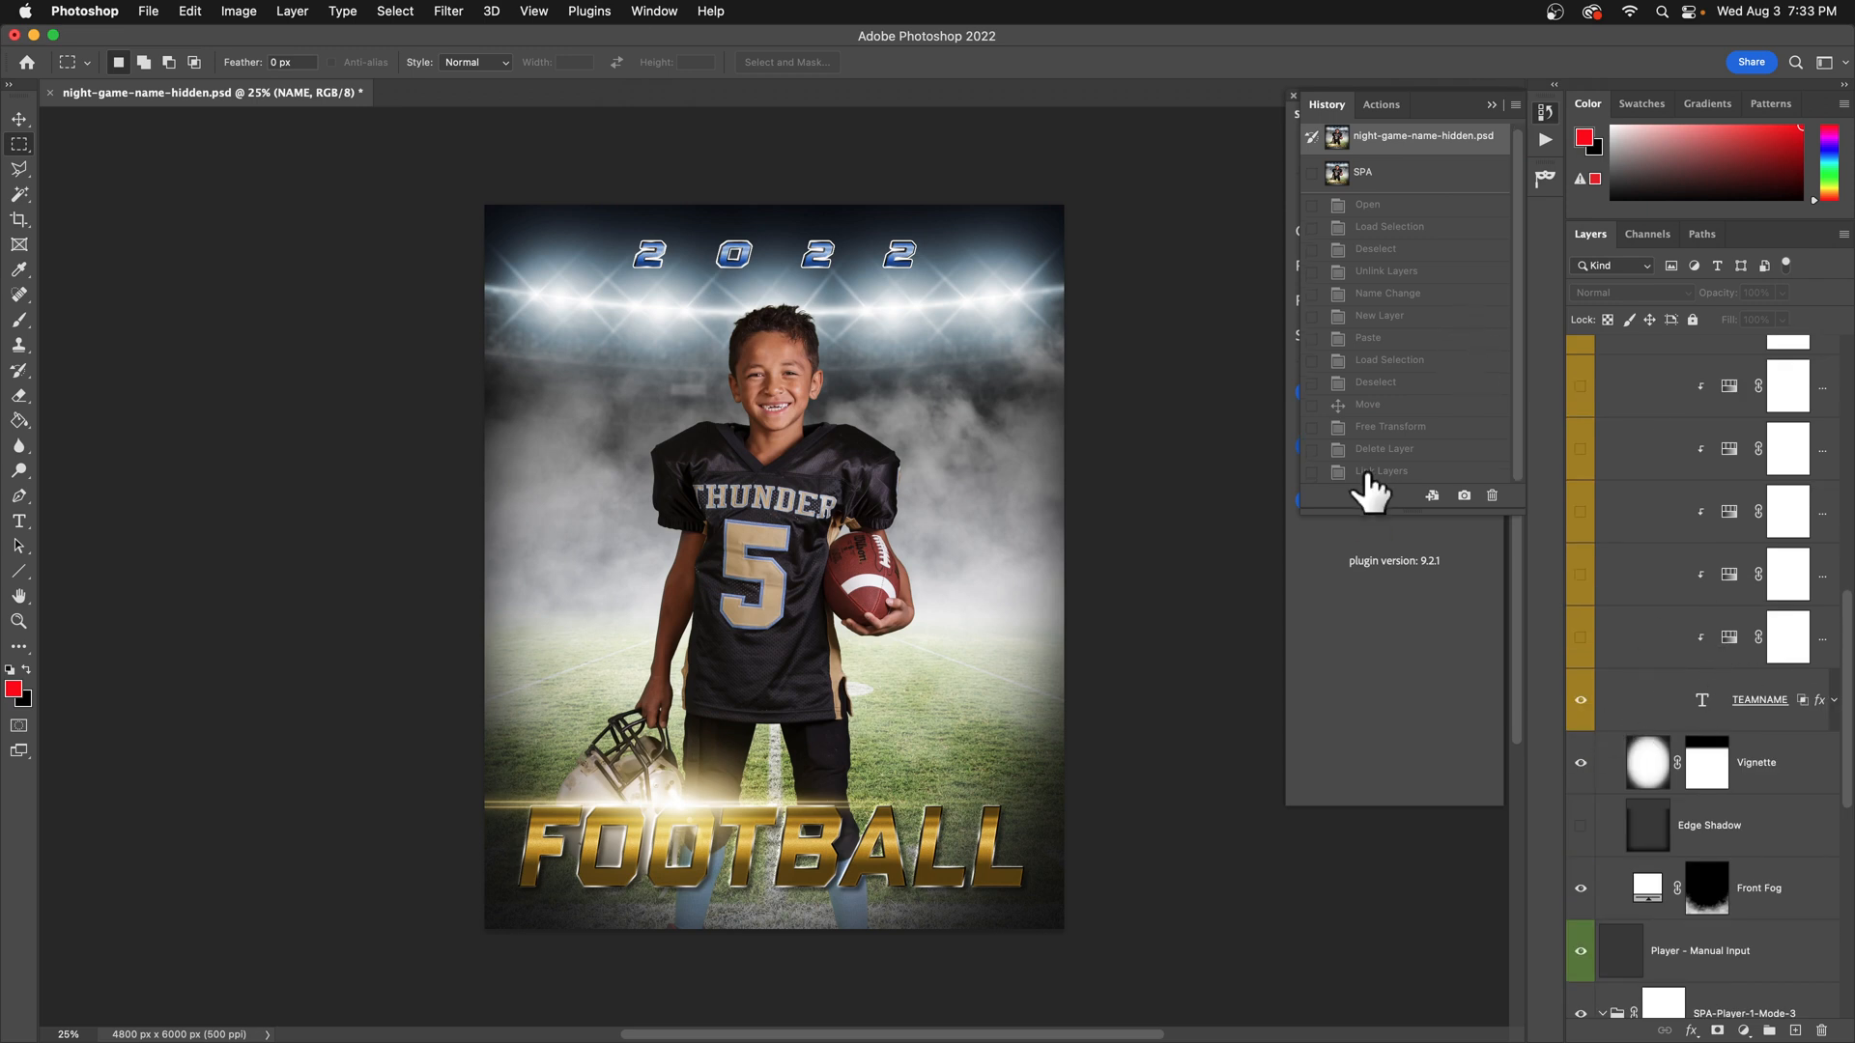
{"action": "left_click", "coordinate": [1365, 471]}
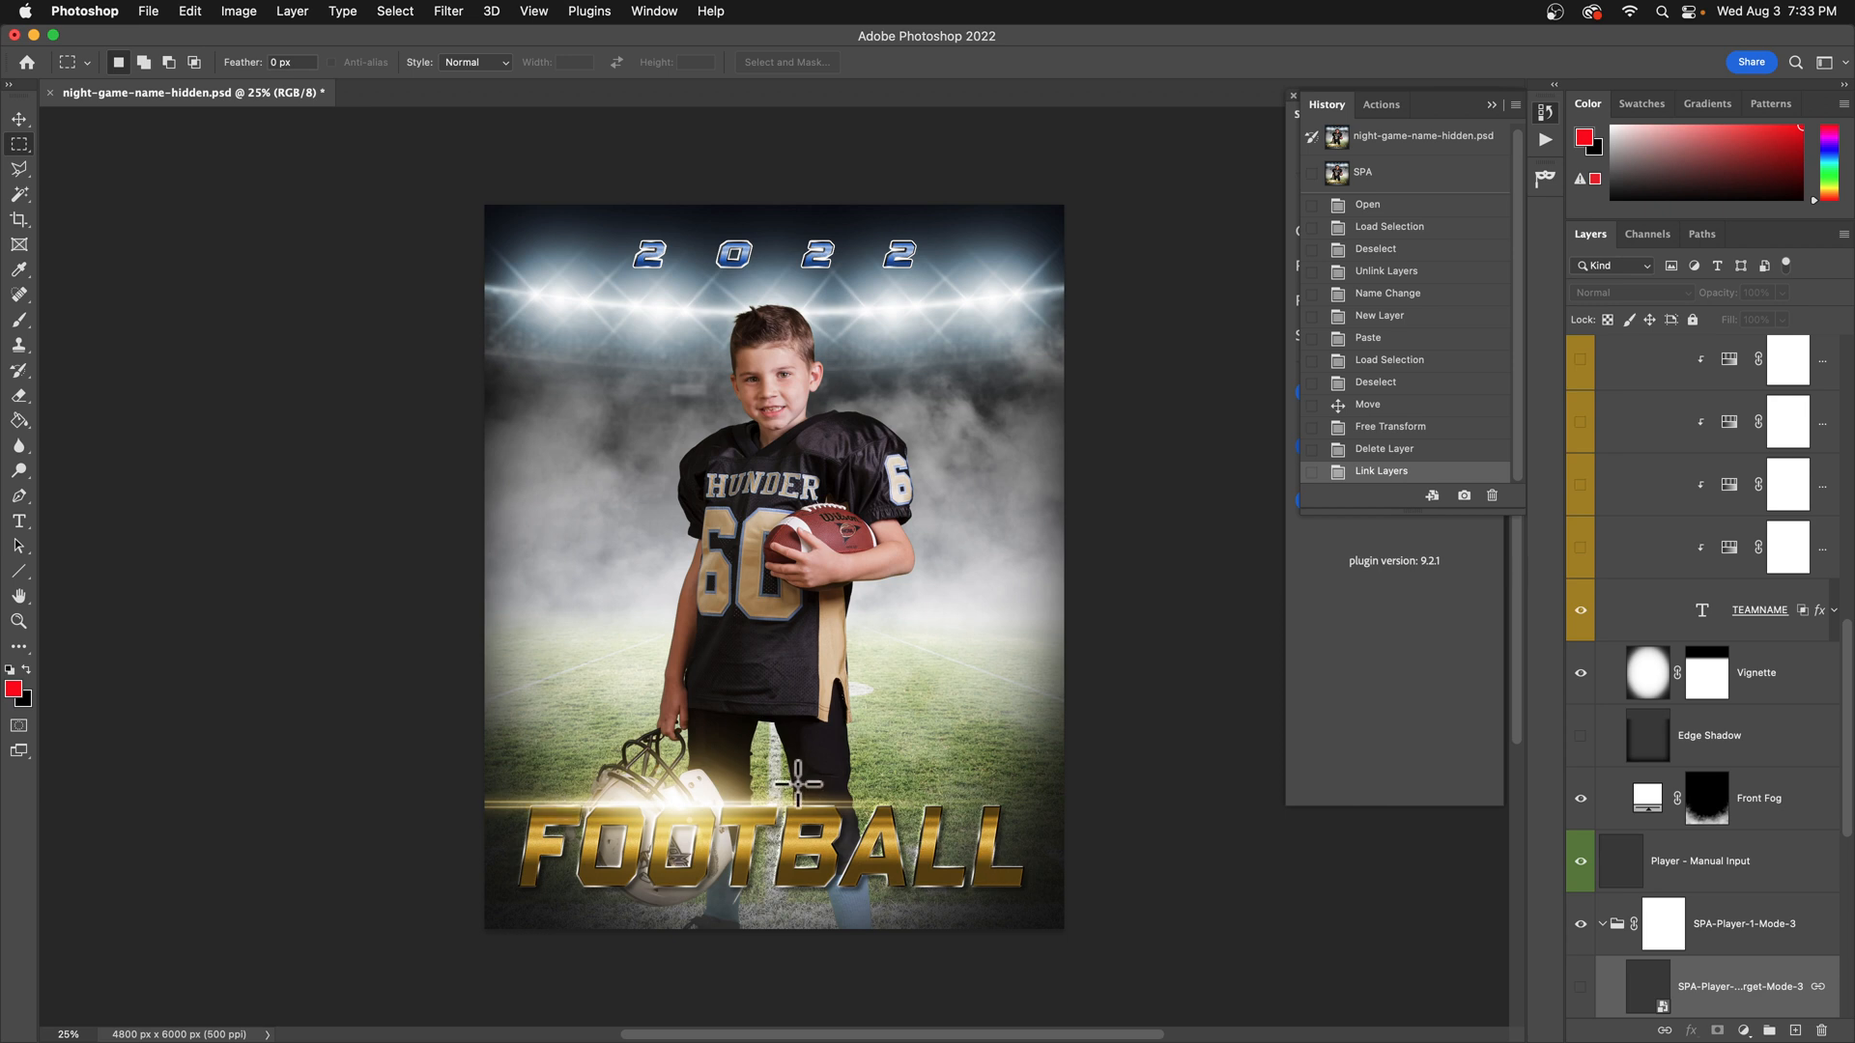
In LibreOffice, check the NAME and TEAMNAME cells for IMG_6987.tif against the first composite, moving the spreadsheet window off the image.
{"action": "key", "text": "super+Tab"}
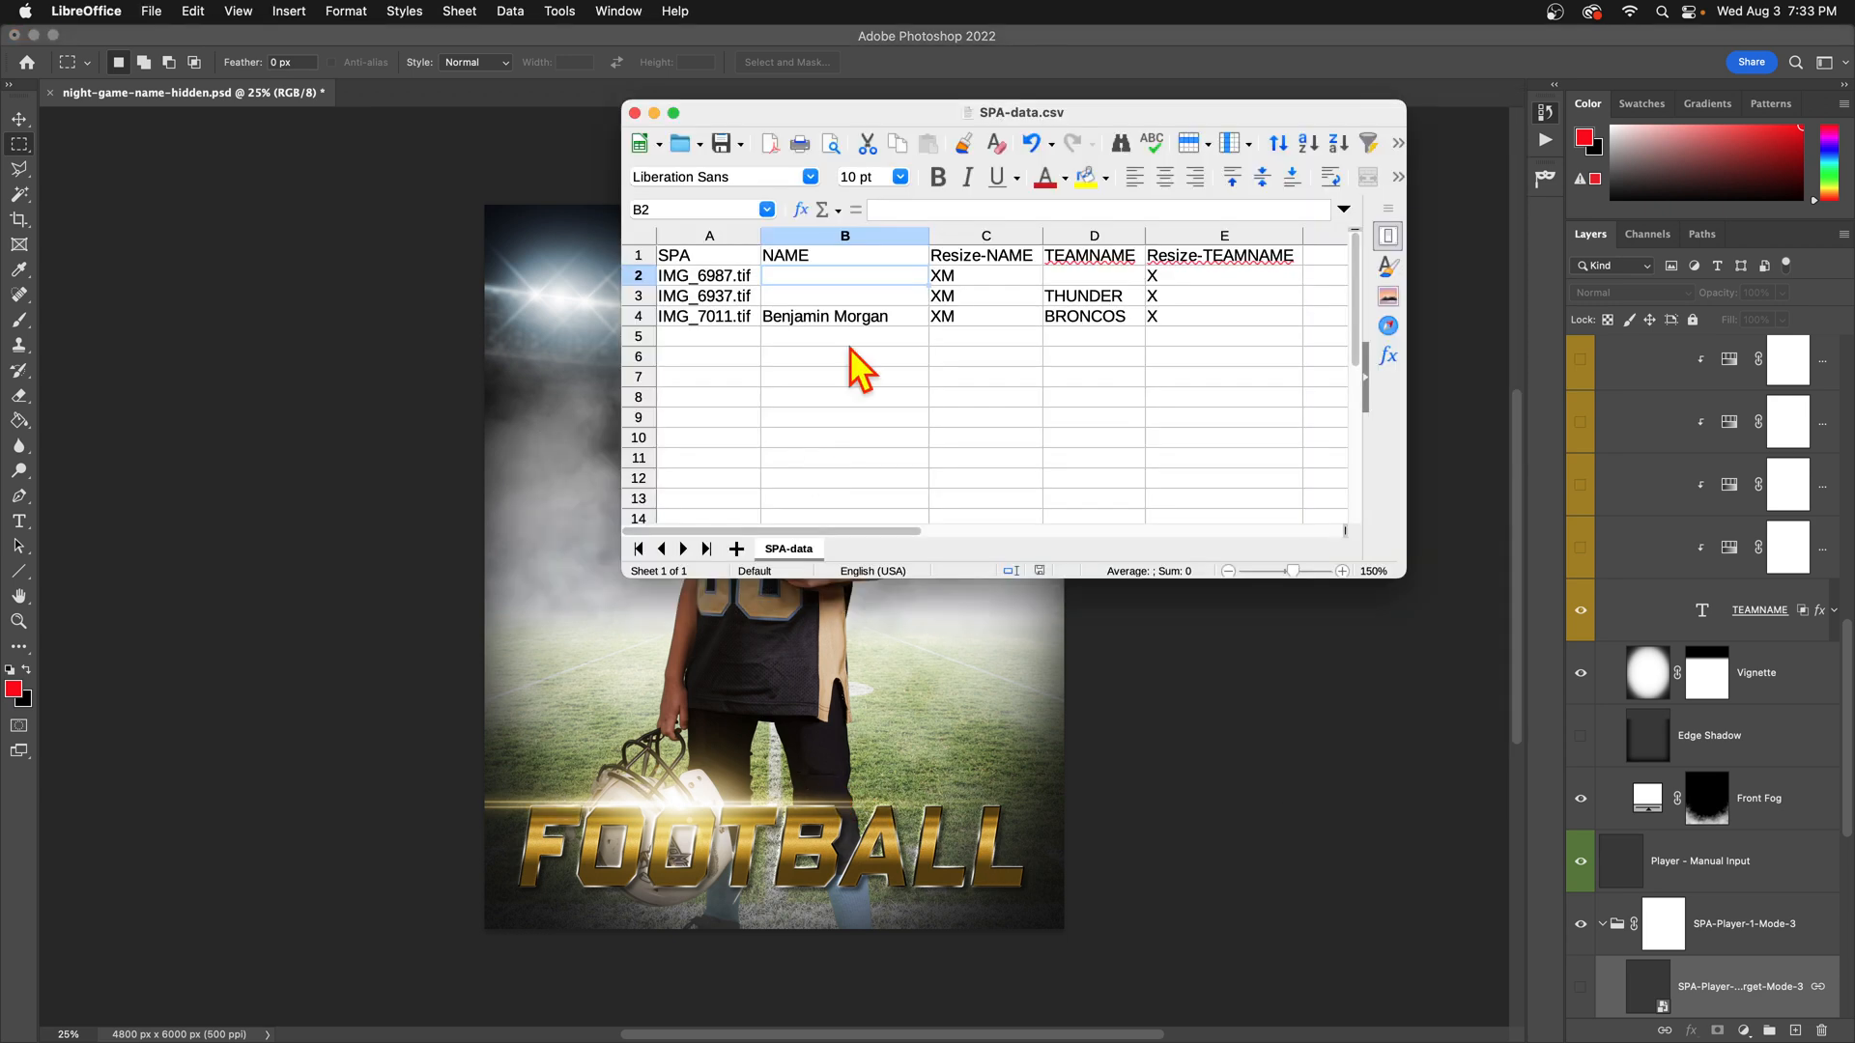
{"action": "left_click", "coordinate": [1070, 278]}
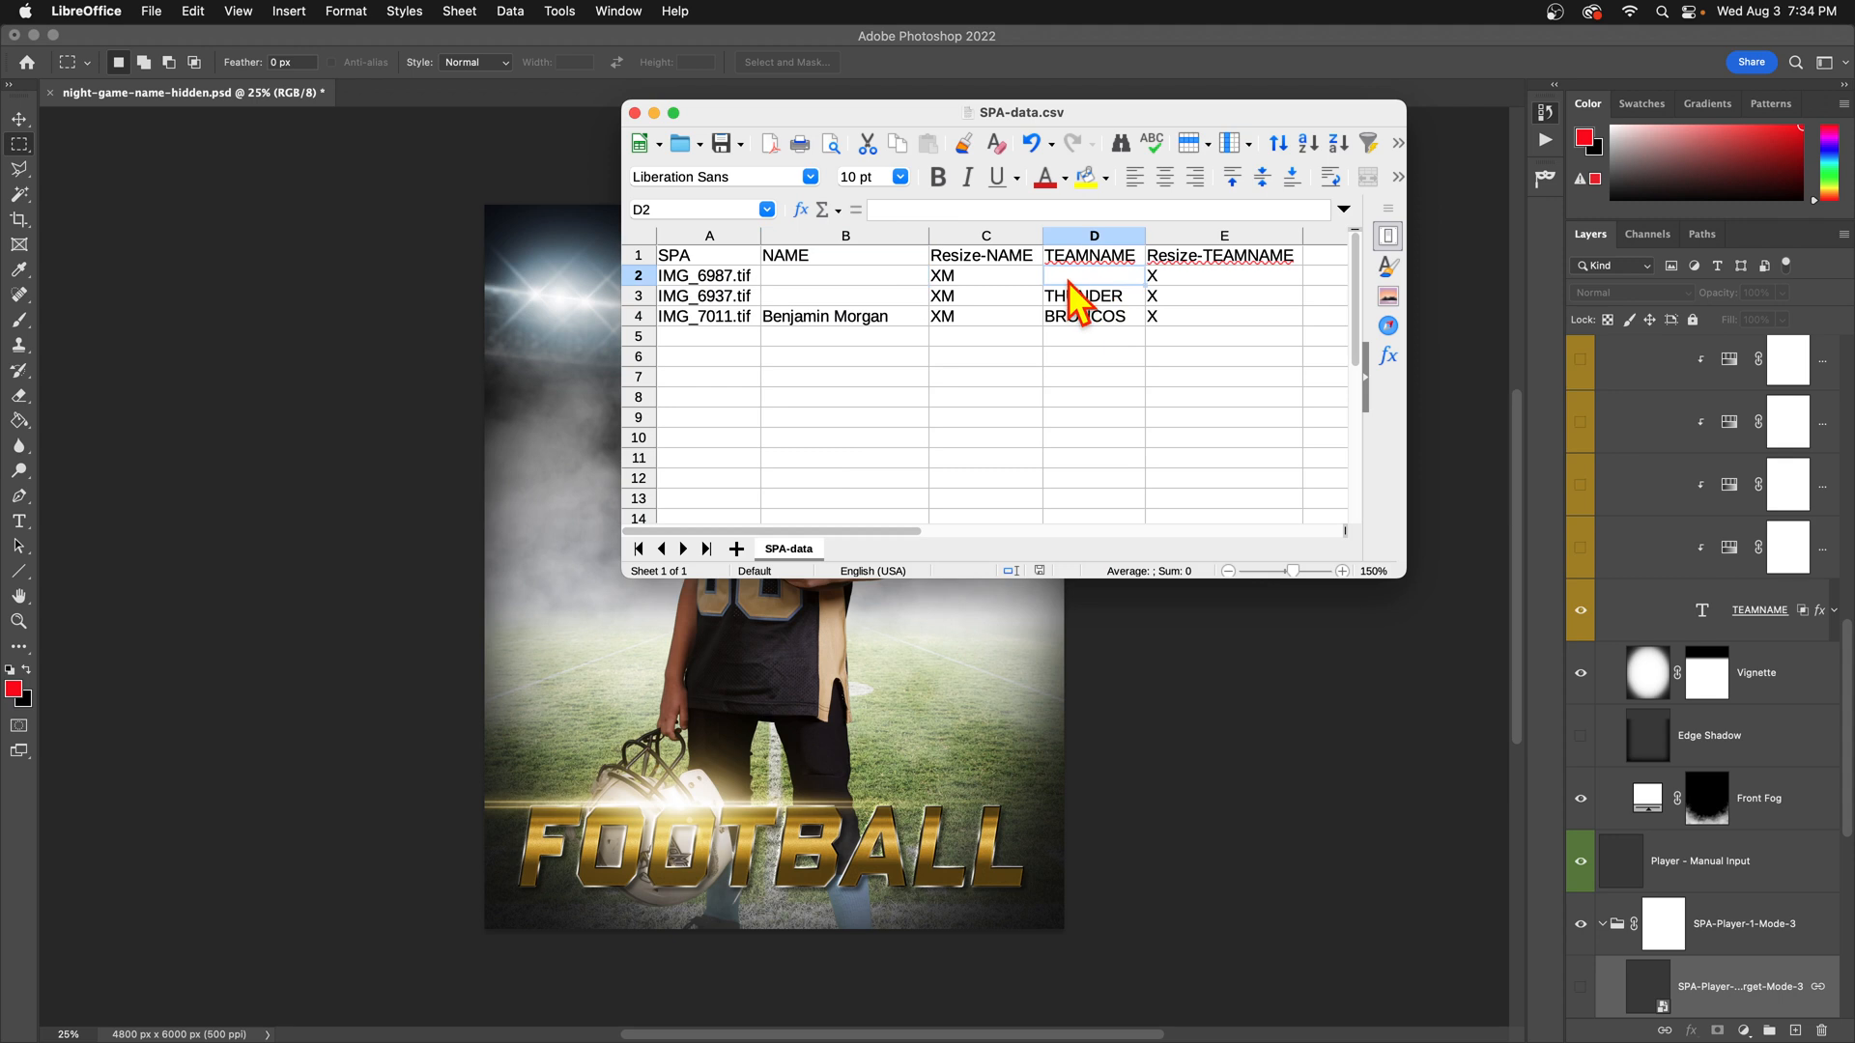
{"action": "left_click", "coordinate": [885, 279]}
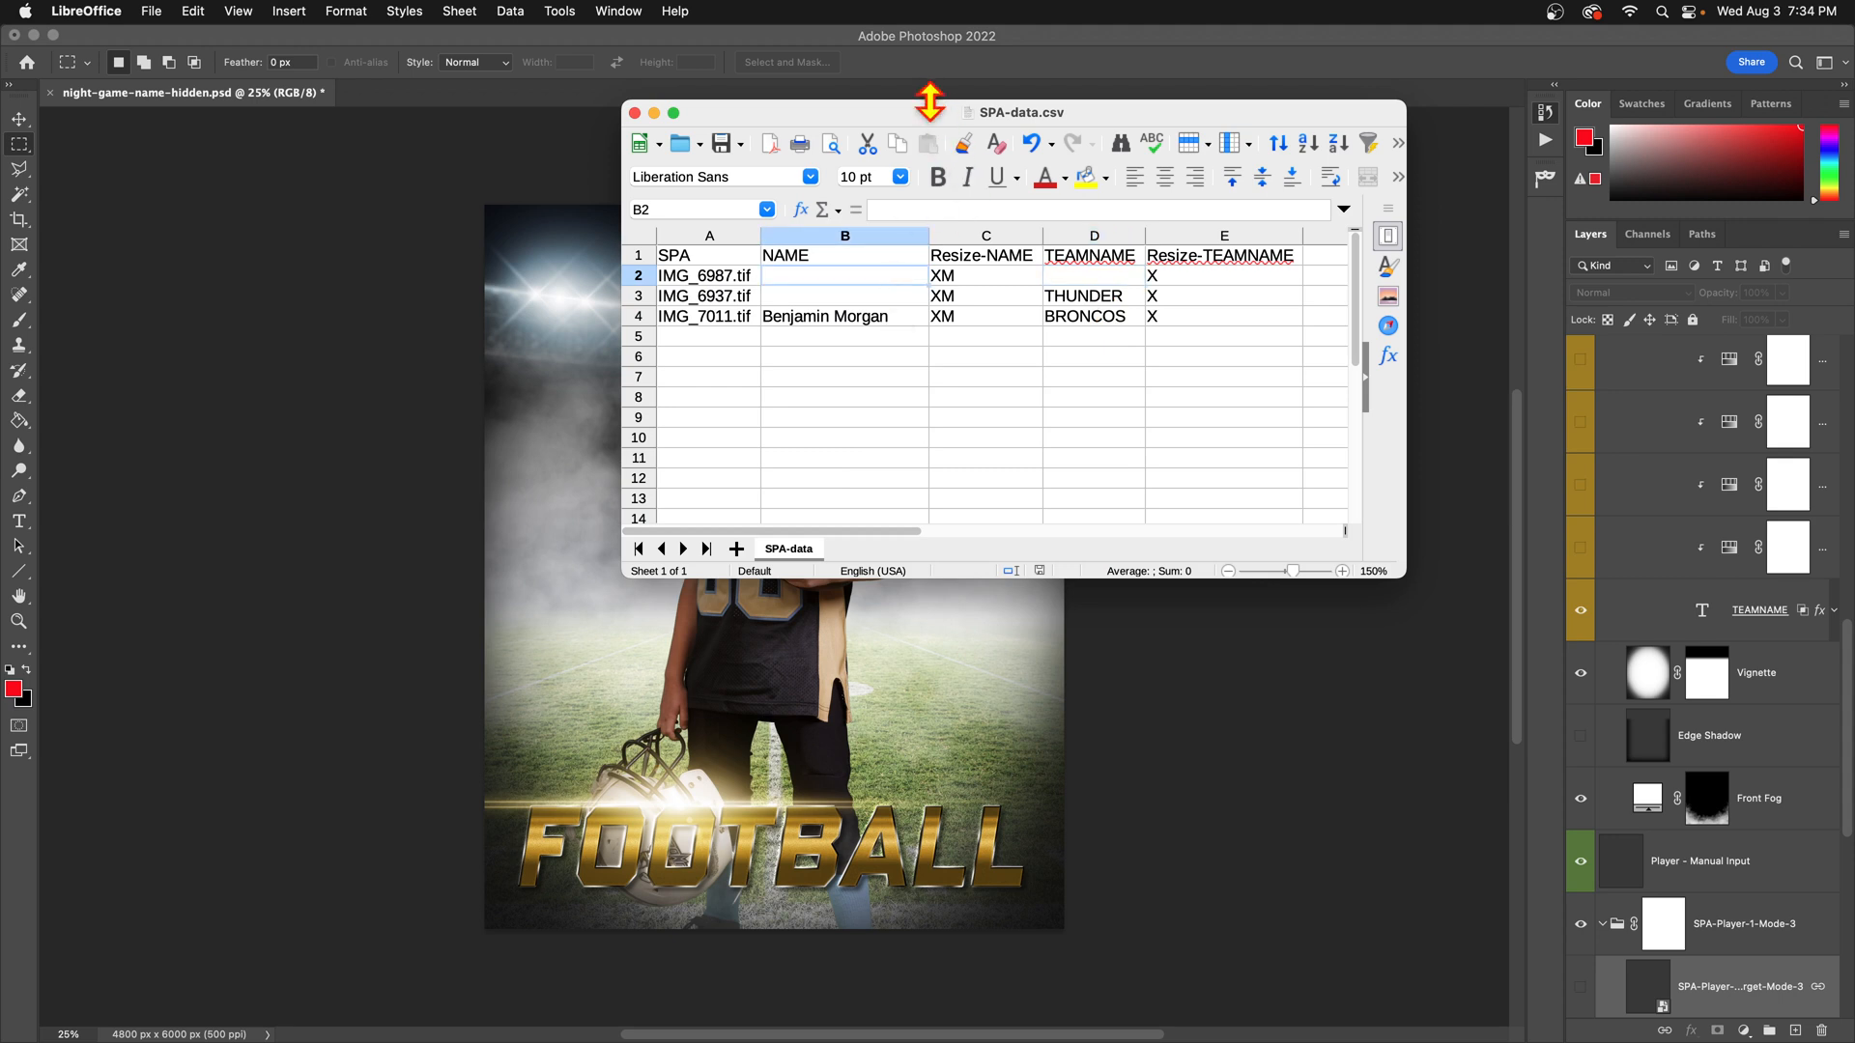
{"action": "left_click_drag", "start_coordinate": [934, 112], "coordinate": [1109, 39]}
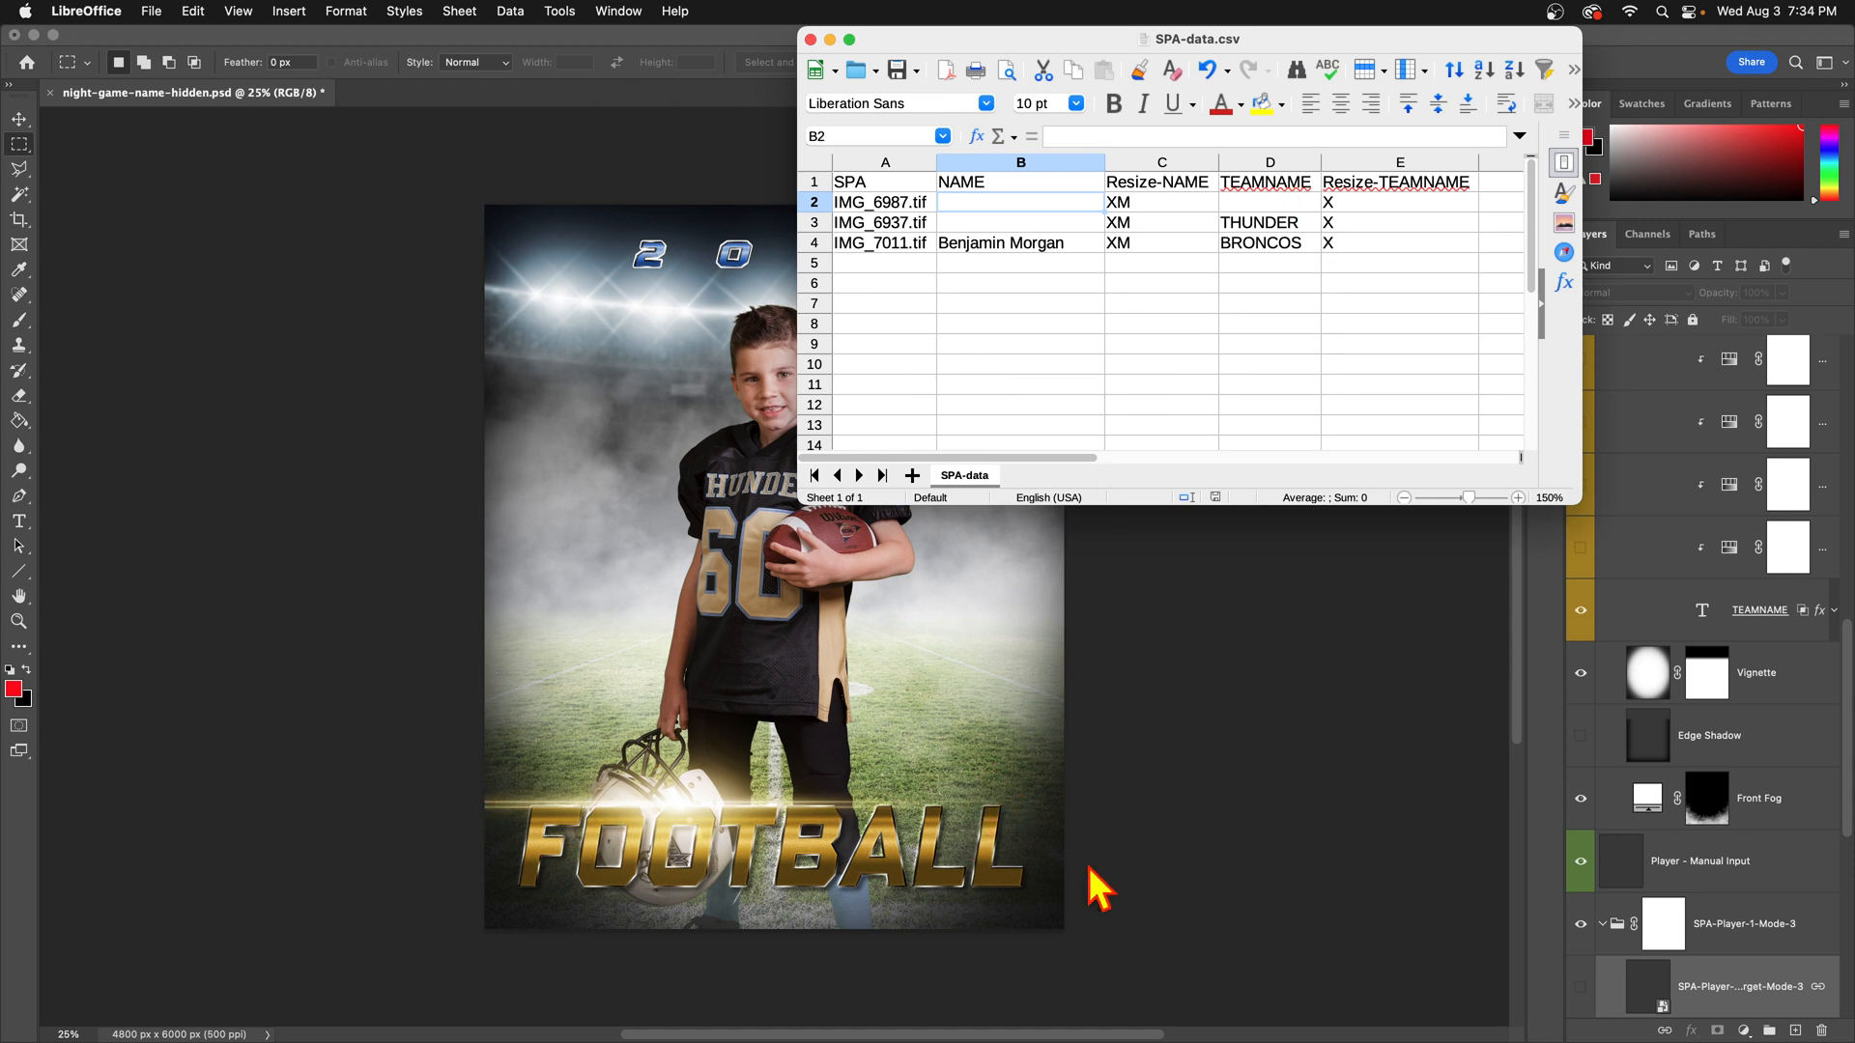
{"action": "left_click", "coordinate": [1133, 863]}
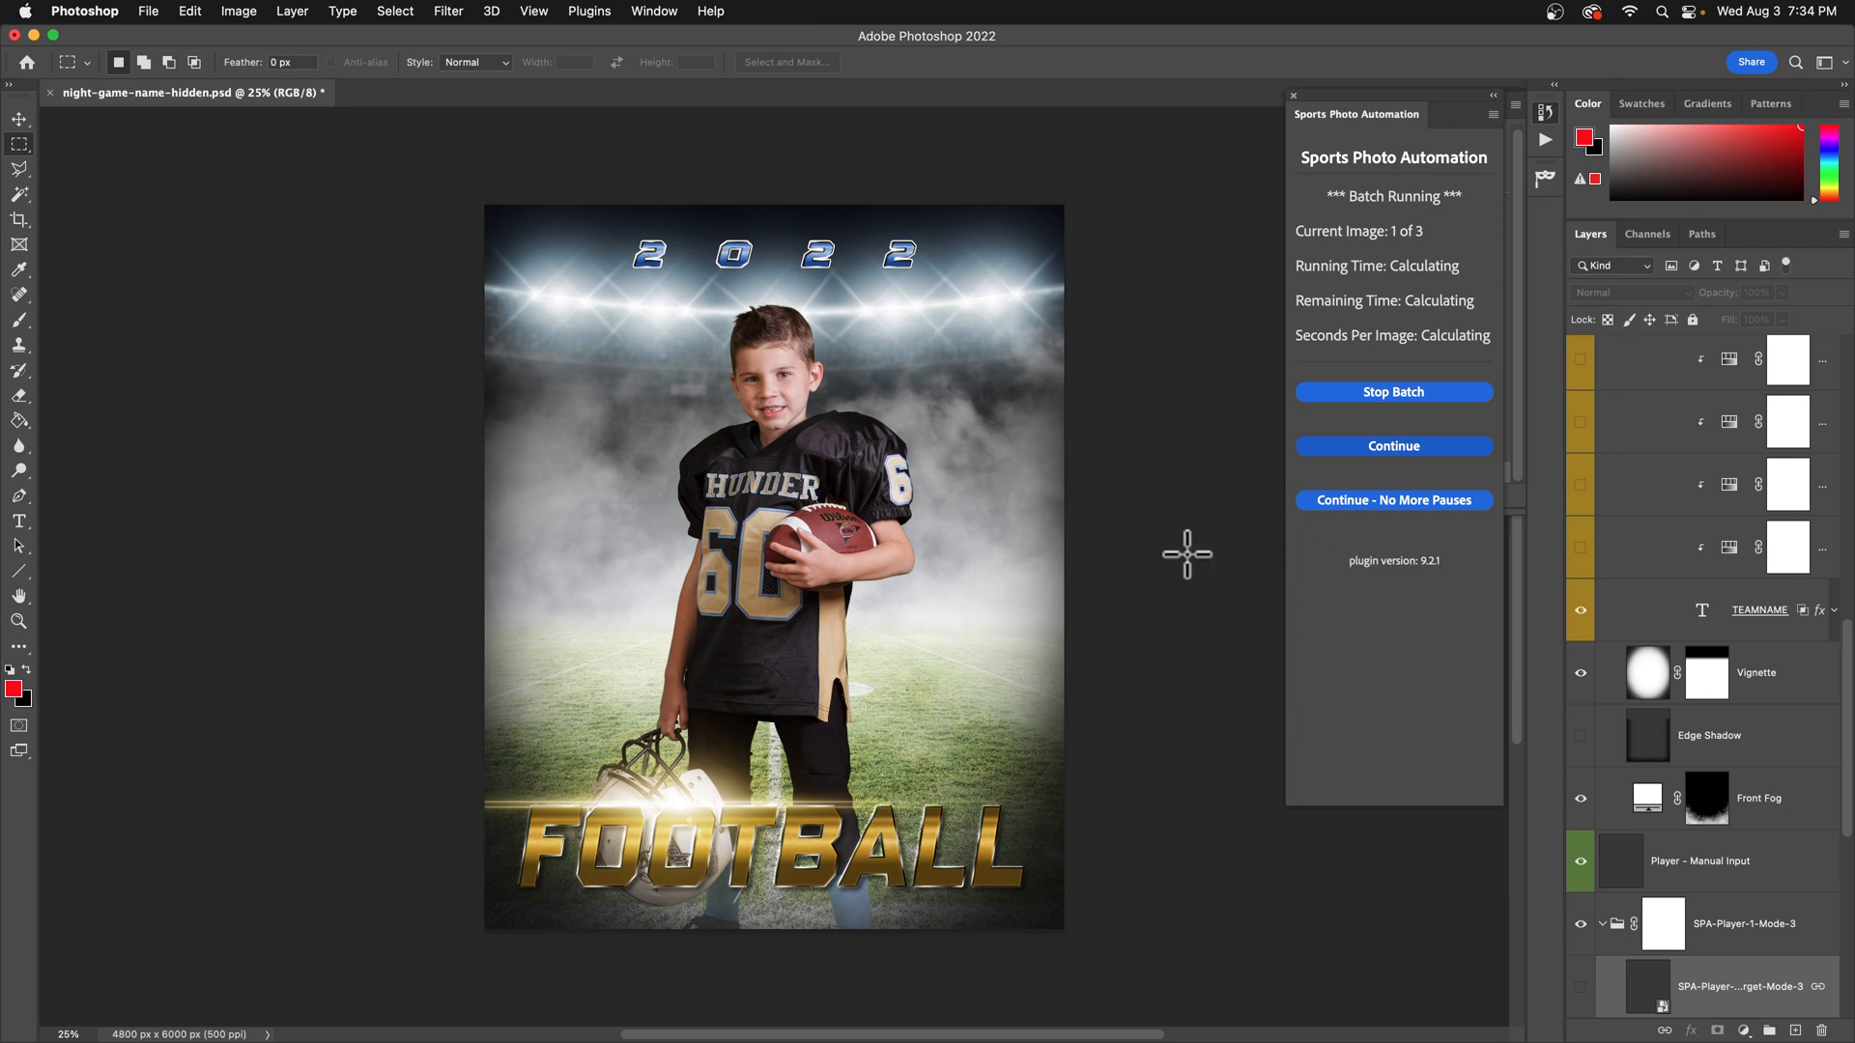
Continue the batch in Photoshop to the second image and compare it with the NAME and TEAMNAME cells for IMG_6937.tif in LibreOffice.
{"action": "left_click", "coordinate": [1418, 447]}
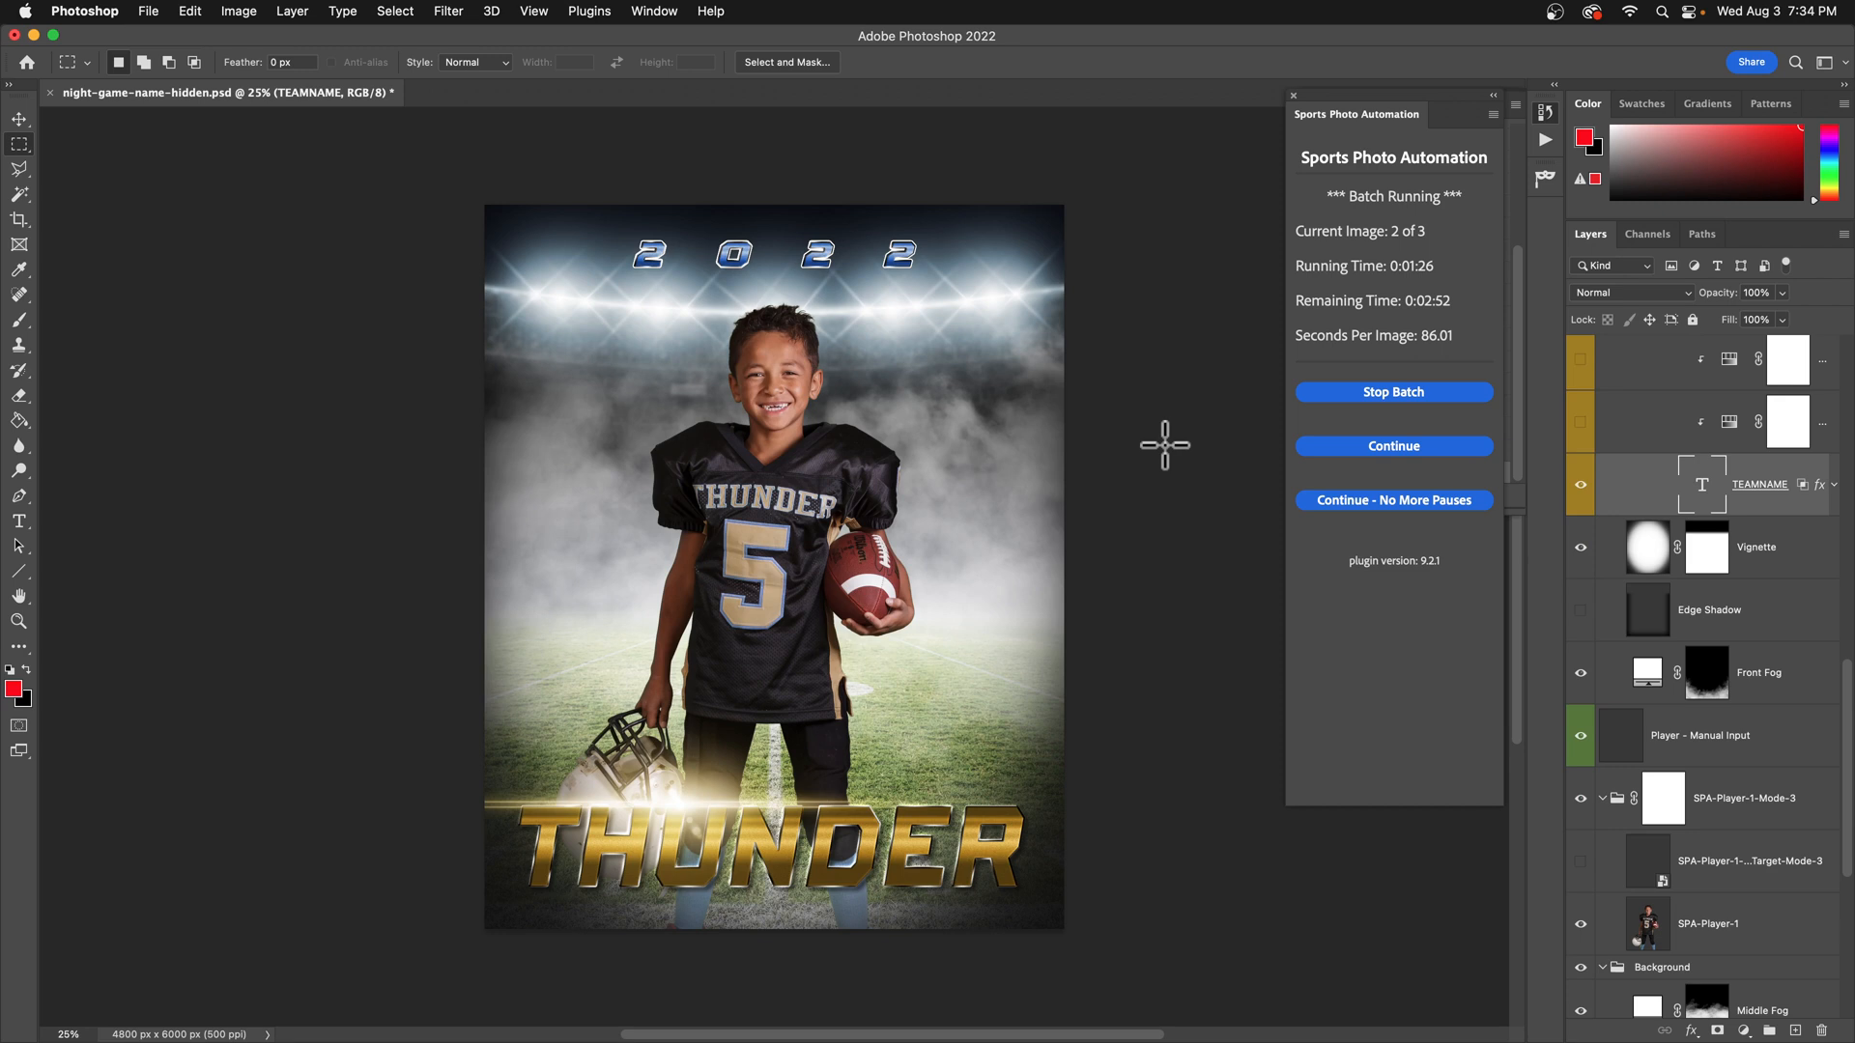
{"action": "key", "text": "super+Tab"}
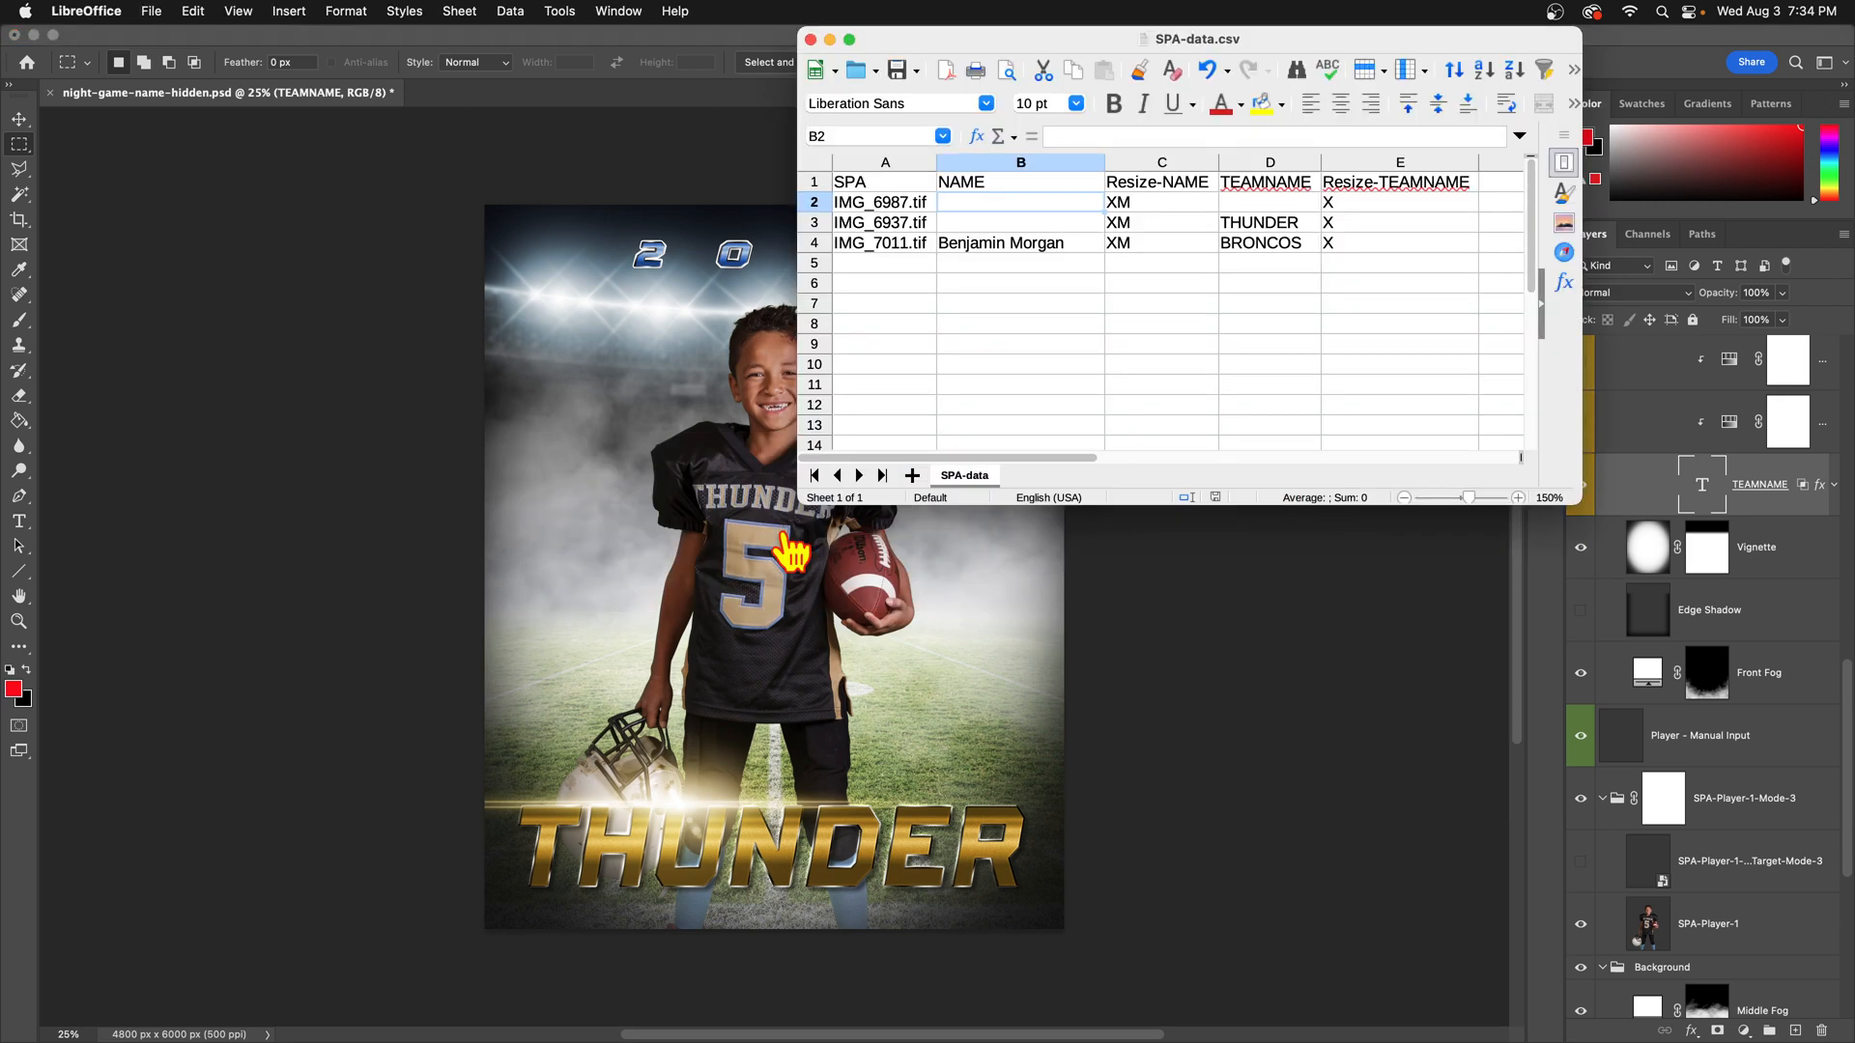
{"action": "left_click", "coordinate": [1037, 224]}
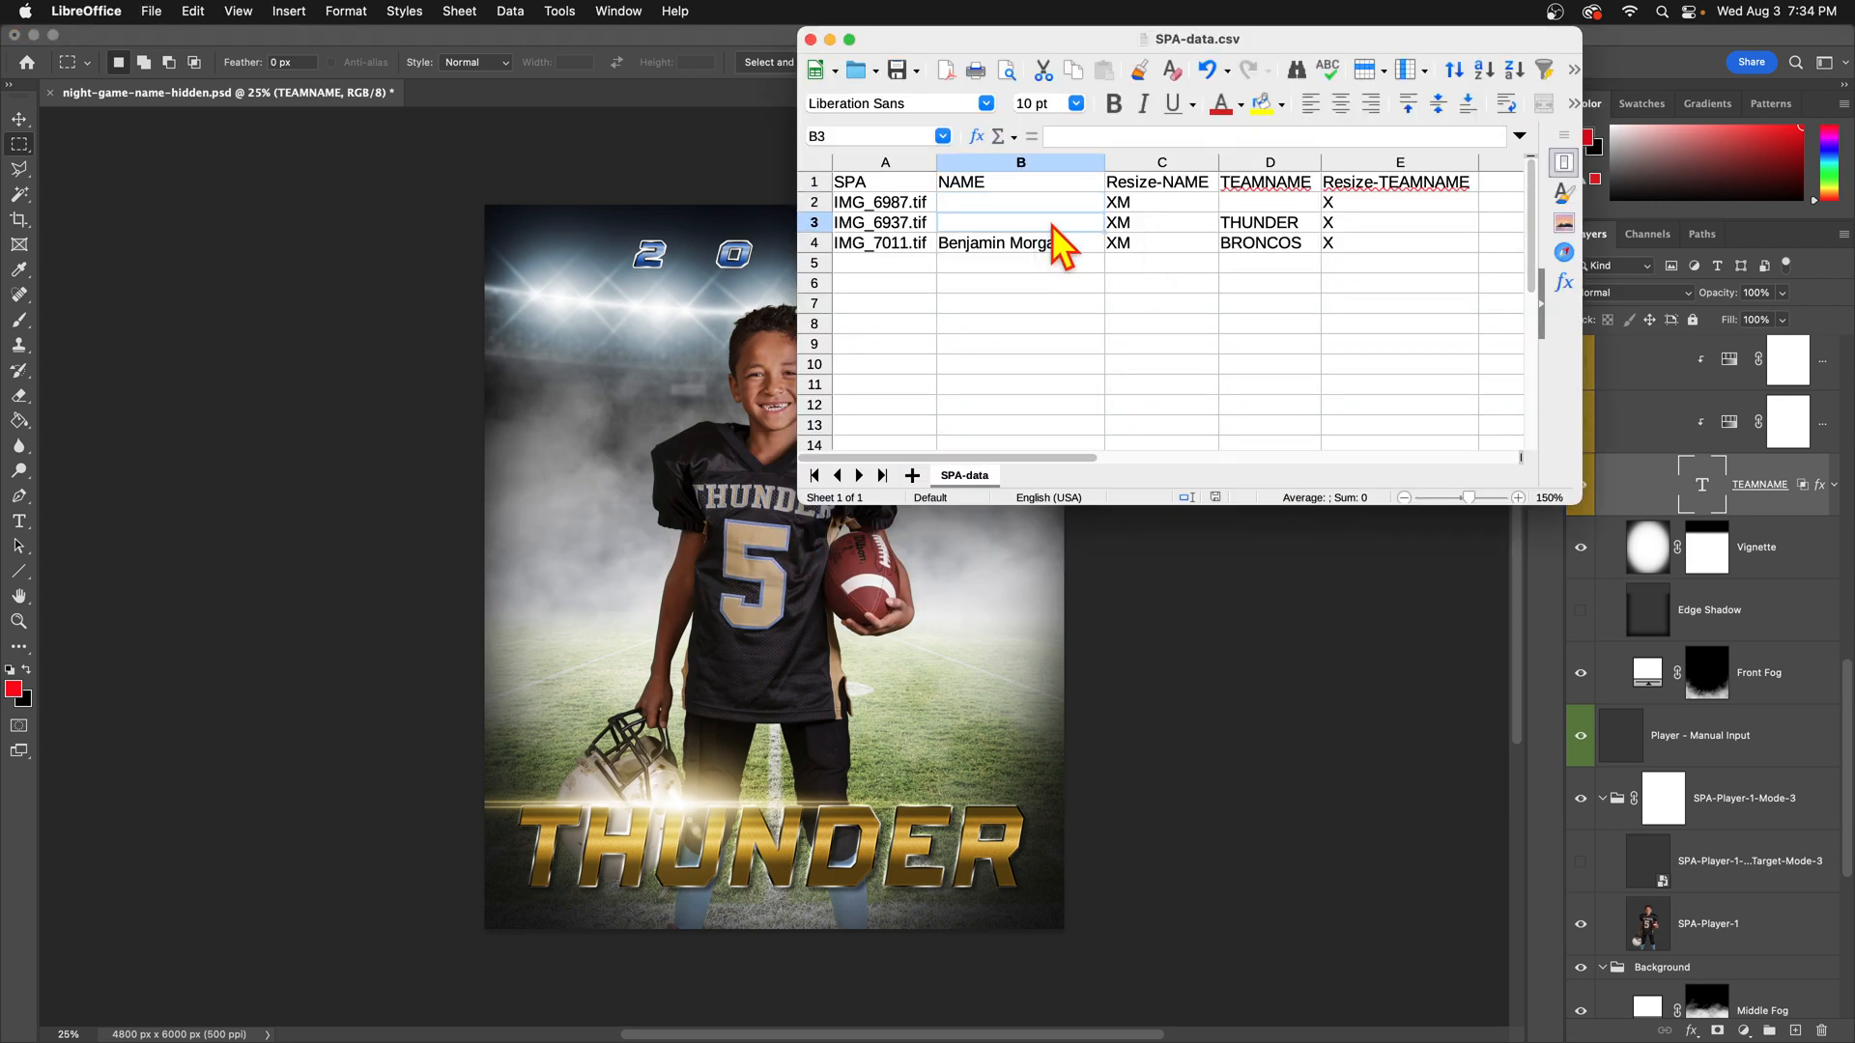
{"action": "left_click", "coordinate": [1254, 224]}
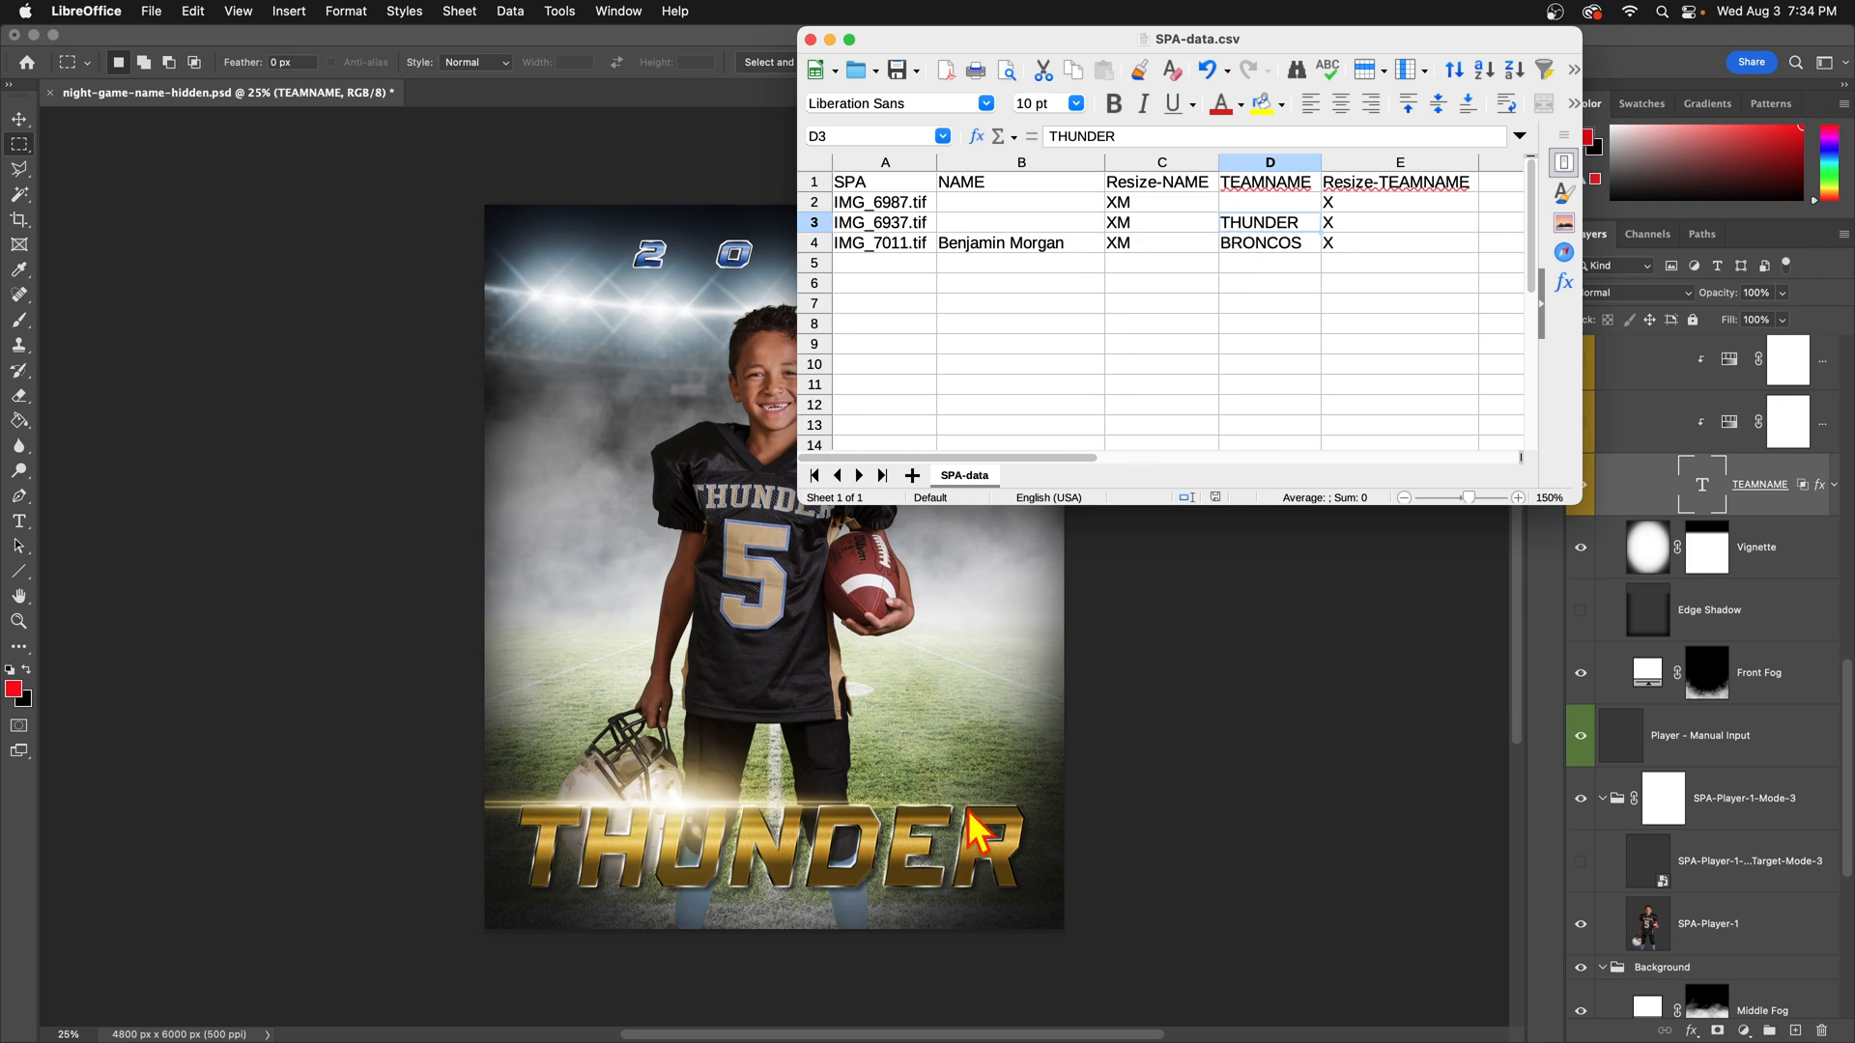
{"action": "left_click", "coordinate": [1066, 227]}
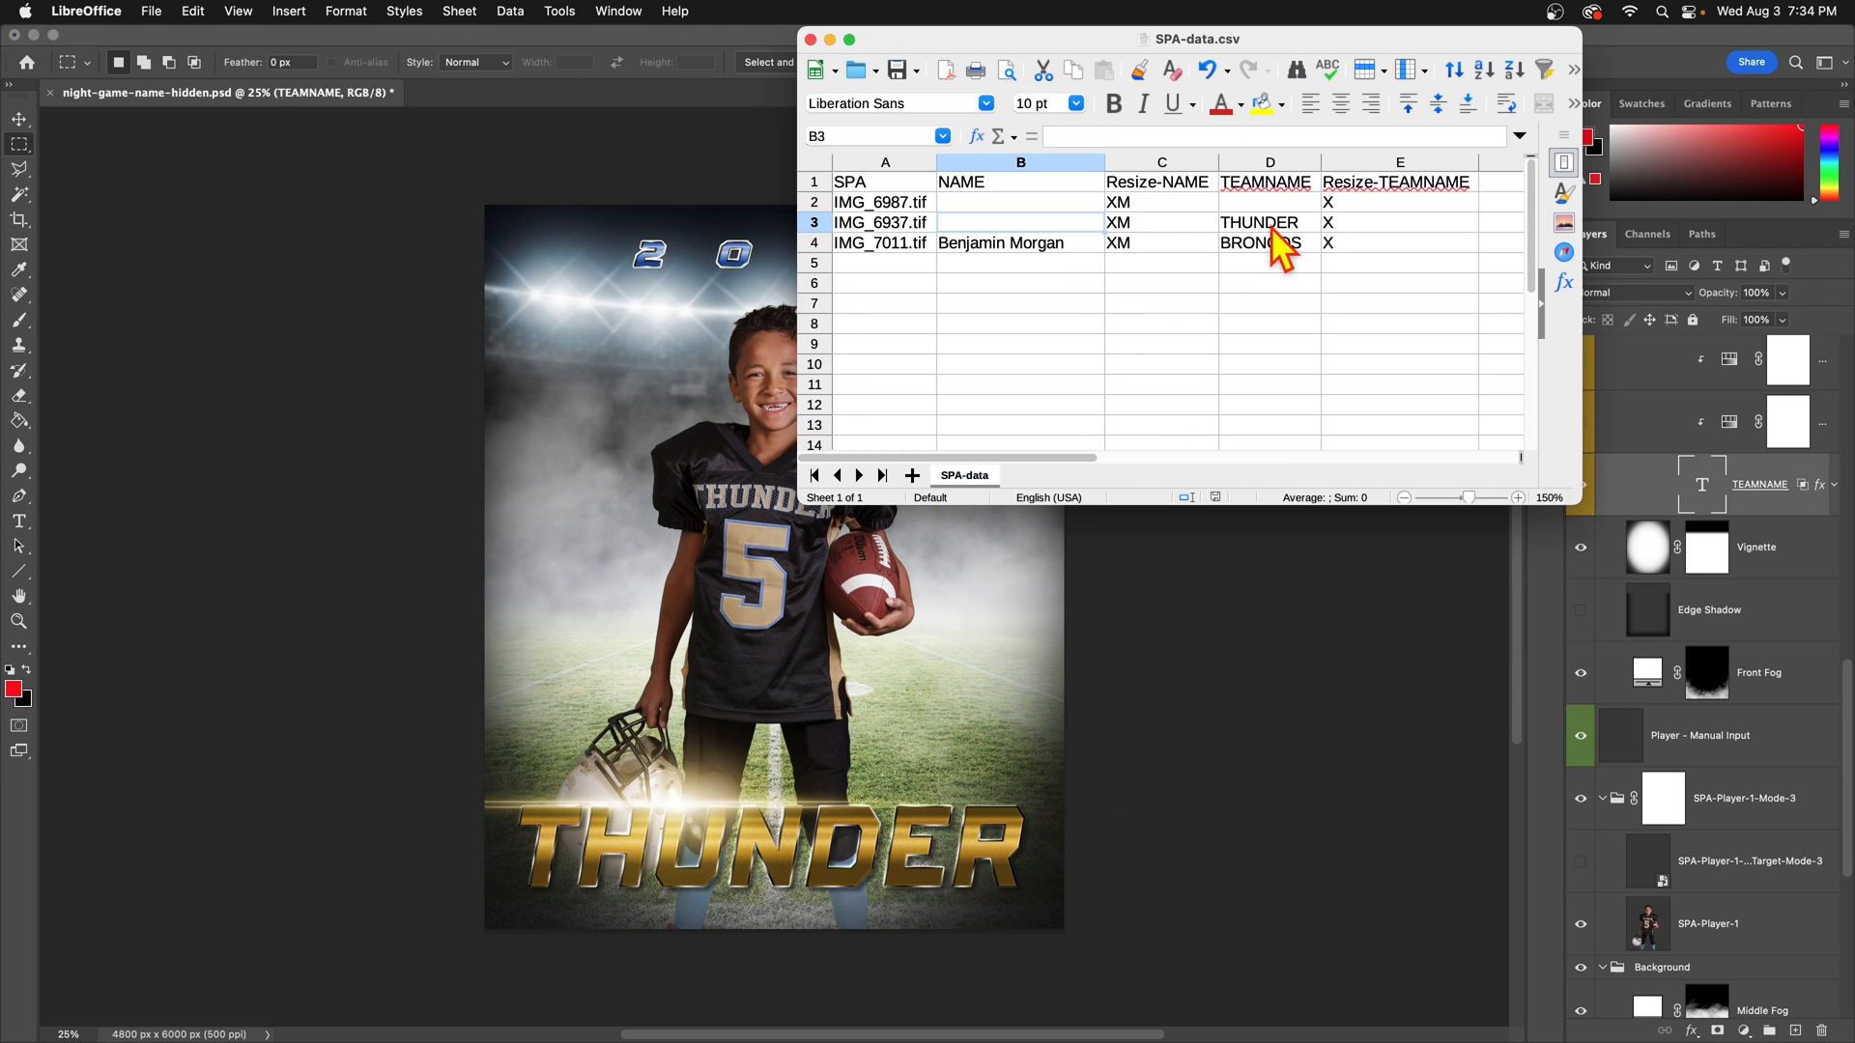
{"action": "left_click", "coordinate": [1010, 247]}
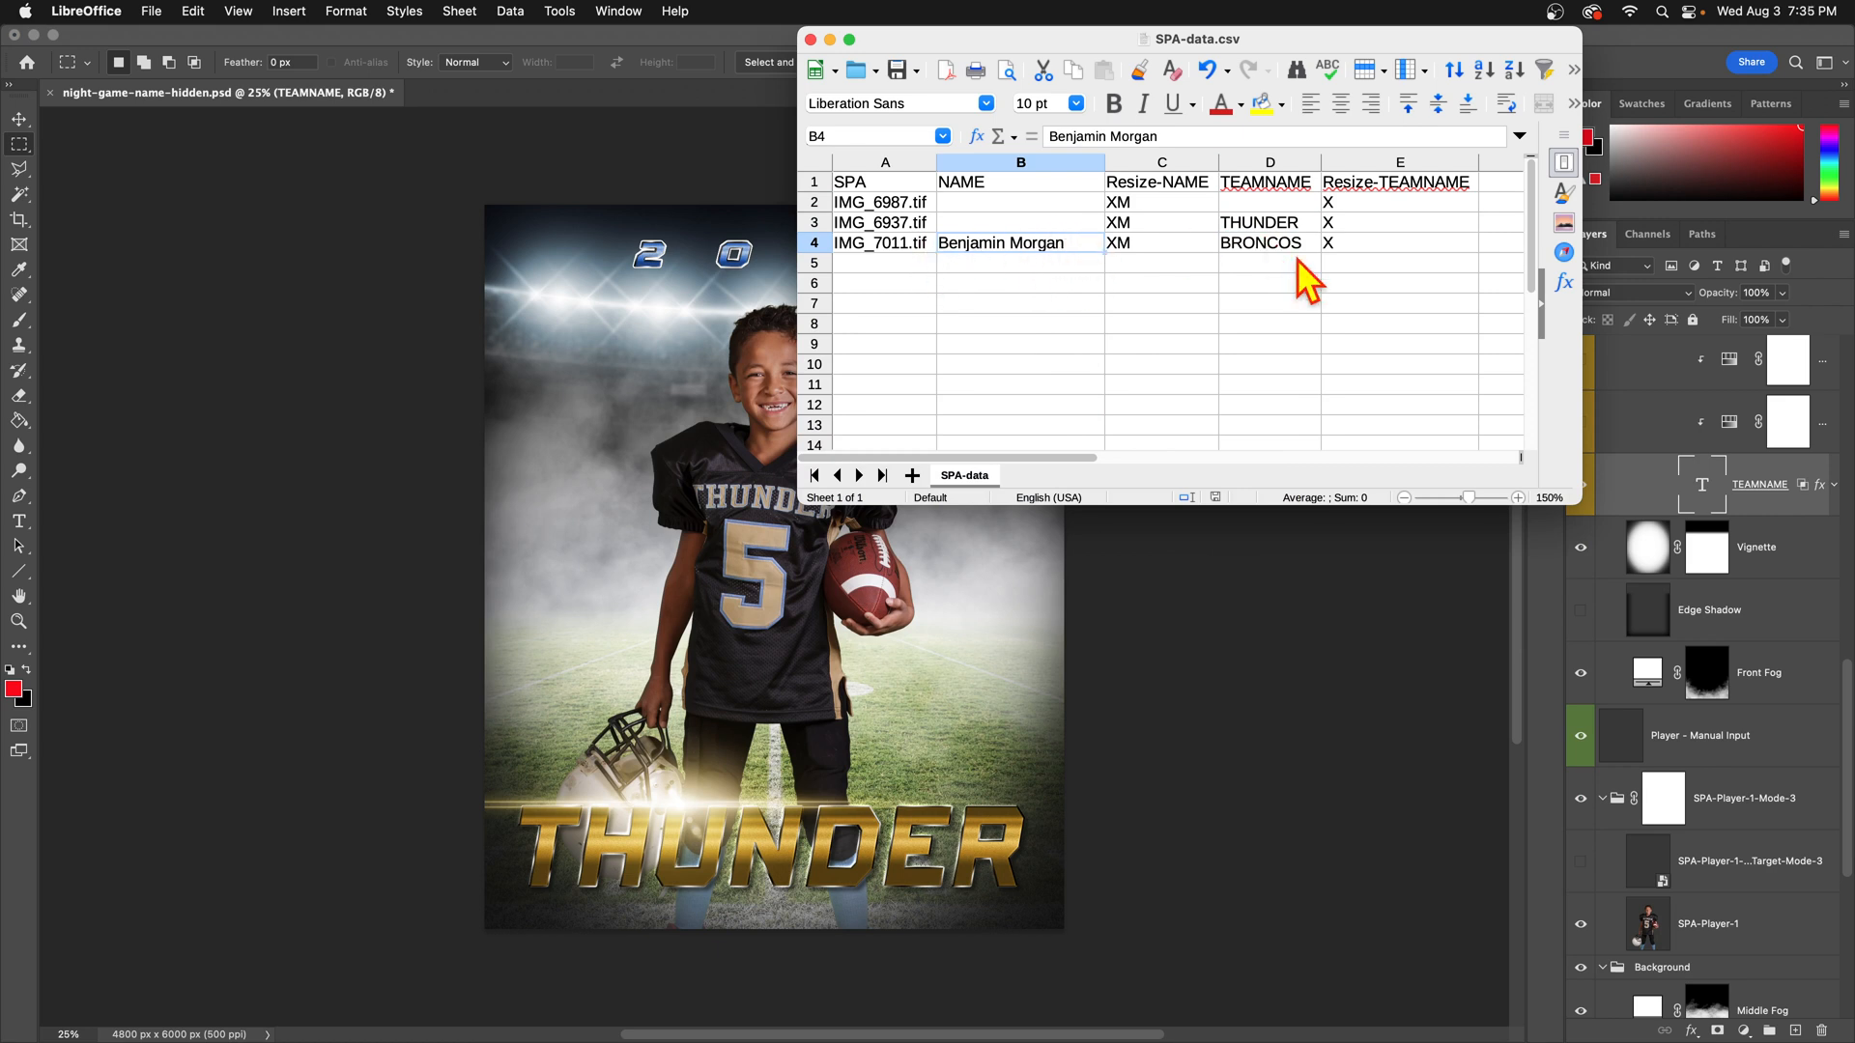
Back in Photoshop, continue the batch through the third image to completion and dismiss the completion message.
{"action": "left_click", "coordinate": [1328, 588]}
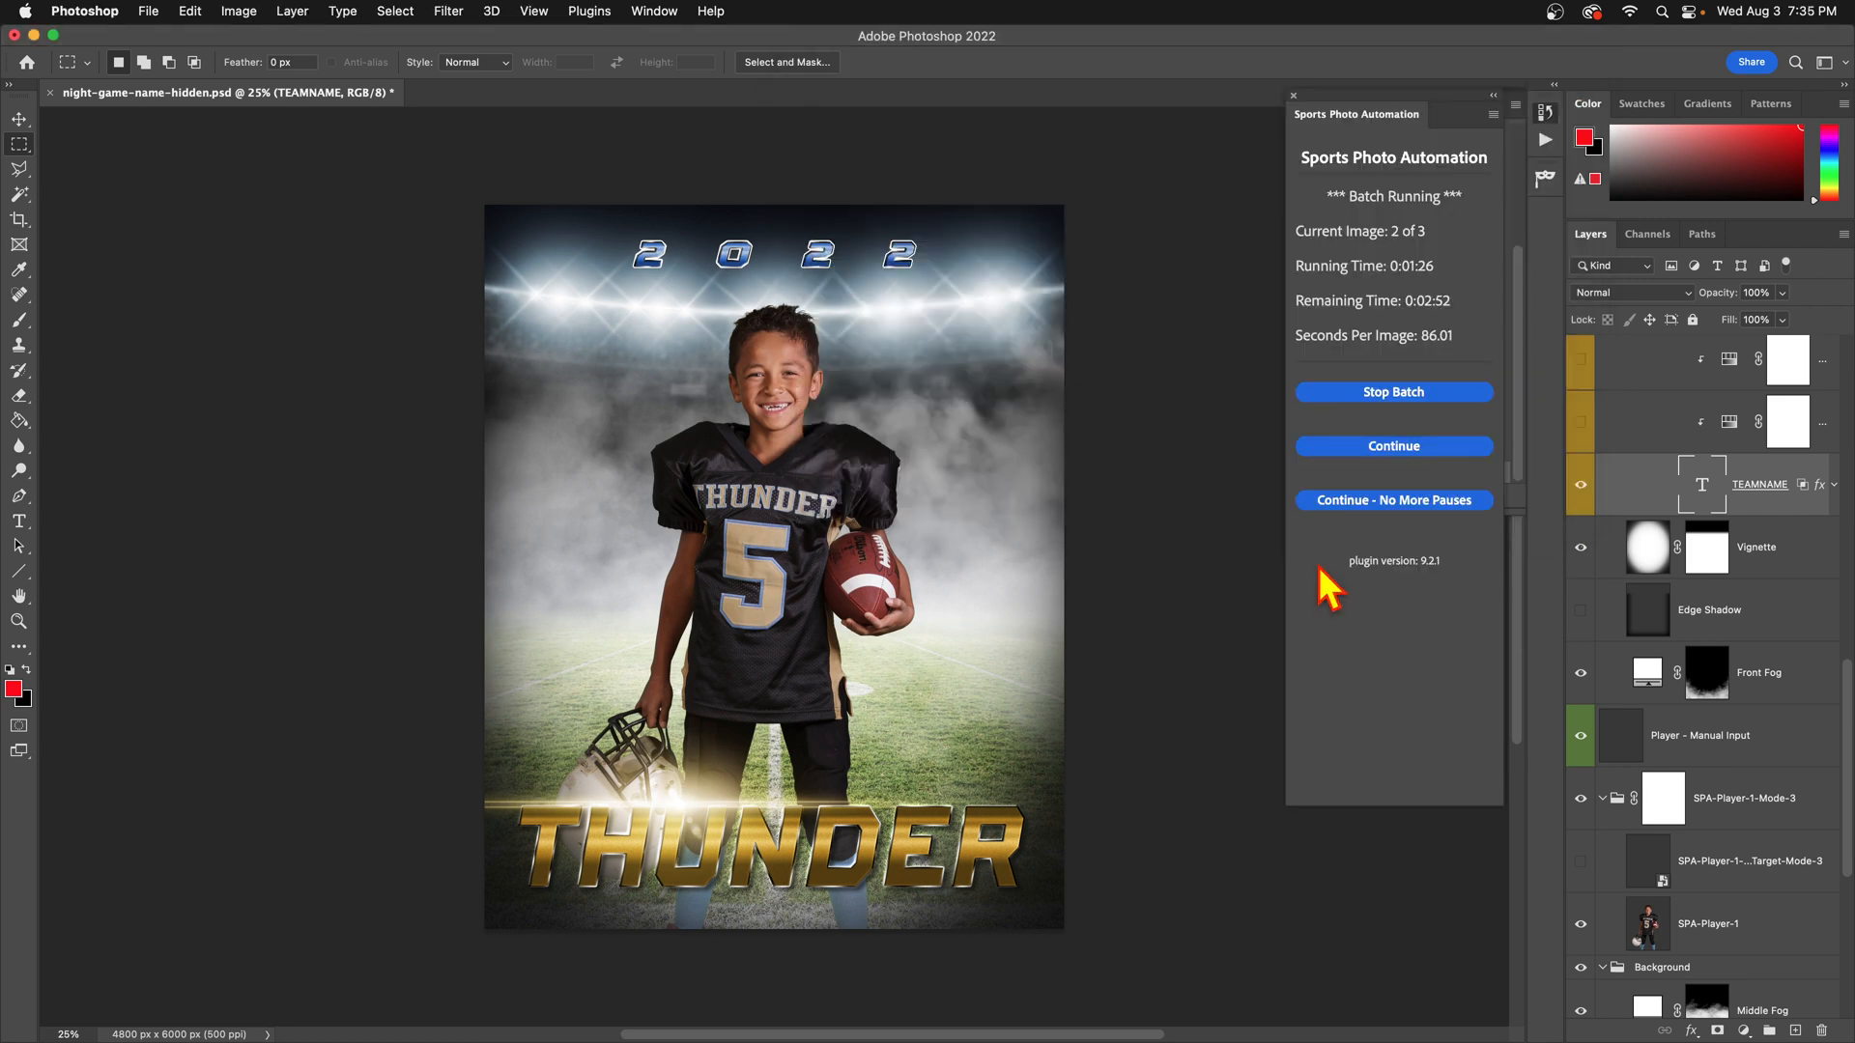
{"action": "left_click", "coordinate": [1406, 450]}
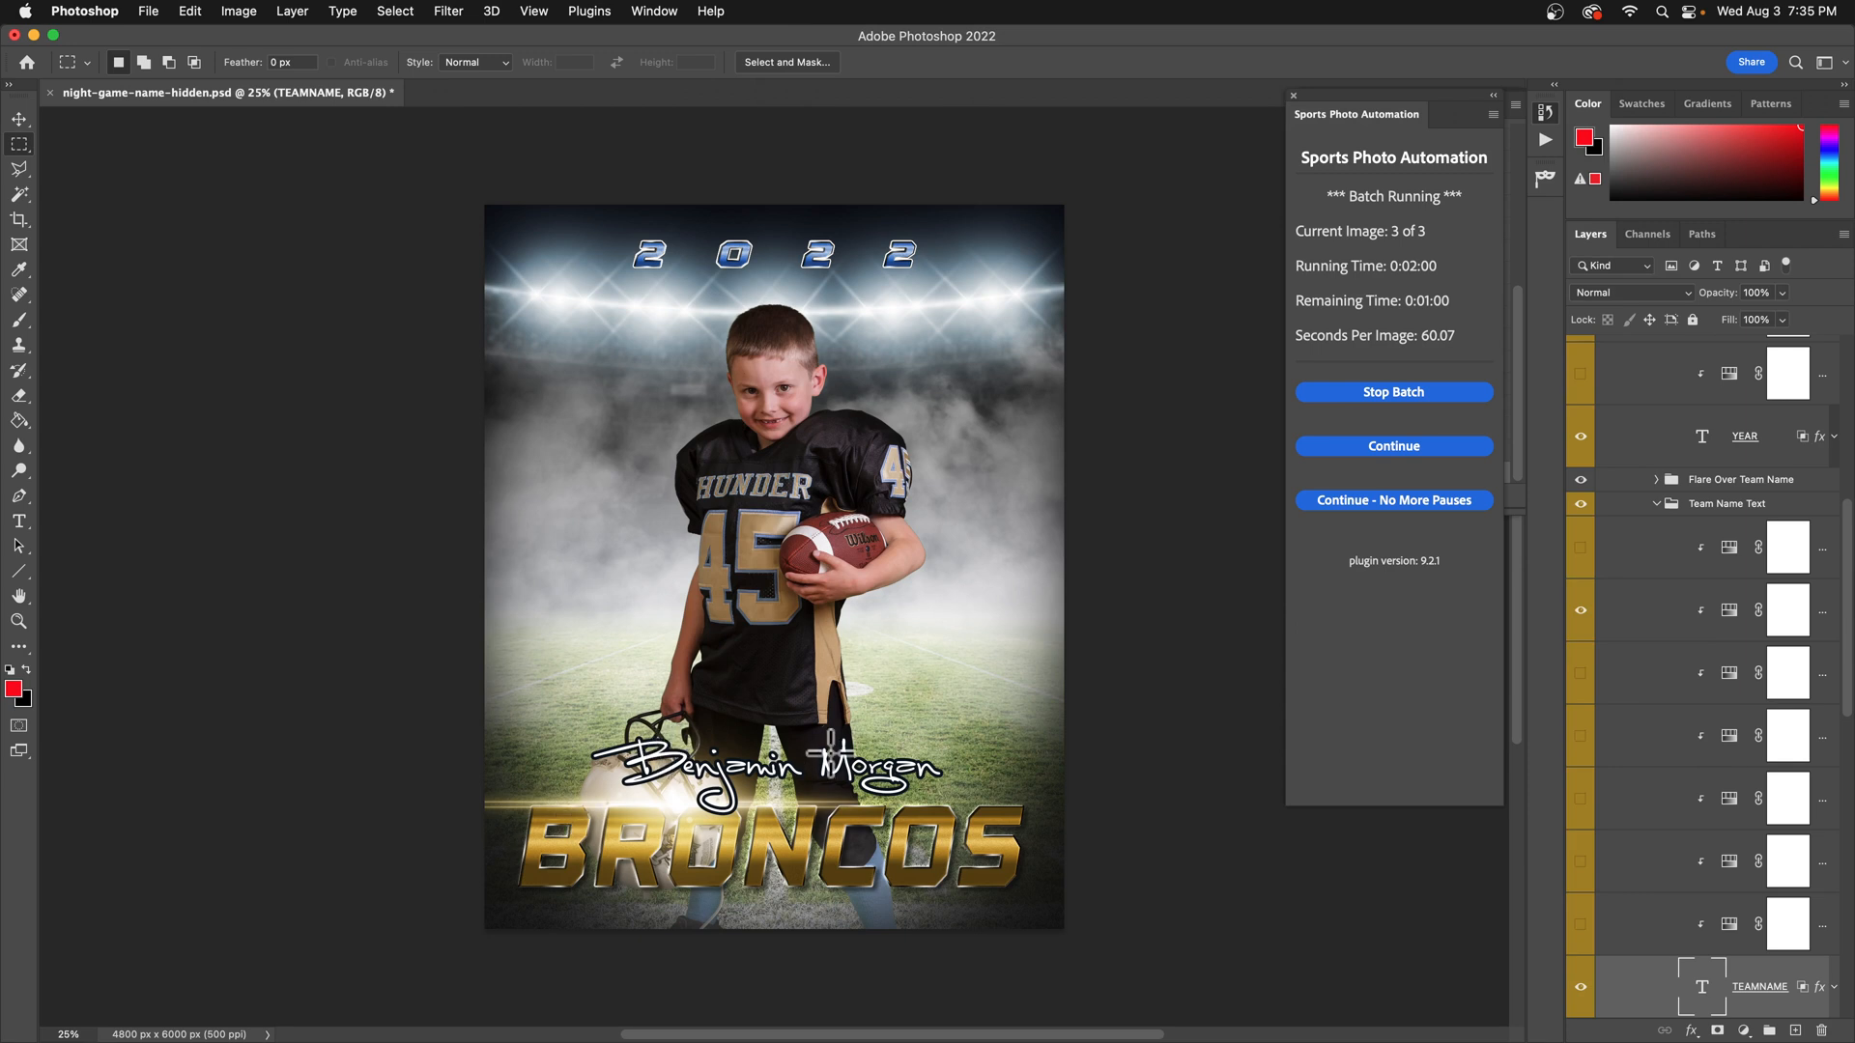
{"action": "left_click", "coordinate": [1396, 446]}
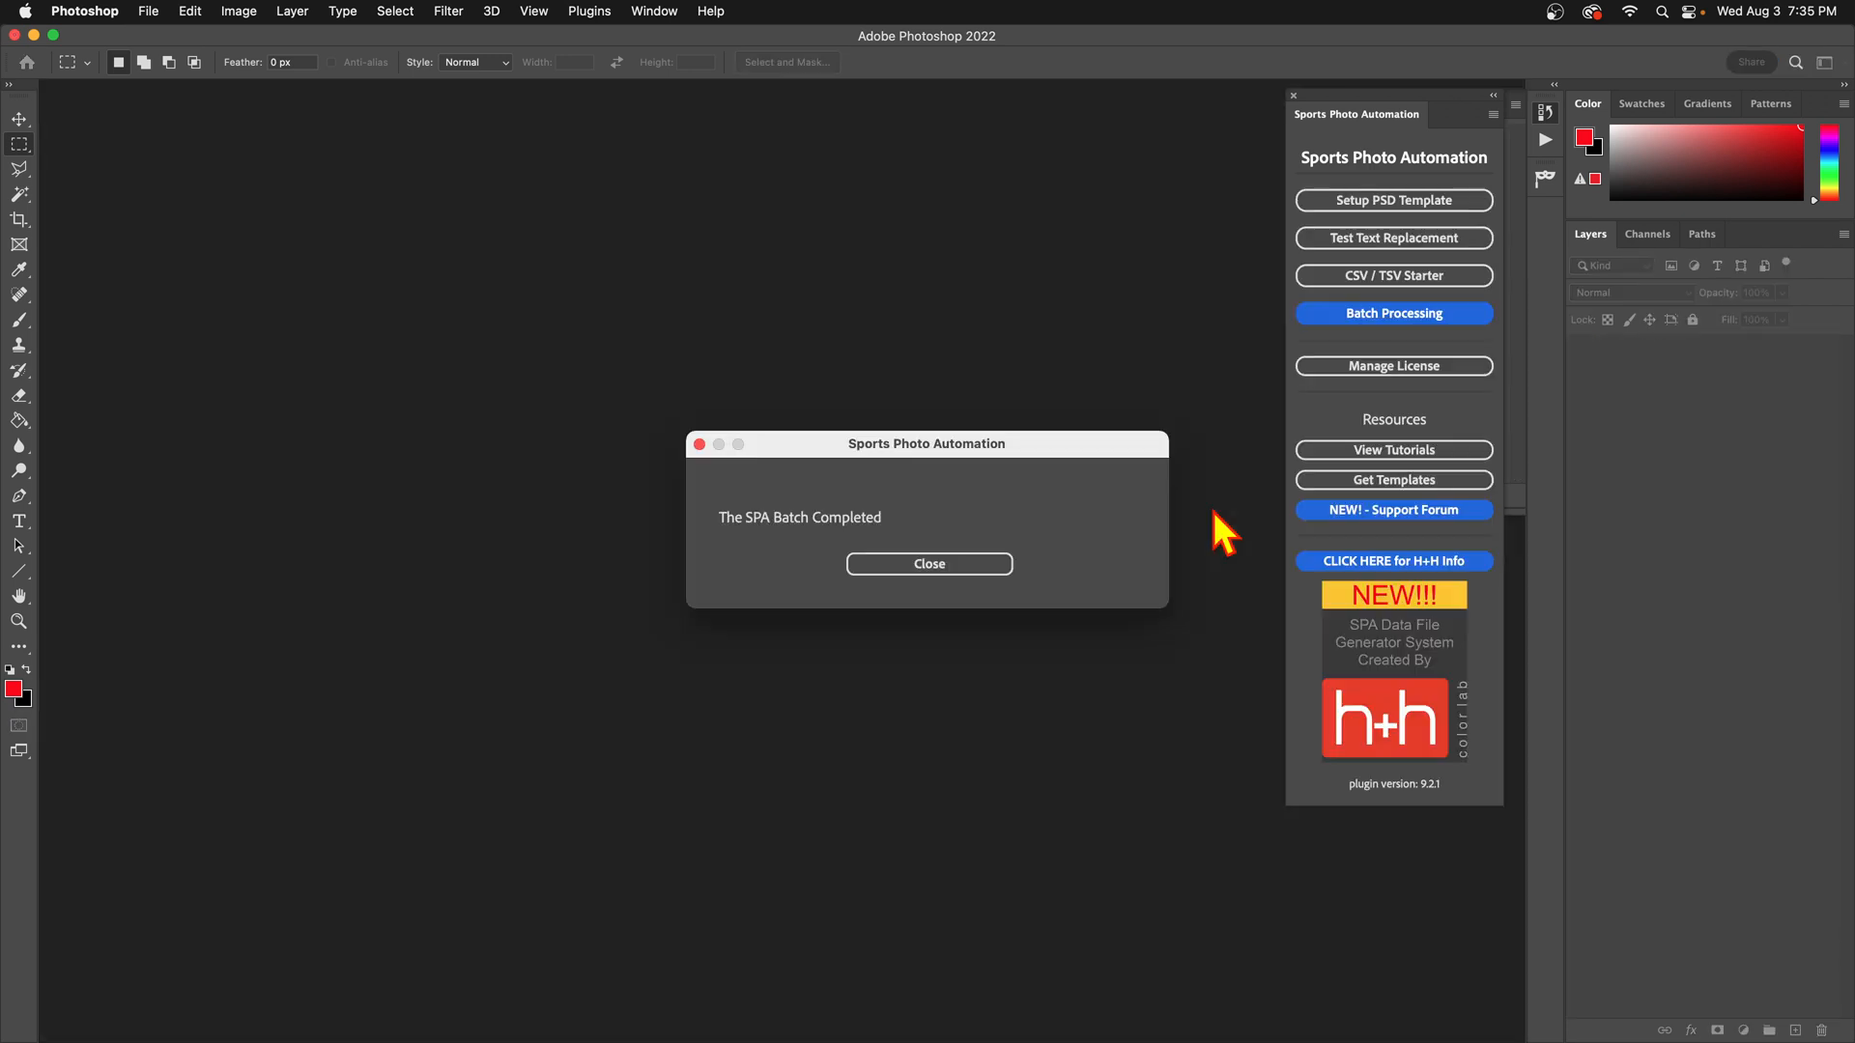
{"action": "left_click", "coordinate": [961, 561]}
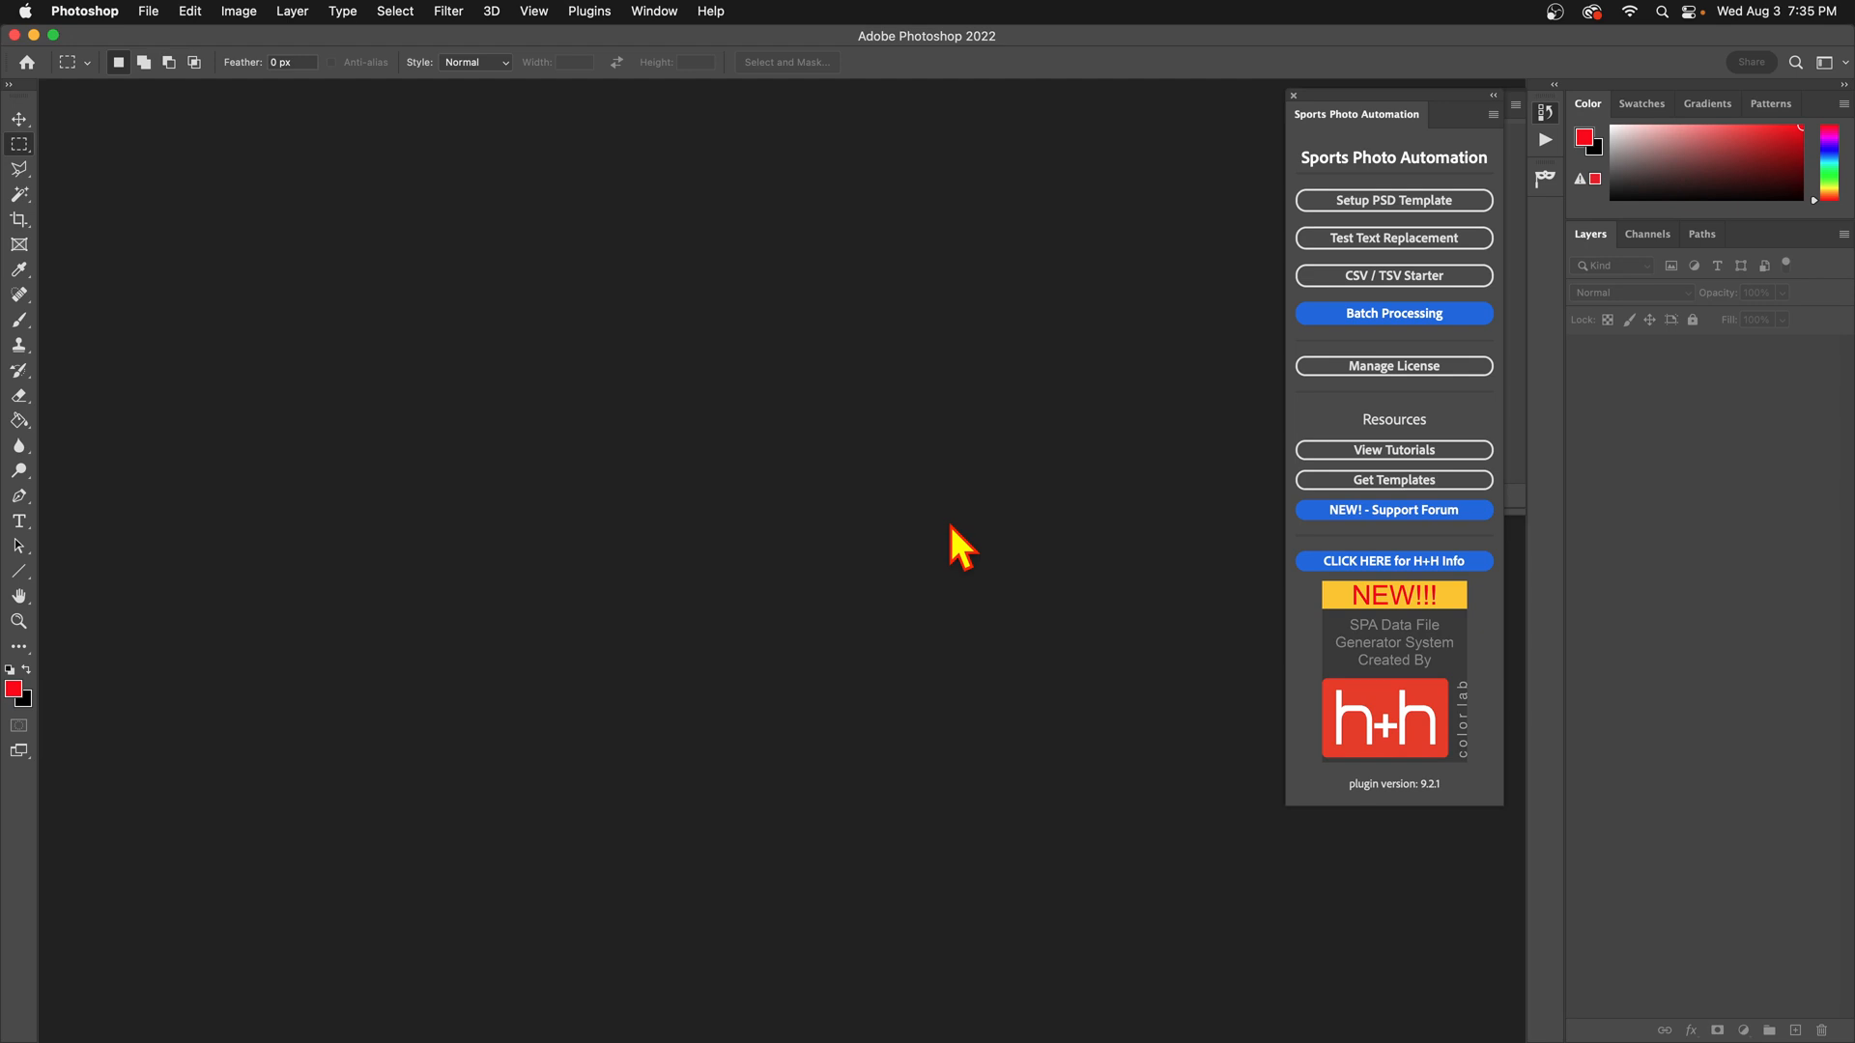
In LibreOffice, enter NOTEXT in the NAME cells for IMG_6987.tif and IMG_6937.tif.
{"action": "key", "text": "super+Tab"}
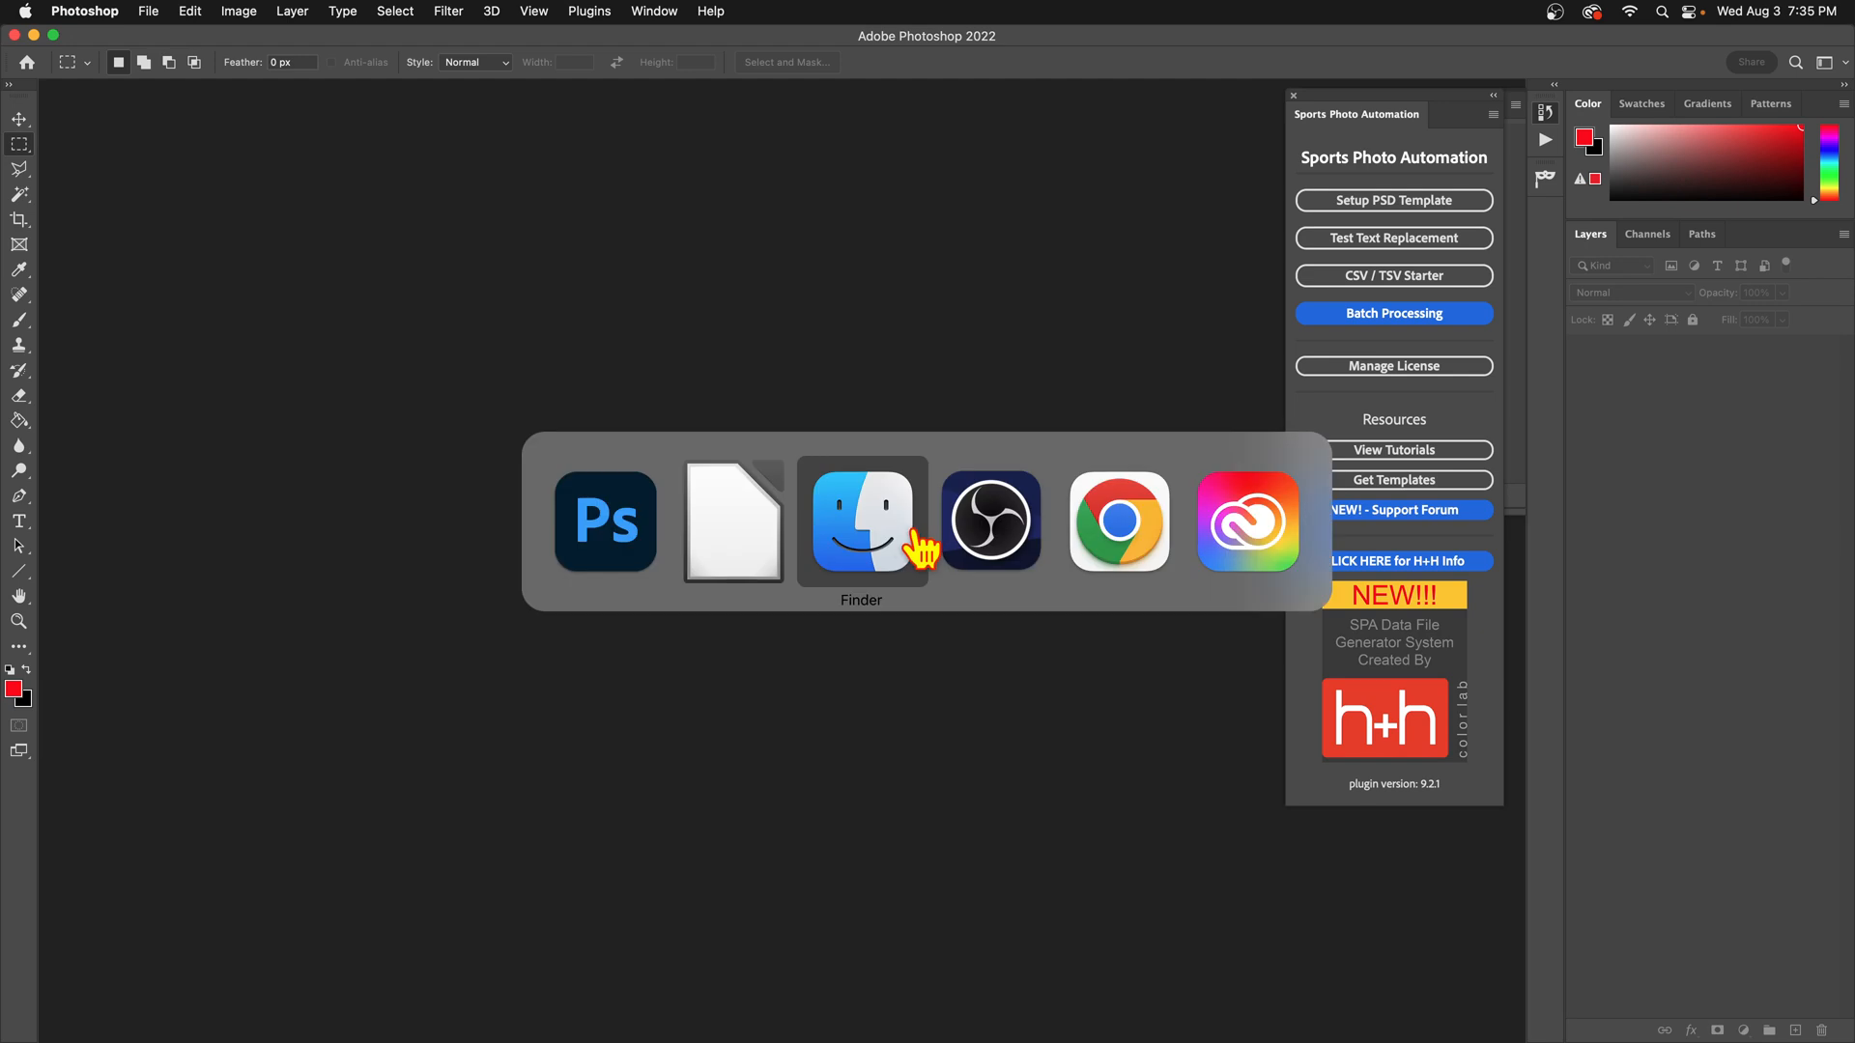
{"action": "left_click", "coordinate": [745, 546]}
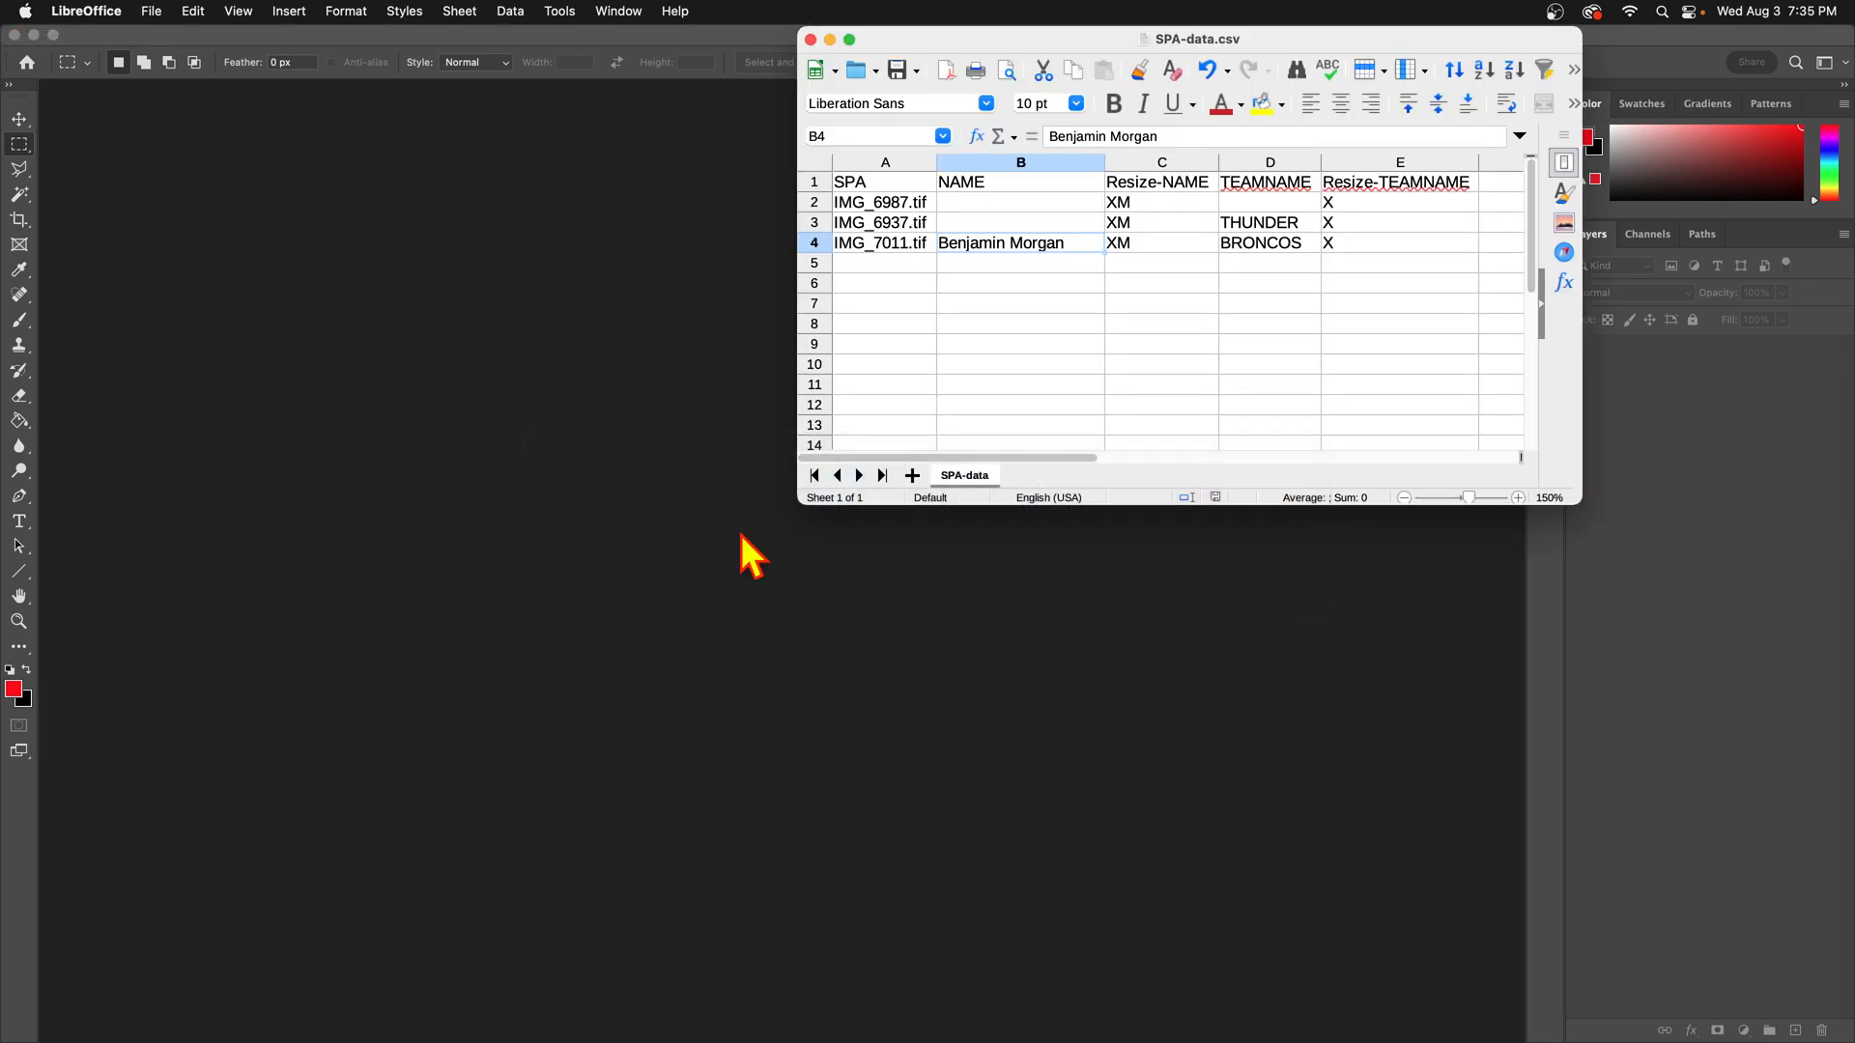
{"action": "left_click", "coordinate": [1040, 201]}
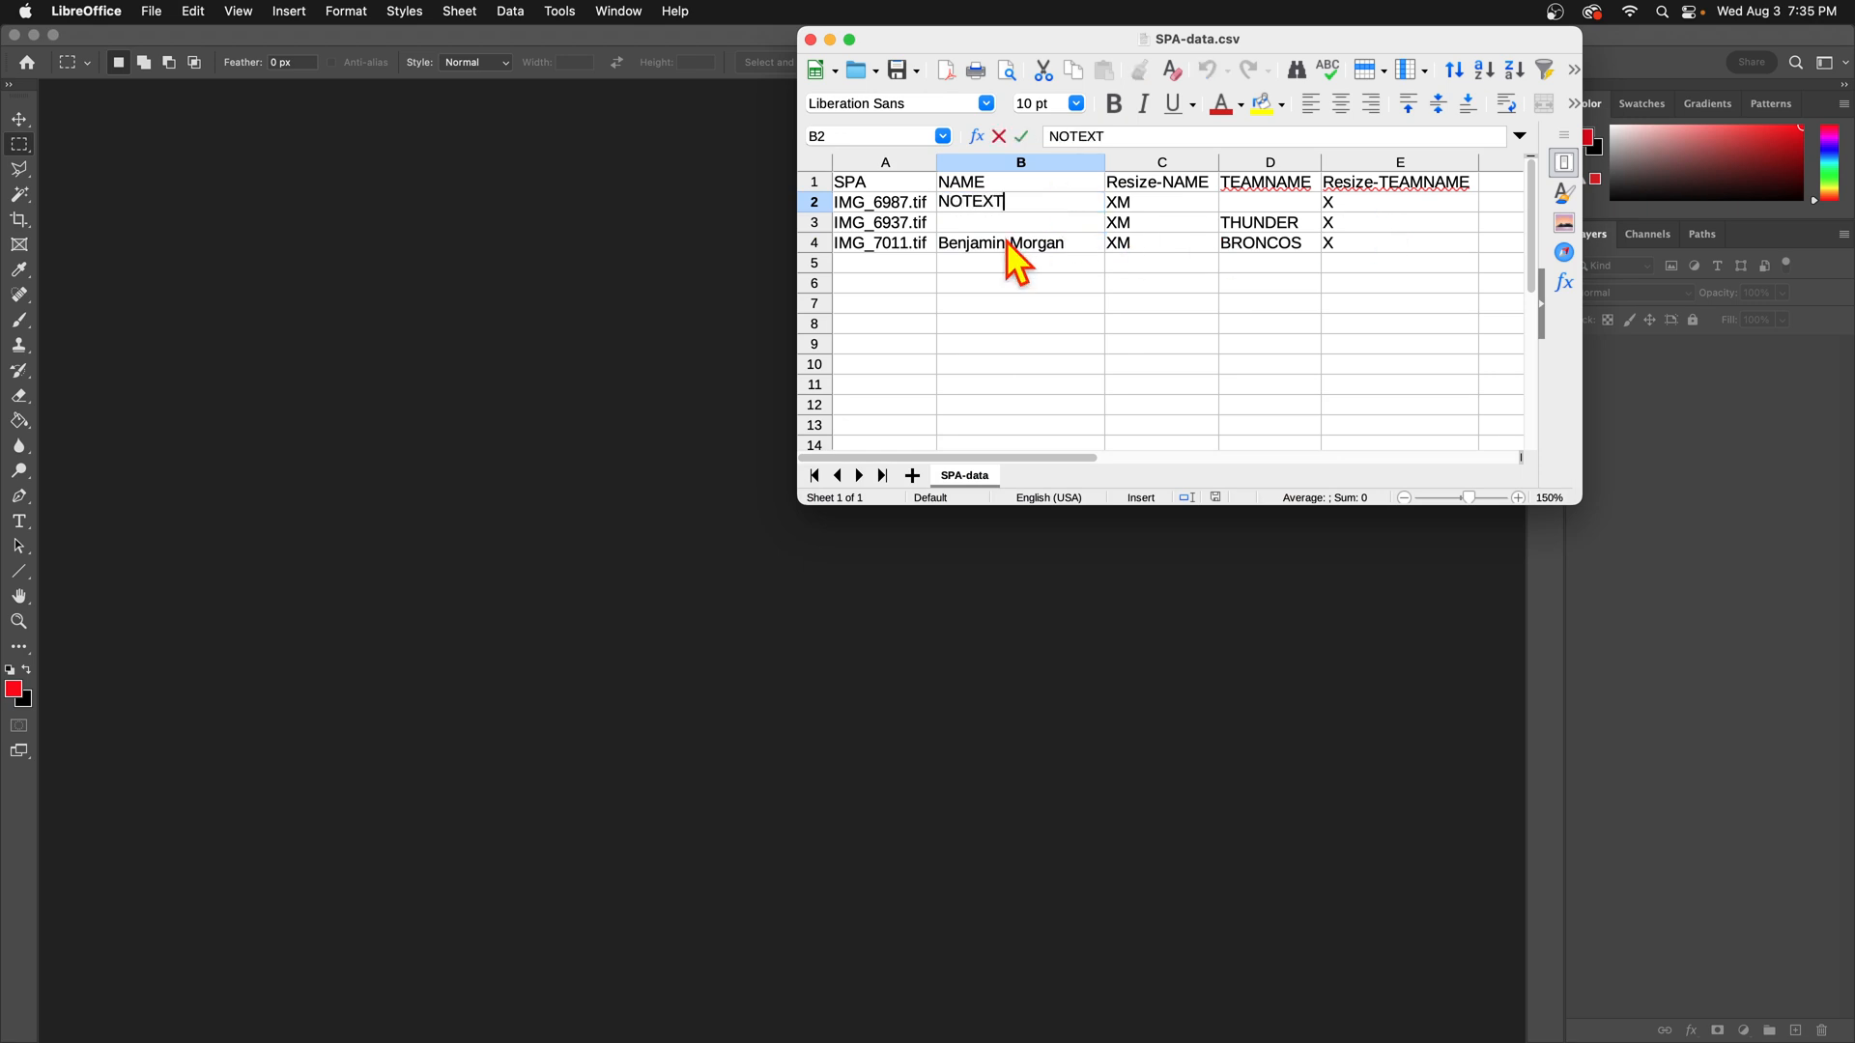
{"action": "key", "text": "Return"}
{"action": "type", "text": "NOTEXT"}
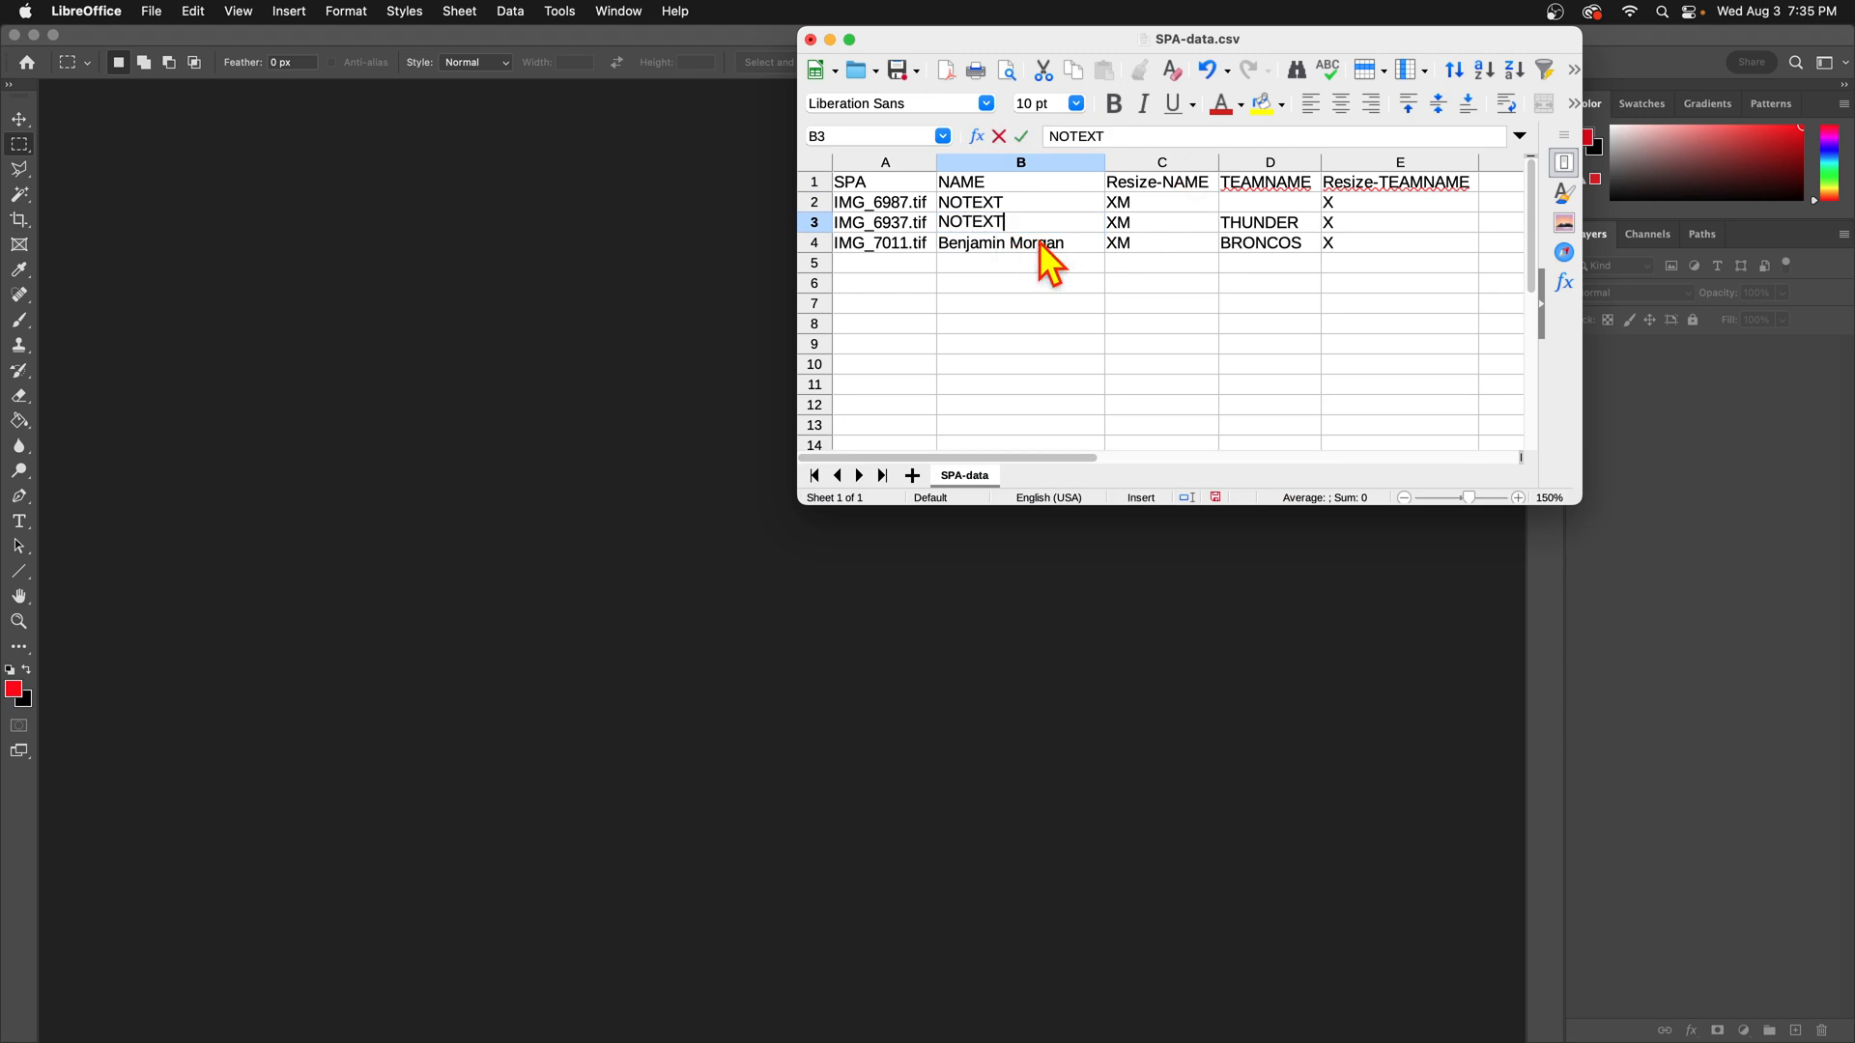
{"action": "left_click", "coordinate": [1030, 210]}
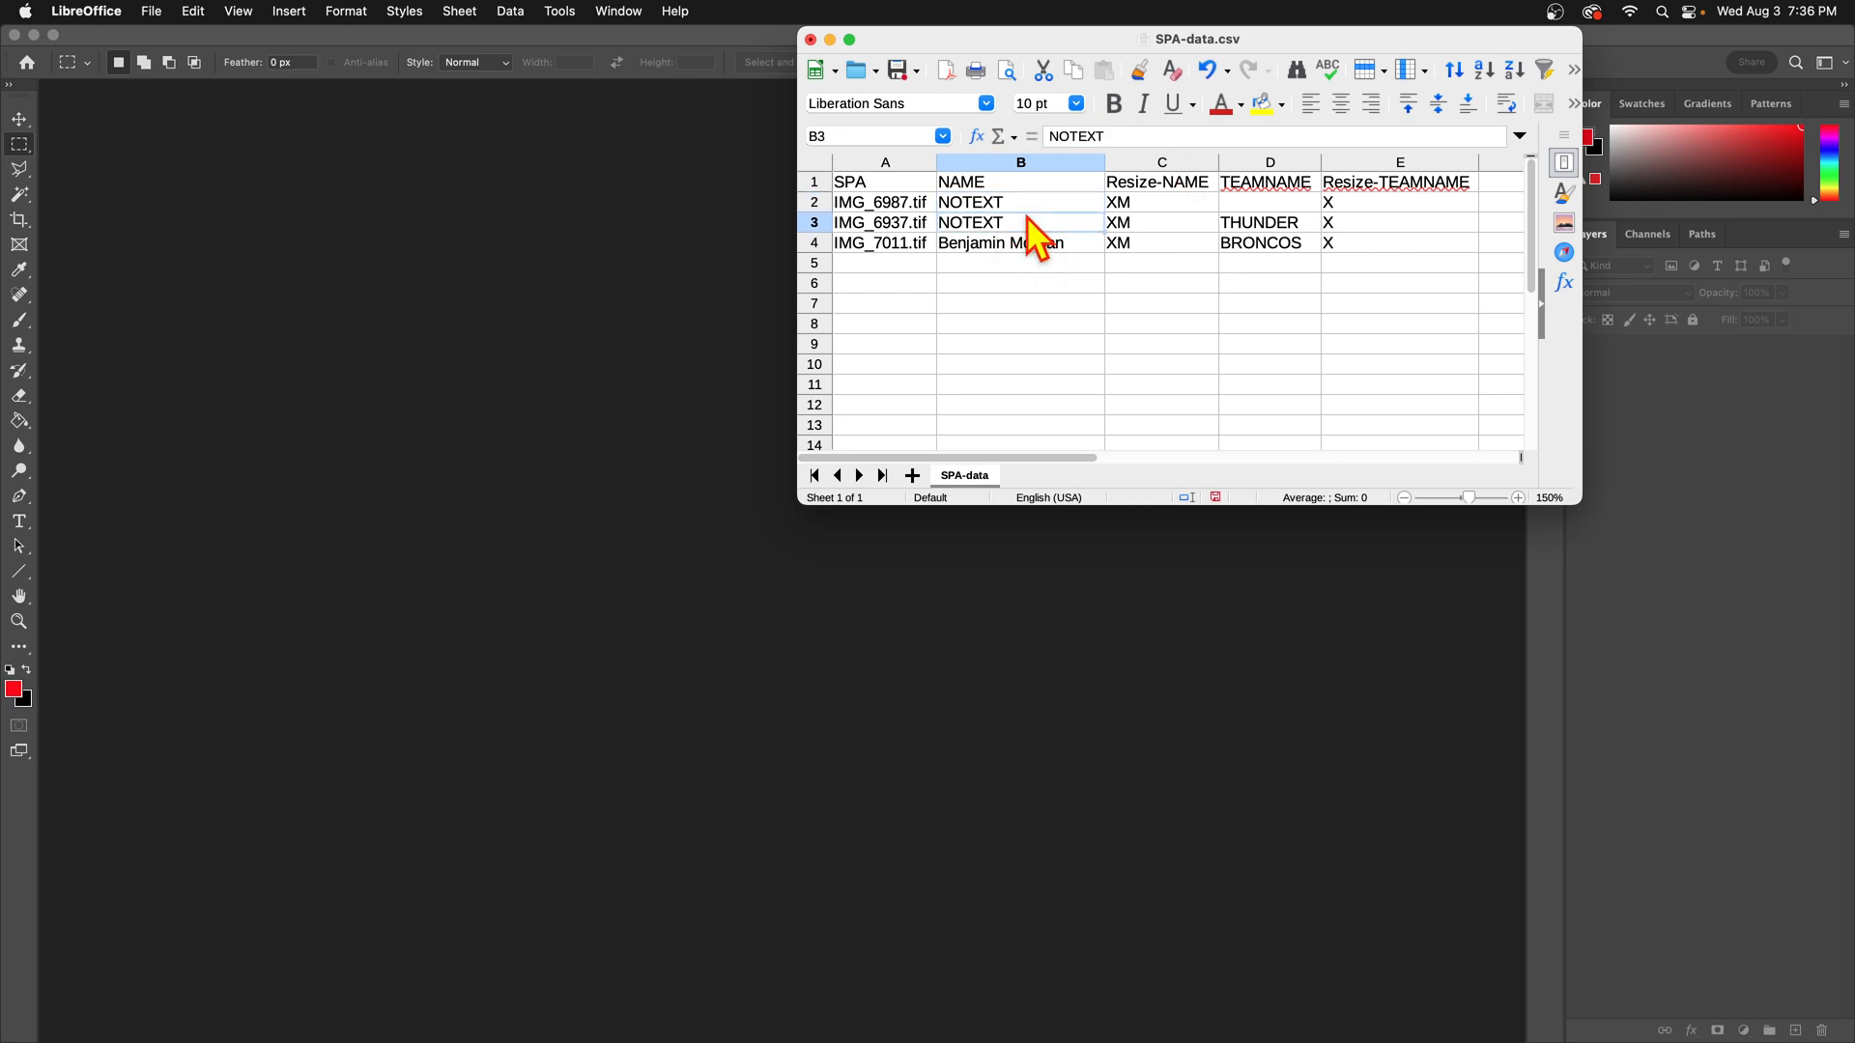
{"action": "left_click", "coordinate": [1023, 218]}
{"action": "left_click", "coordinate": [1010, 206]}
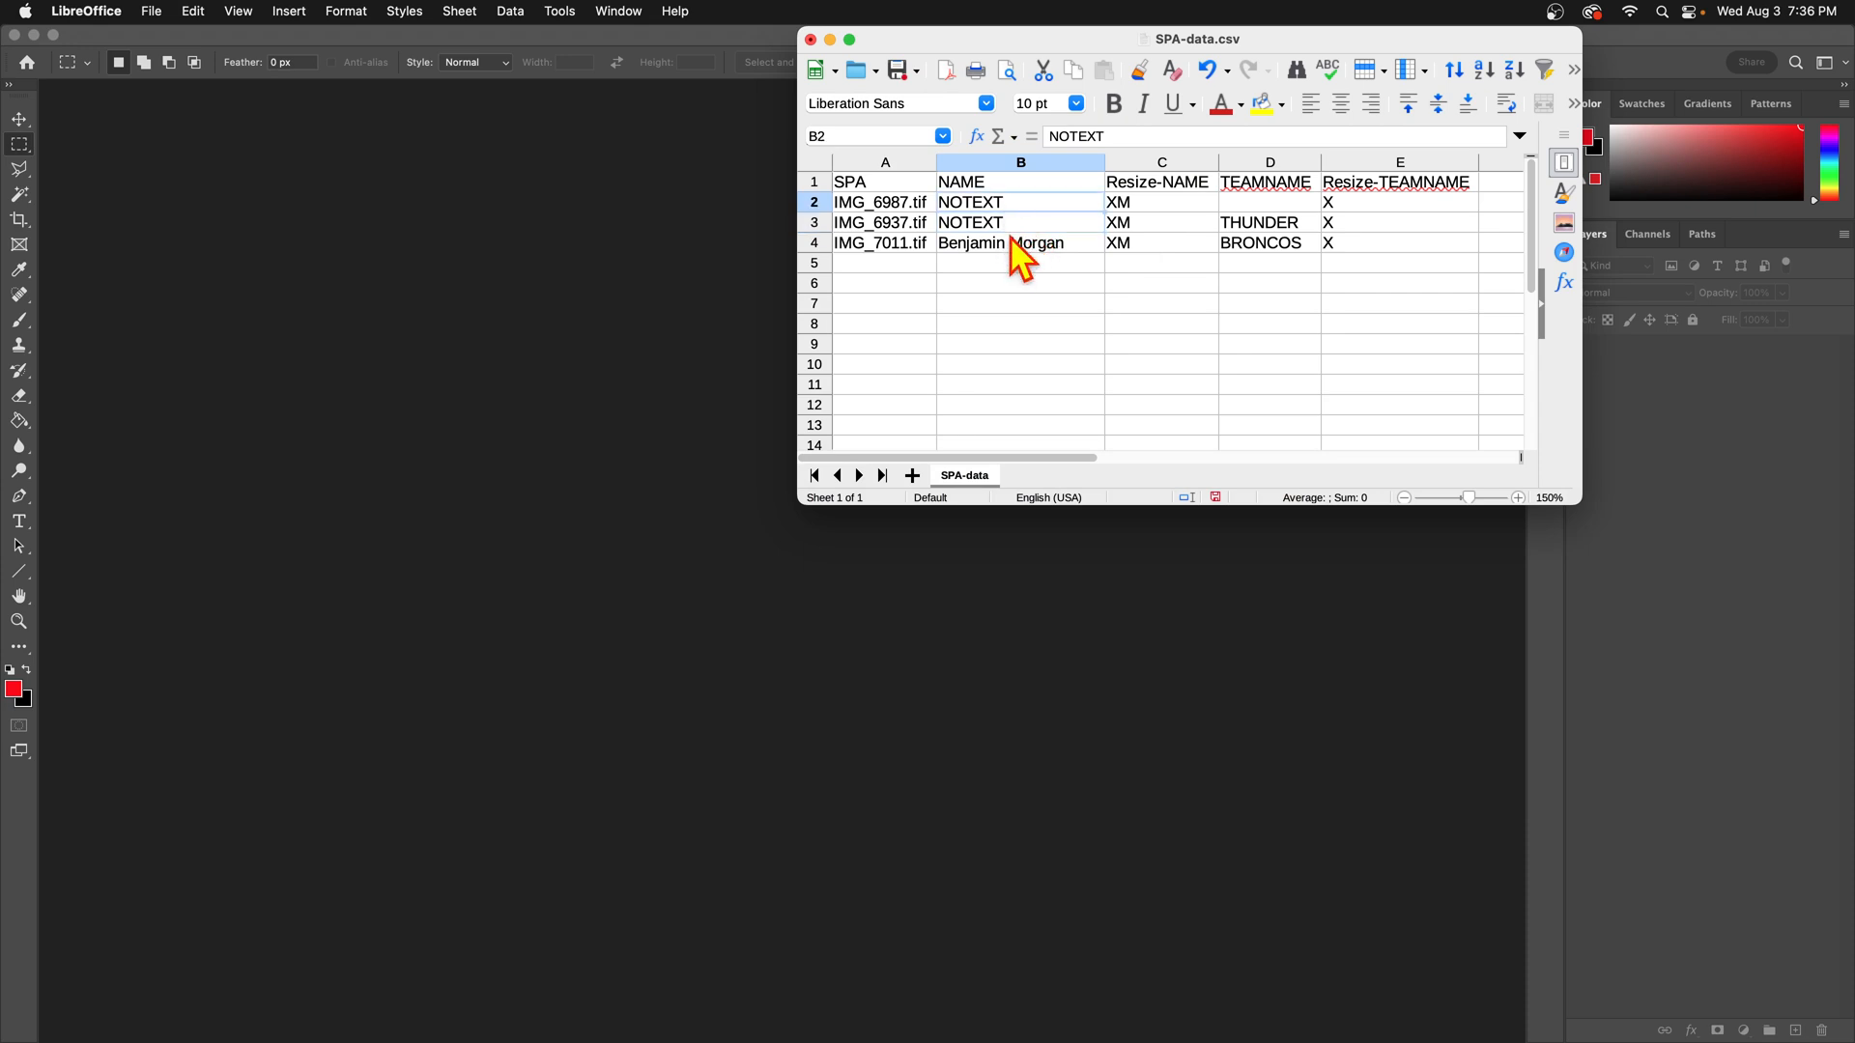
Check the TEAMNAME cell for IMG_6987.tif and save SPA-data.csv.
{"action": "left_click", "coordinate": [1245, 202]}
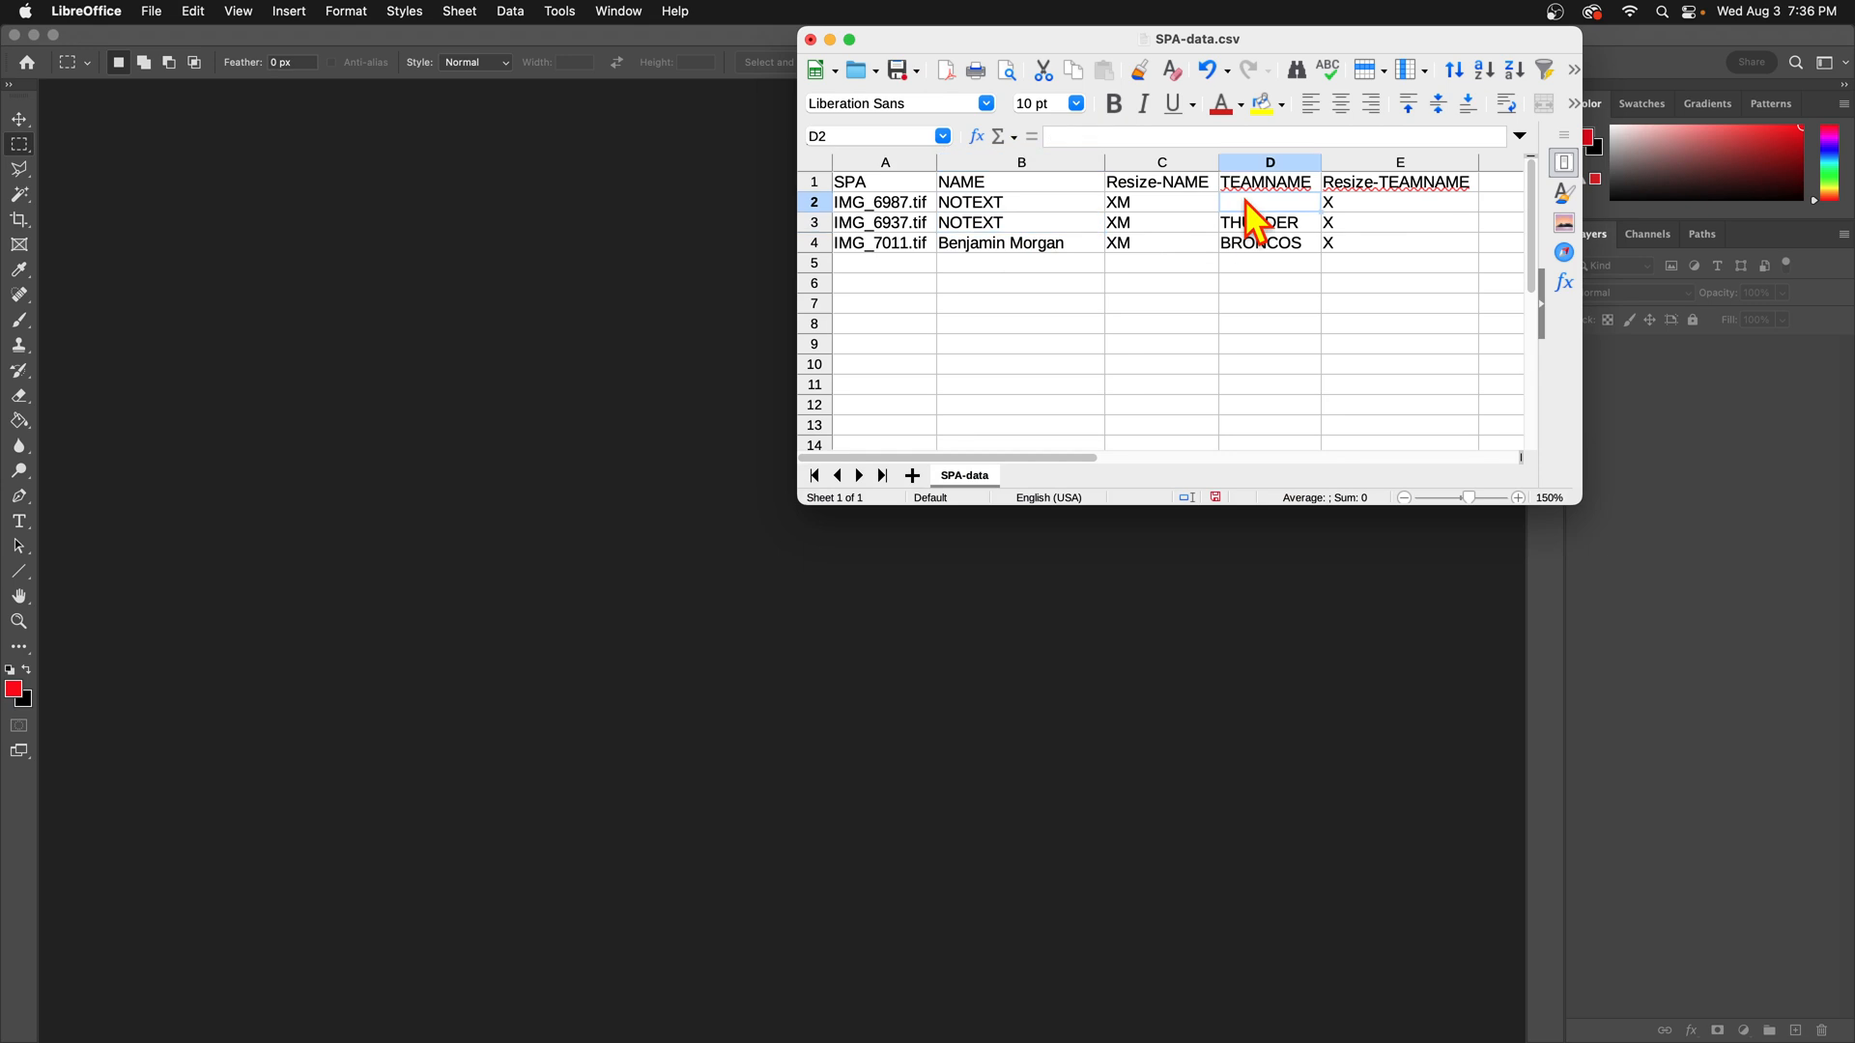
{"action": "left_click", "coordinate": [1024, 344]}
{"action": "left_click", "coordinate": [155, 14]}
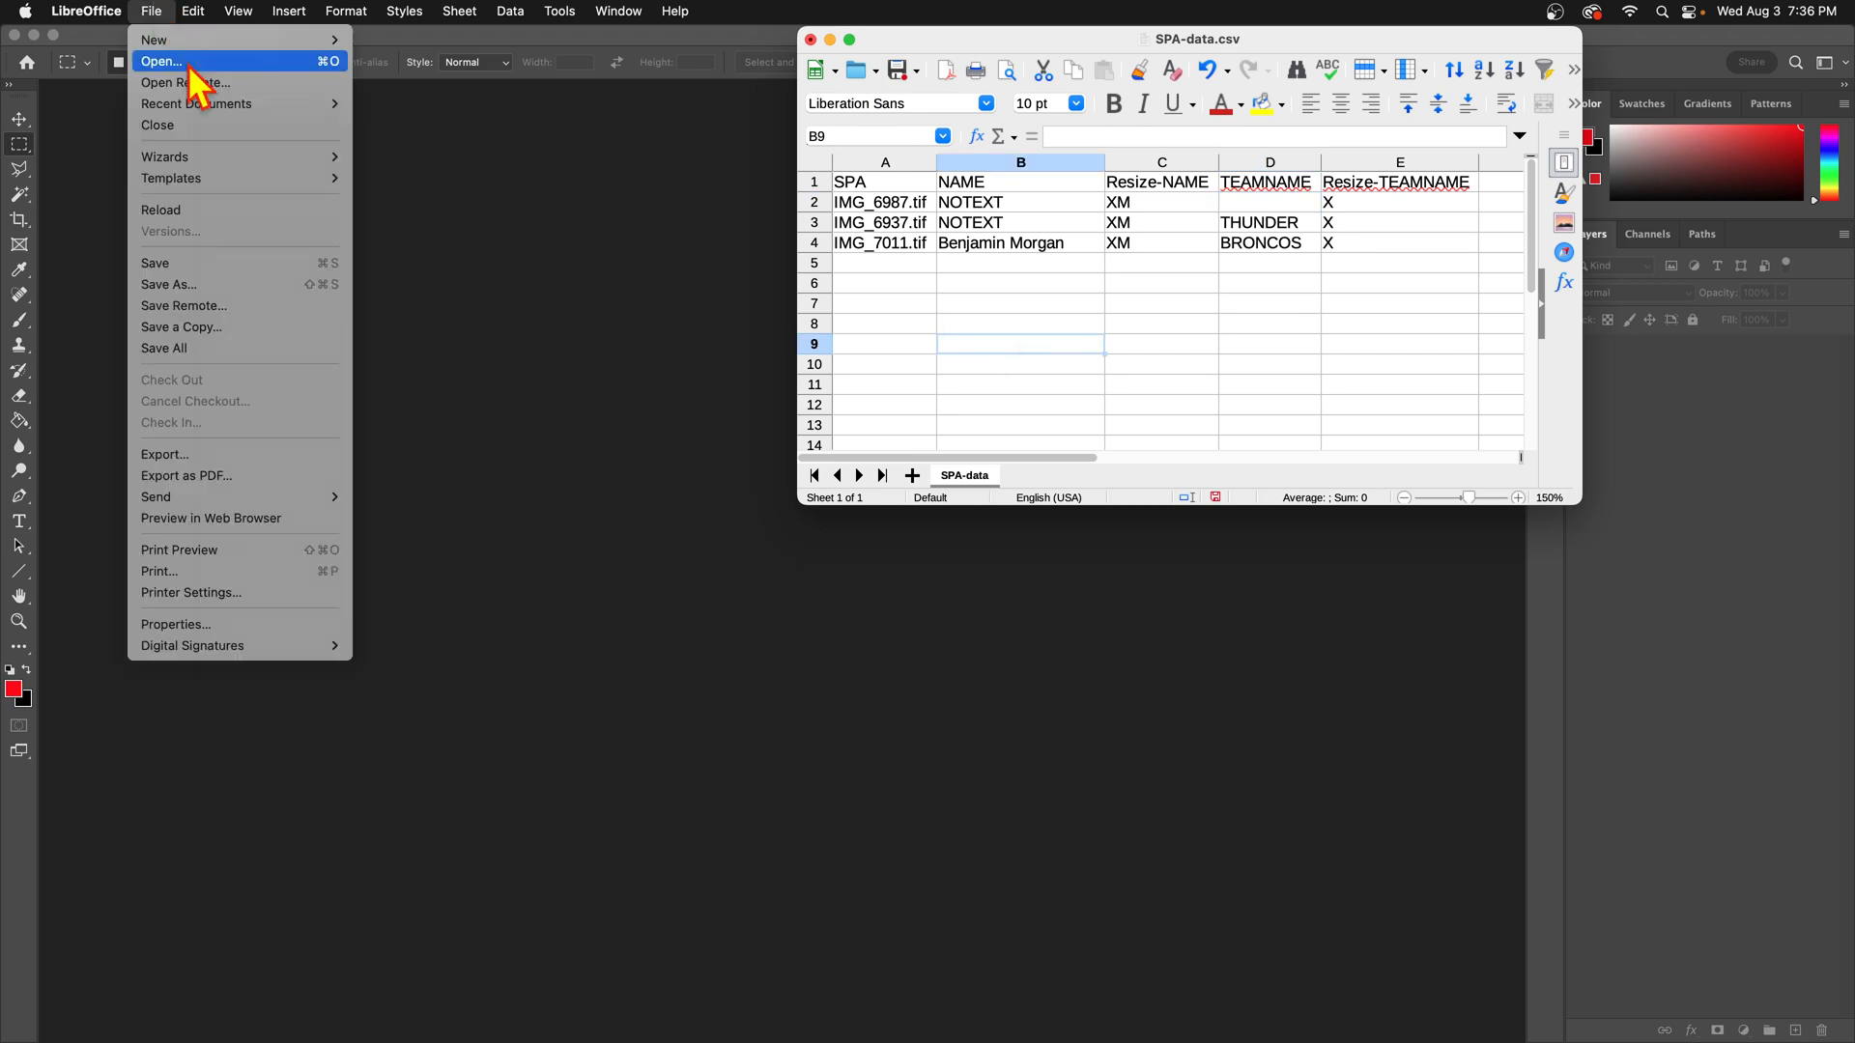
{"action": "left_click", "coordinate": [173, 267]}
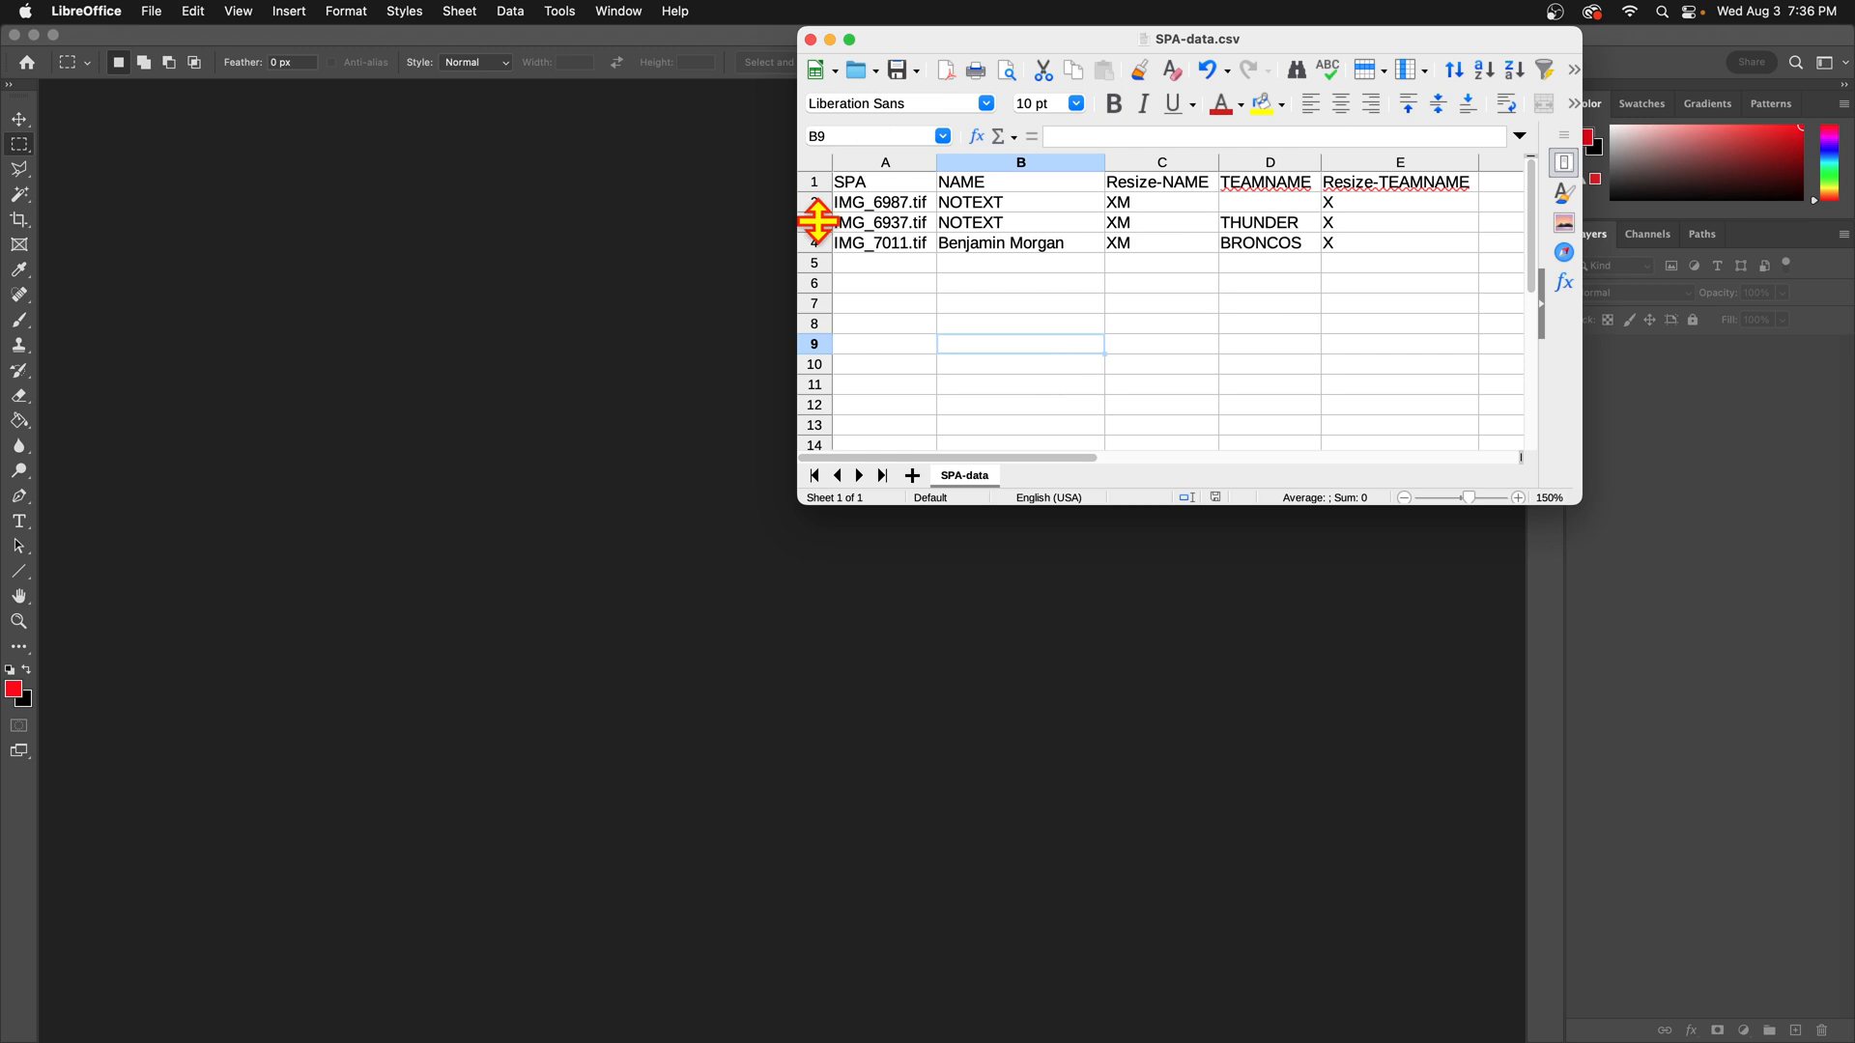
In Photoshop, open the recent file night-game.psd, inspect its NAME layer and placeholder text, and close it.
{"action": "left_click", "coordinate": [188, 135]}
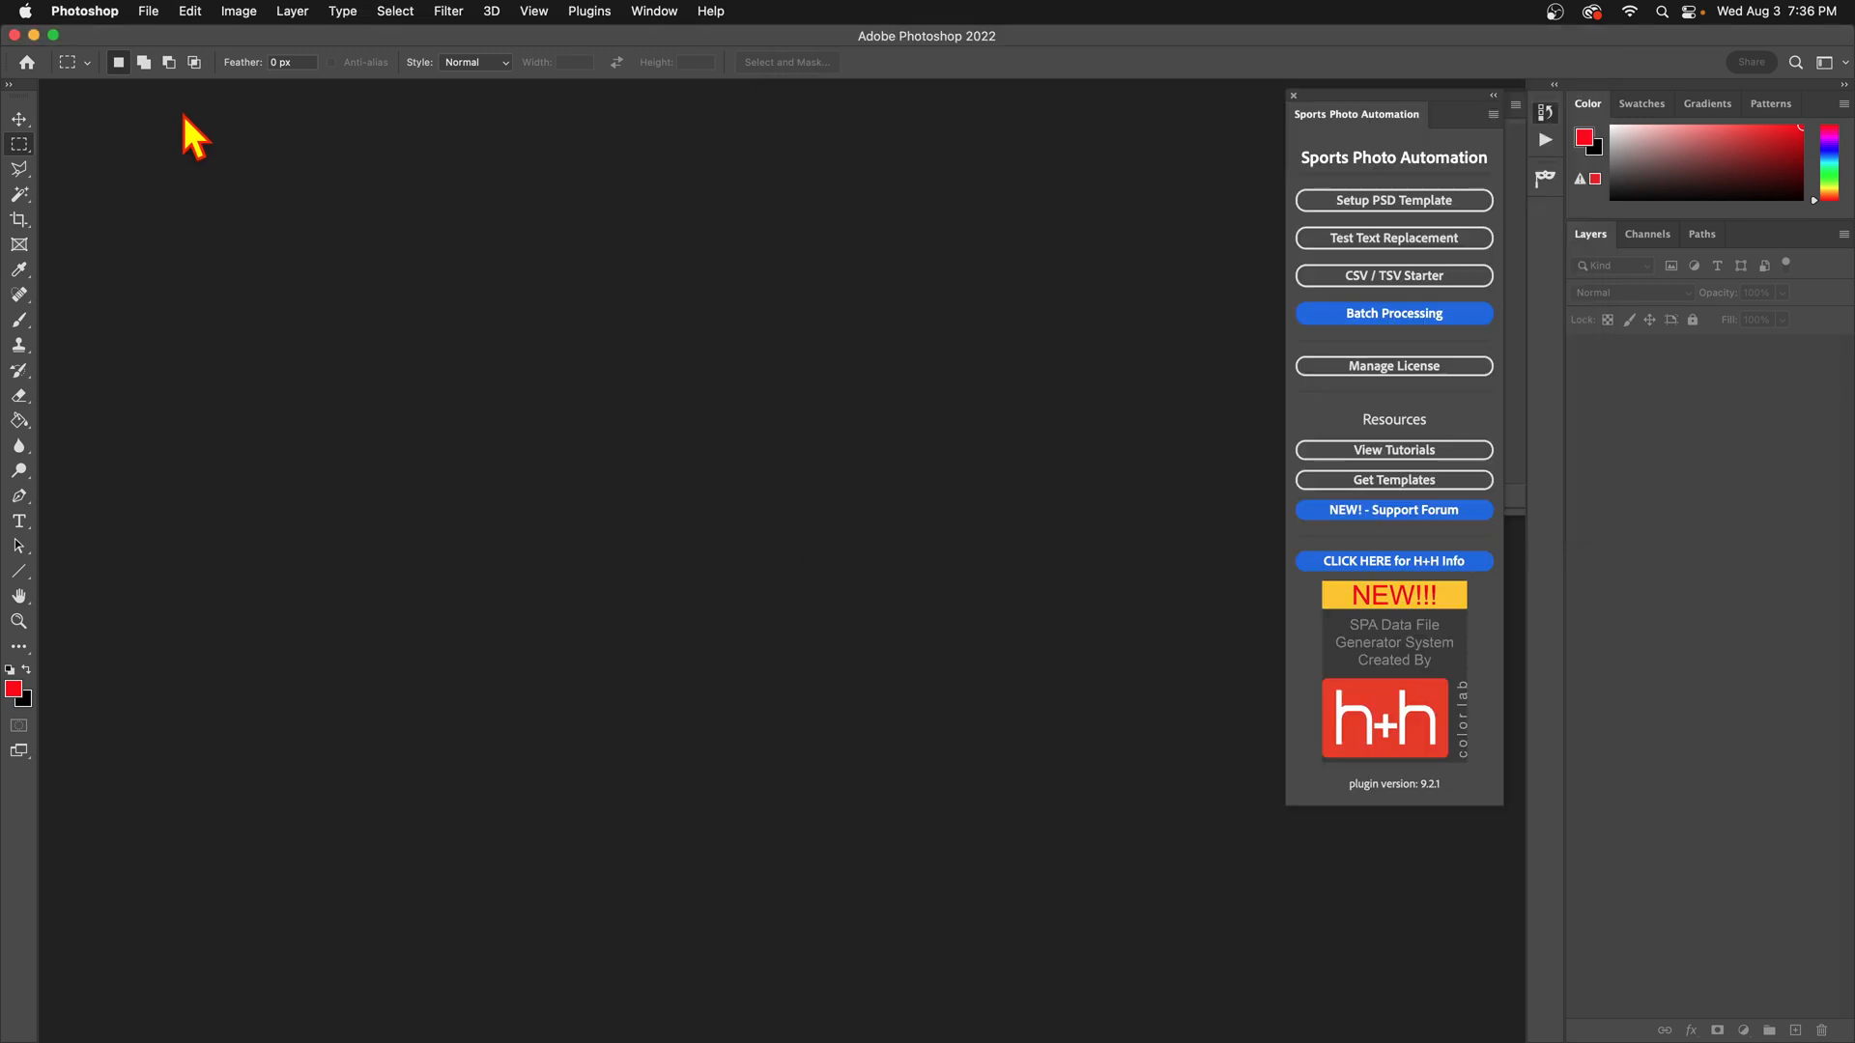
{"action": "left_click", "coordinate": [150, 17]}
{"action": "mouse_move", "coordinate": [203, 108]}
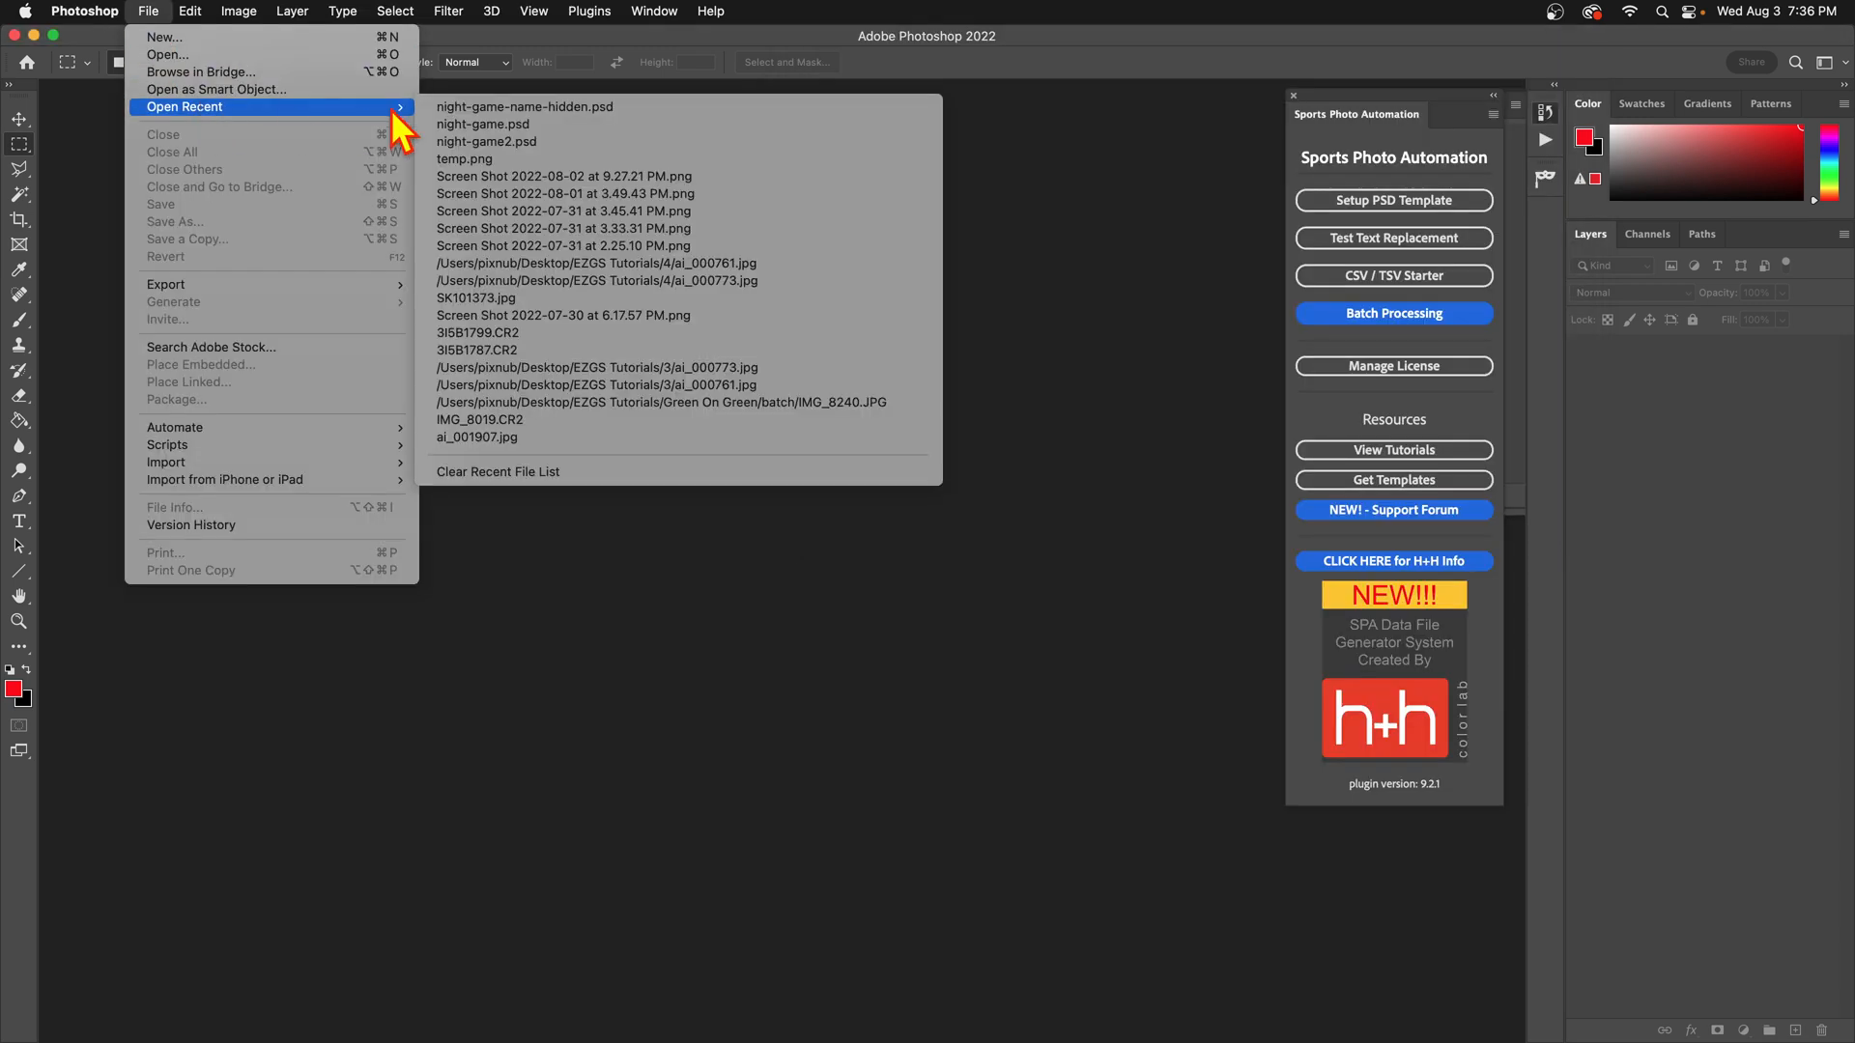
{"action": "left_click", "coordinate": [537, 127]}
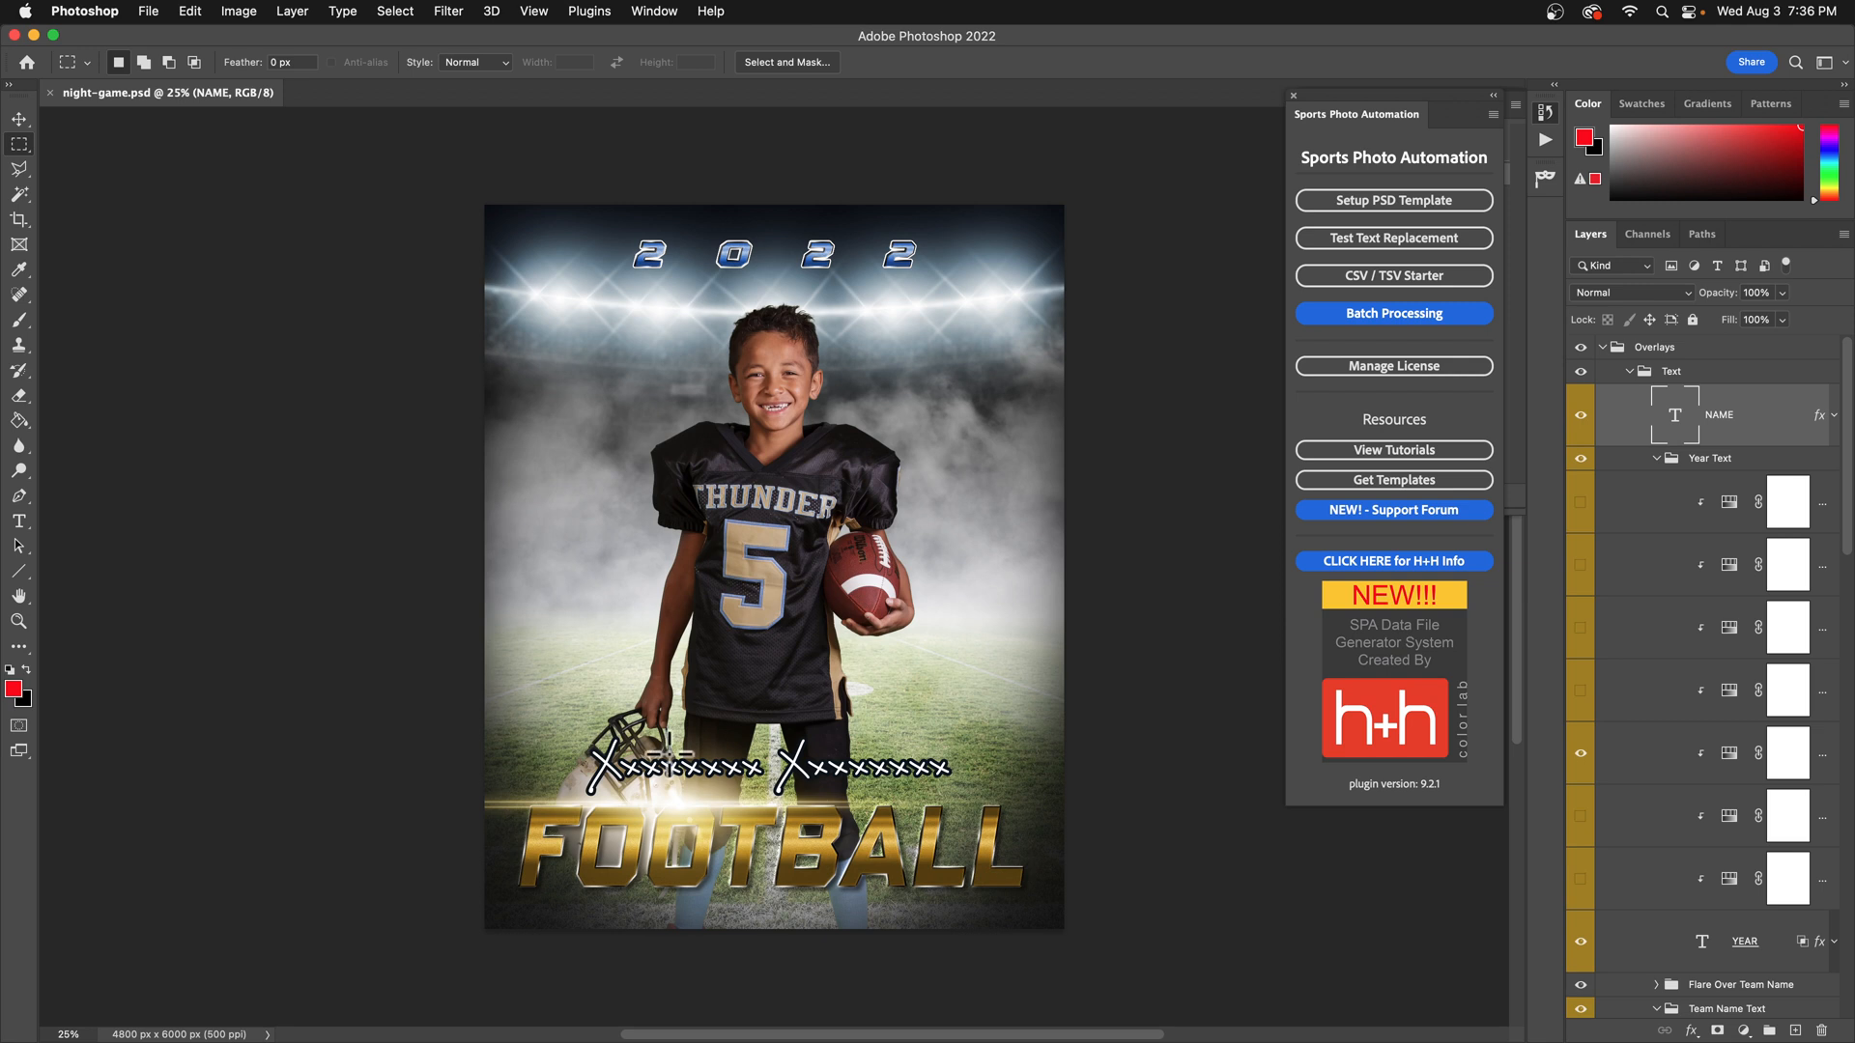
{"action": "left_click", "coordinate": [50, 93]}
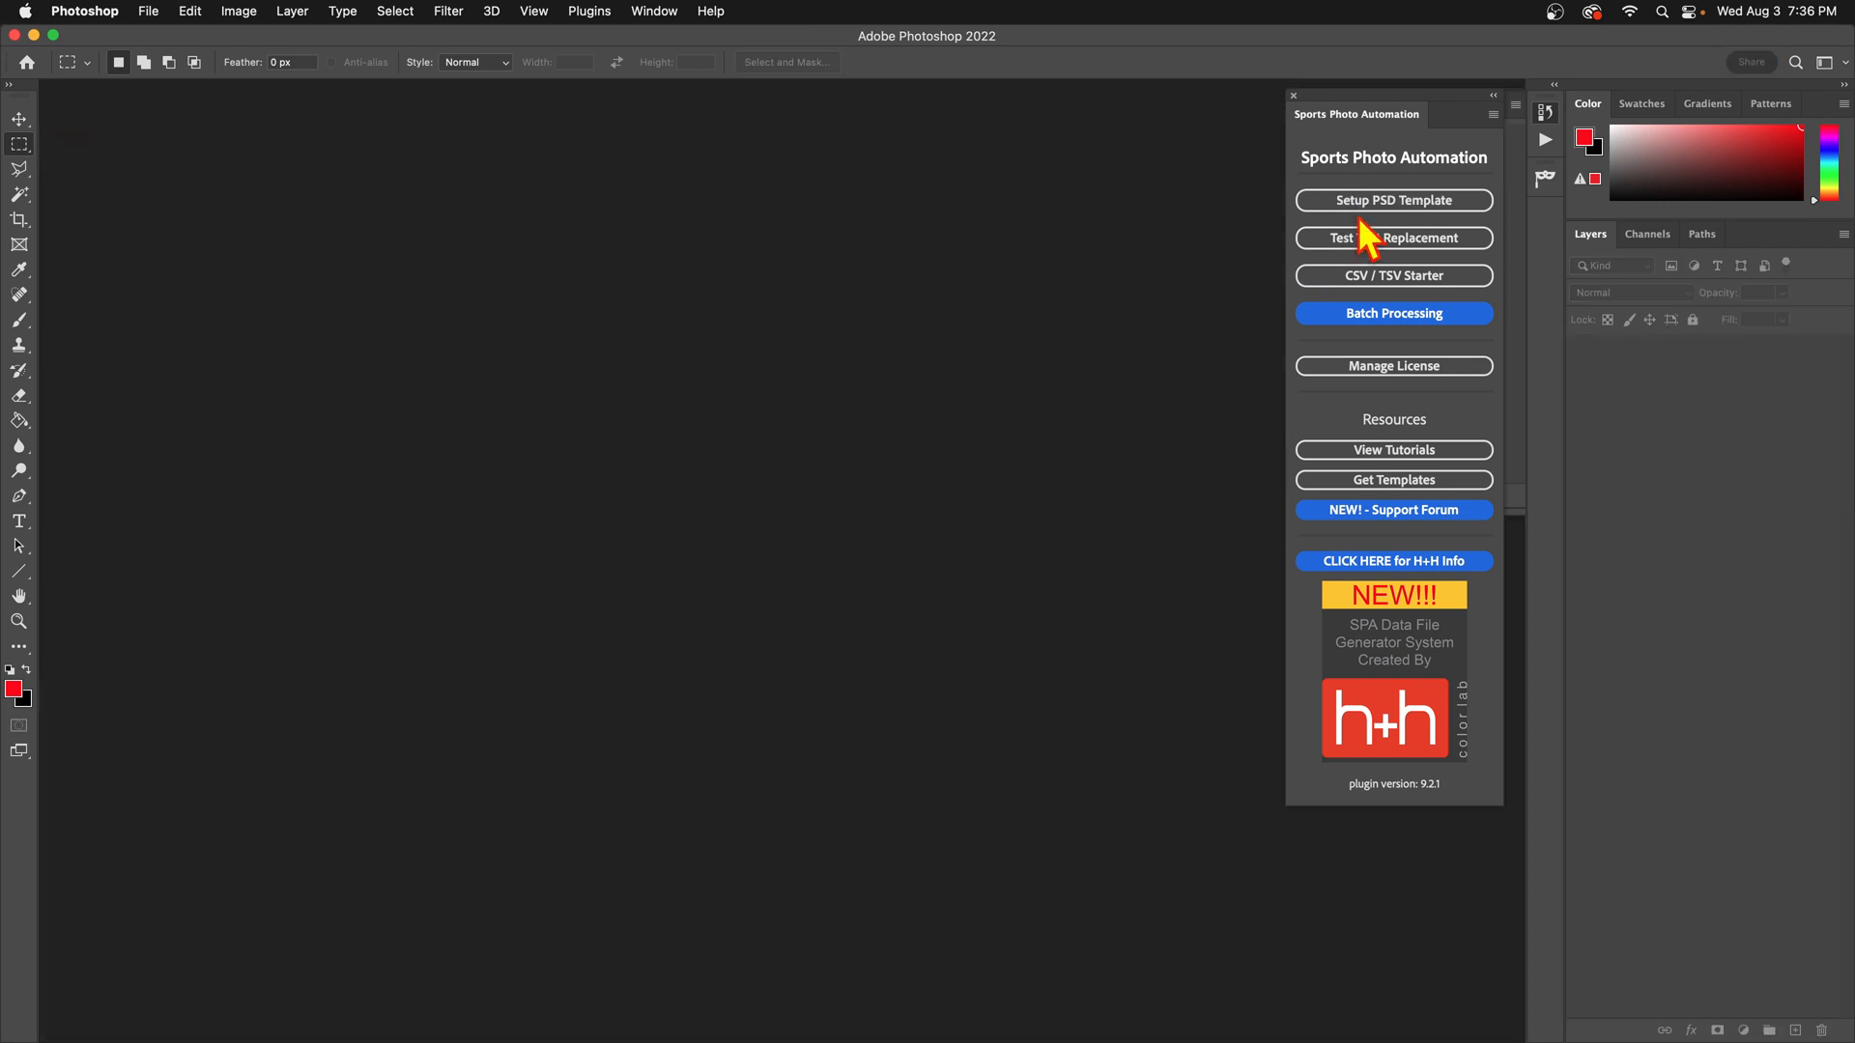
Open the batch processing settings and reload SPA-data.csv from the Desktop's SPA Test cutouts folder as the CSV data file.
{"action": "left_click", "coordinate": [1409, 319]}
{"action": "left_click", "coordinate": [558, 464]}
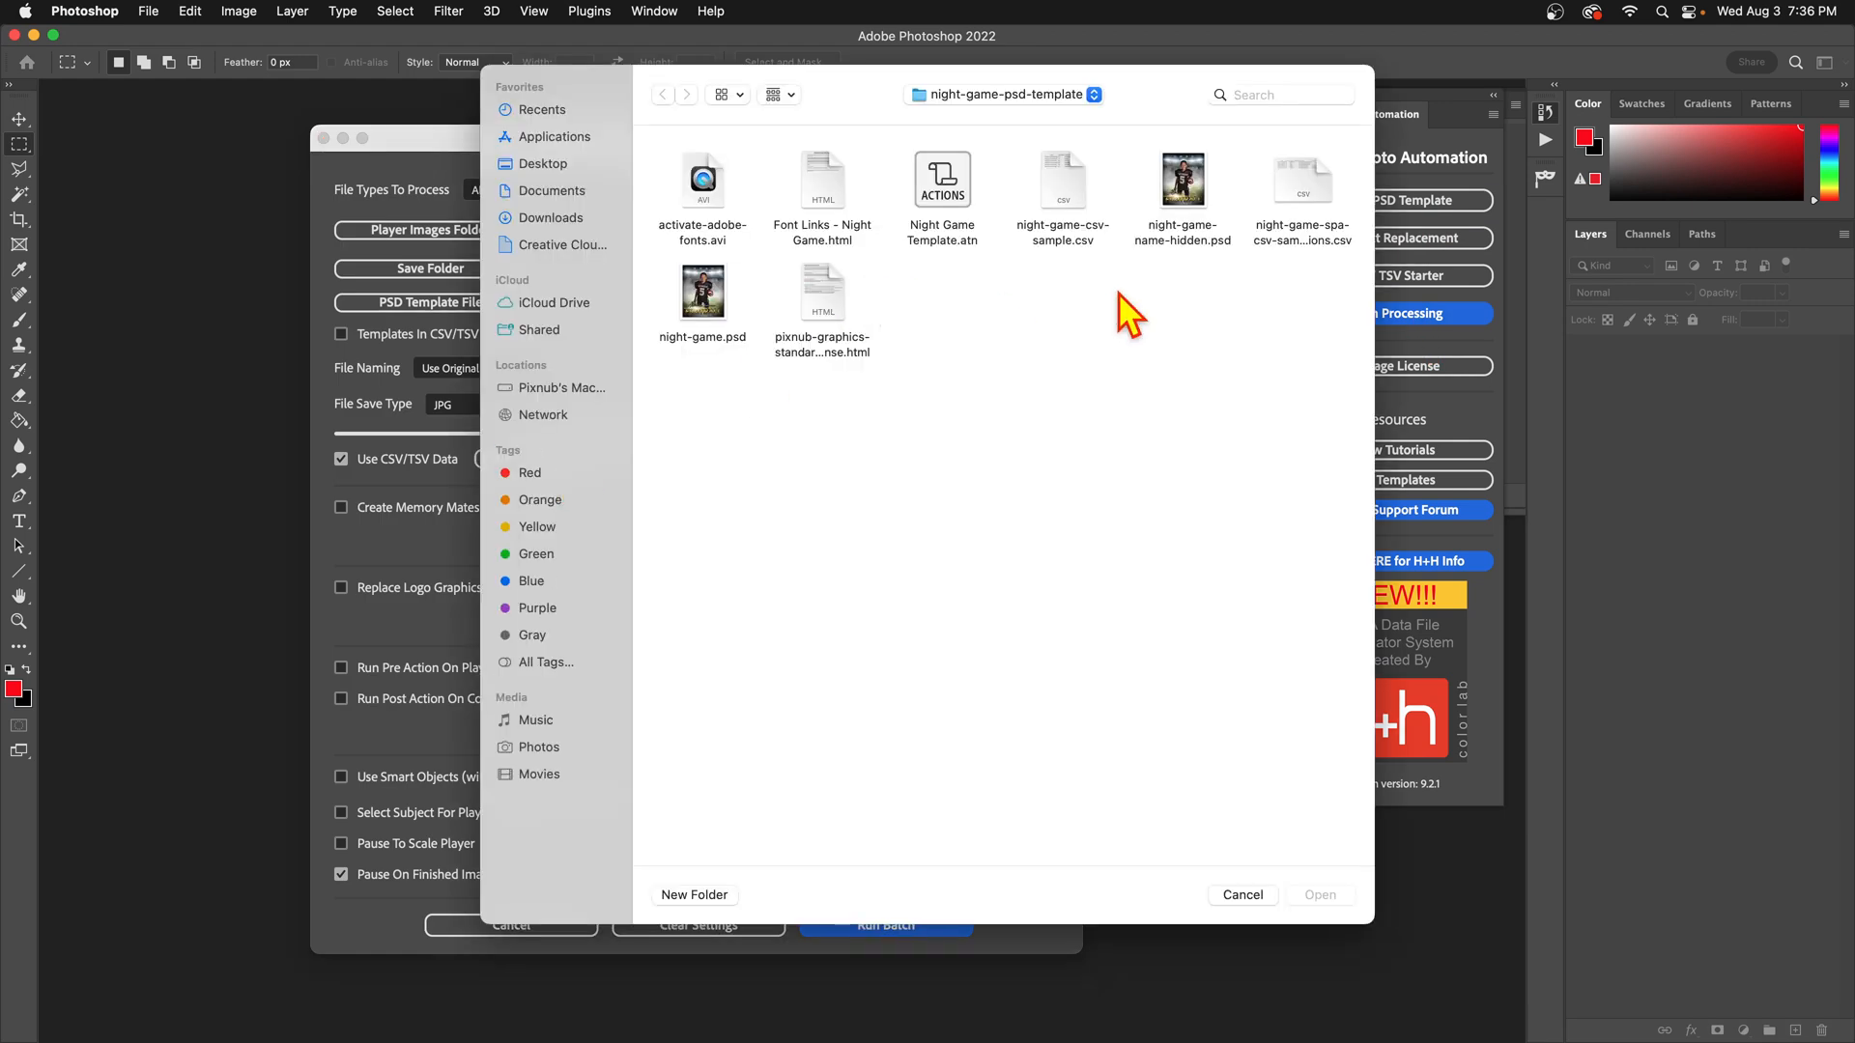
{"action": "left_click", "coordinate": [539, 164]}
{"action": "double_click", "coordinate": [918, 184]}
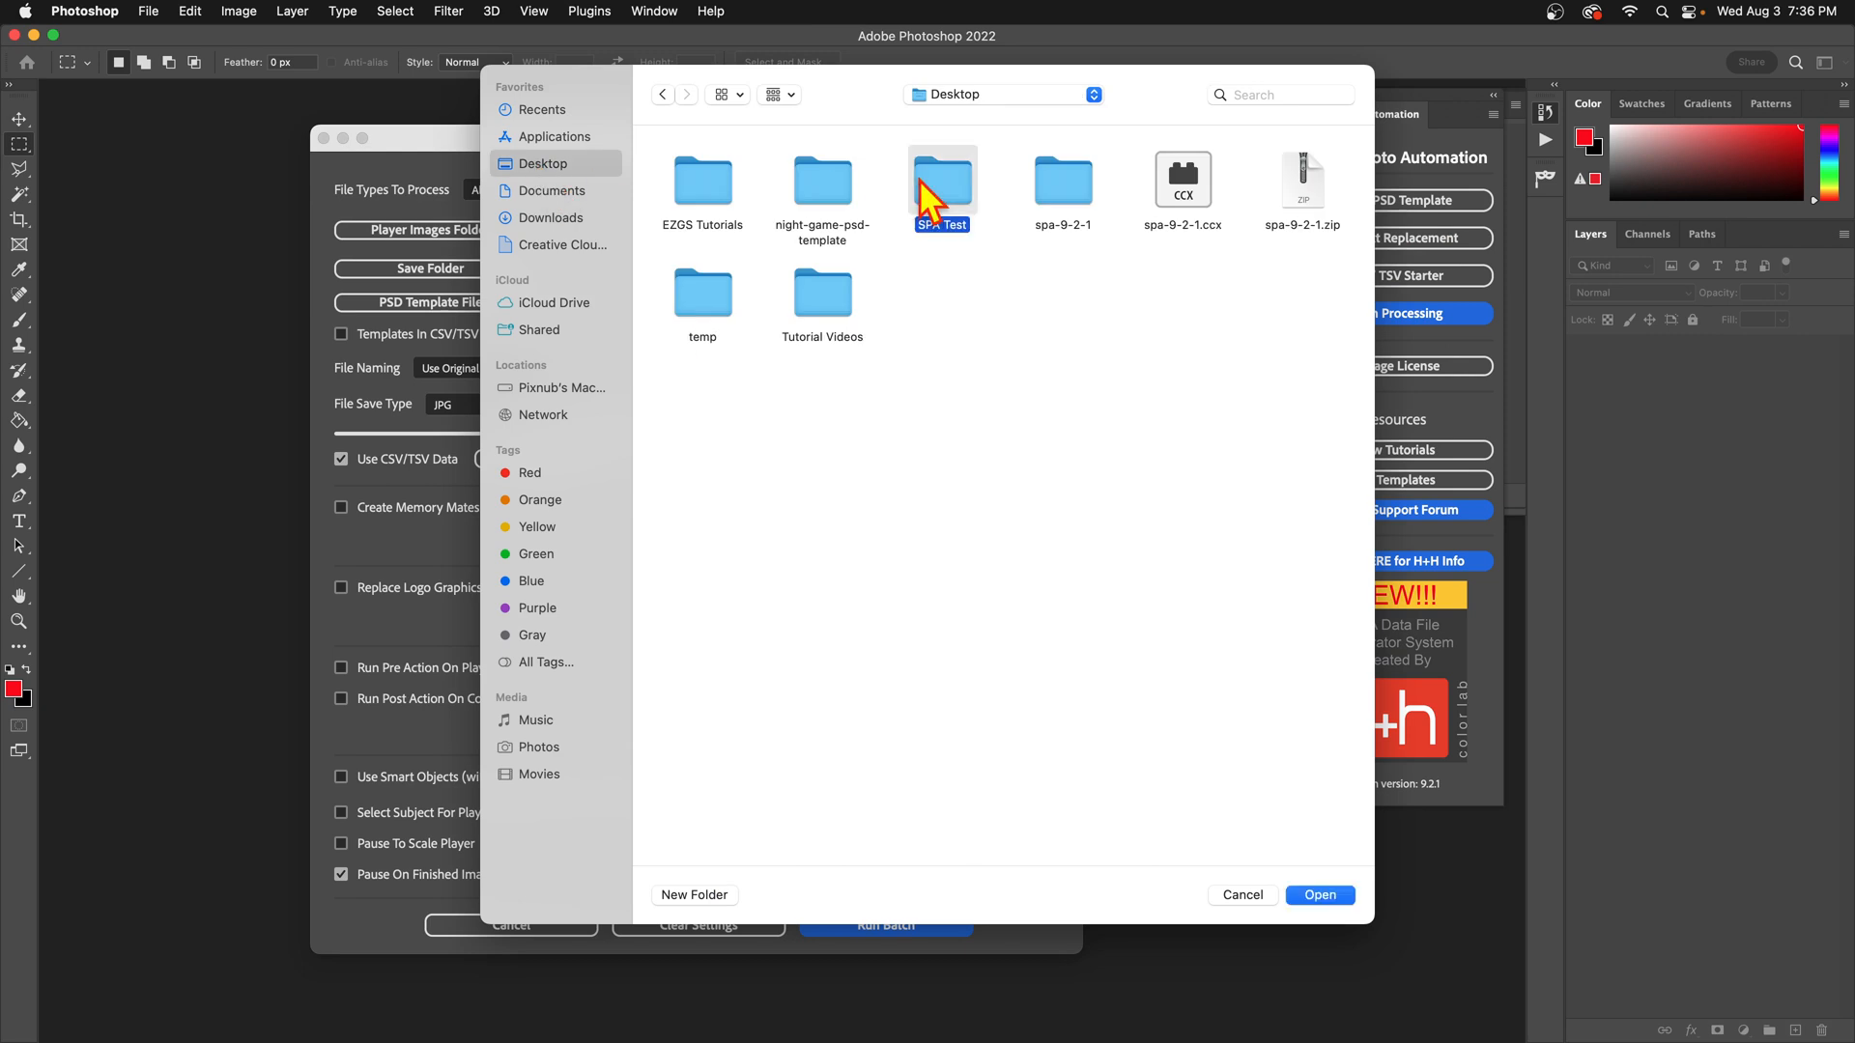
{"action": "double_click", "coordinate": [689, 182]}
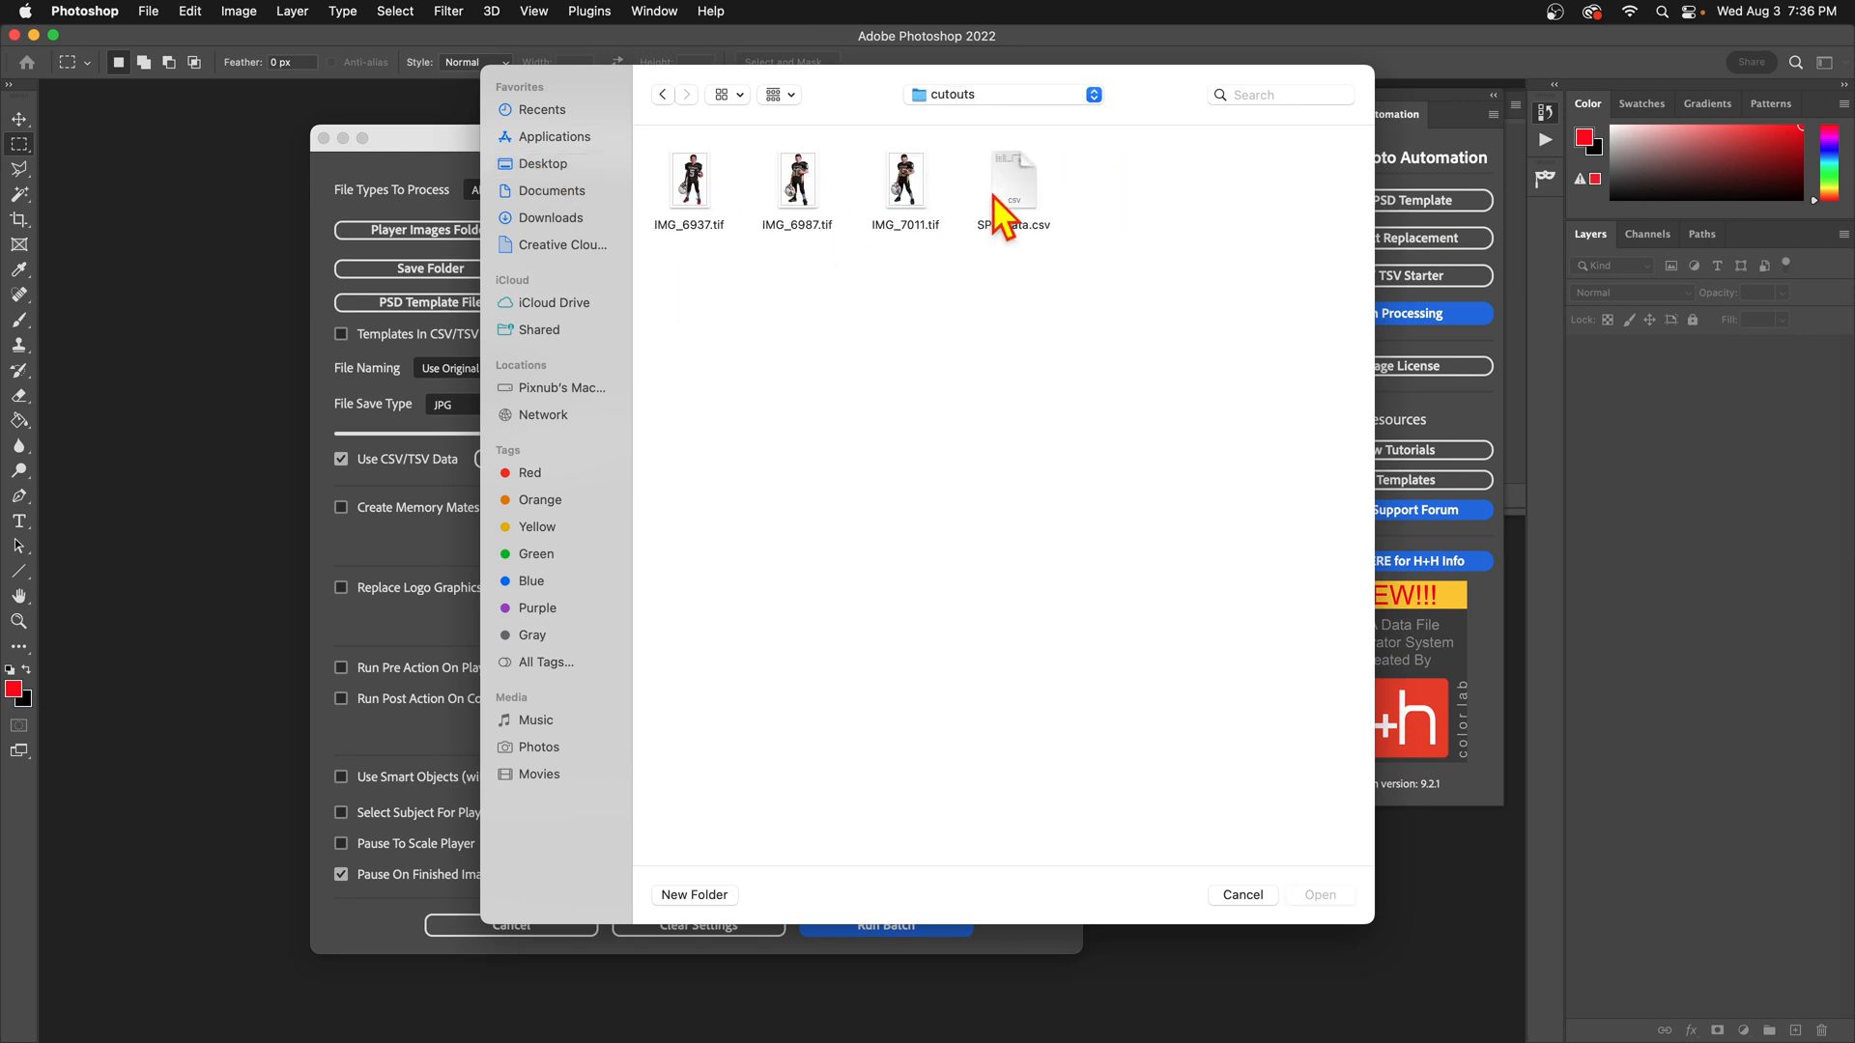
{"action": "left_click", "coordinate": [1010, 181]}
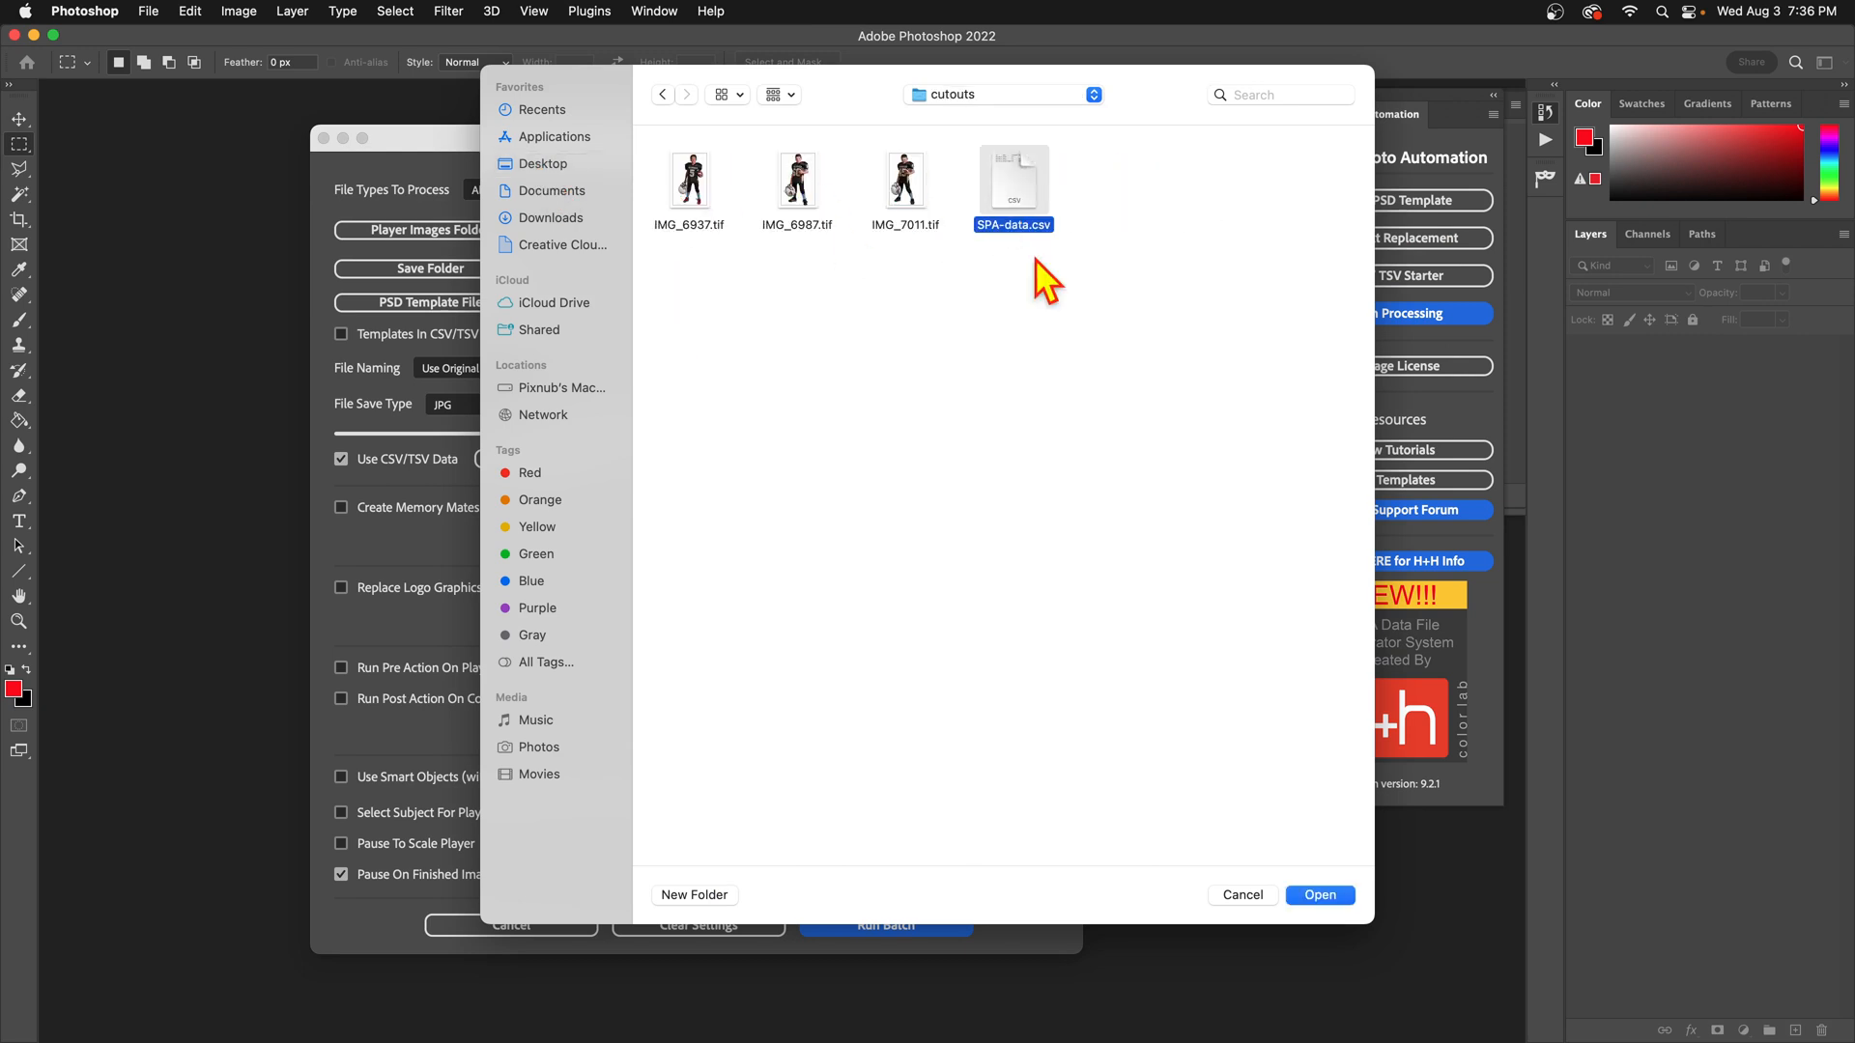
{"action": "left_click", "coordinate": [1307, 898]}
{"action": "left_click", "coordinate": [959, 565]}
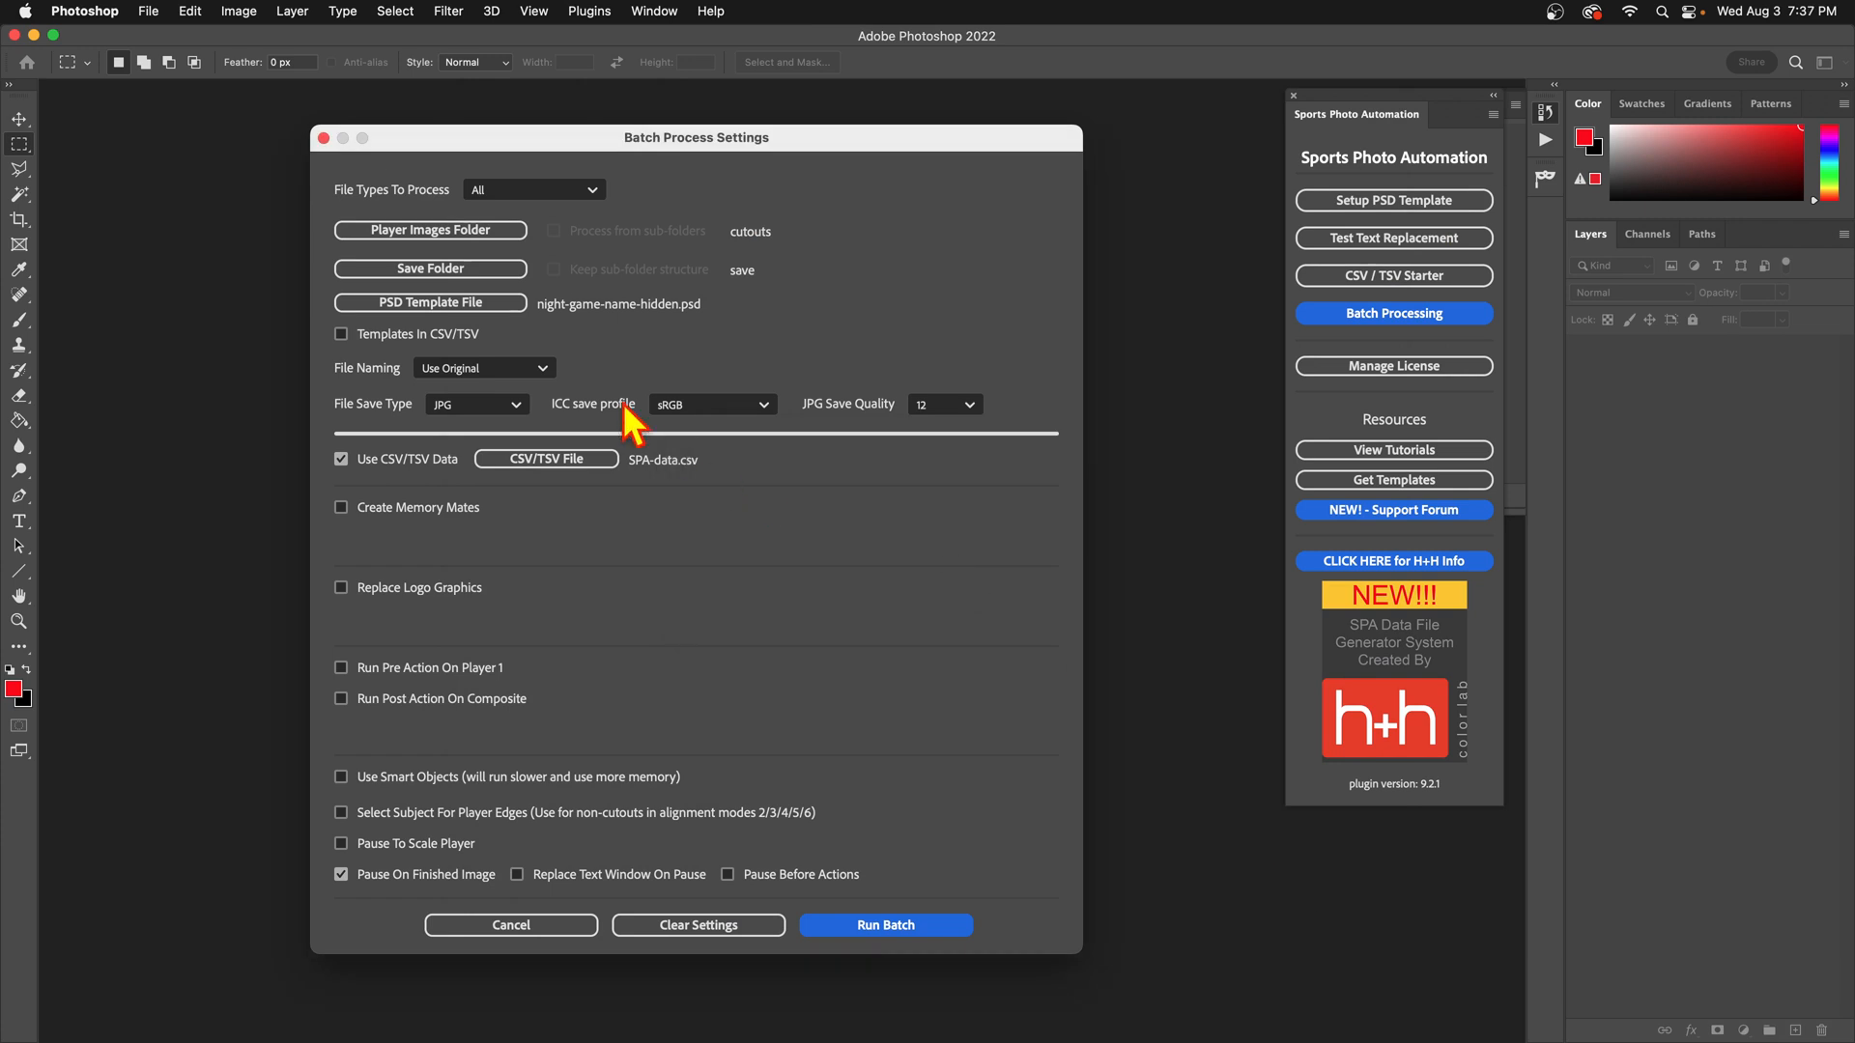
Select night-game.psd from the Desktop's night-game-psd-template folder as the PSD template and run the batch.
{"action": "left_click", "coordinate": [505, 307]}
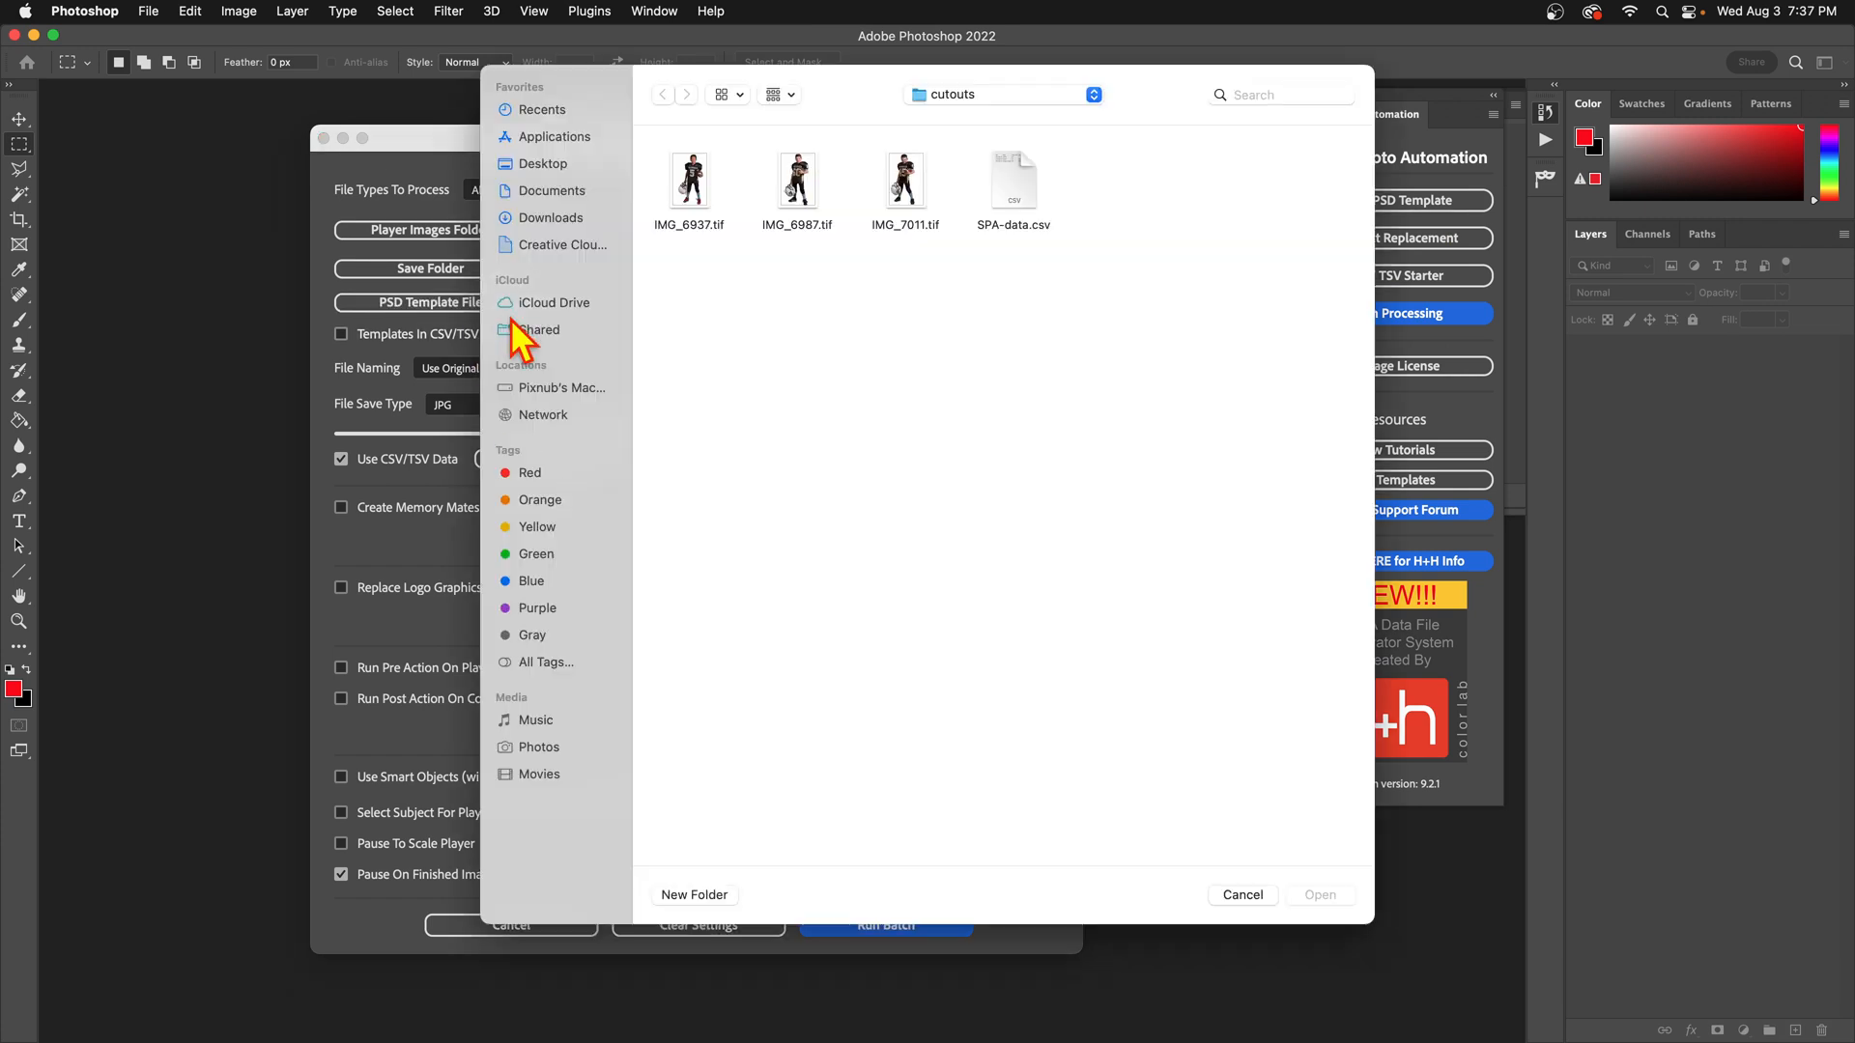
{"action": "left_click", "coordinate": [555, 164]}
{"action": "double_click", "coordinate": [826, 188]}
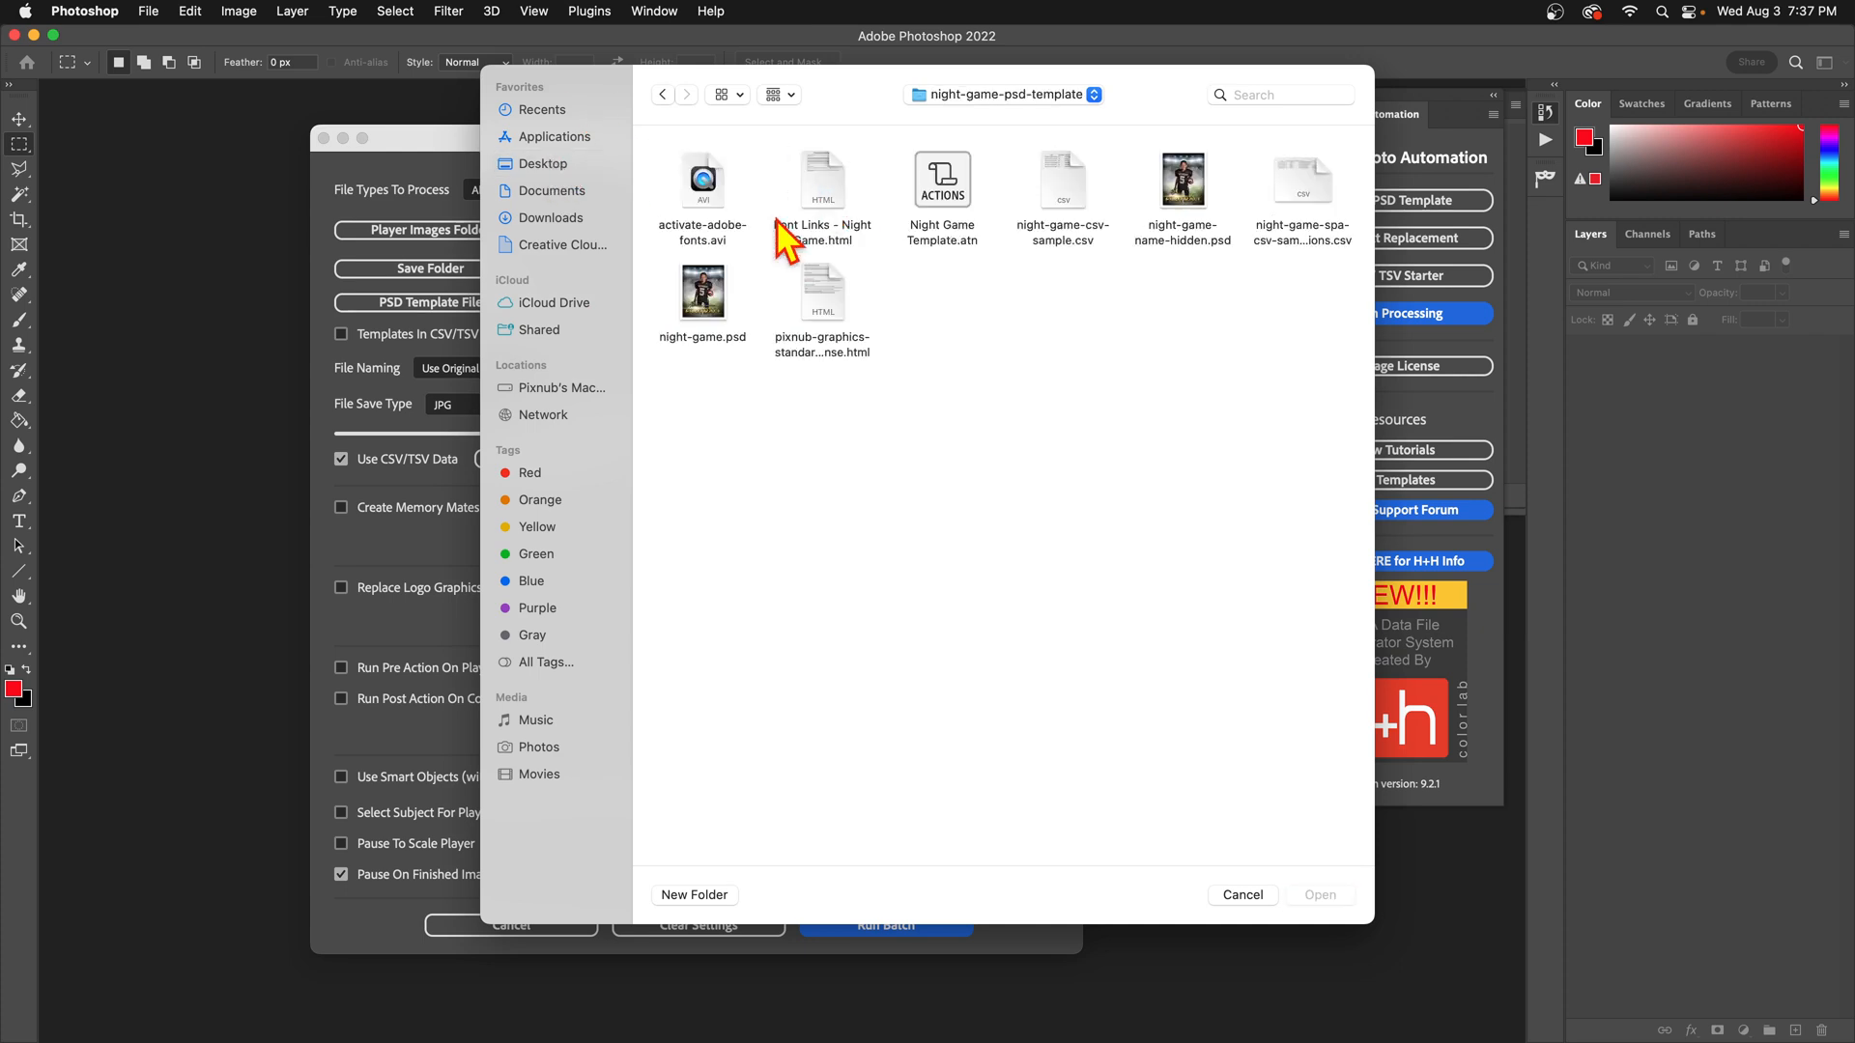
{"action": "left_click", "coordinate": [712, 294]}
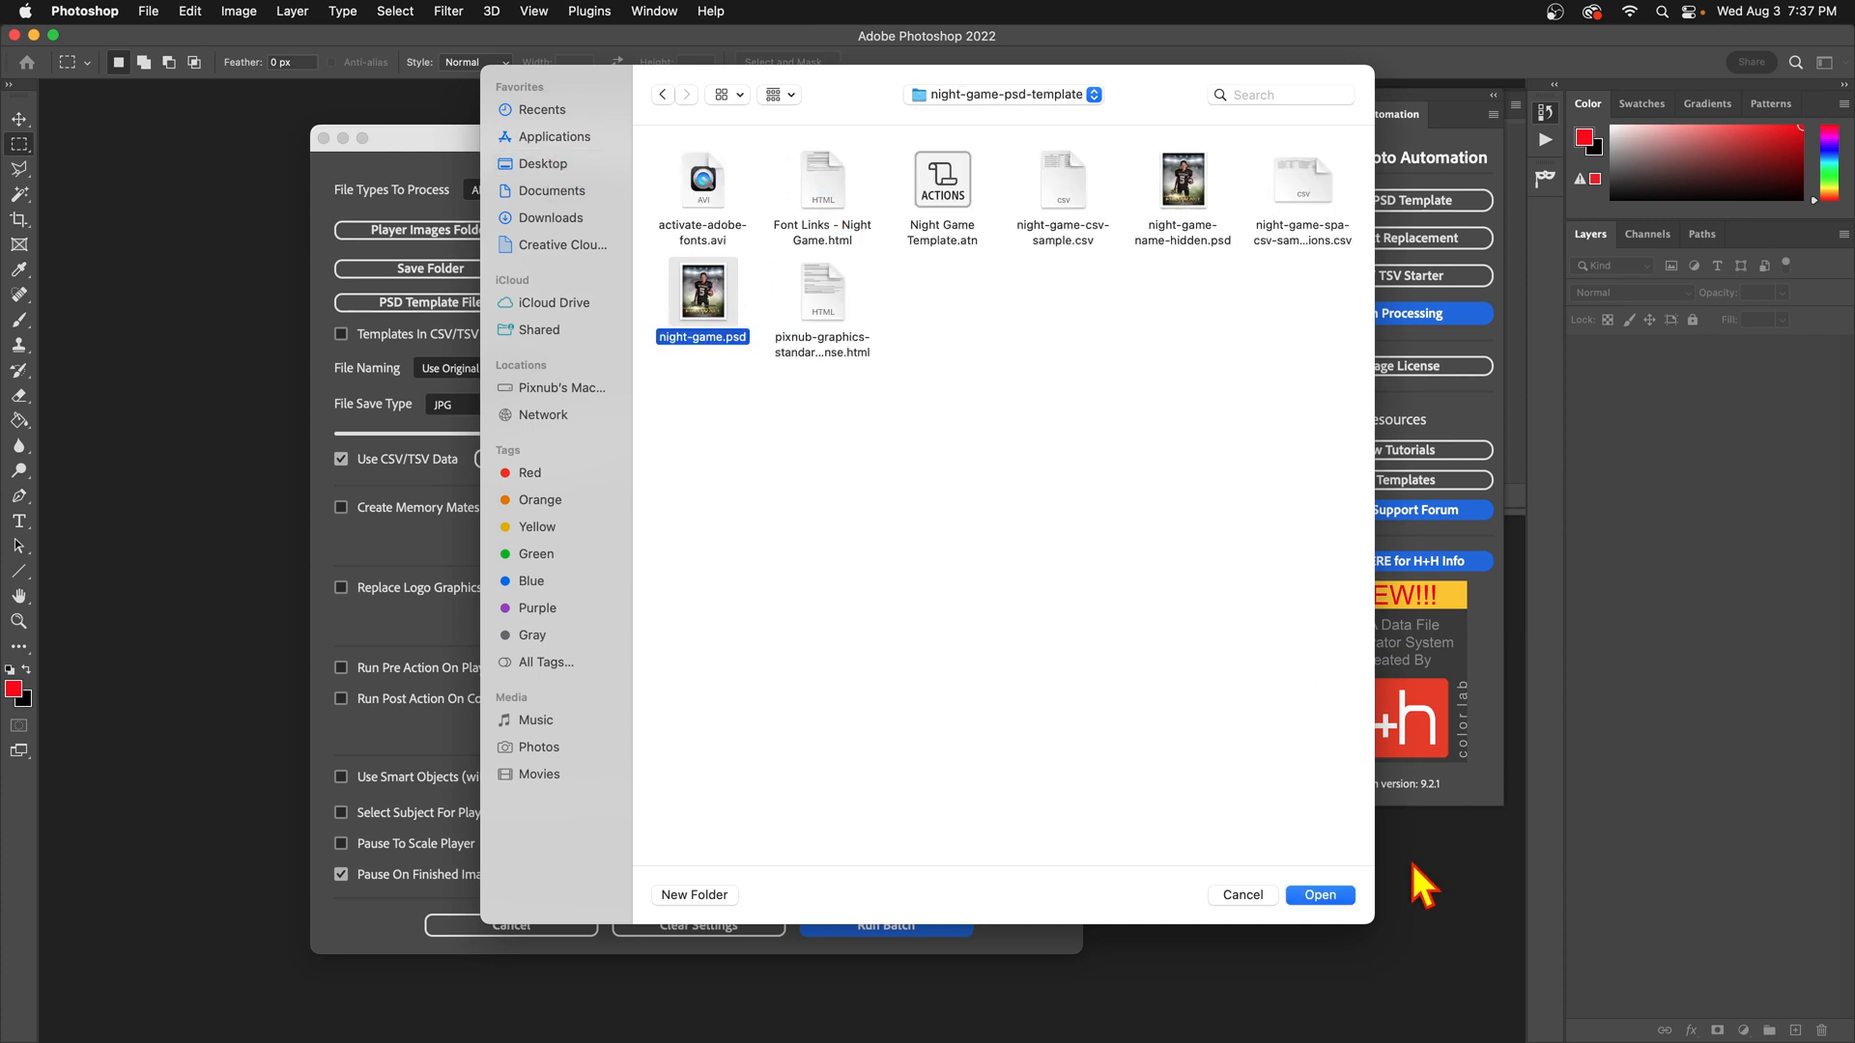
{"action": "left_click", "coordinate": [1319, 894]}
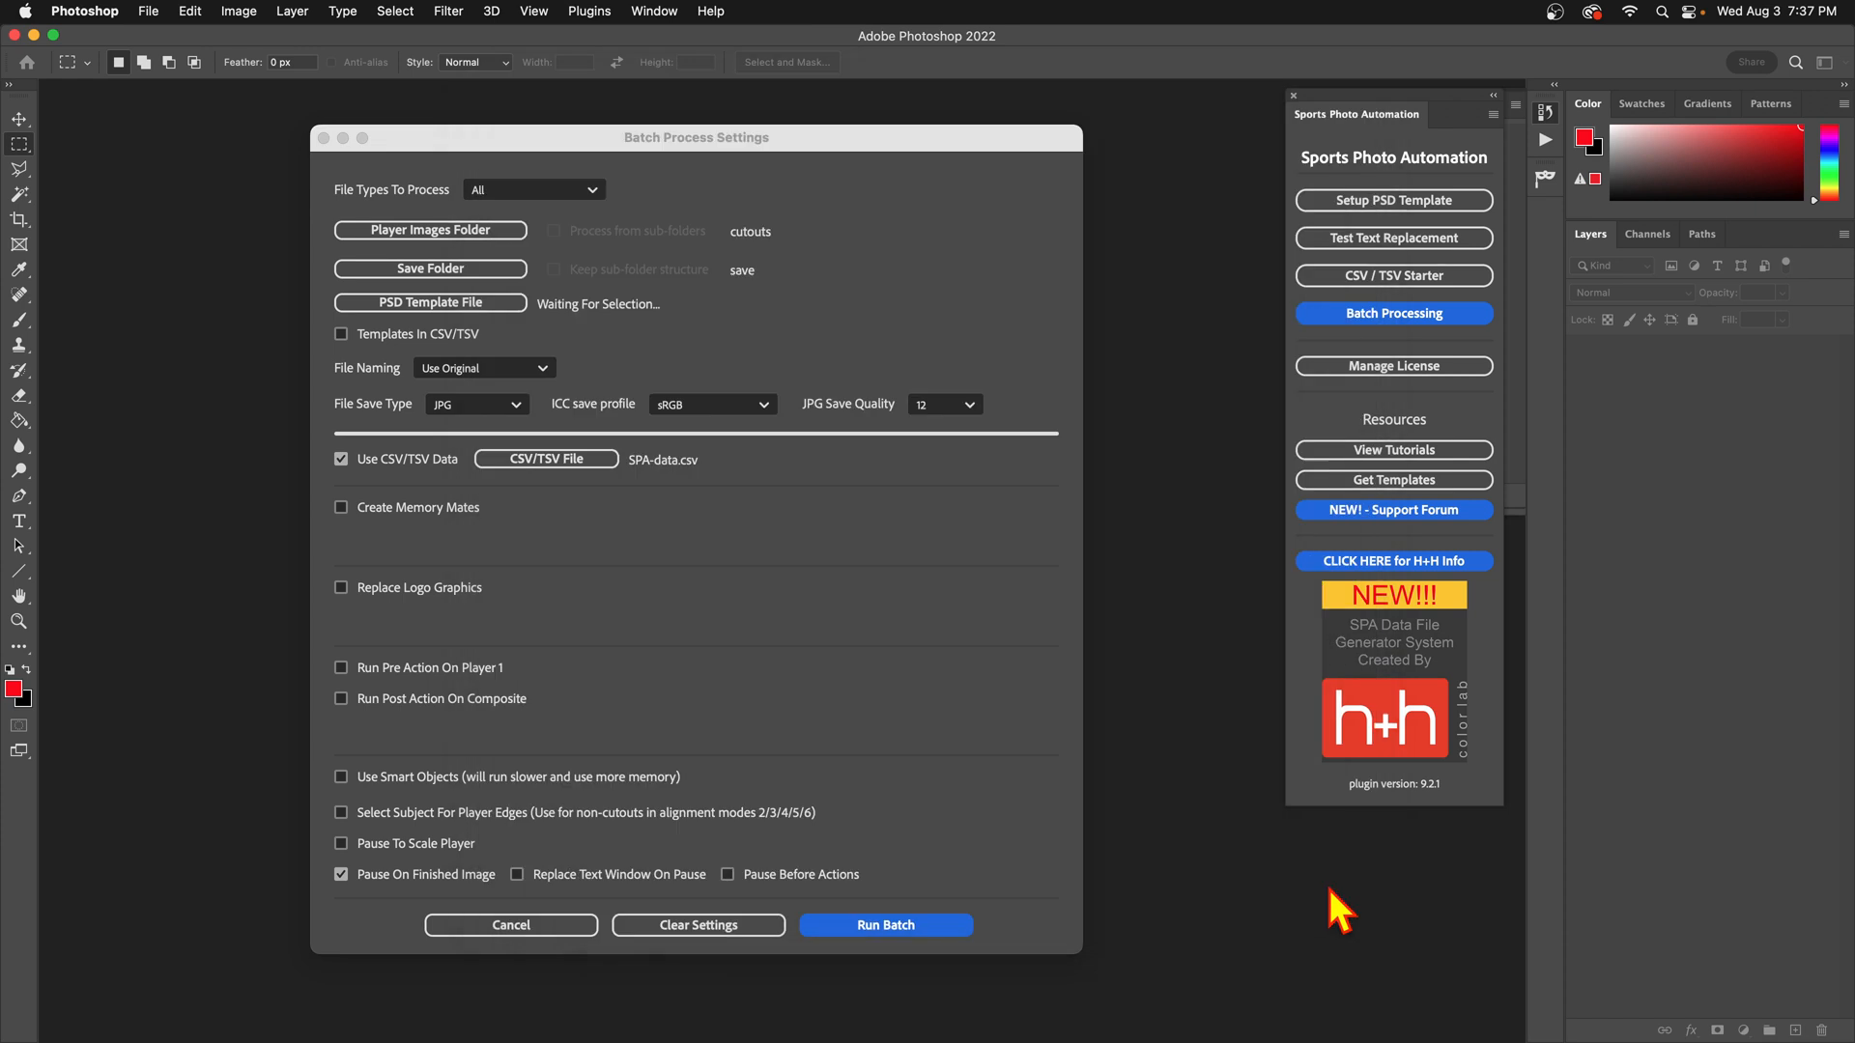
{"action": "left_click", "coordinate": [942, 931]}
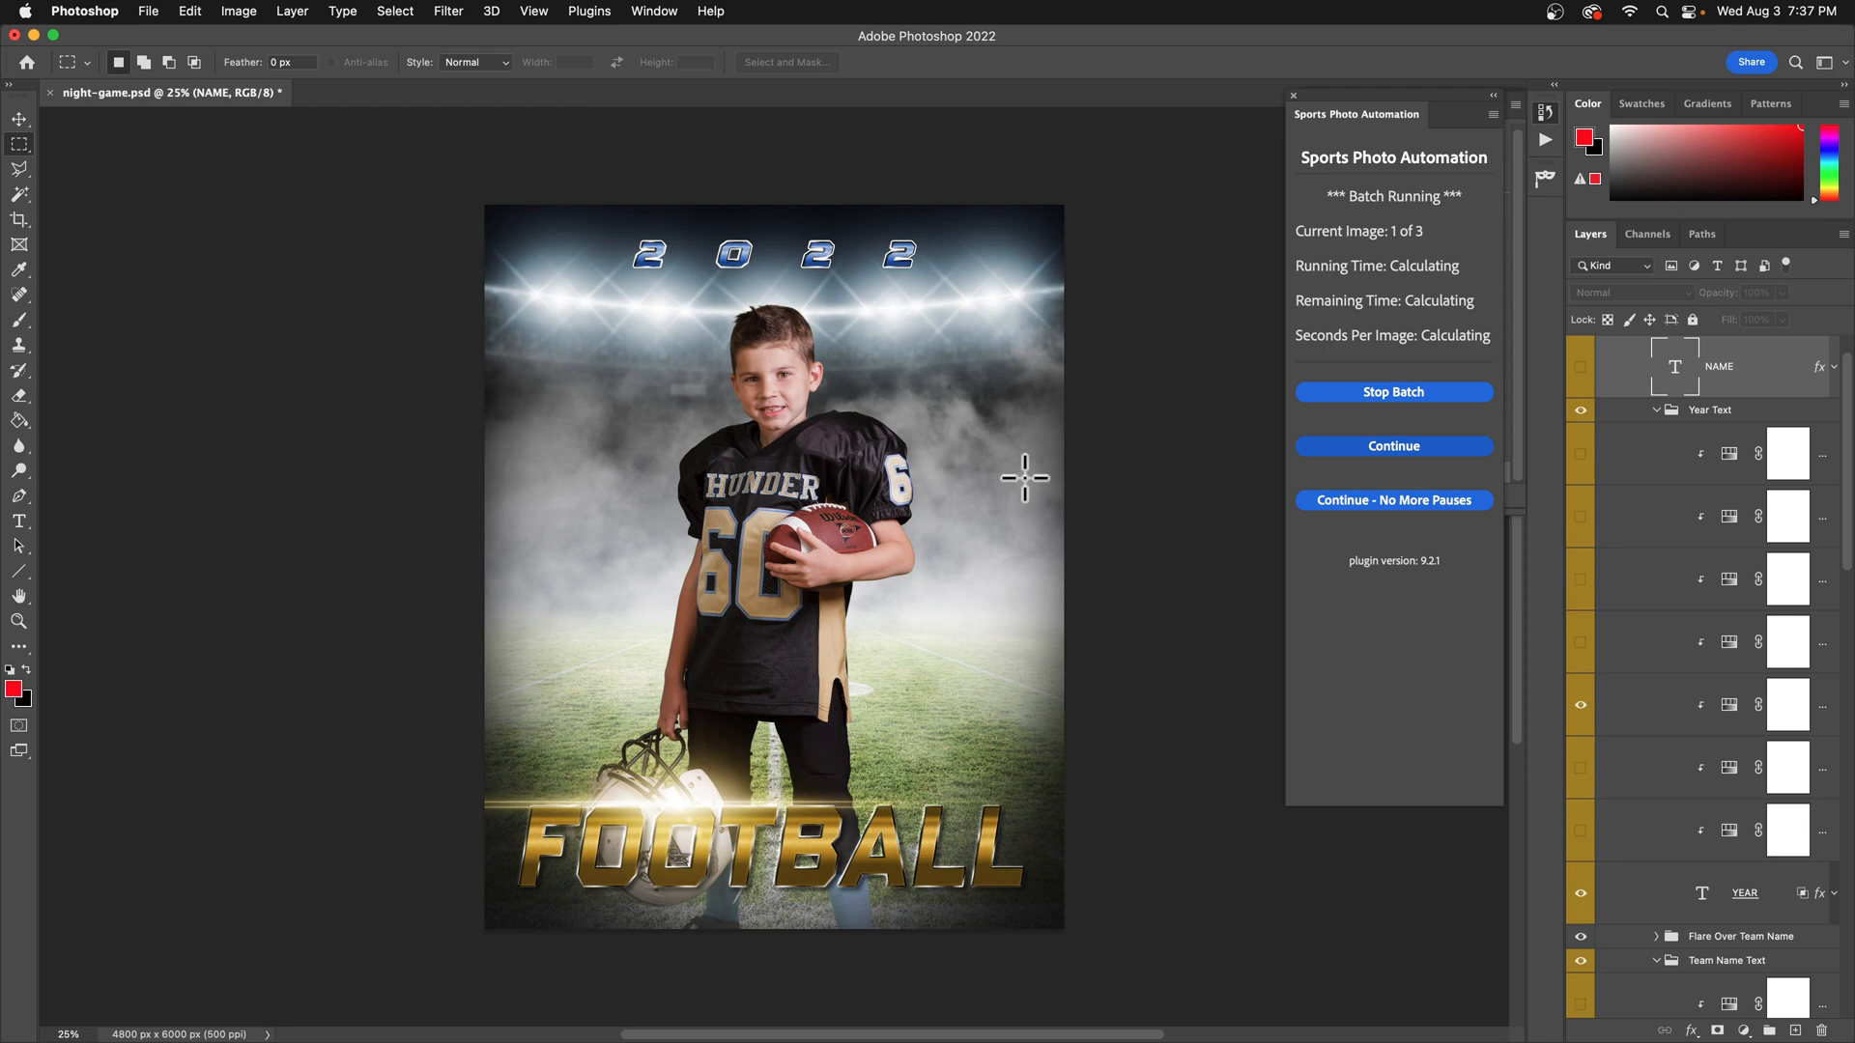
In LibreOffice, check the NAME and TEAMNAME cells for IMG_6987.tif, and return to the paused Photoshop batch.
{"action": "key", "text": "super+Tab"}
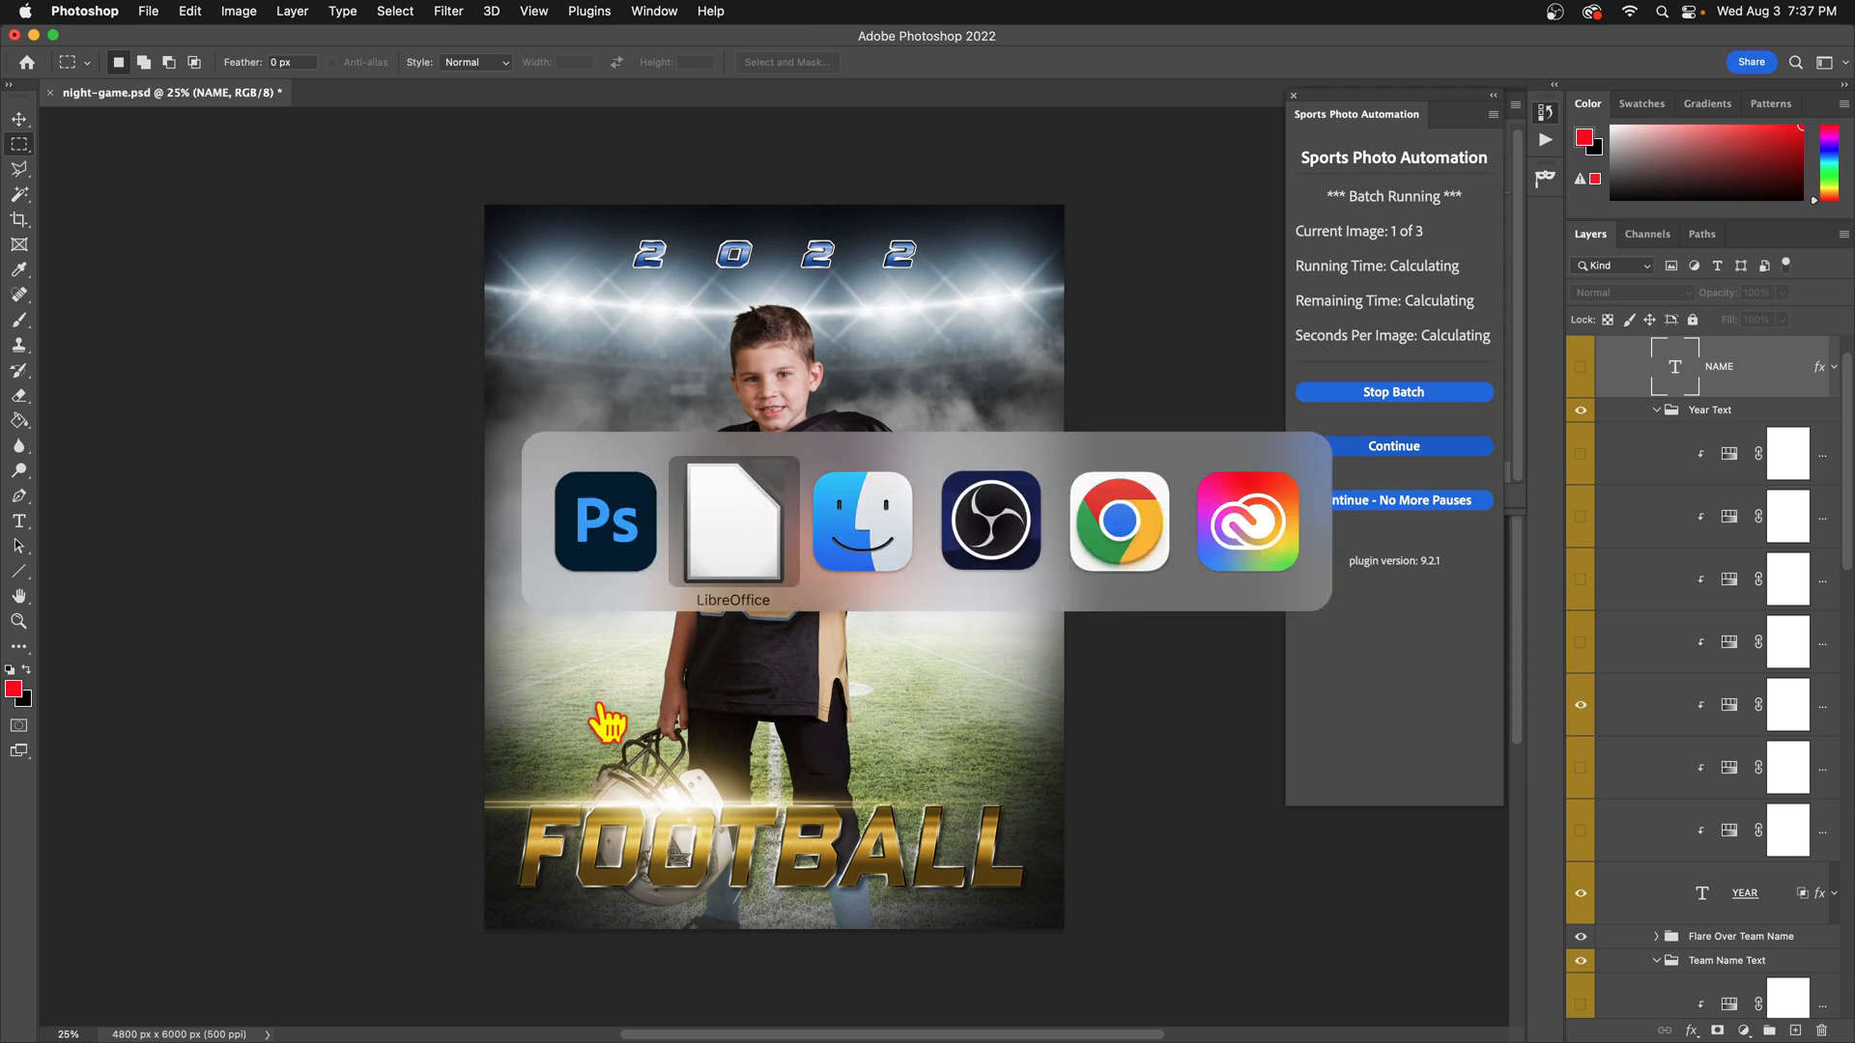
{"action": "left_click", "coordinate": [1010, 205]}
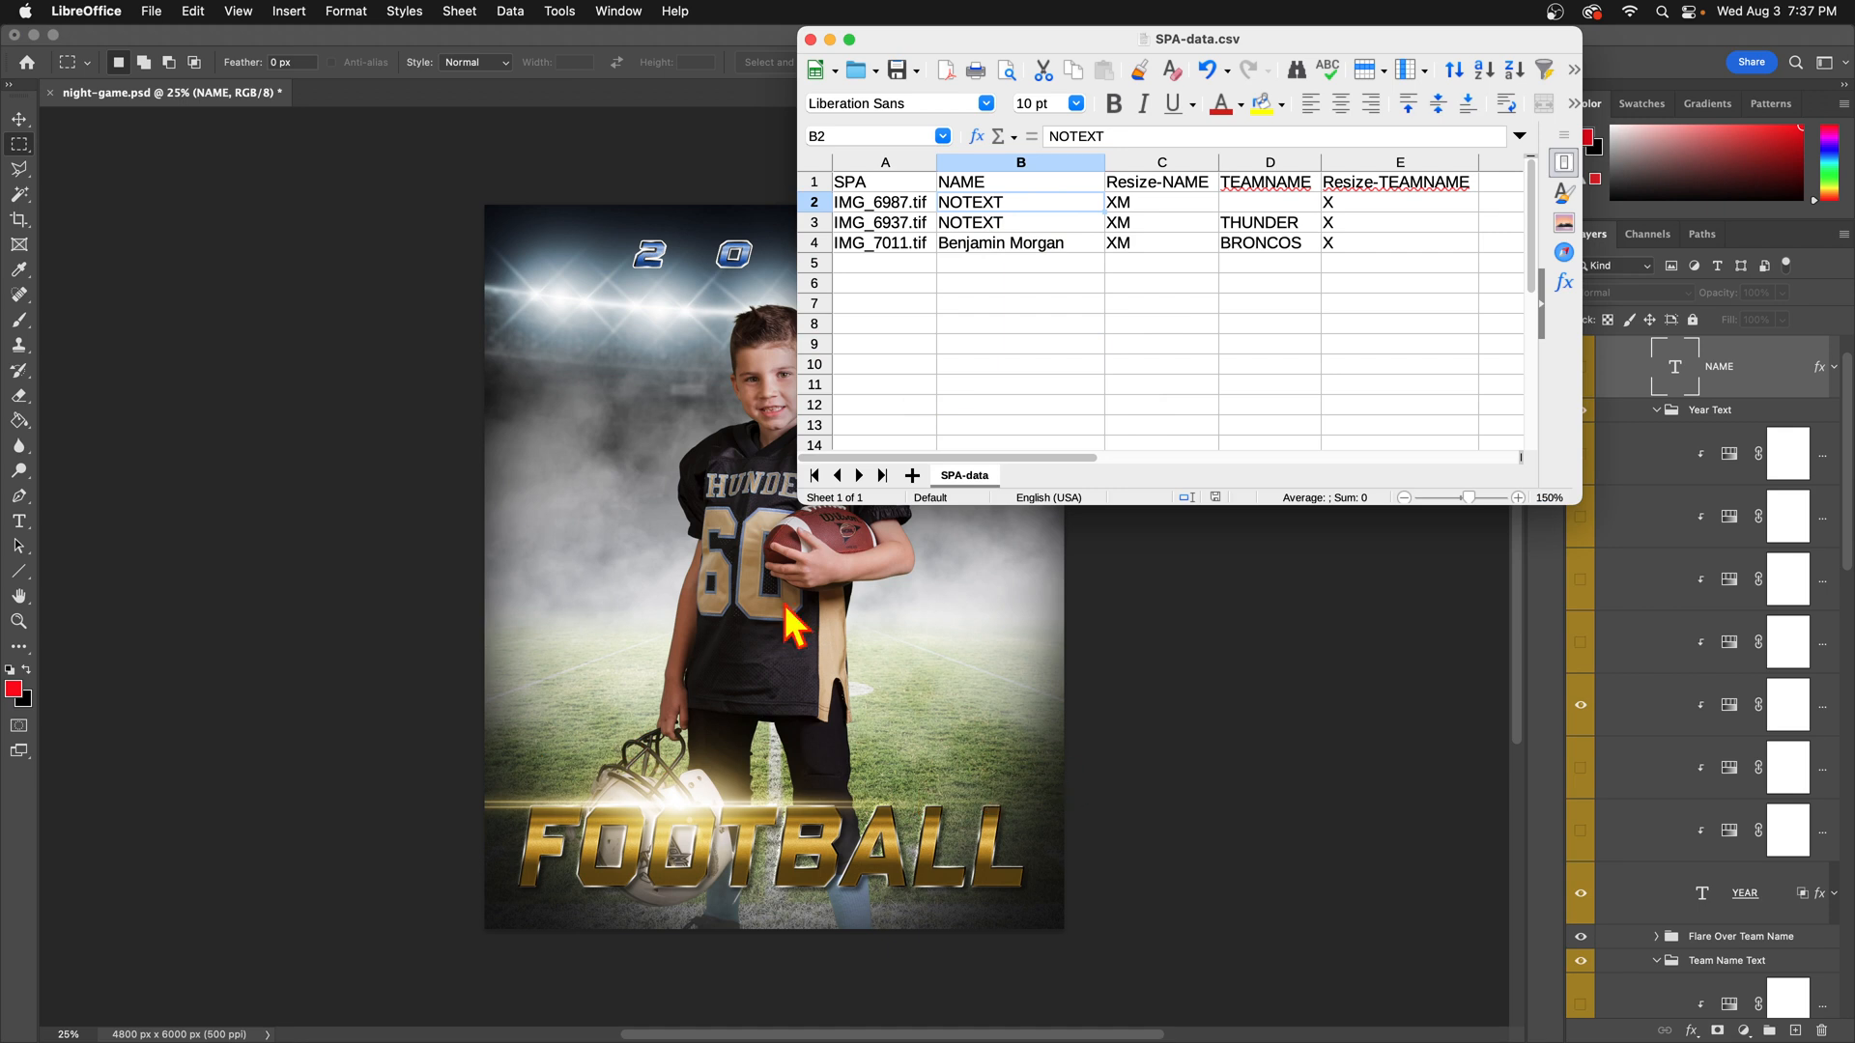
{"action": "left_click", "coordinate": [1256, 203]}
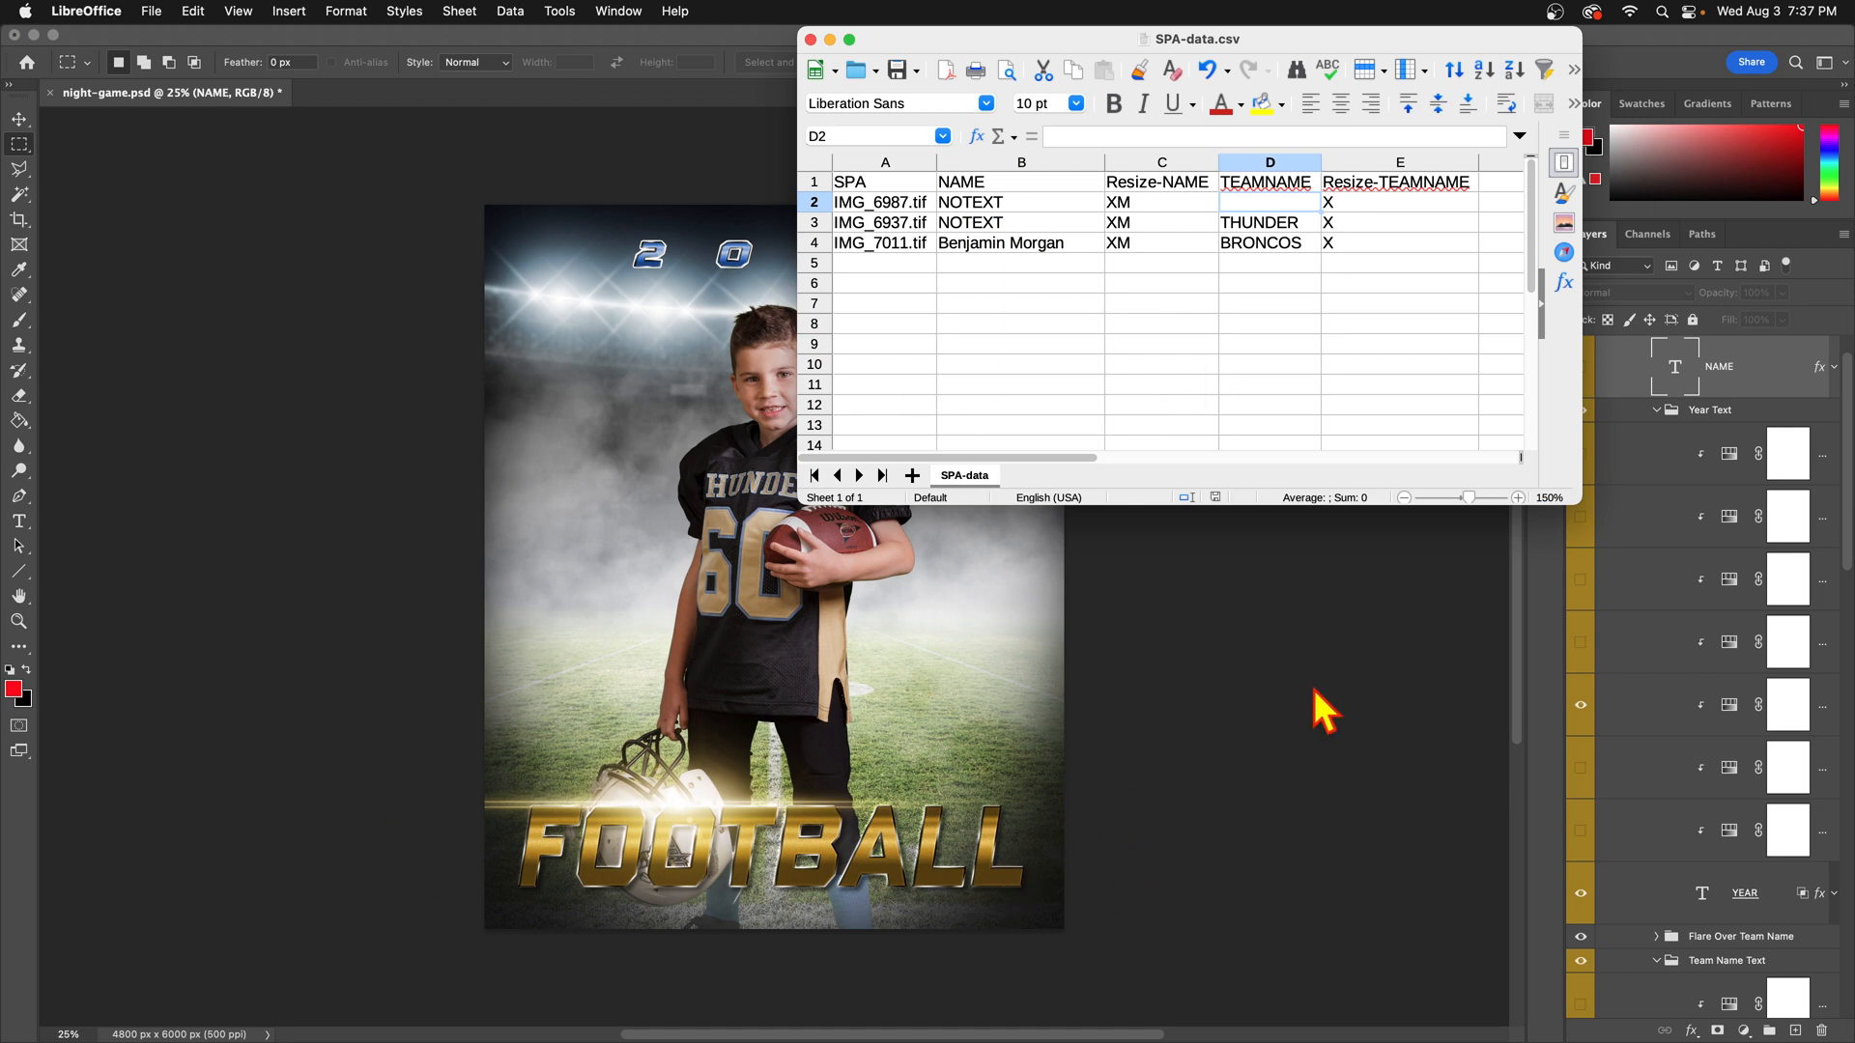
{"action": "left_click", "coordinate": [1325, 711]}
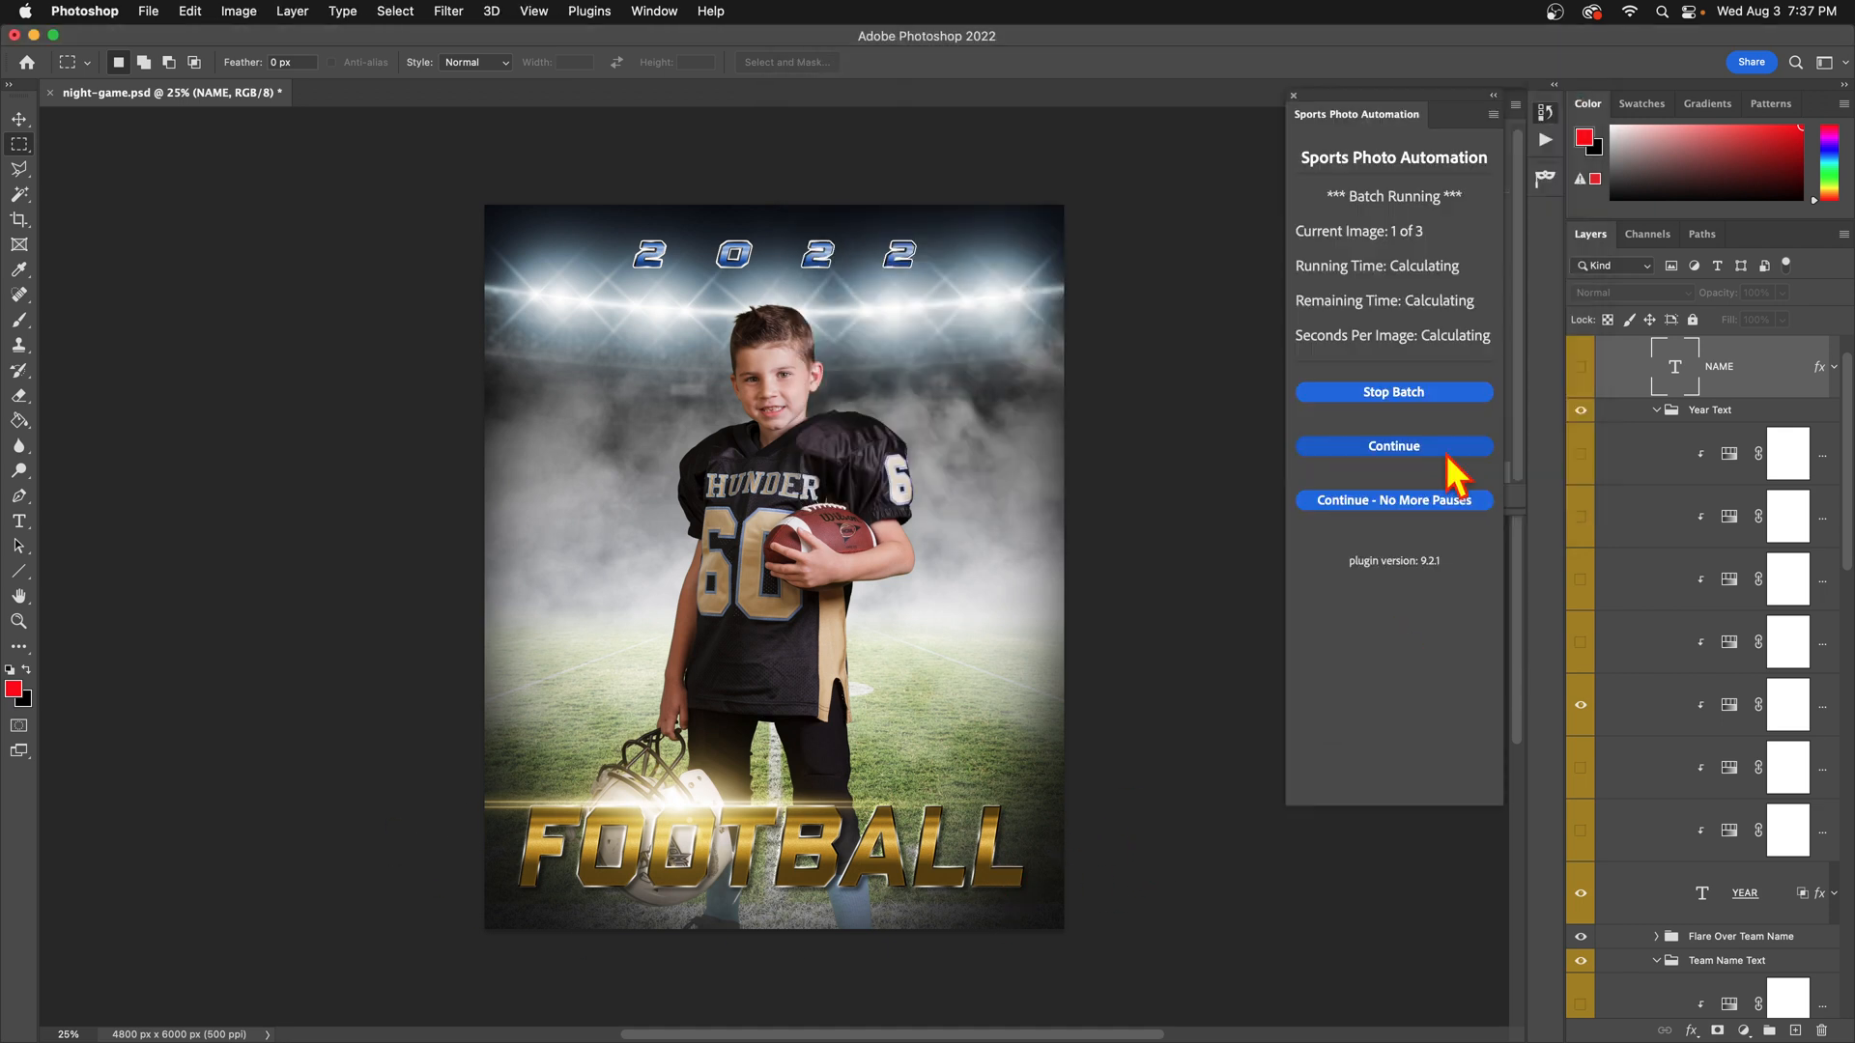
Compare the first composite with the template's original History snapshot, and restore the last Link Layers state.
{"action": "left_click", "coordinate": [1544, 112]}
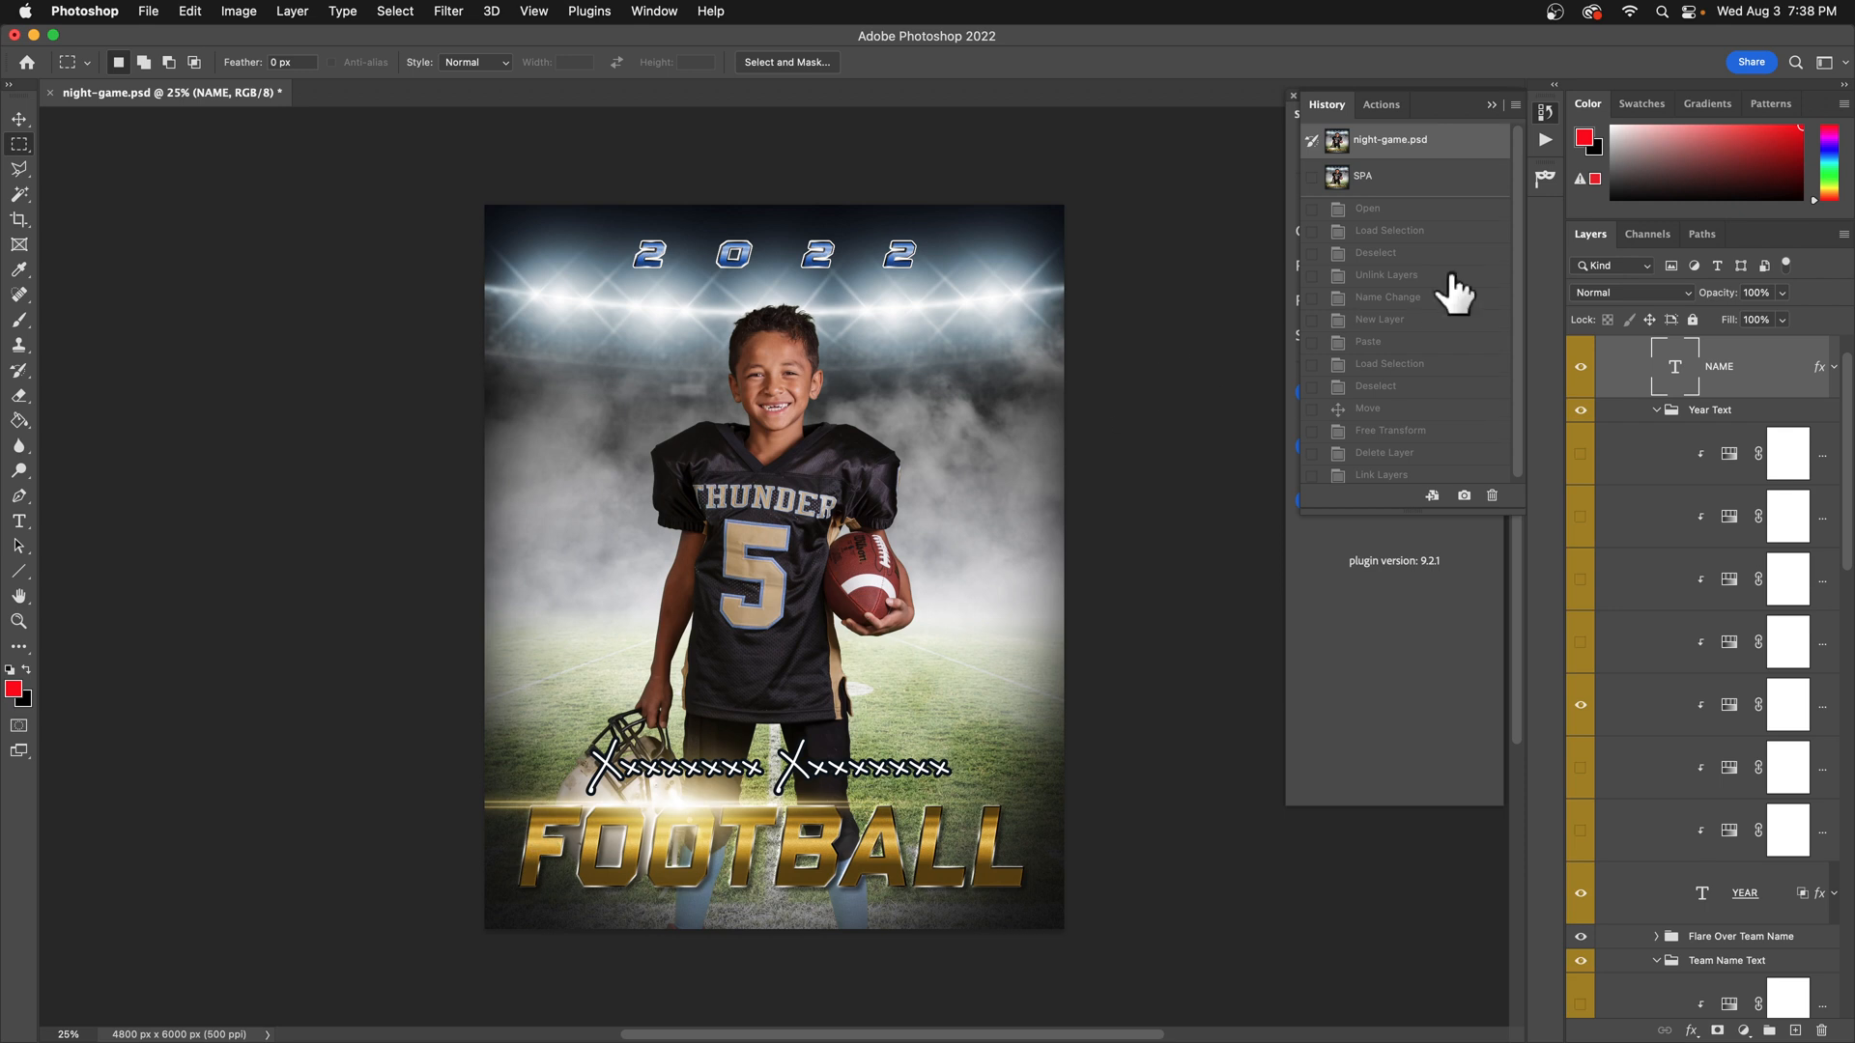
{"action": "scroll", "coordinate": [1450, 319], "scroll_direction": "down", "scroll_amount": 1}
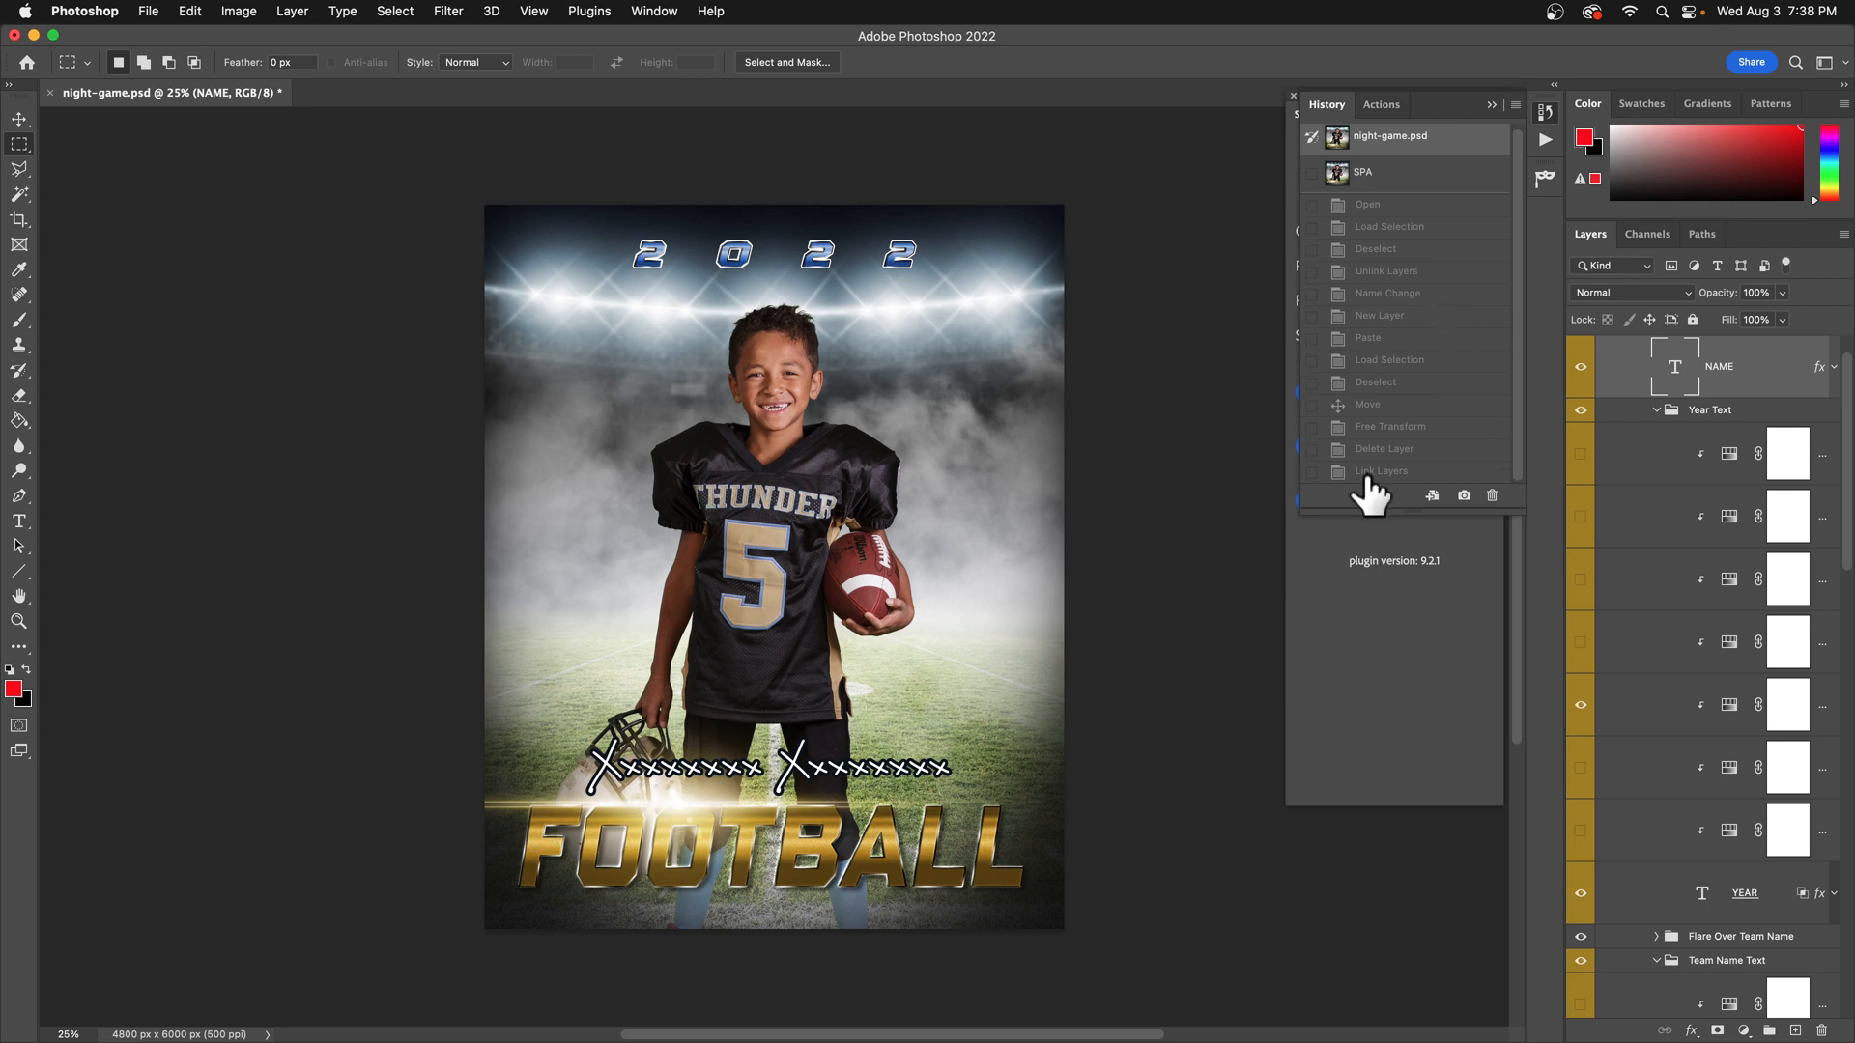
{"action": "left_click", "coordinate": [1366, 474]}
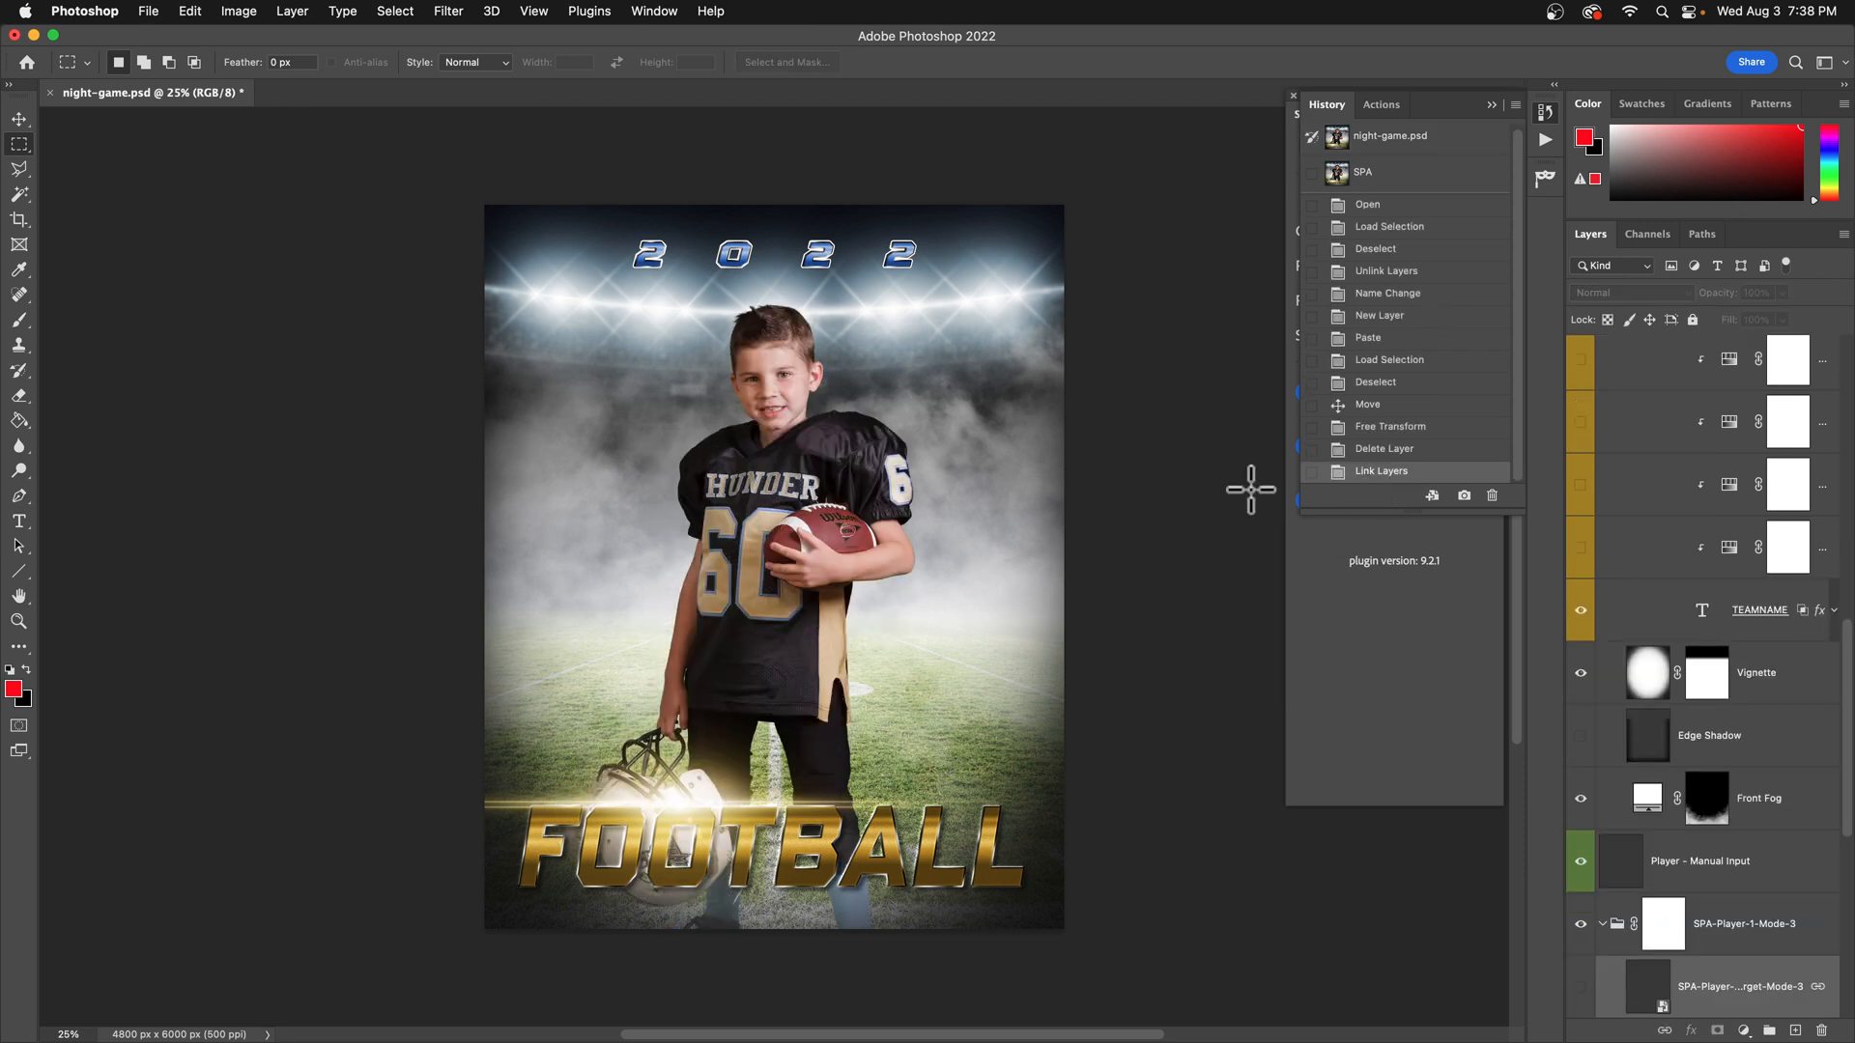
Continue the batch to the second image, check its row in LibreOffice's SPA-data.csv, and return to Photoshop.
{"action": "left_click", "coordinate": [1394, 447]}
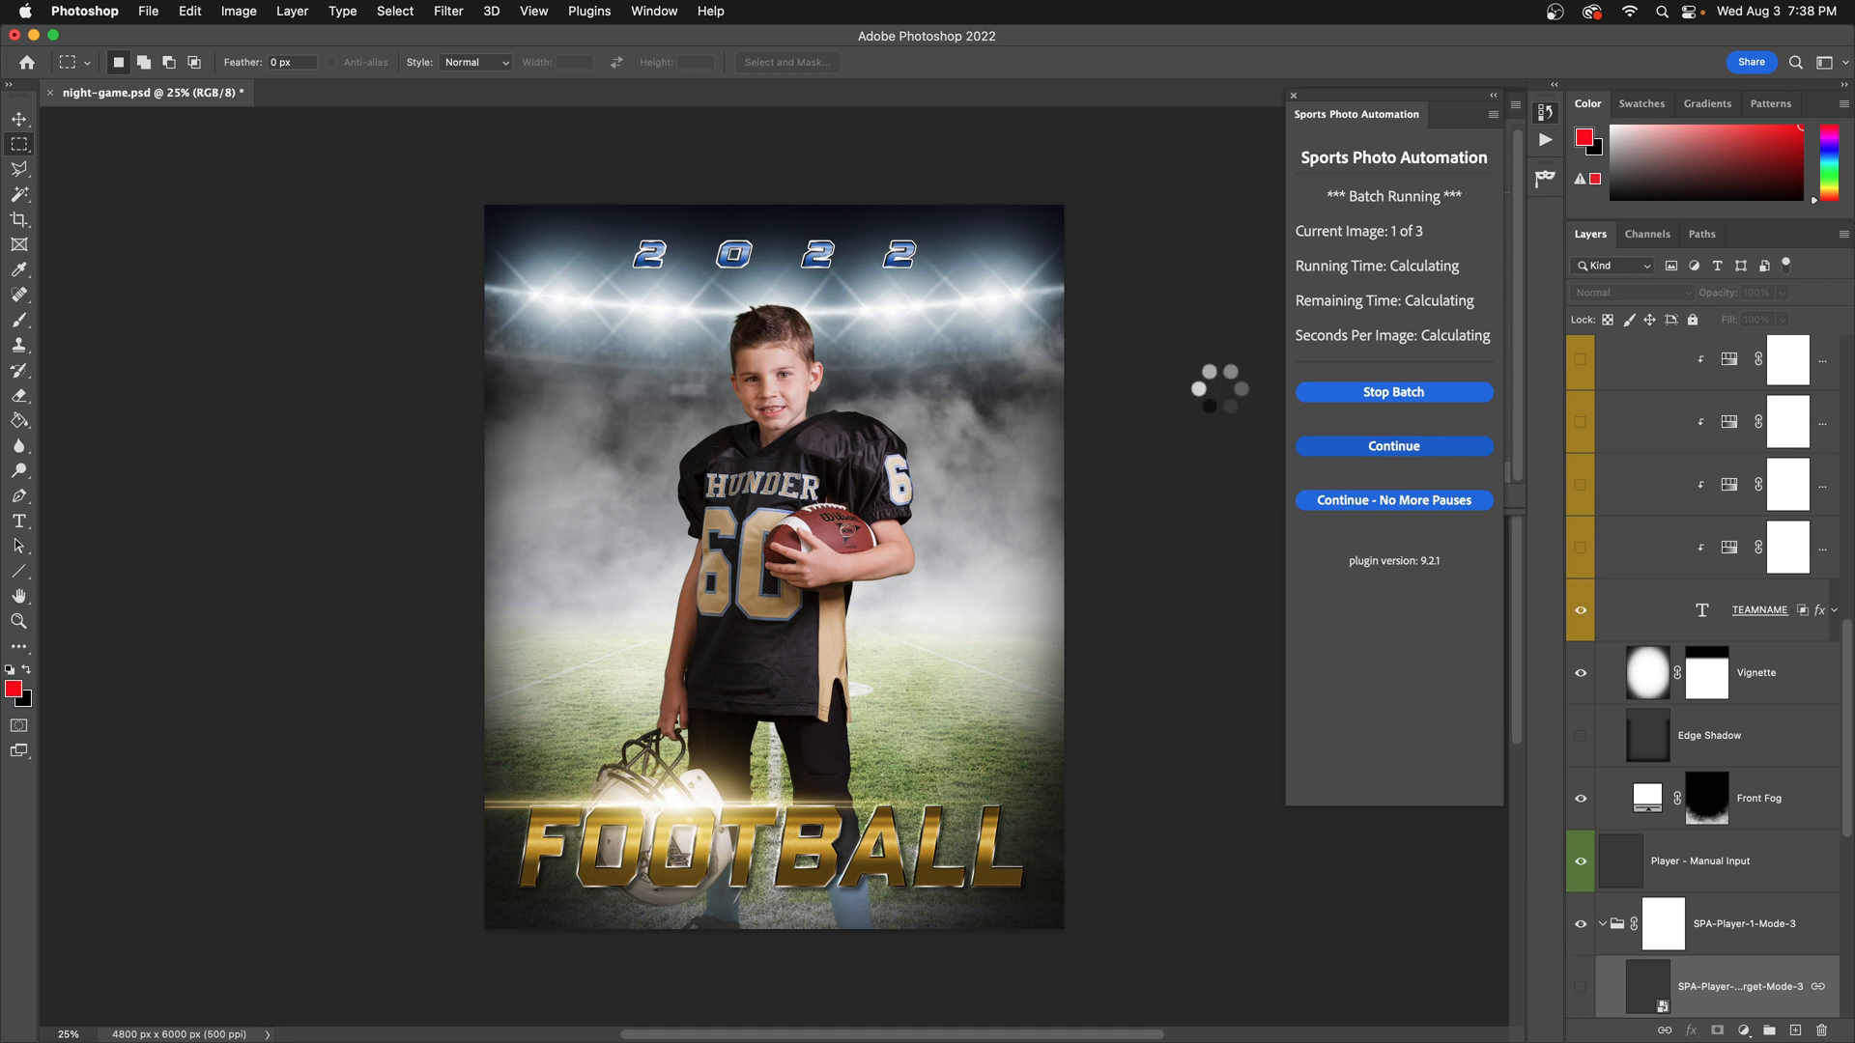
{"action": "key", "text": "super+Tab"}
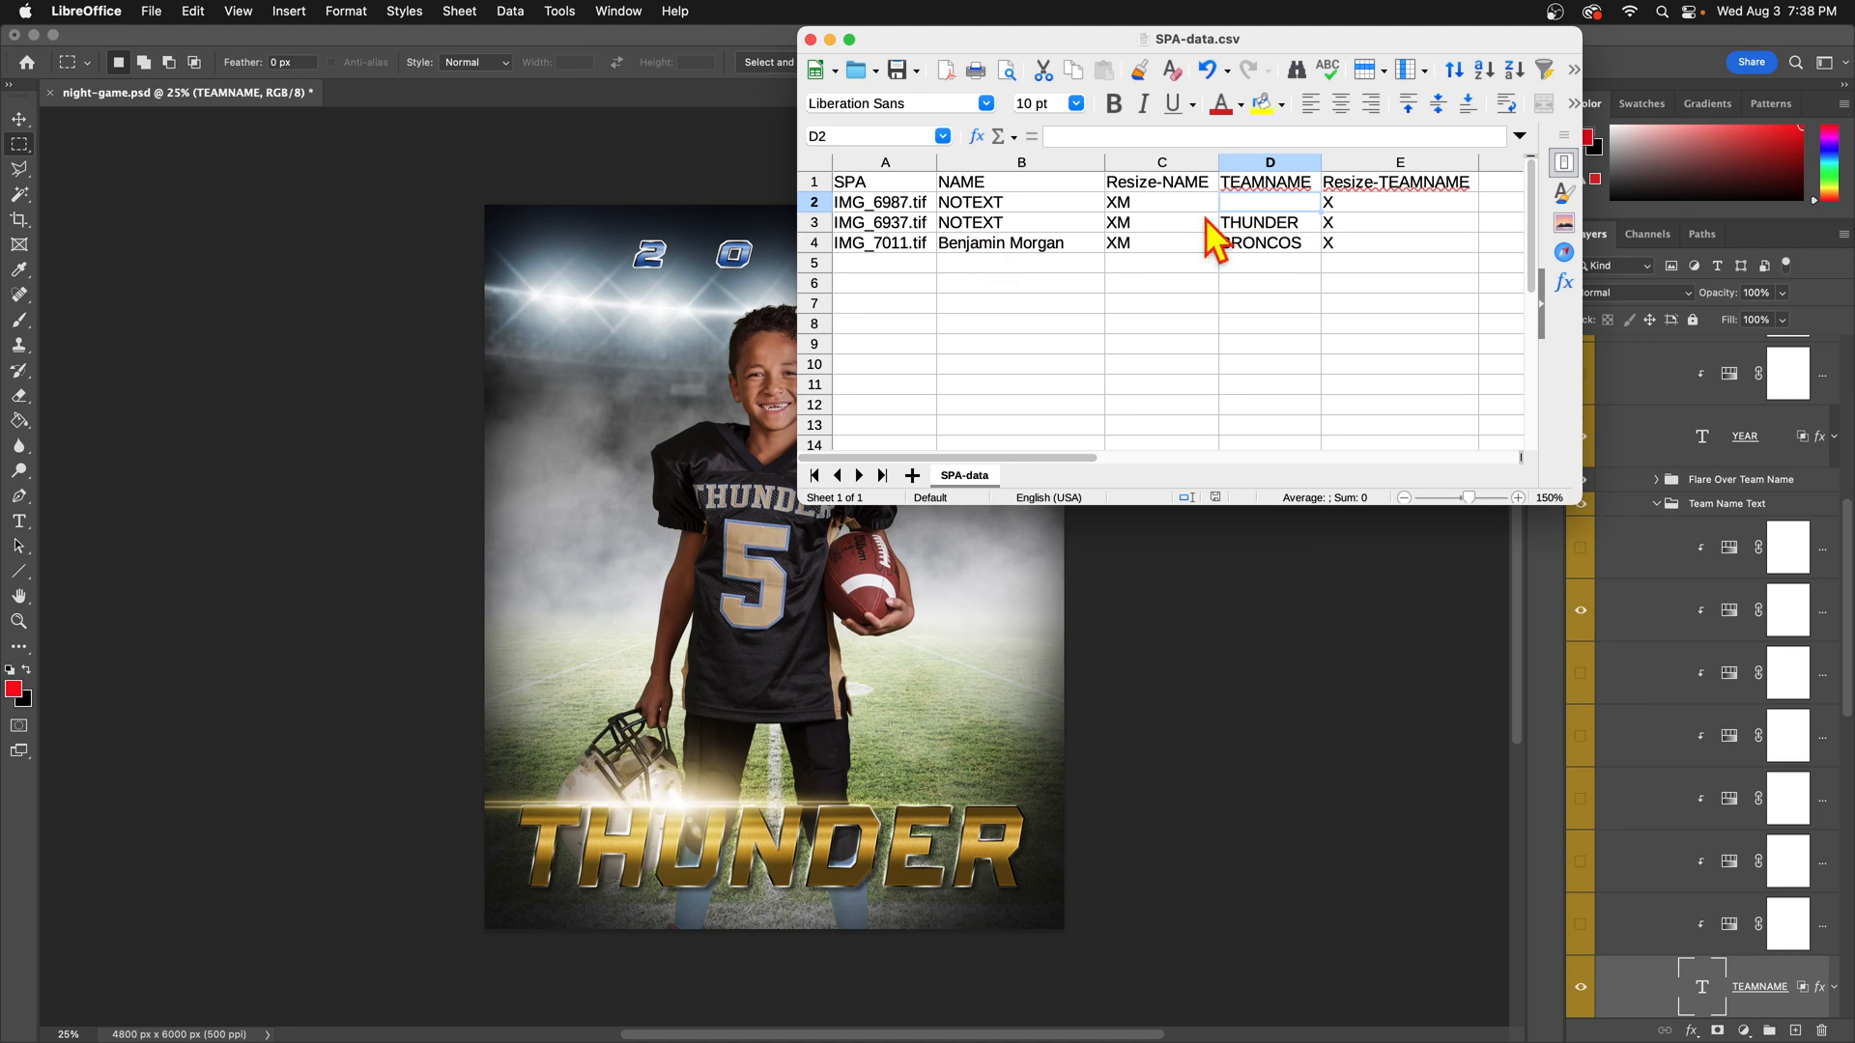
{"action": "left_click", "coordinate": [1242, 695]}
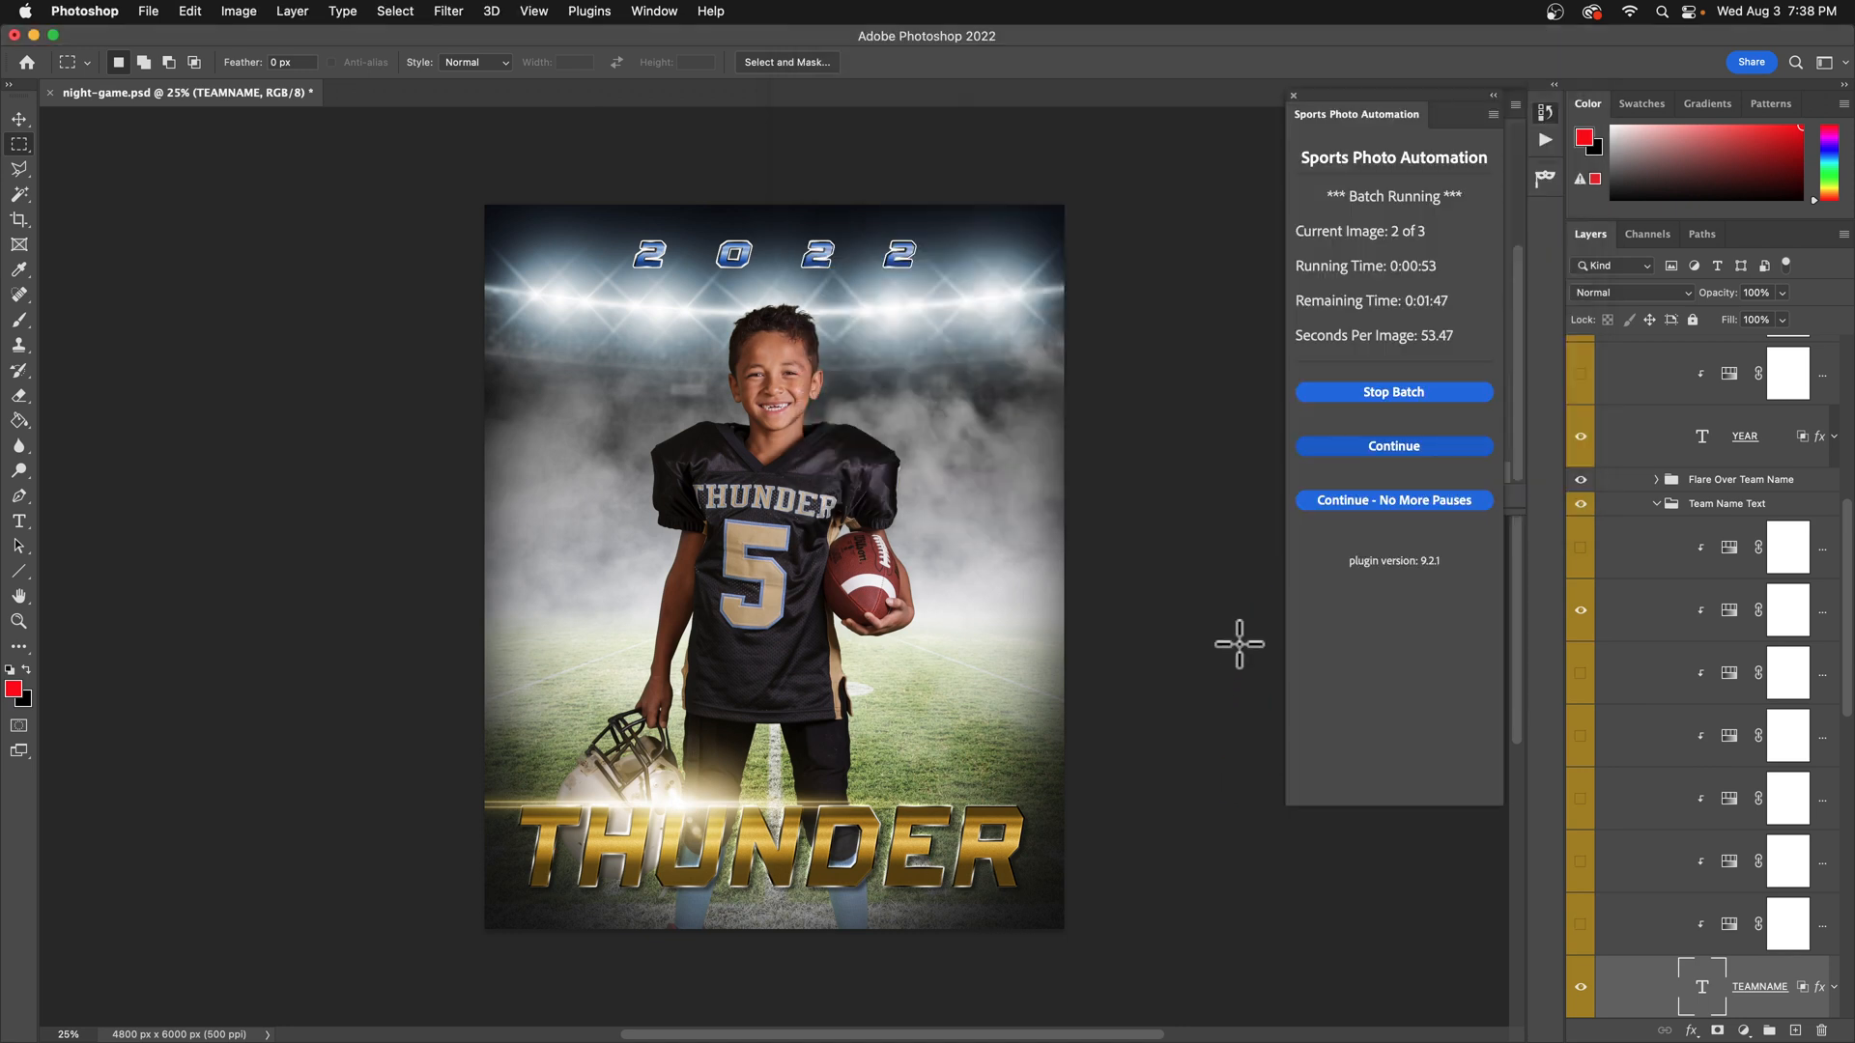
Continue the batch through the third image until it finishes, and dismiss the completion message.
{"action": "left_click", "coordinate": [1422, 450]}
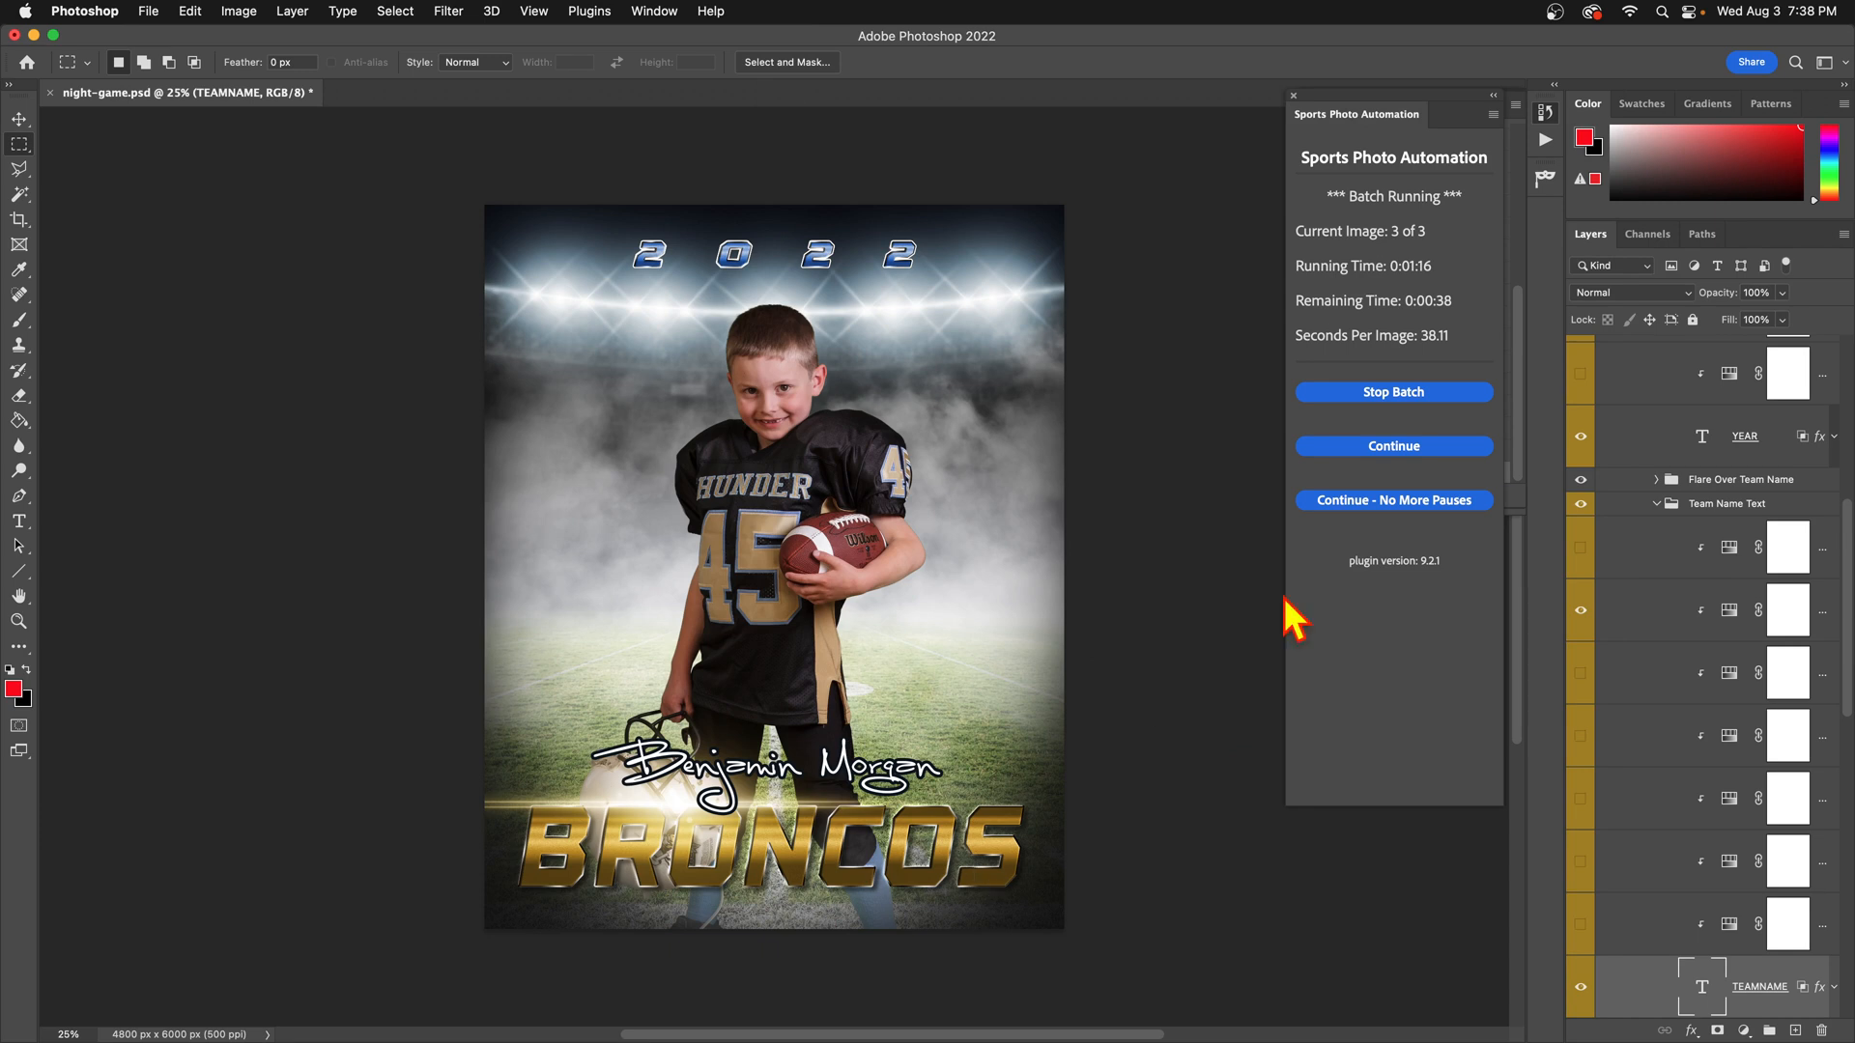
{"action": "left_click", "coordinate": [1372, 445]}
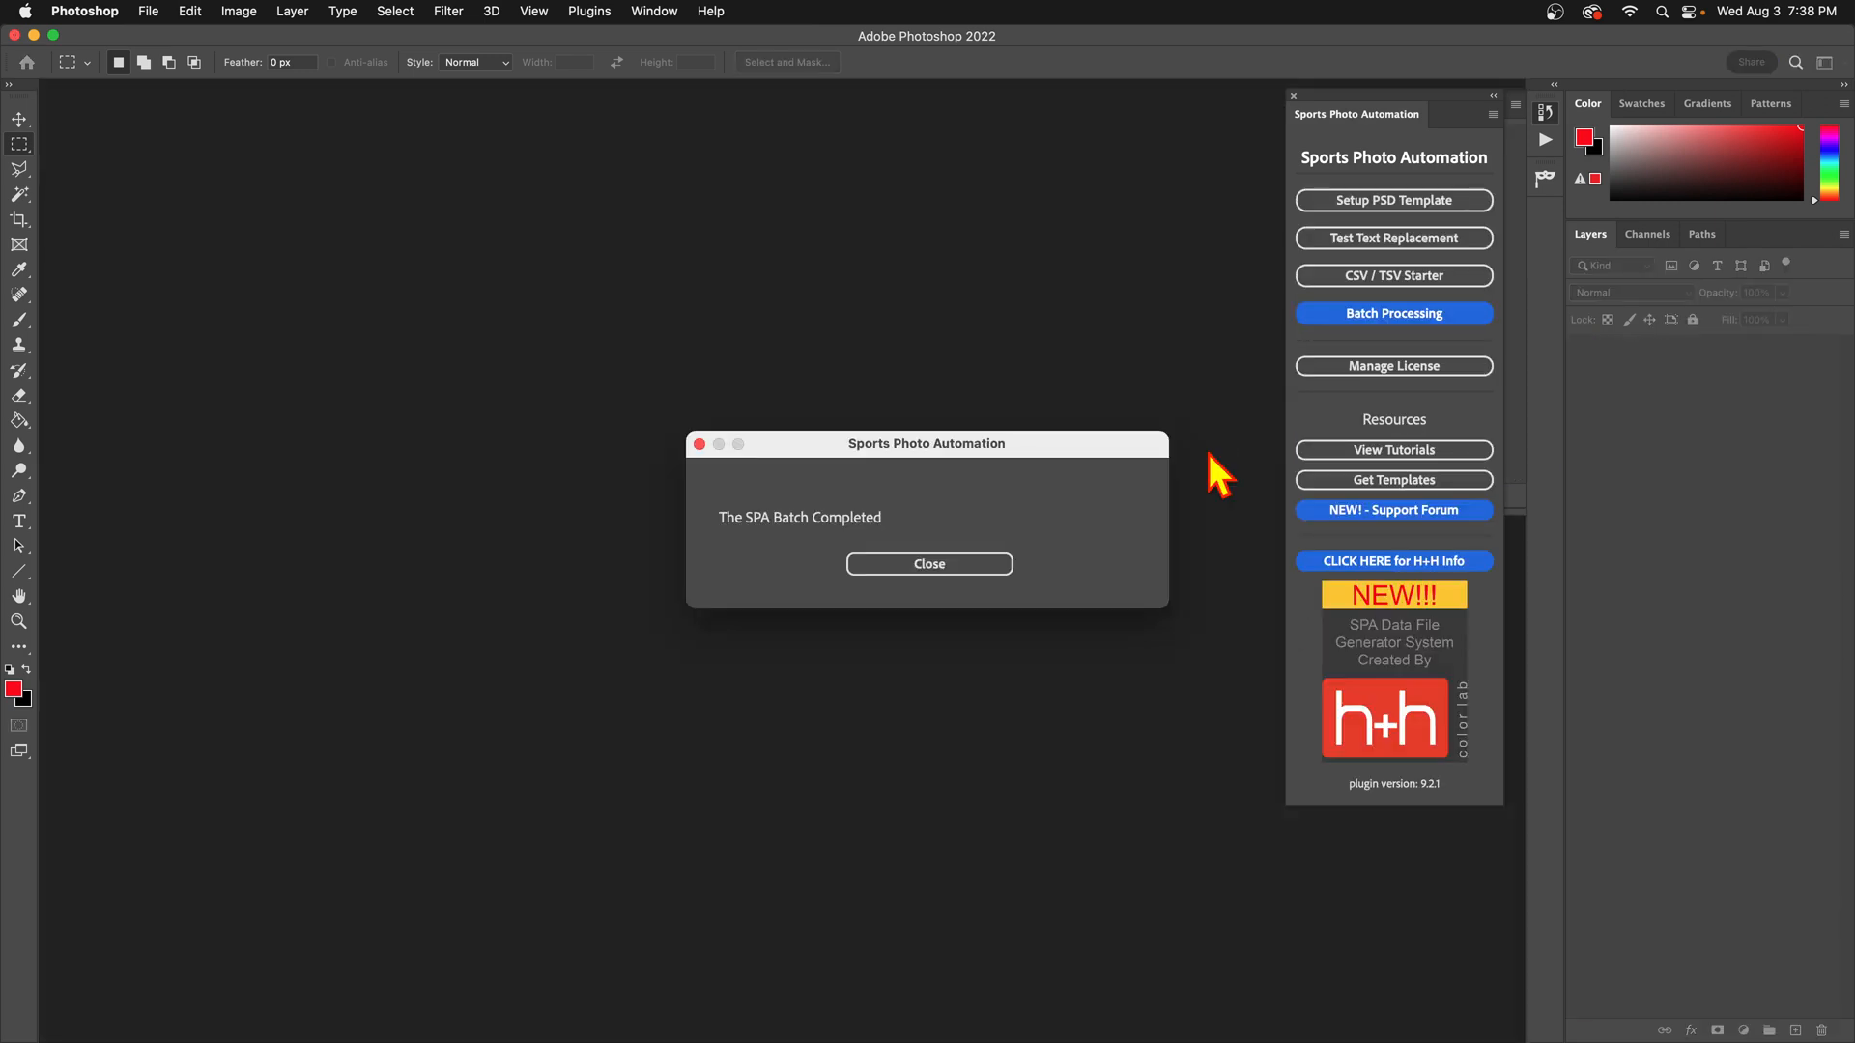
{"action": "left_click", "coordinate": [992, 564]}
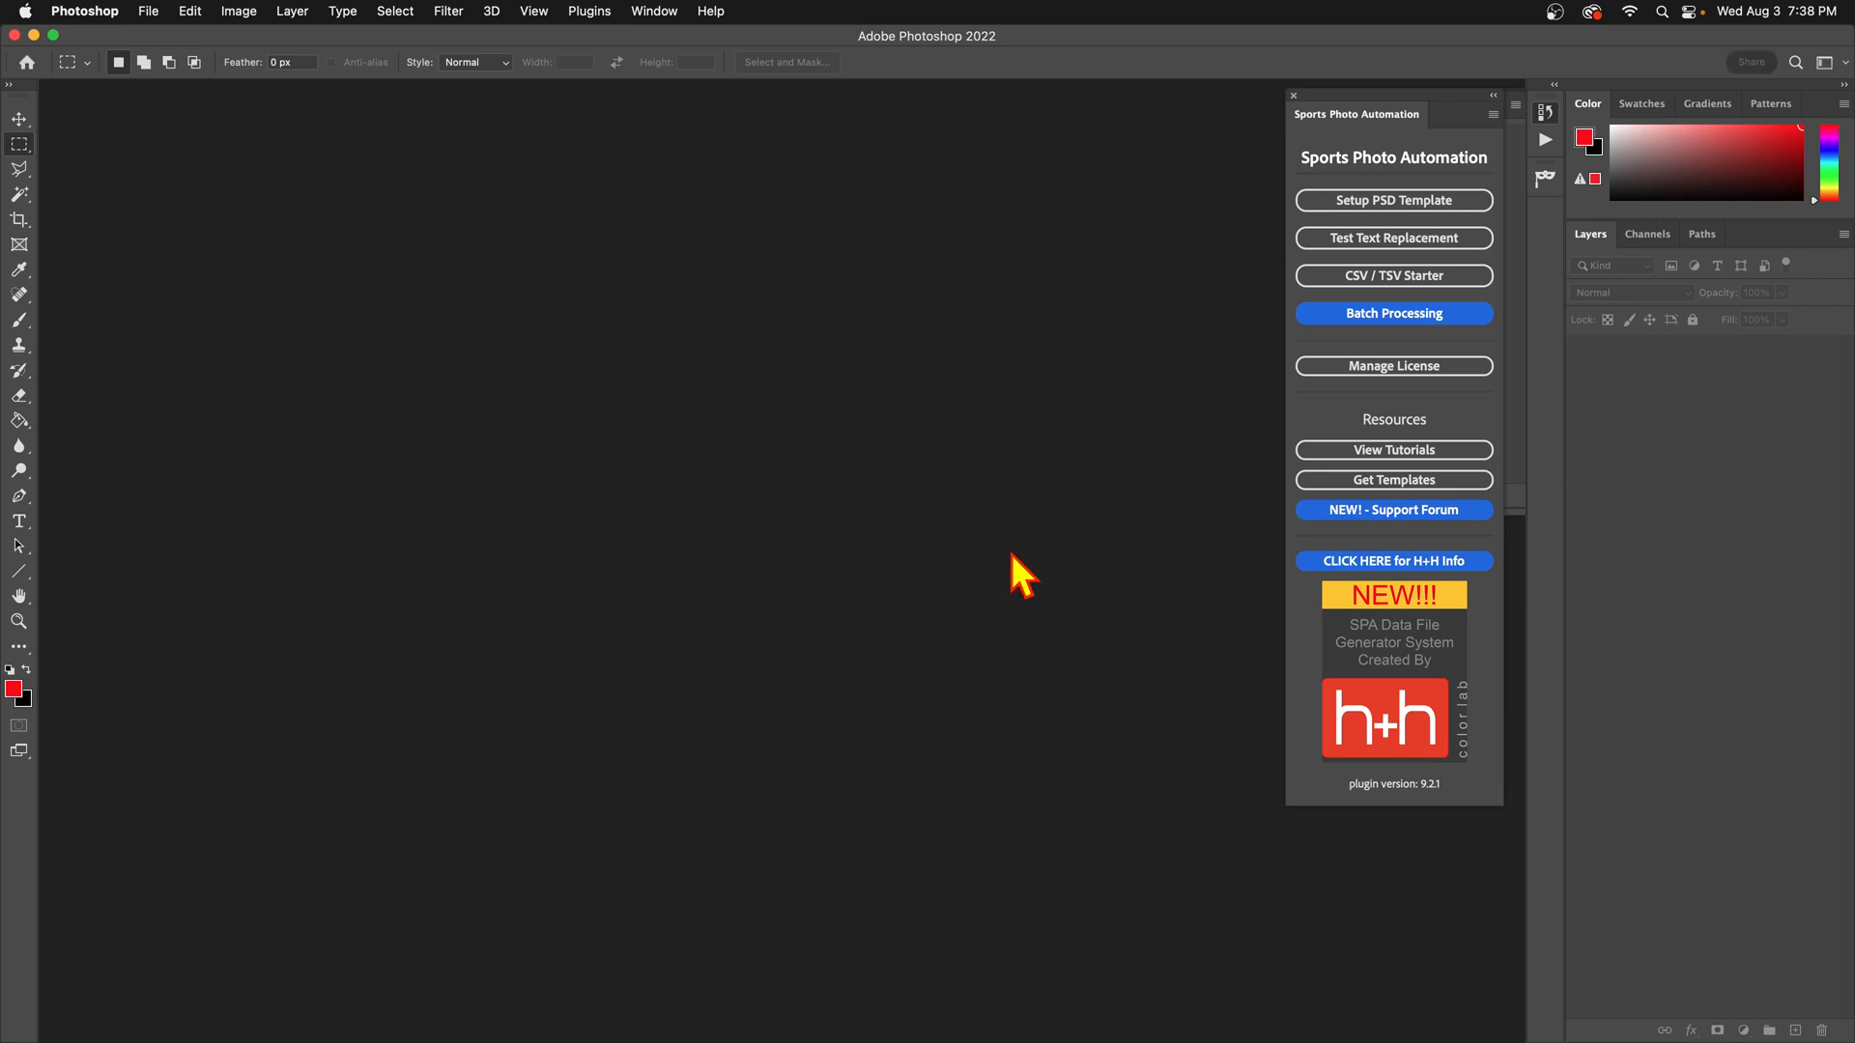